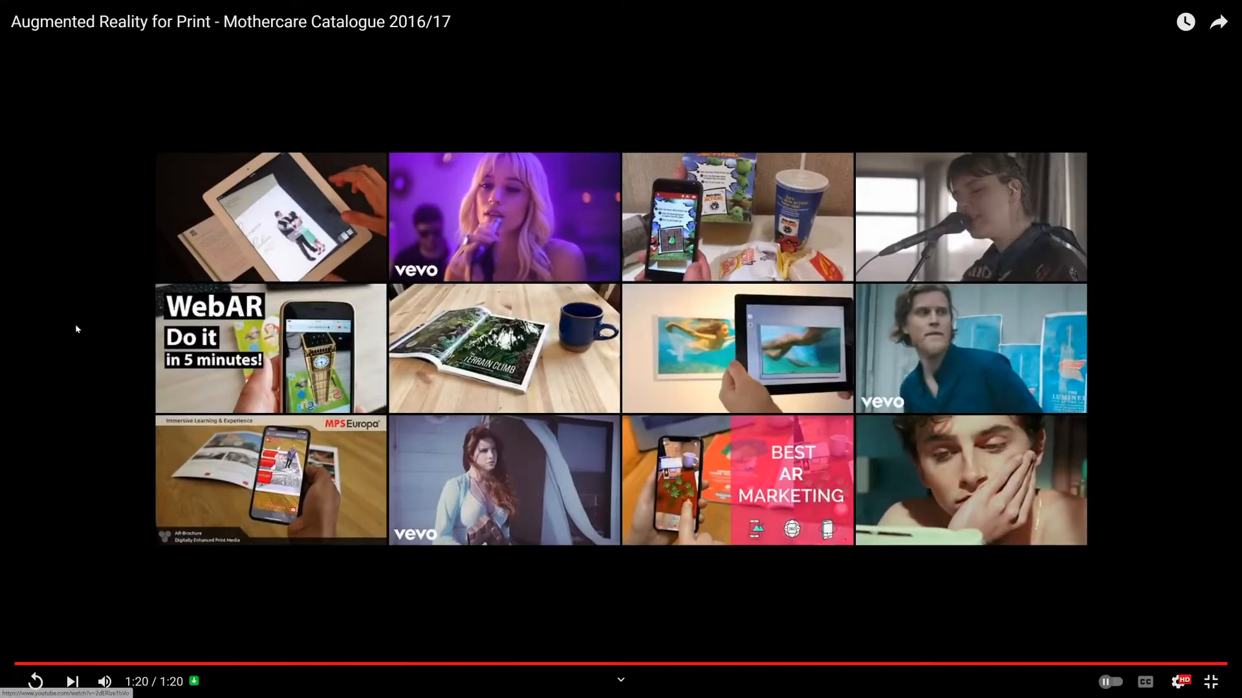
Watch the Mothercare augmented reality catalogue demo video, scrubbing through its timeline in full screen
key(Escape)
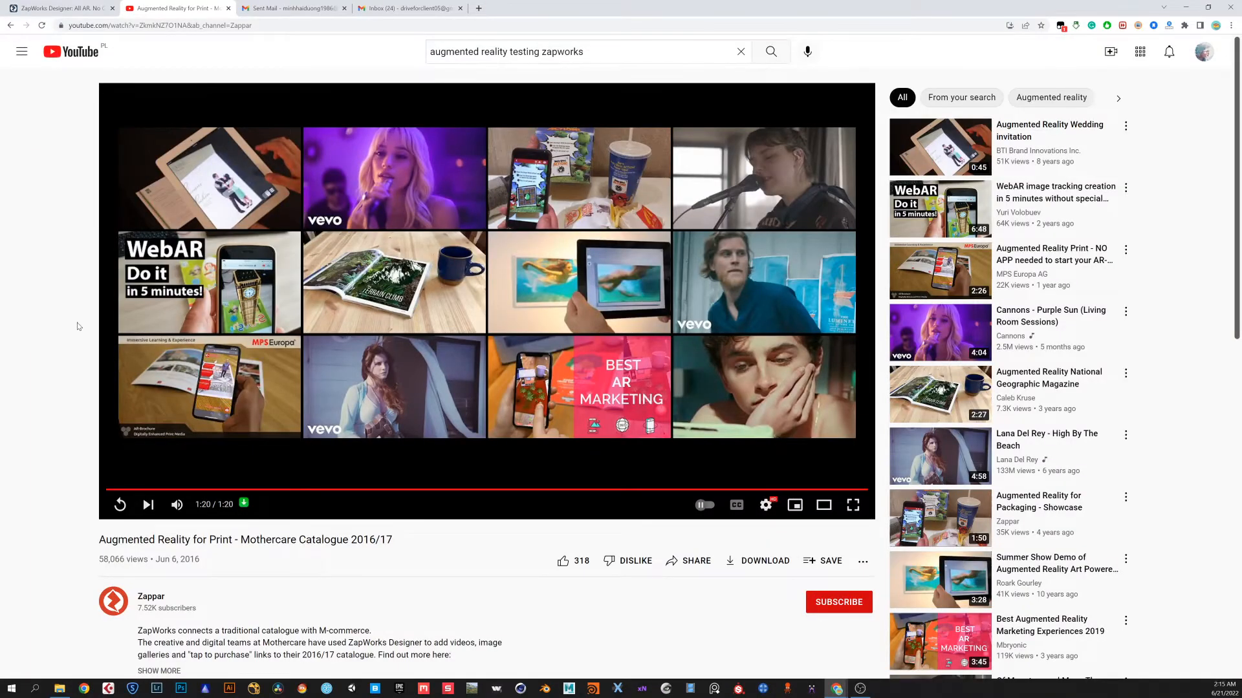
click(181, 490)
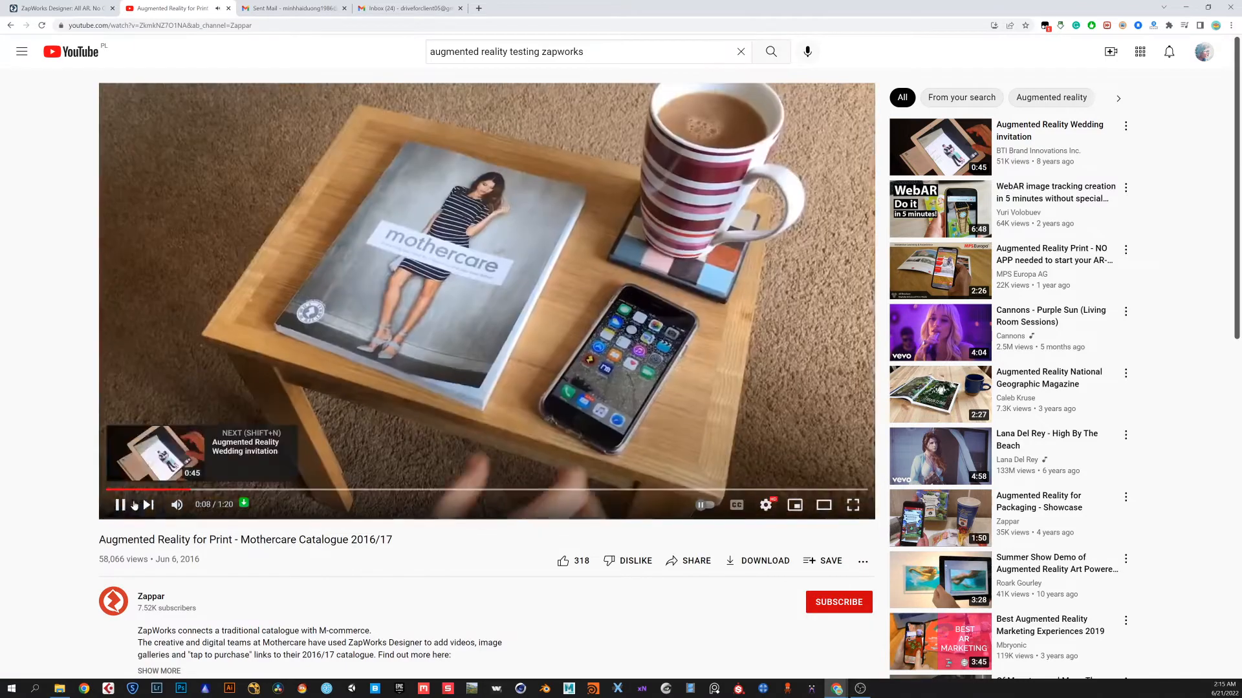
click(121, 505)
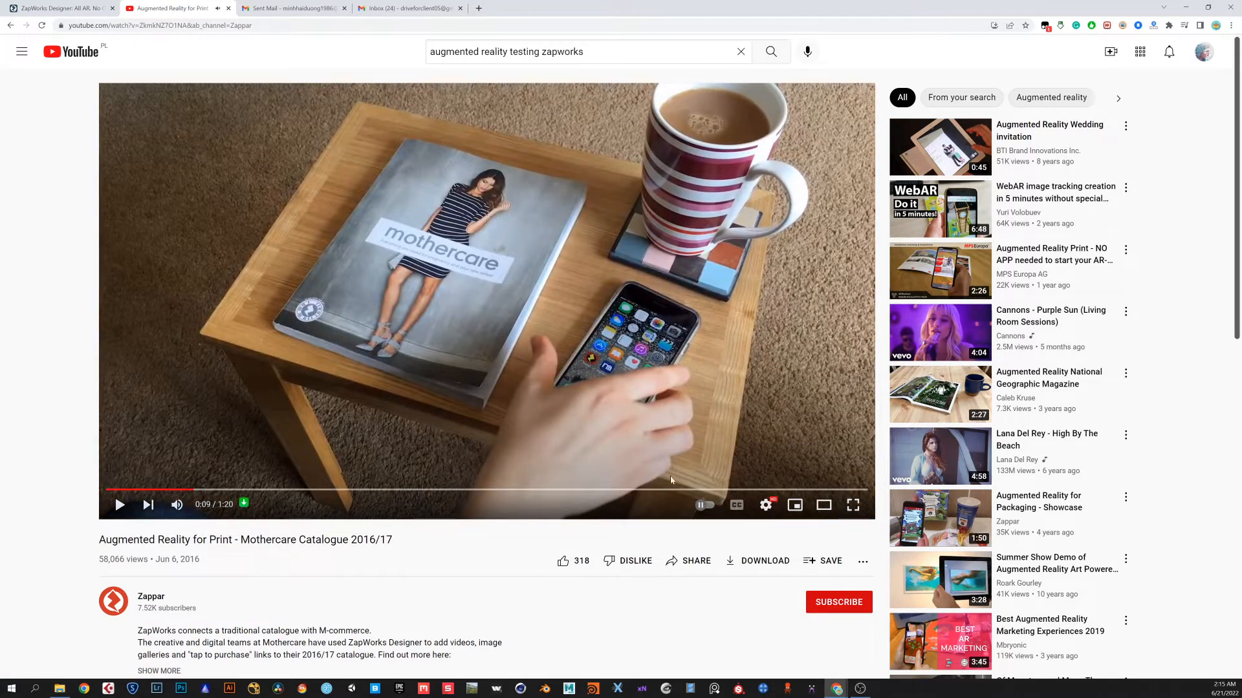
click(852, 505)
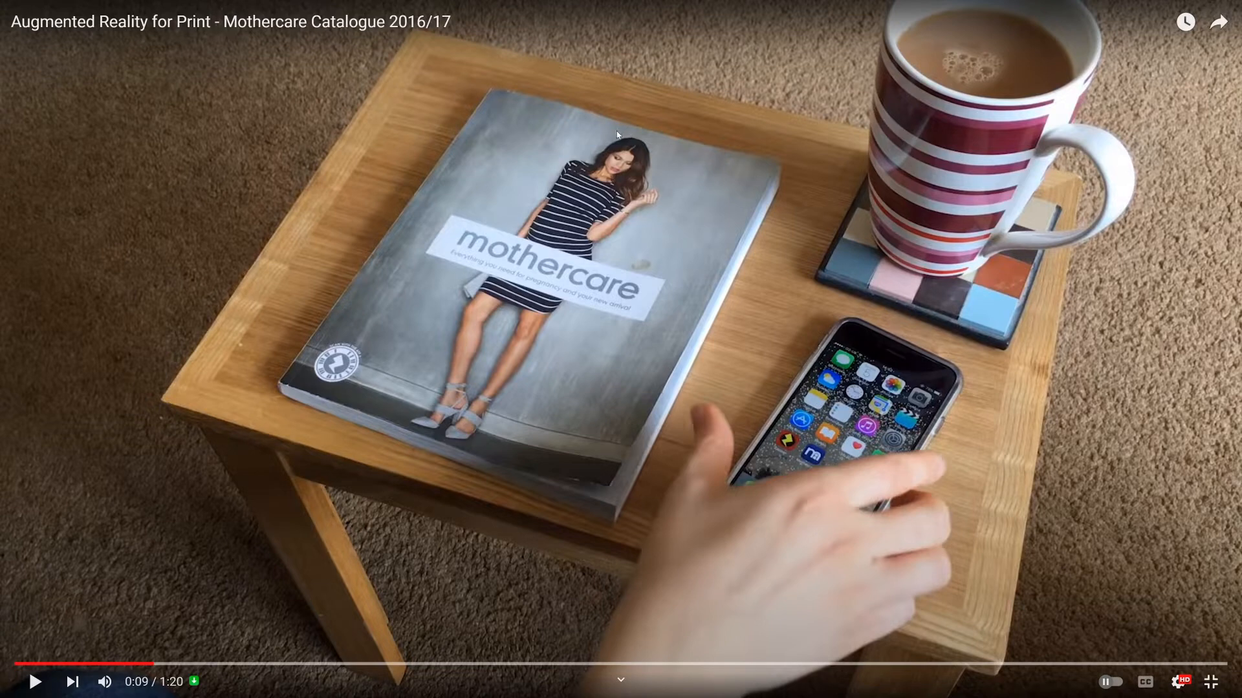
click(571, 663)
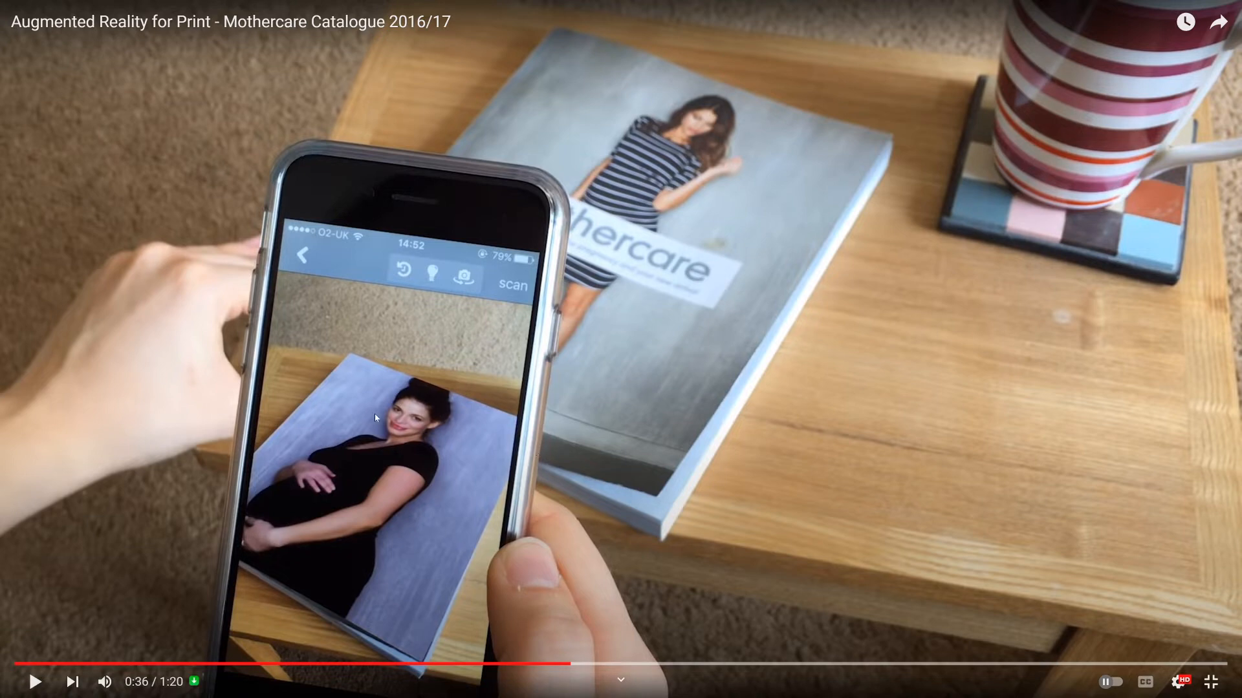
click(611, 664)
click(636, 664)
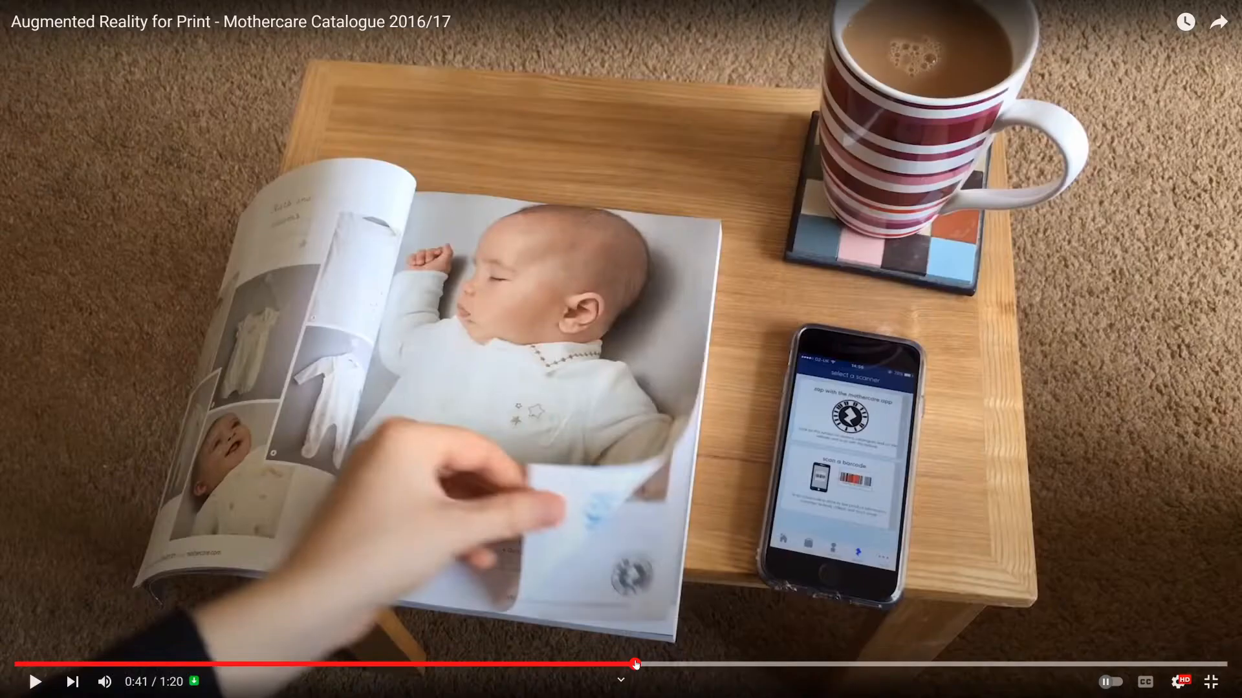
click(660, 664)
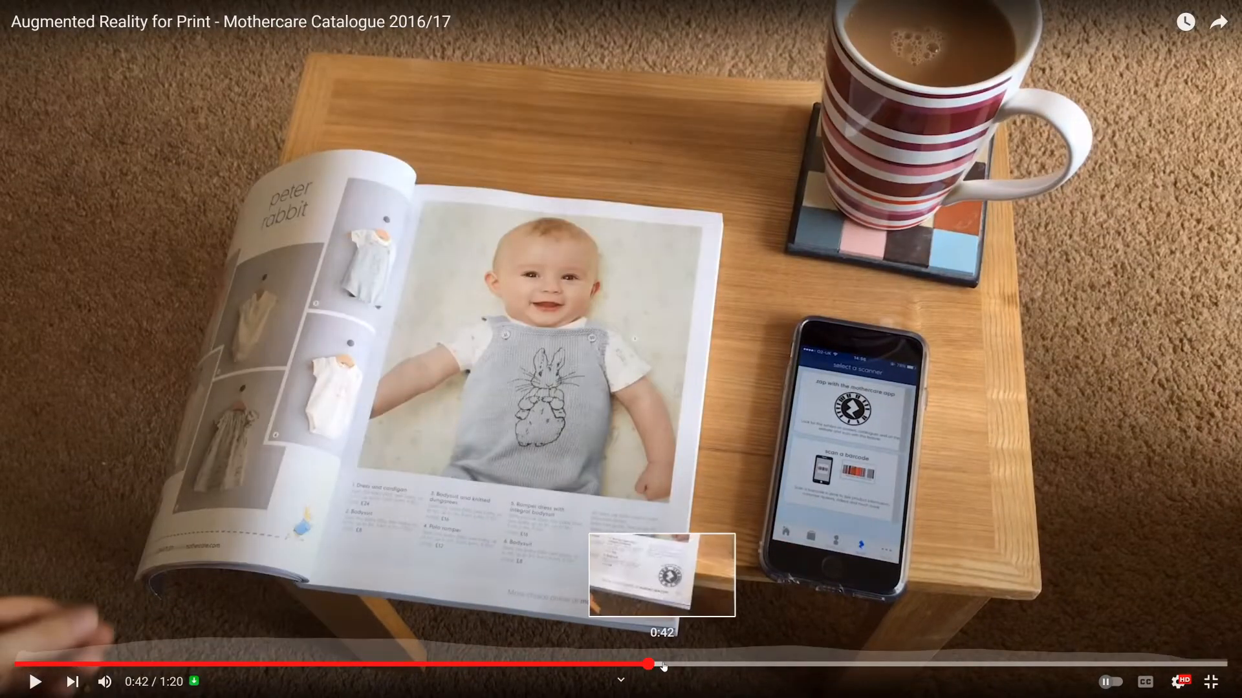
click(662, 664)
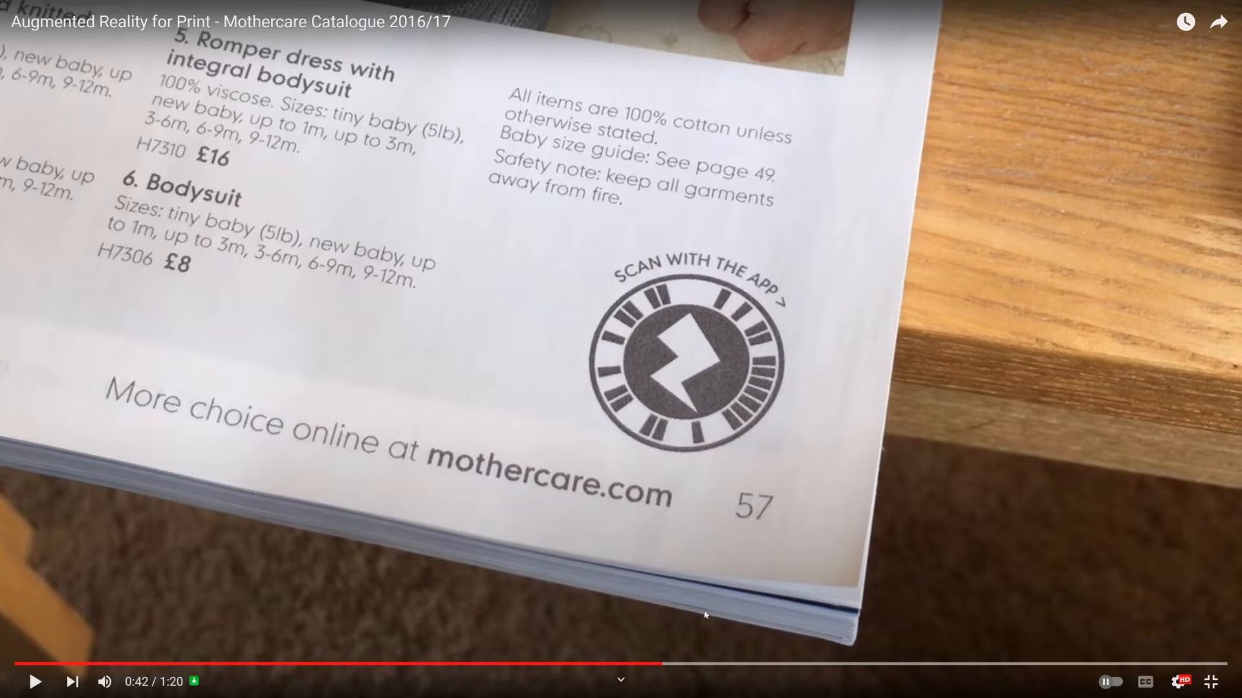
click(700, 664)
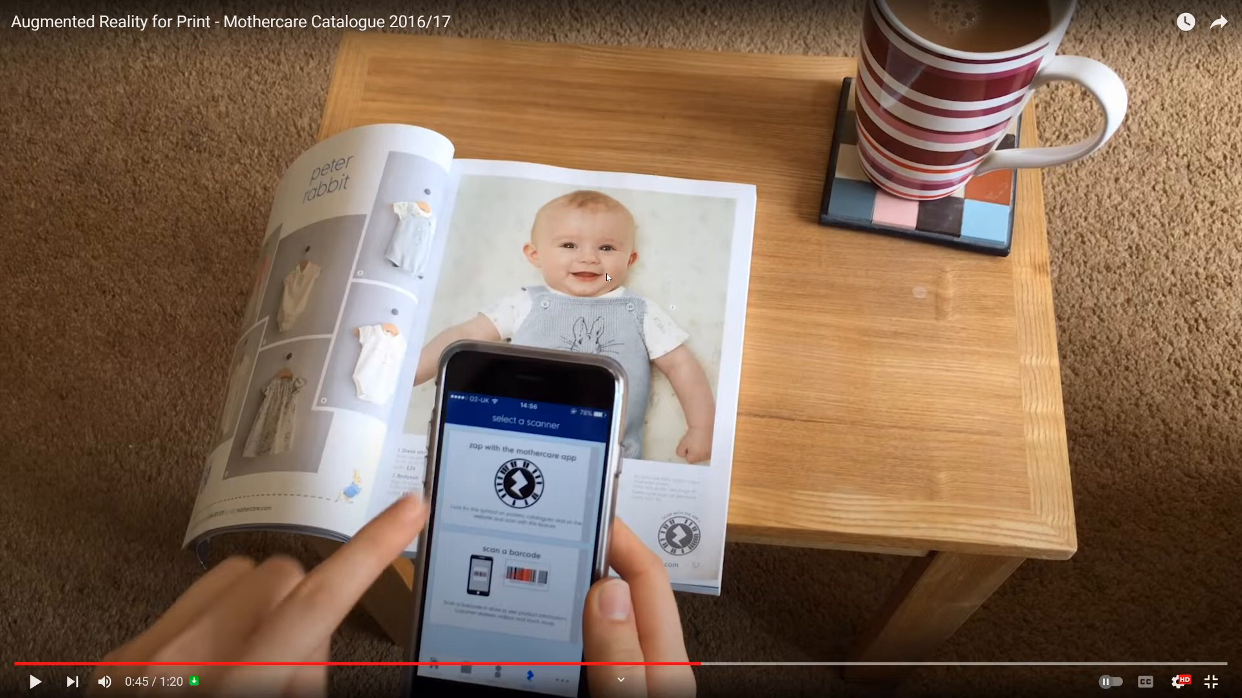
key(Escape)
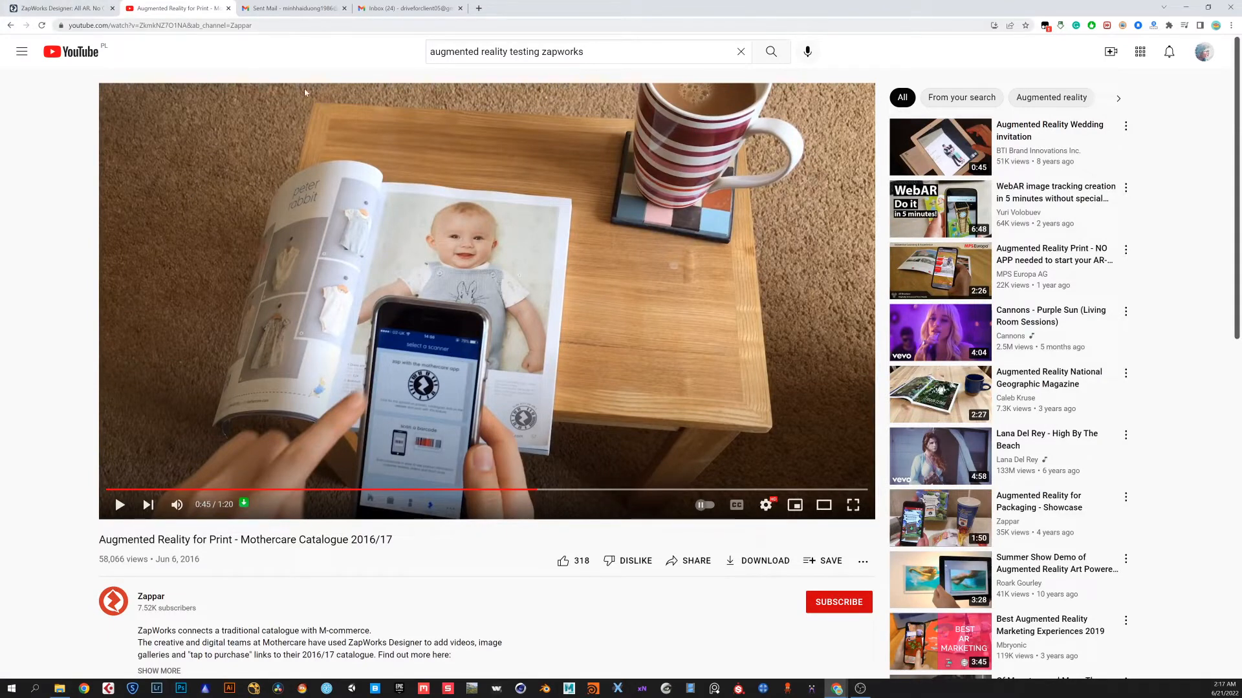
click(73, 11)
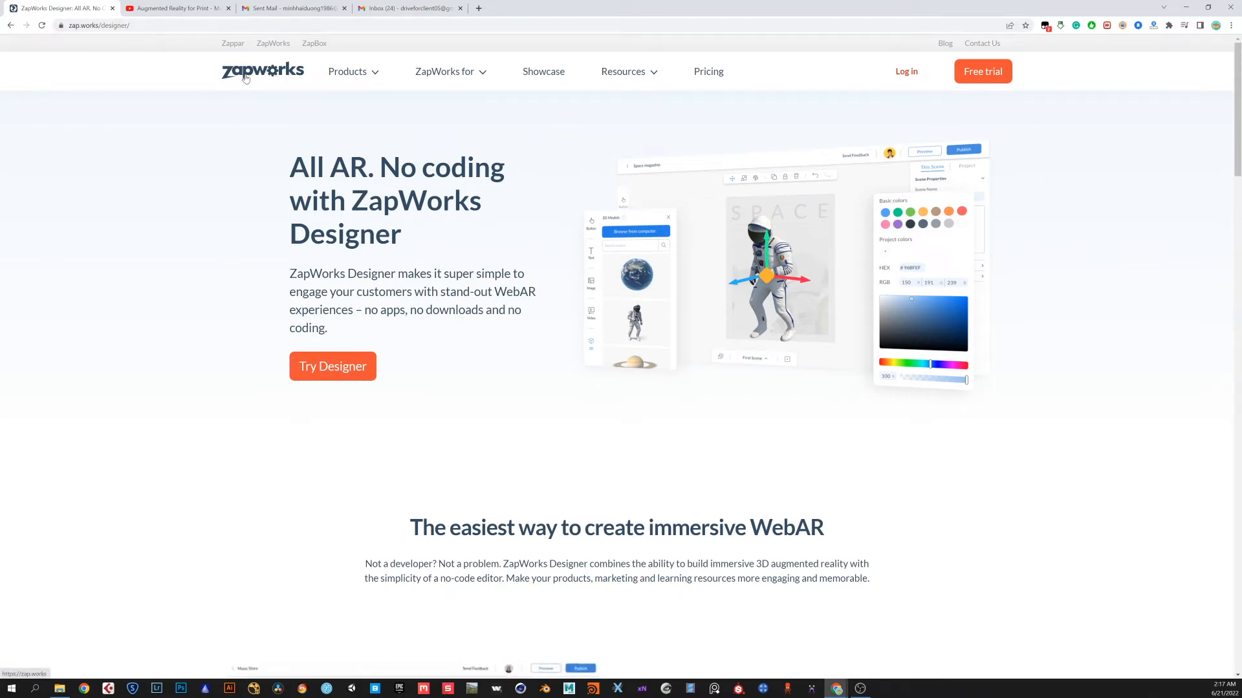
click(480, 9)
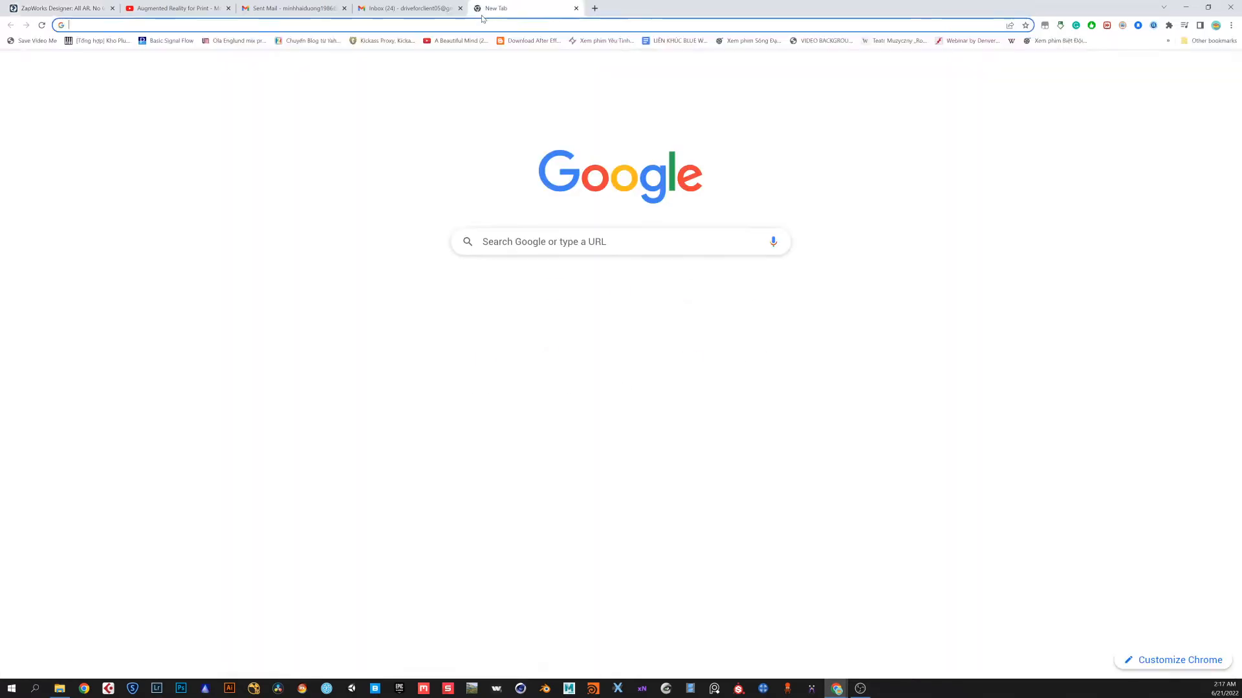
text(works)
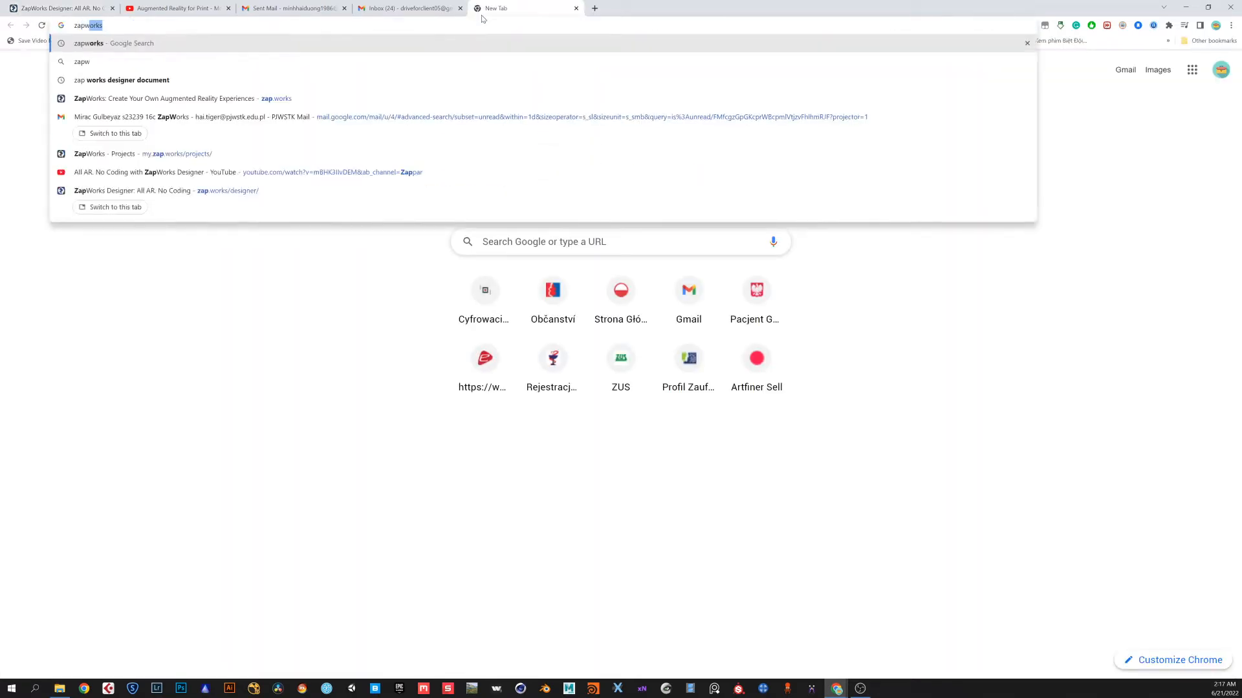
key(Return)
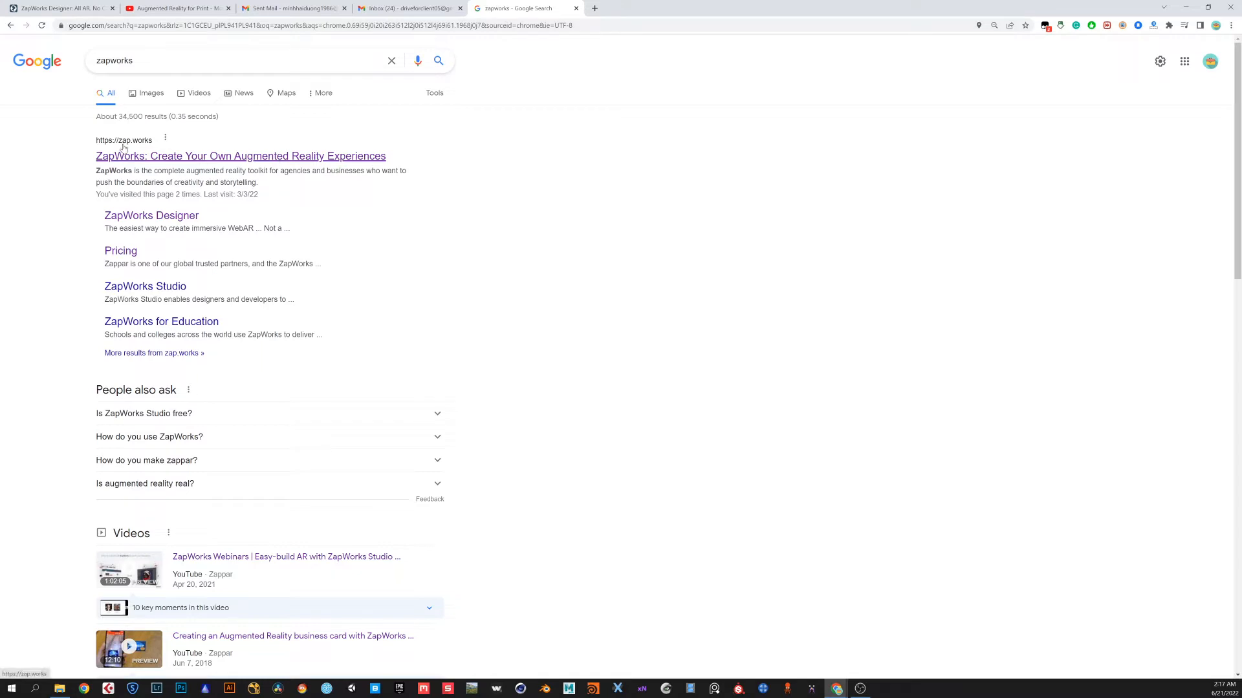
click(163, 158)
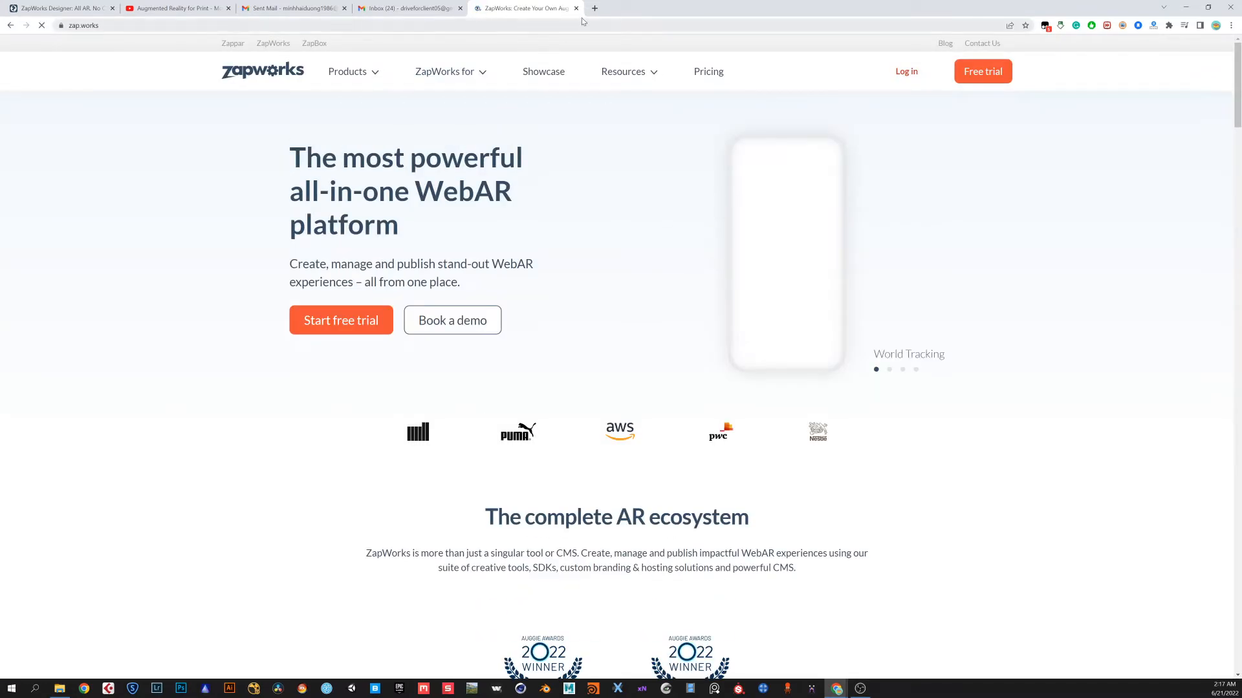
key(ctrl+w)
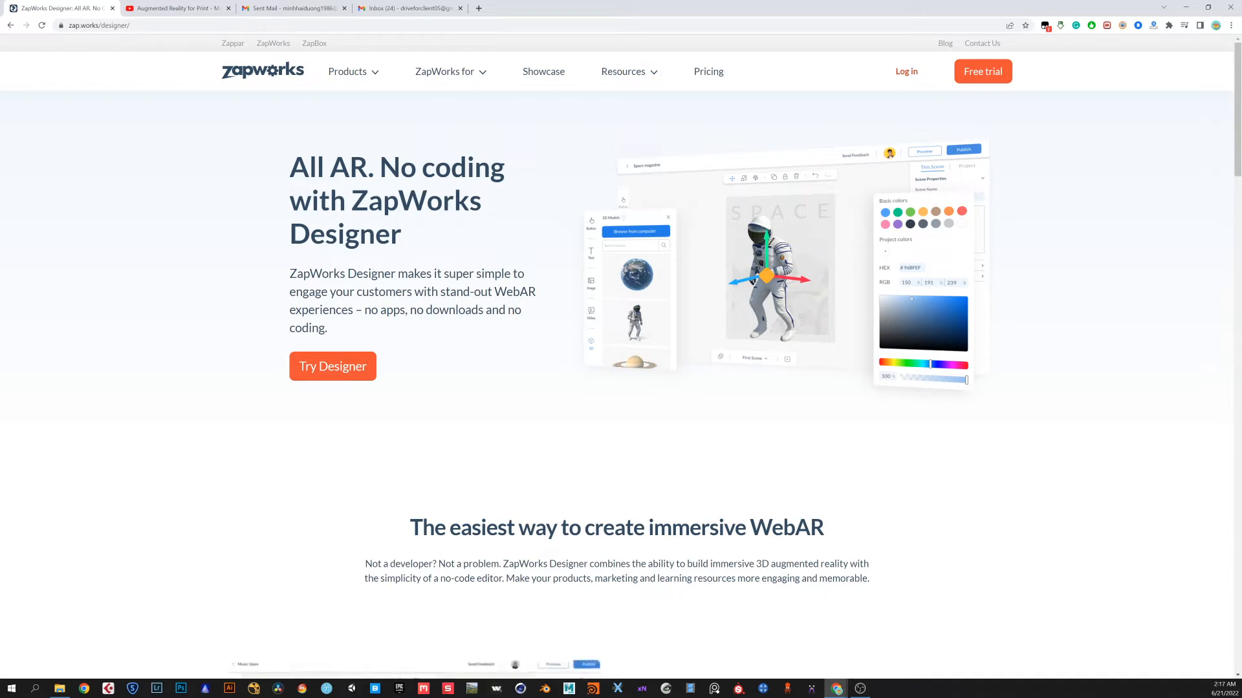
Open the ZapWorks sign-up page from the login screen
click(906, 73)
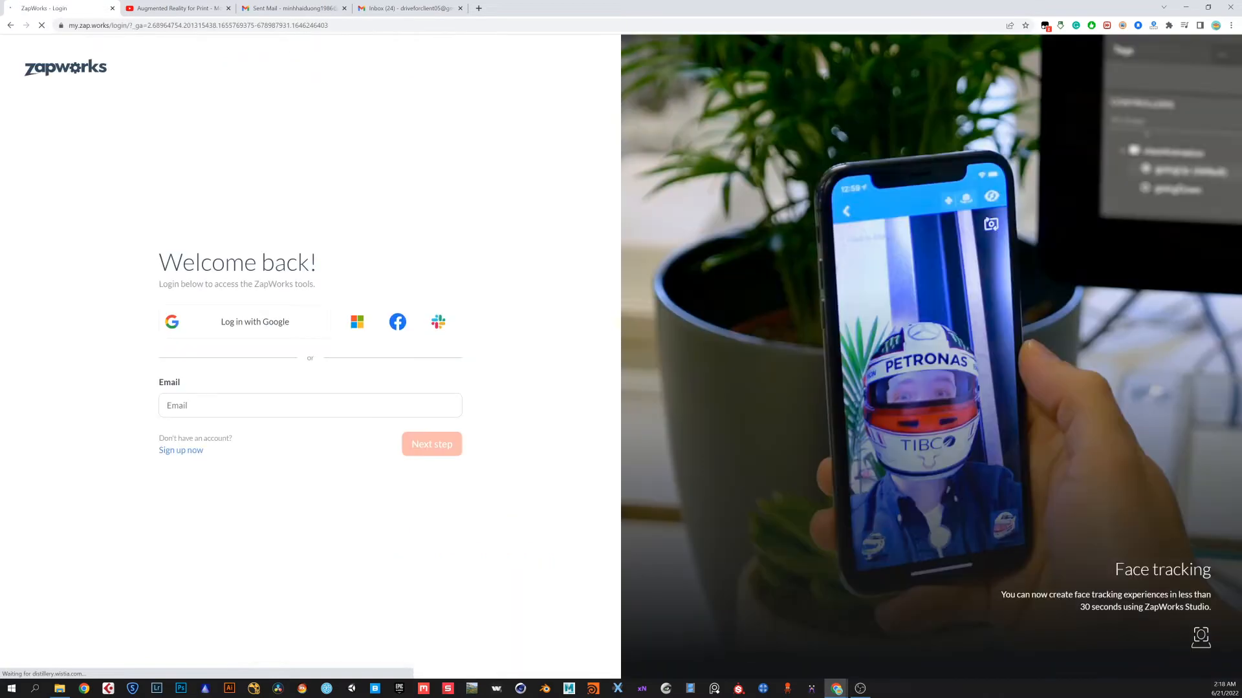
click(193, 458)
click(246, 332)
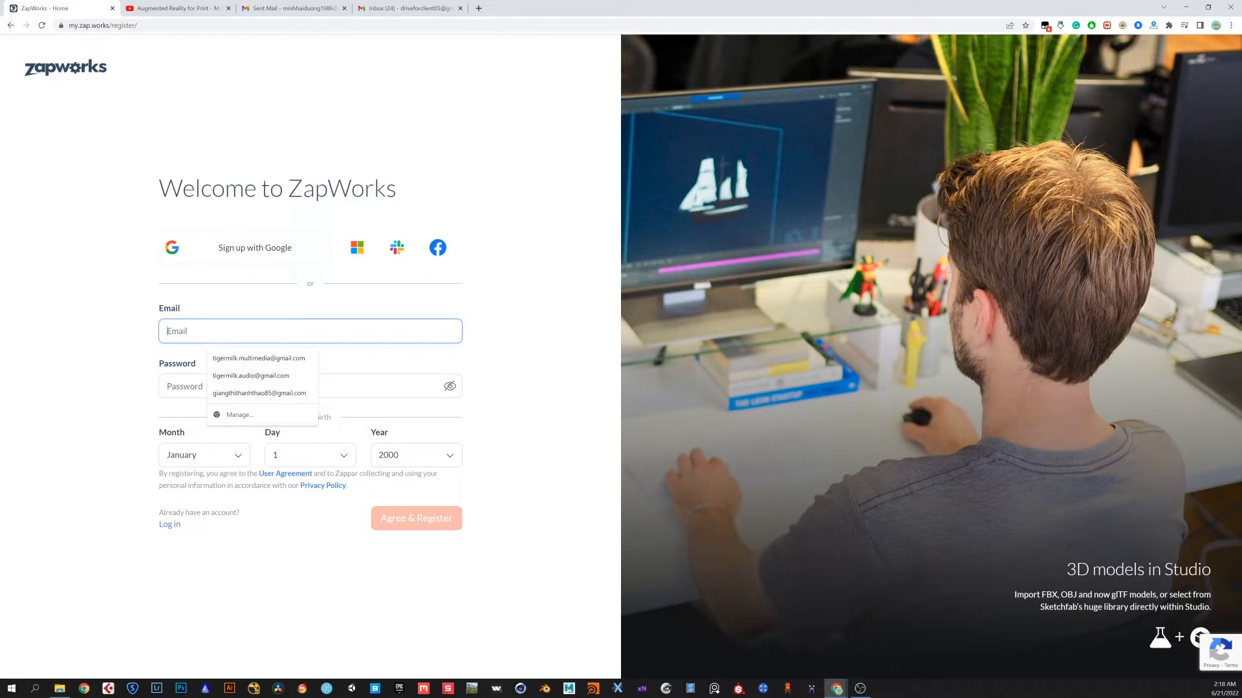
Enter the account e-mail address and the account password for the new ZapWorks registration
text(dir)
key(BackSpace)
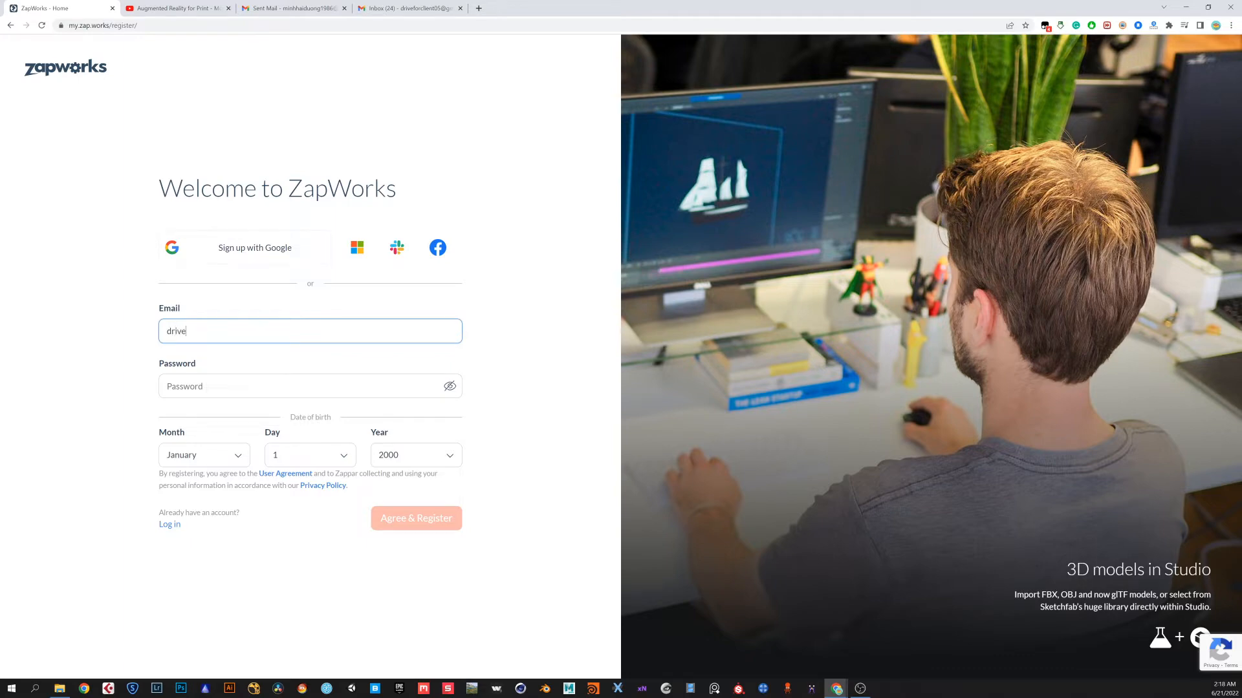
key(Tab)
text(••••••••)
key(ctrl+a)
text(•••••••••••)
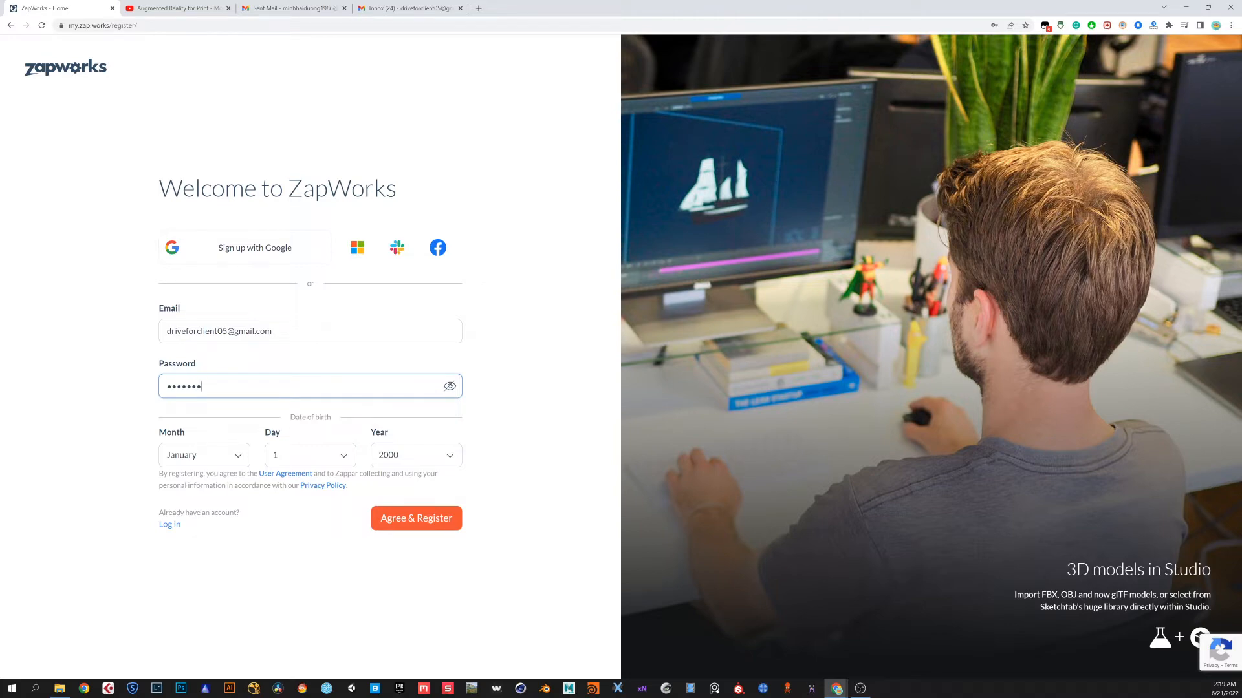
Pick the month, day and year of the date of birth and submit the registration
click(234, 465)
click(187, 560)
click(300, 463)
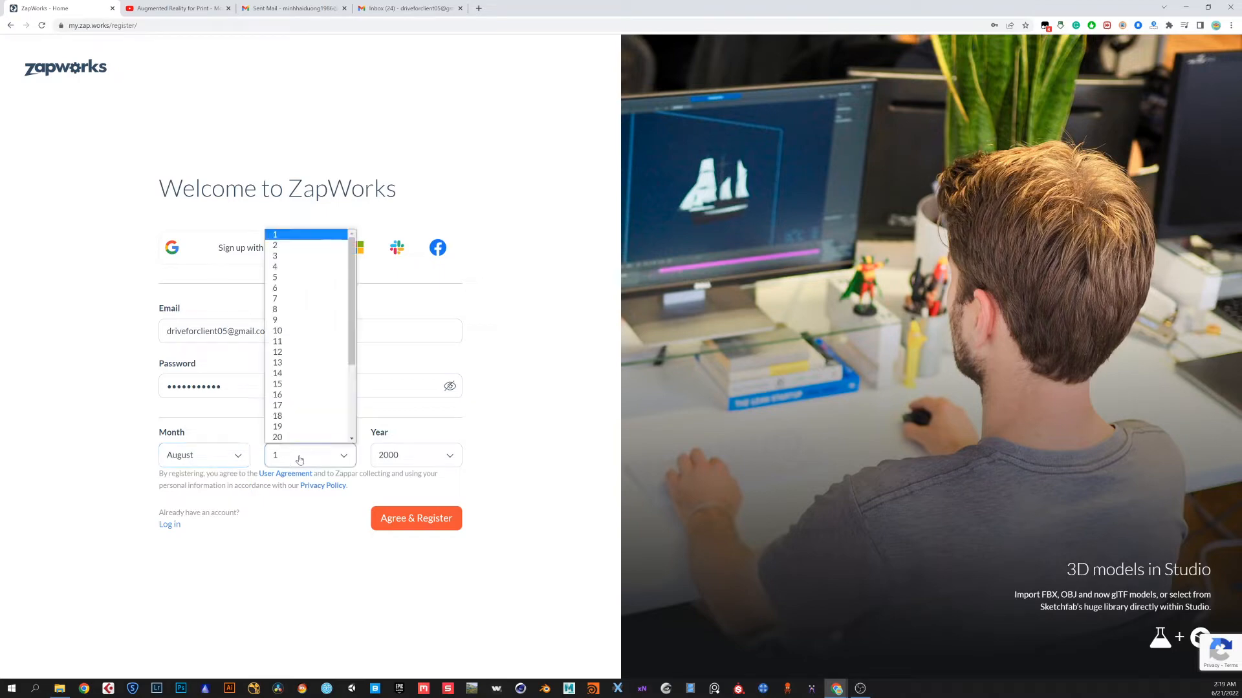
click(304, 427)
click(395, 456)
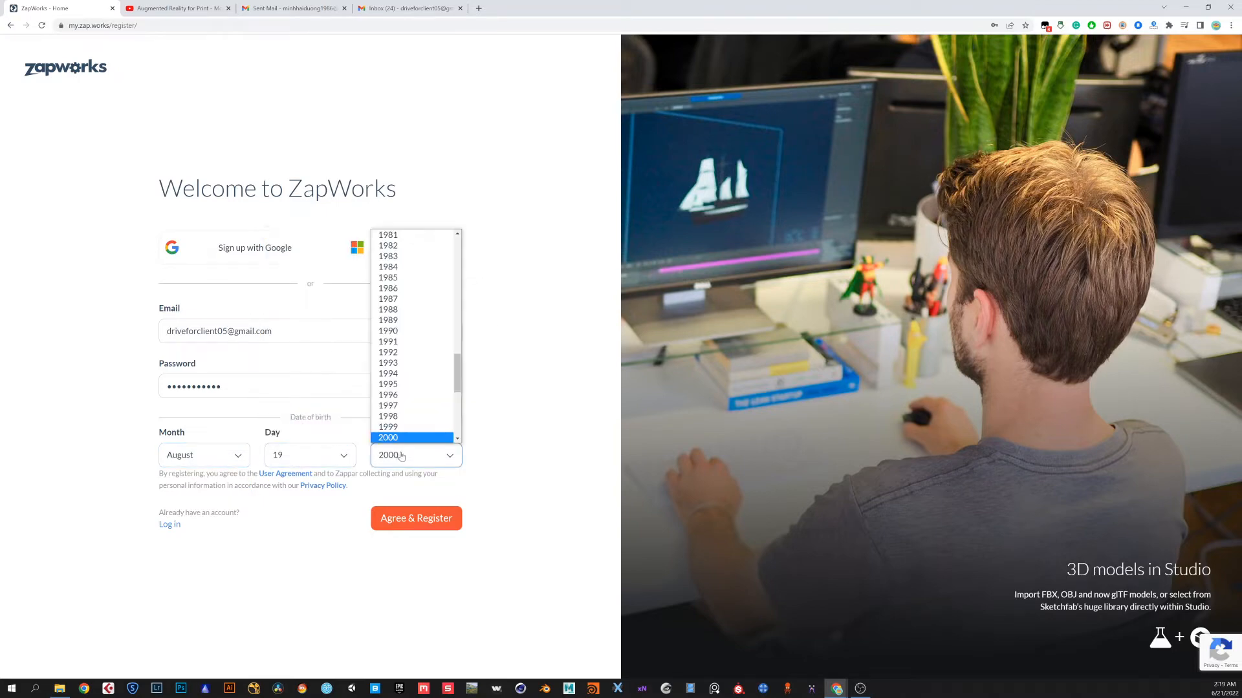
click(395, 331)
click(409, 519)
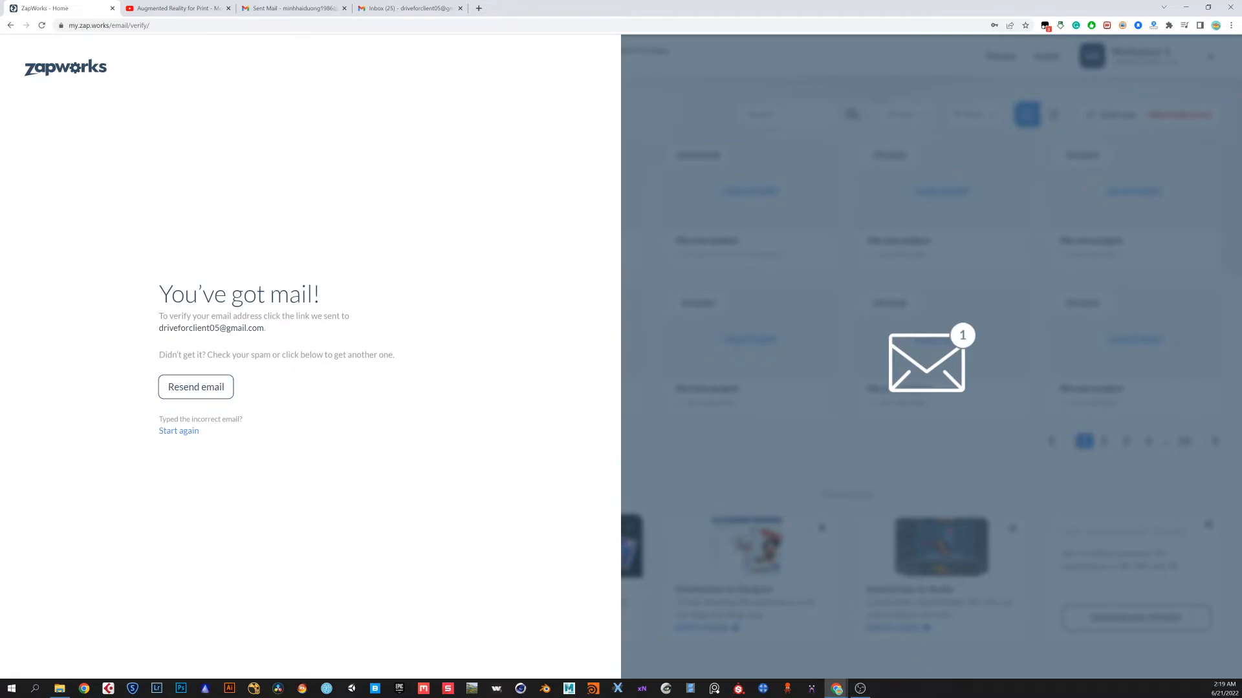
Open the ZapWorks verification message in the mail inbox and verify the e-mail address
click(416, 11)
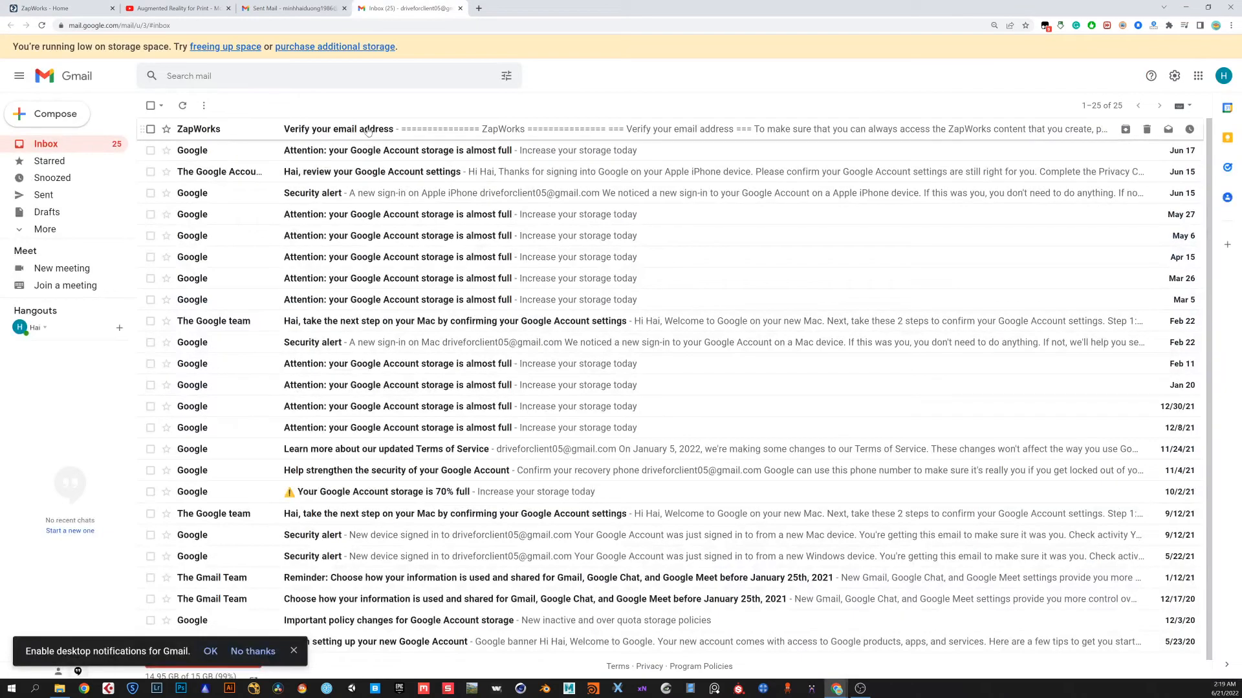
click(368, 132)
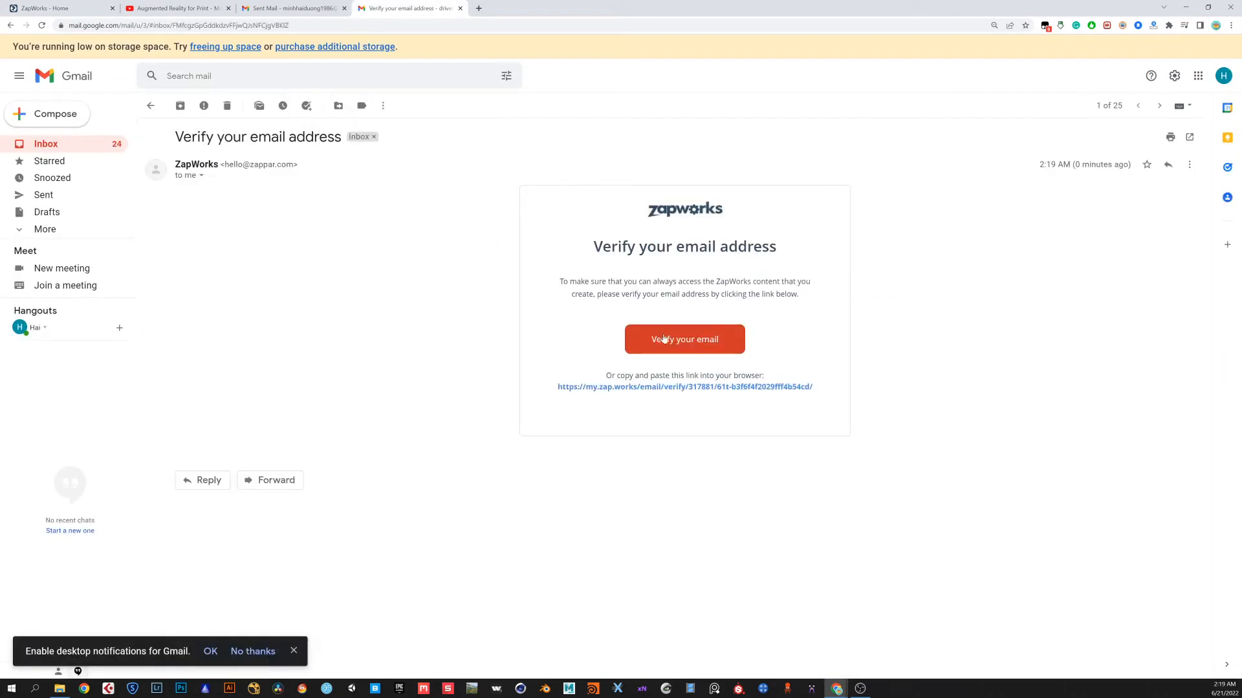
click(668, 340)
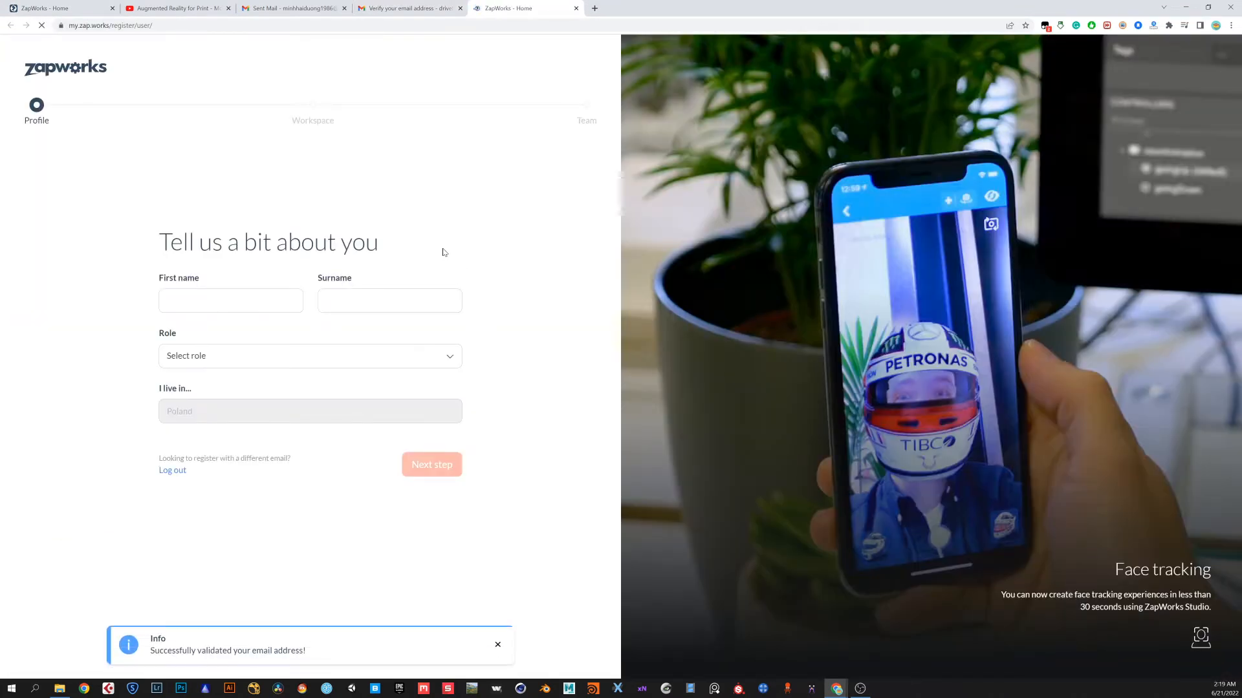
Fill in the user's first name and surname on the profile form
click(243, 311)
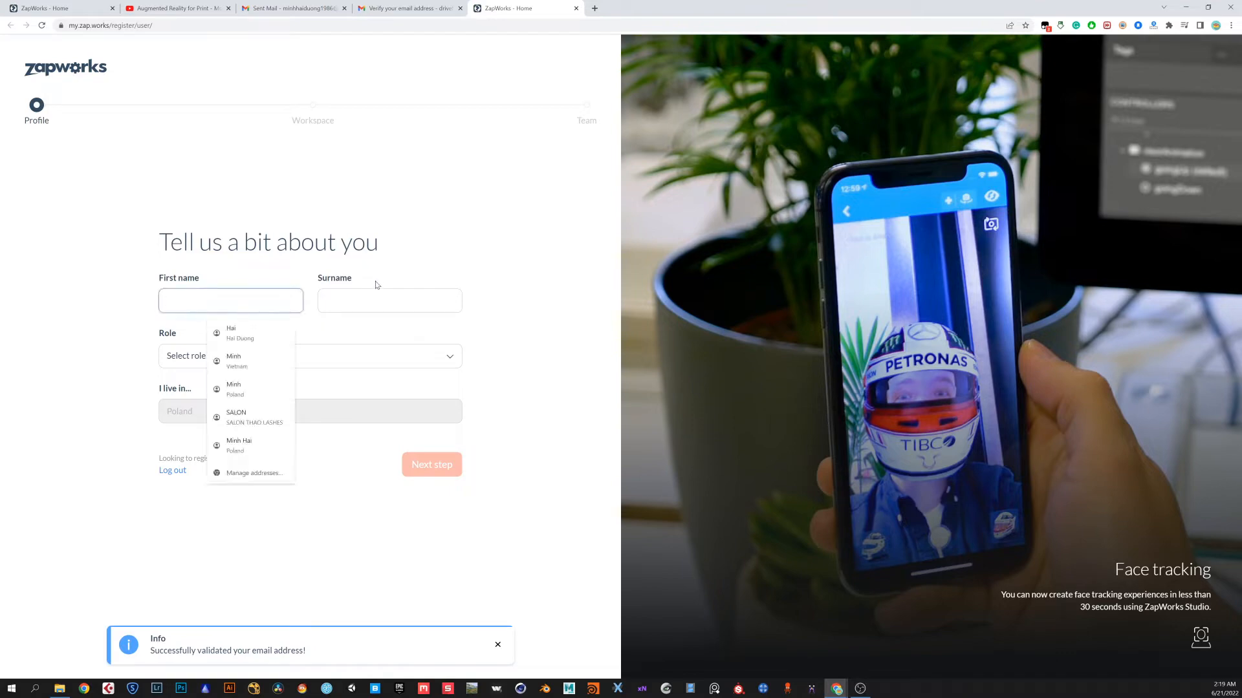
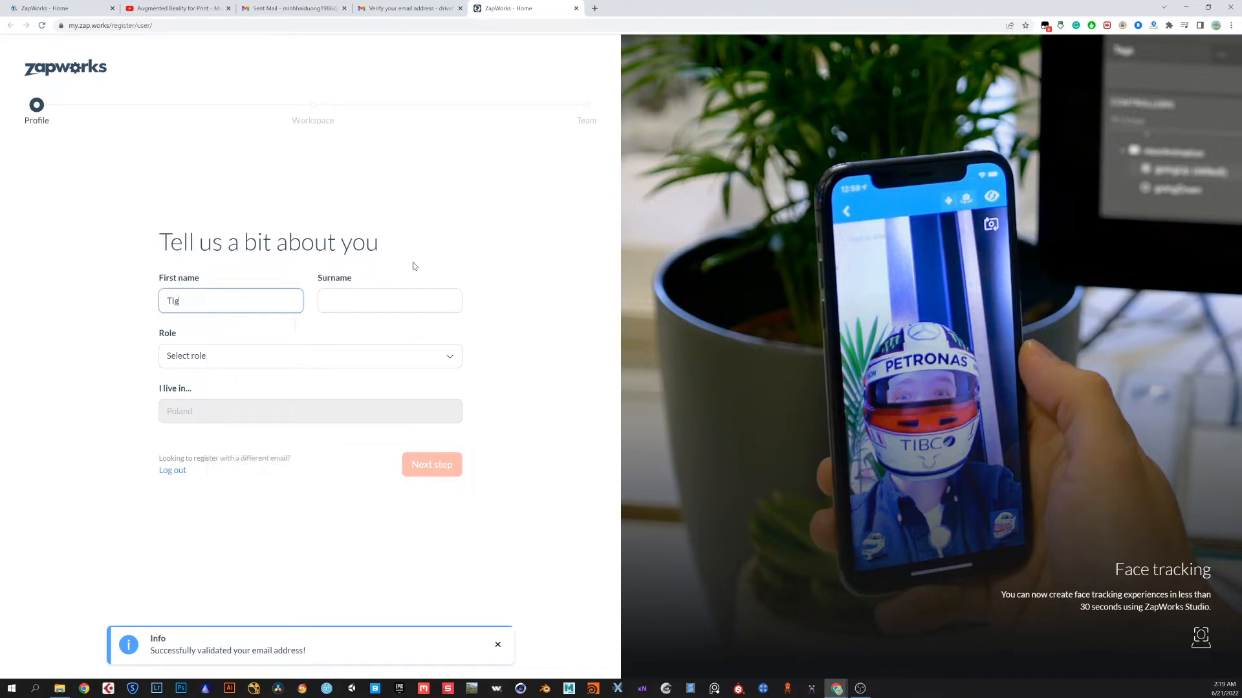
key(Tab)
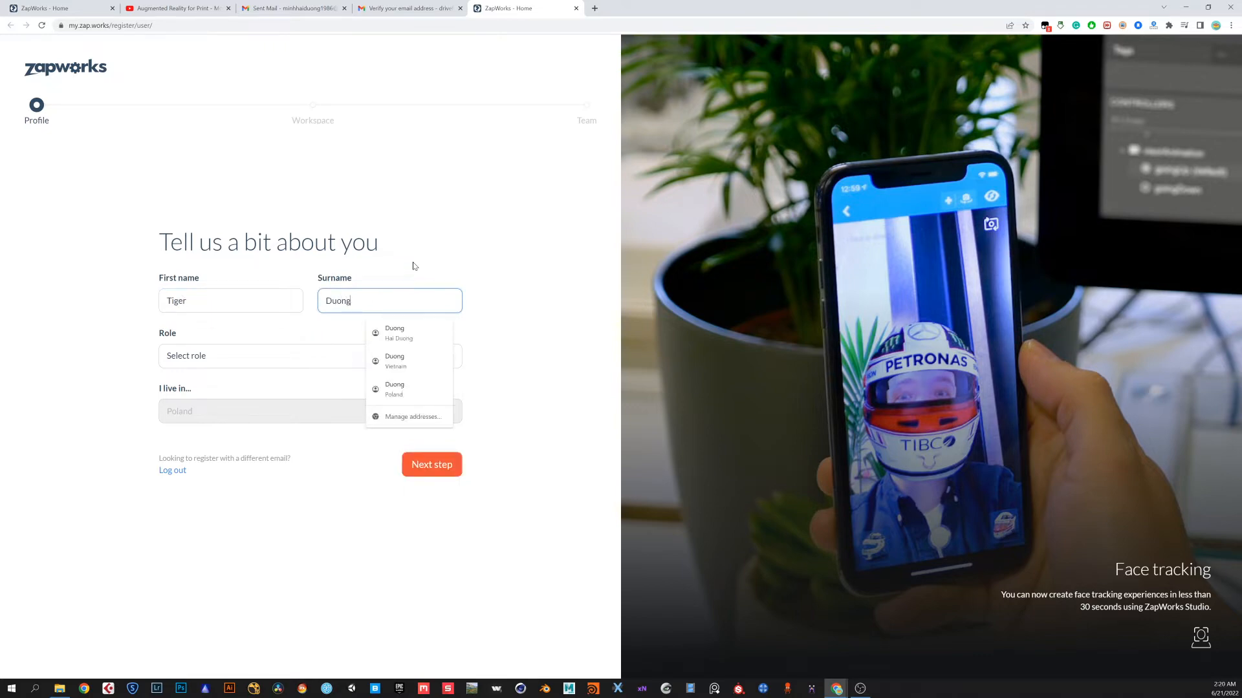
Set the role to Something else, describe it as student, and continue to the next step
click(259, 353)
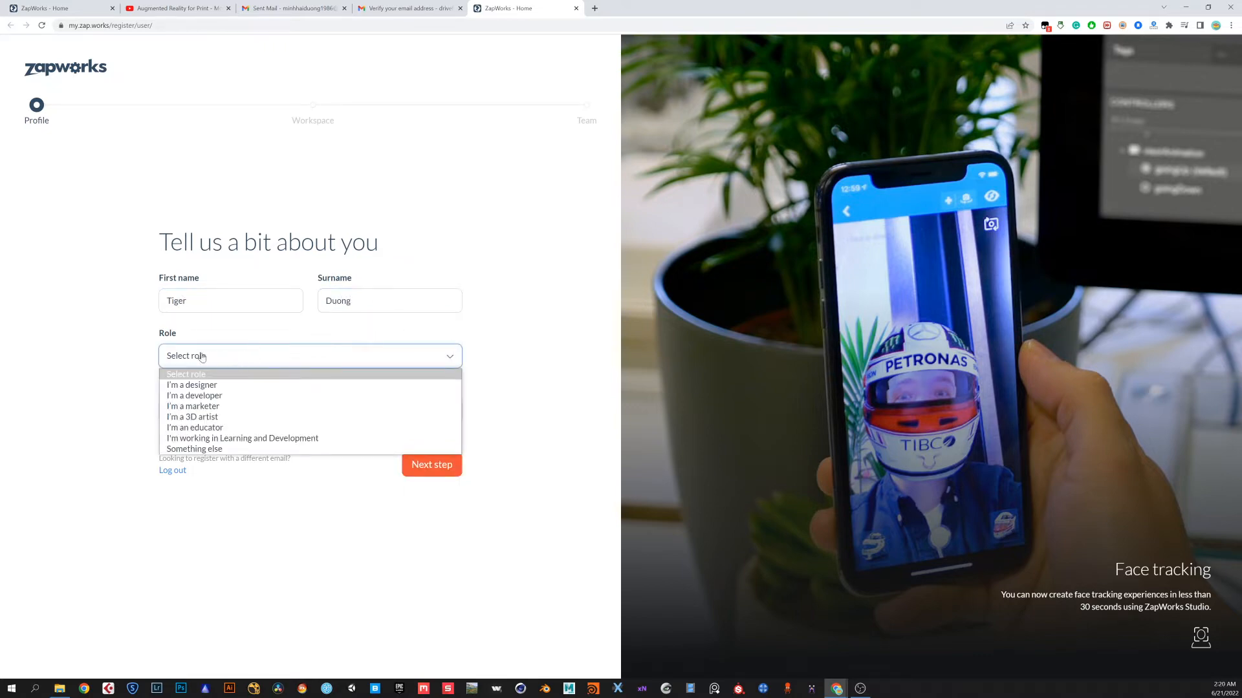
click(209, 449)
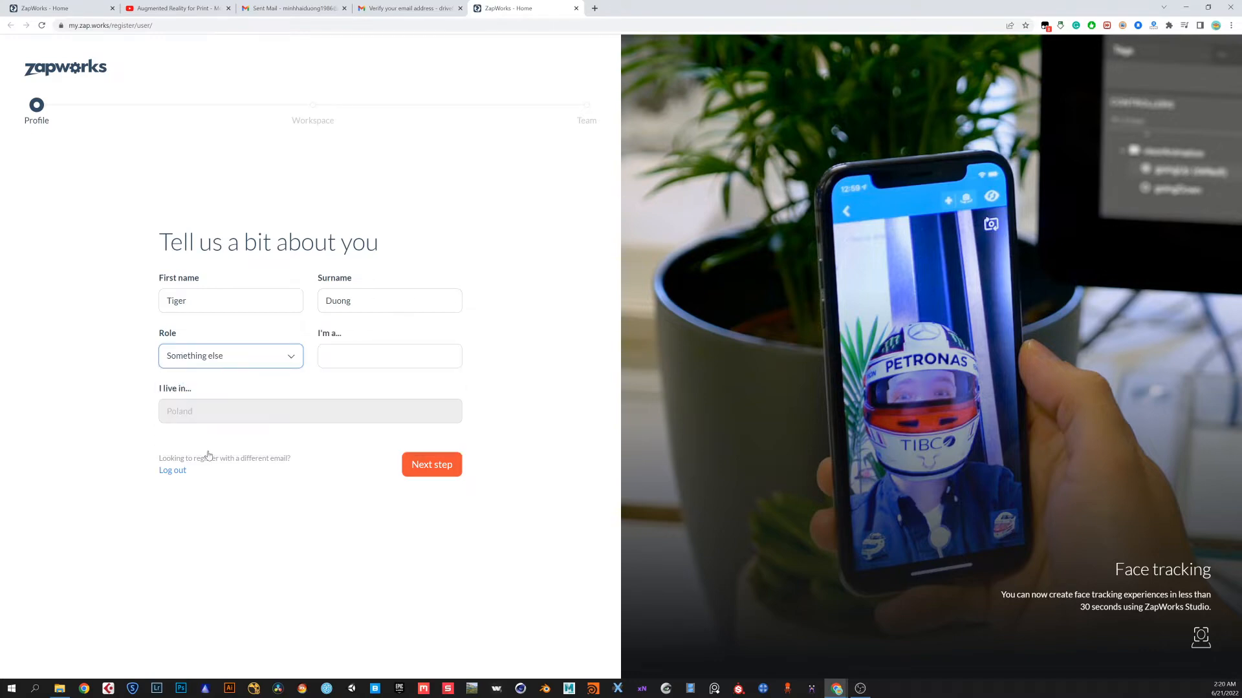
click(349, 358)
text(student)
click(234, 414)
click(432, 467)
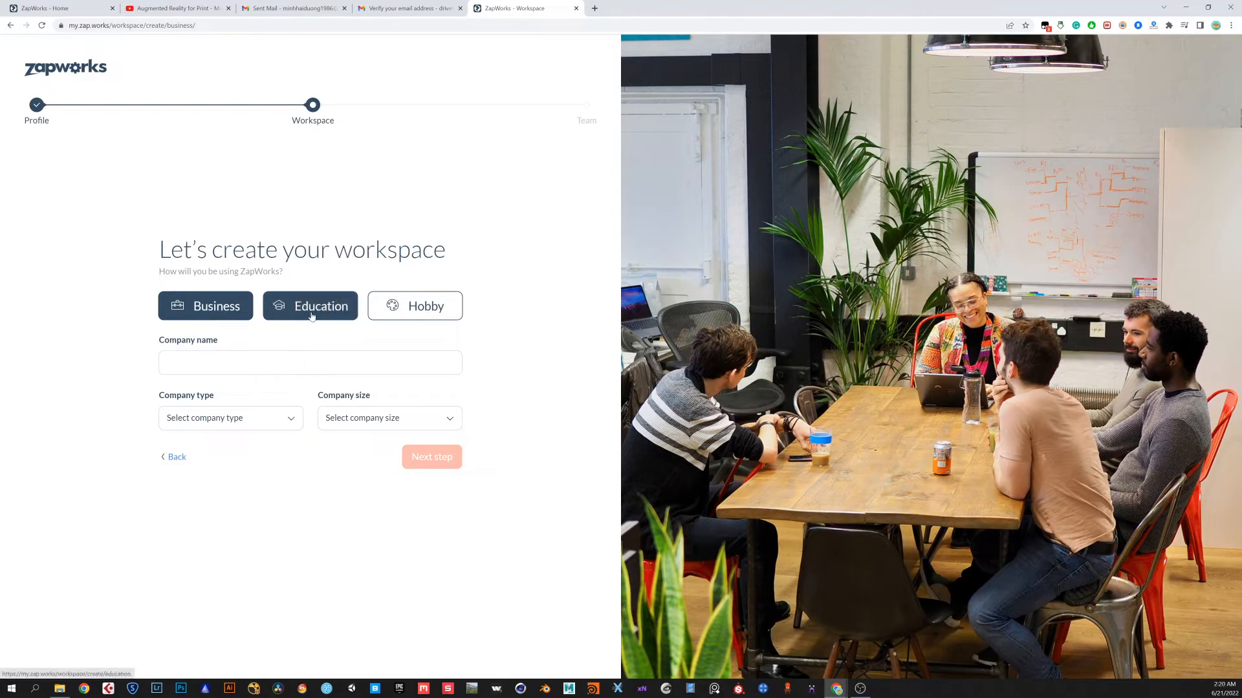
Create a Hobby workspace for non-commercial projects and continue
click(390, 313)
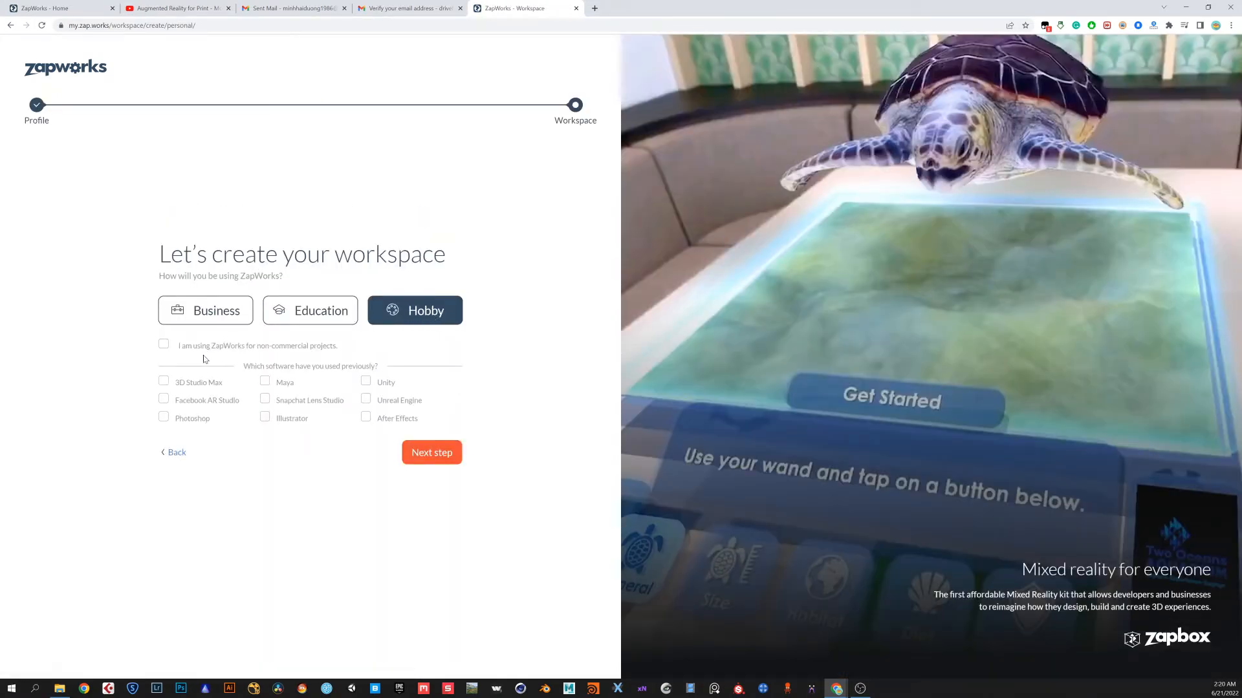
click(164, 345)
click(432, 455)
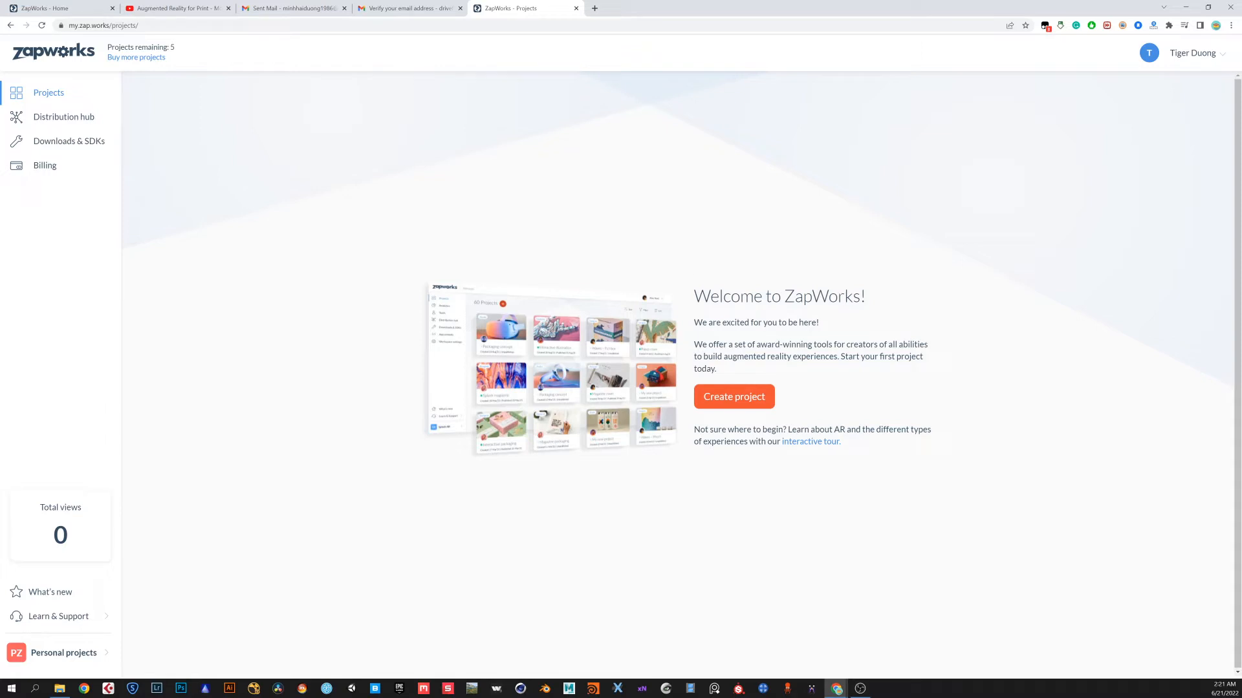
Start creating a new project of type Designer (beta)
click(738, 403)
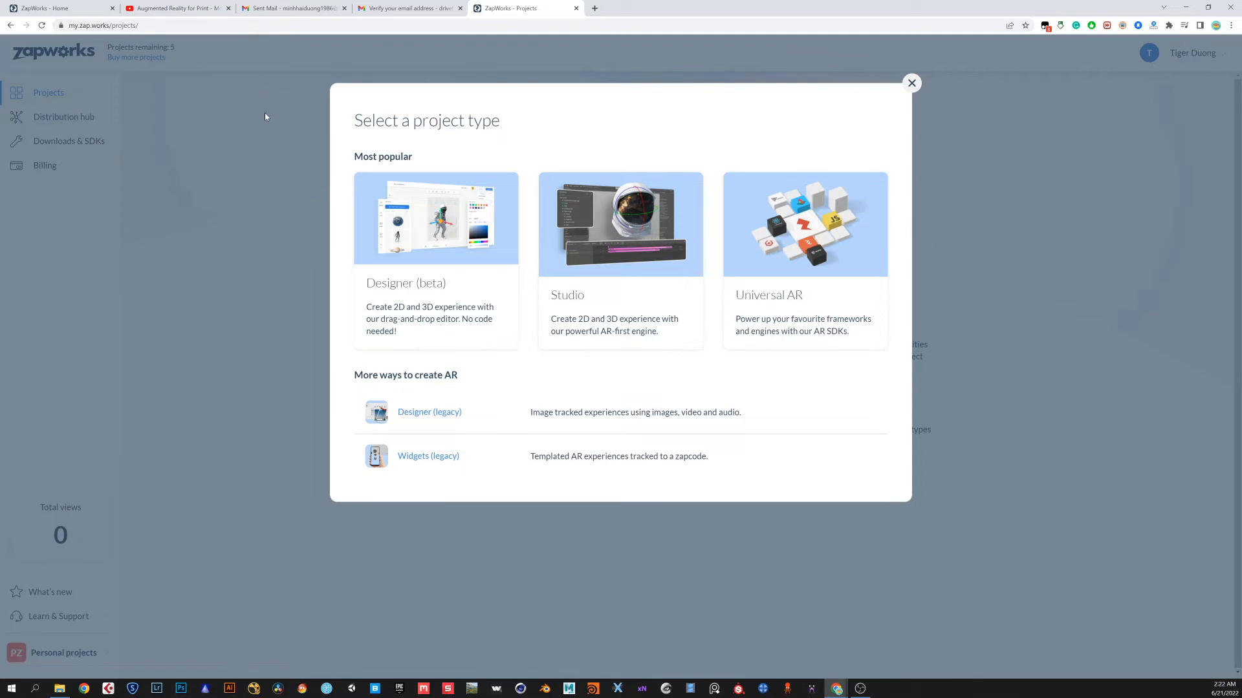
click(438, 254)
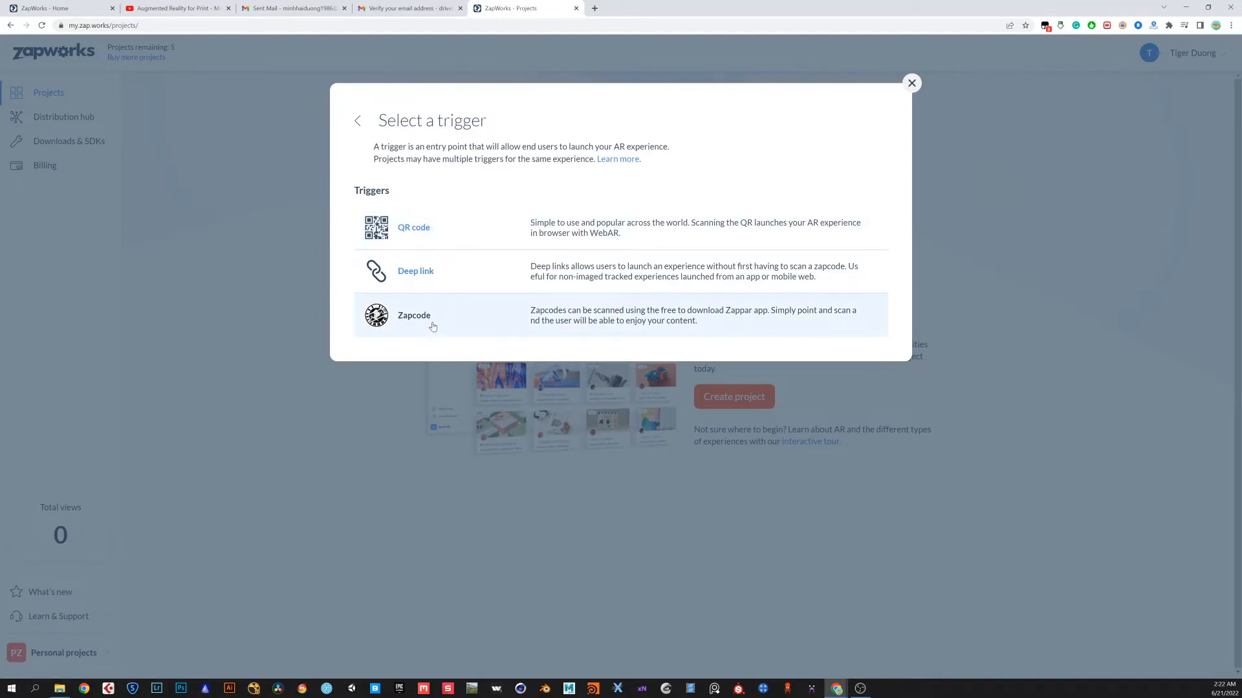
Close the leftover ZapWorks Home tab, return to the trigger dialog and choose QR code as the trigger
click(197, 9)
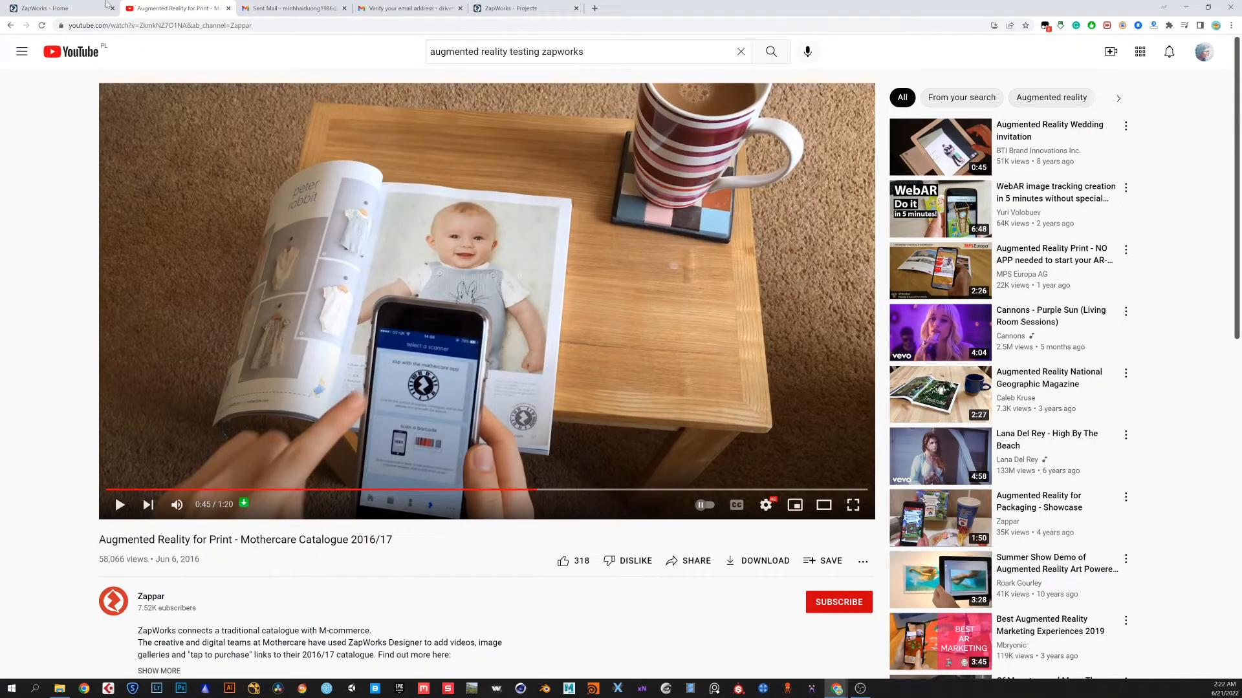
click(67, 8)
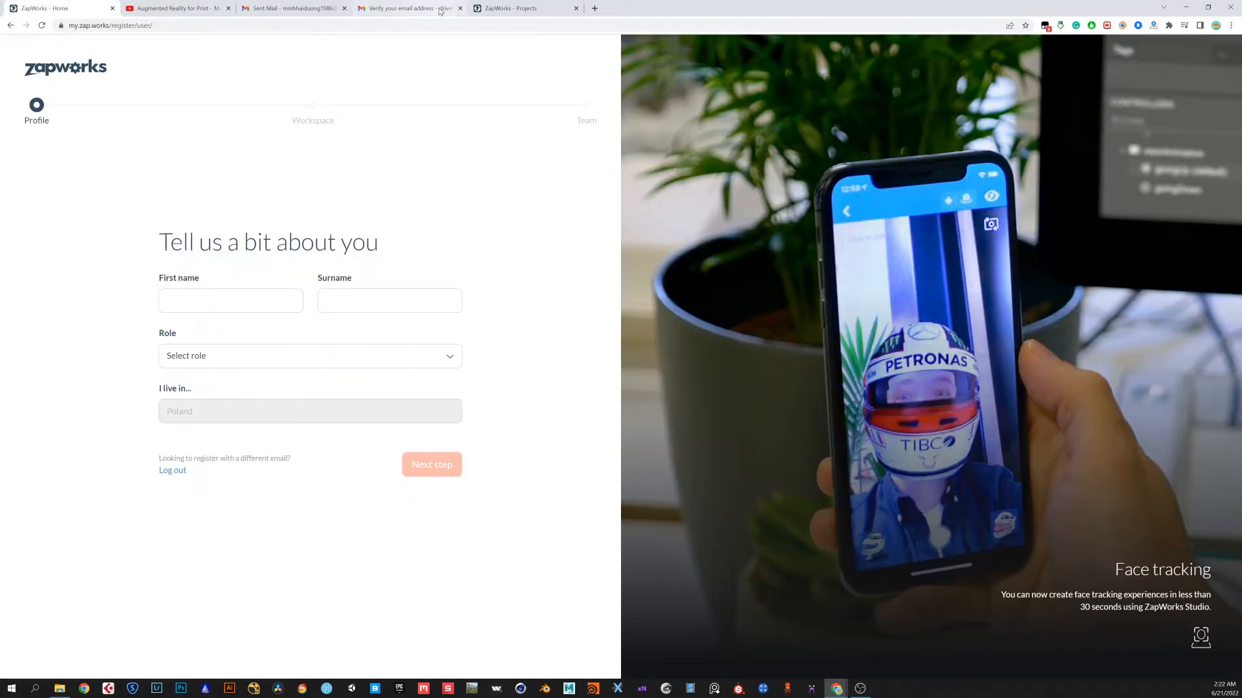
click(112, 8)
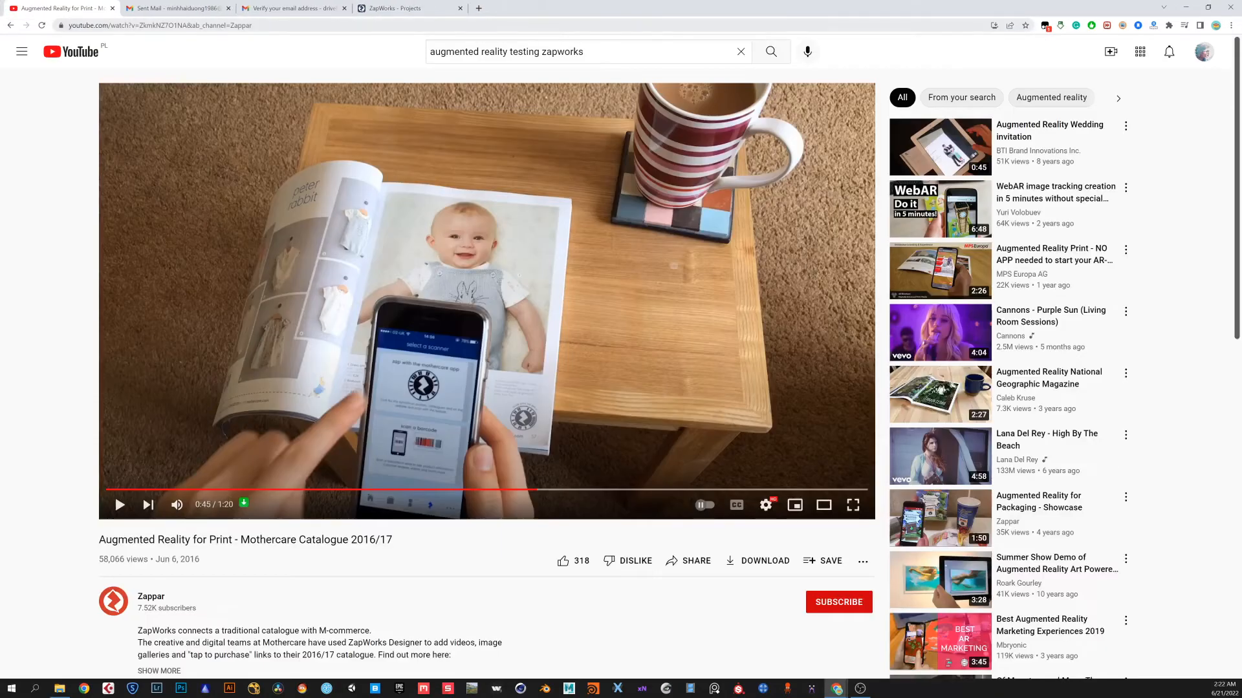
click(408, 9)
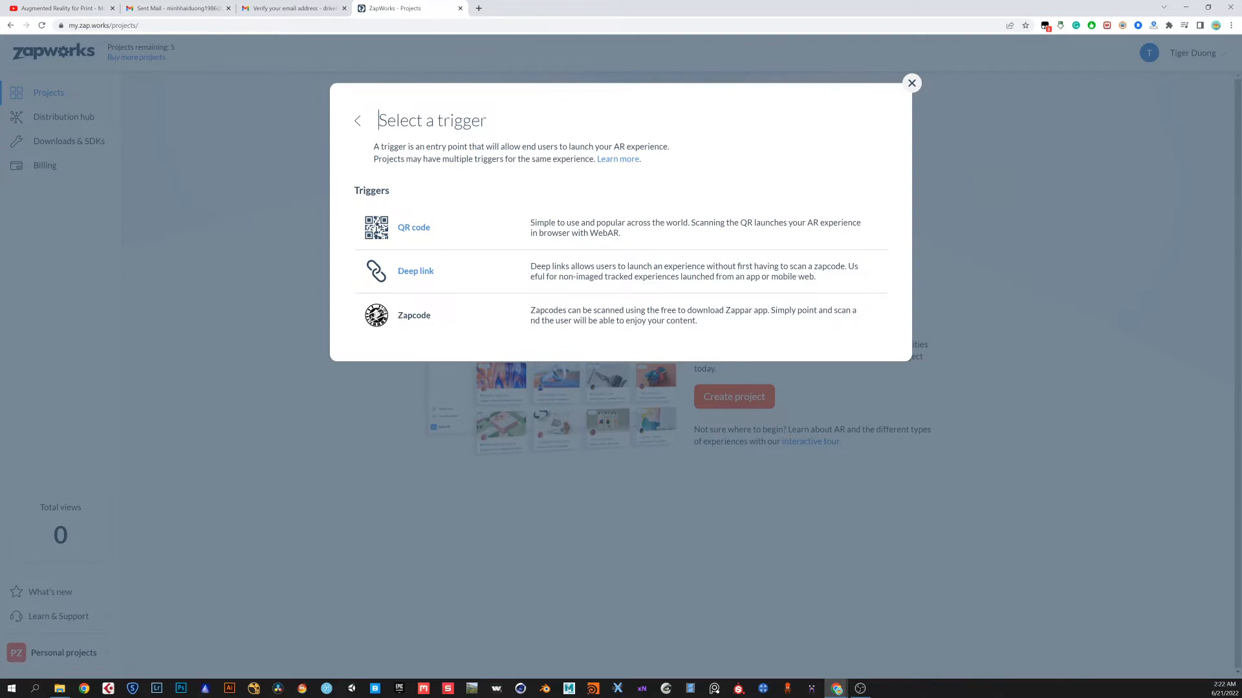
key(alt+Tab)
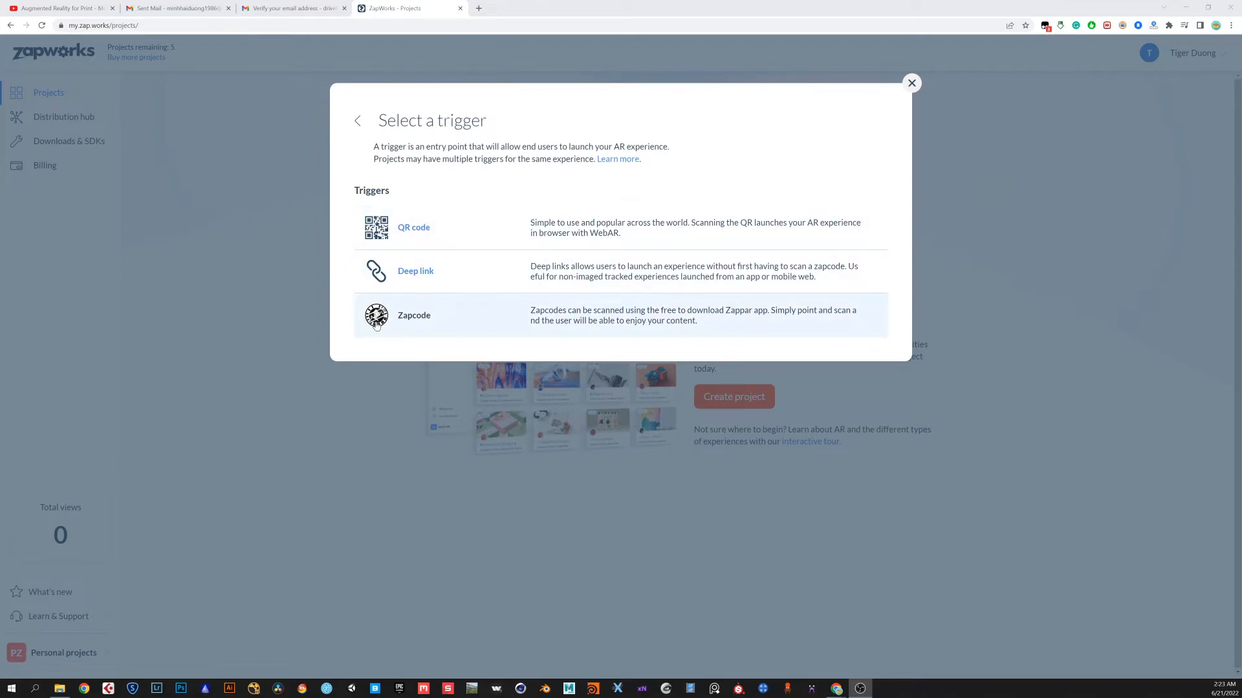
click(435, 233)
click(435, 233)
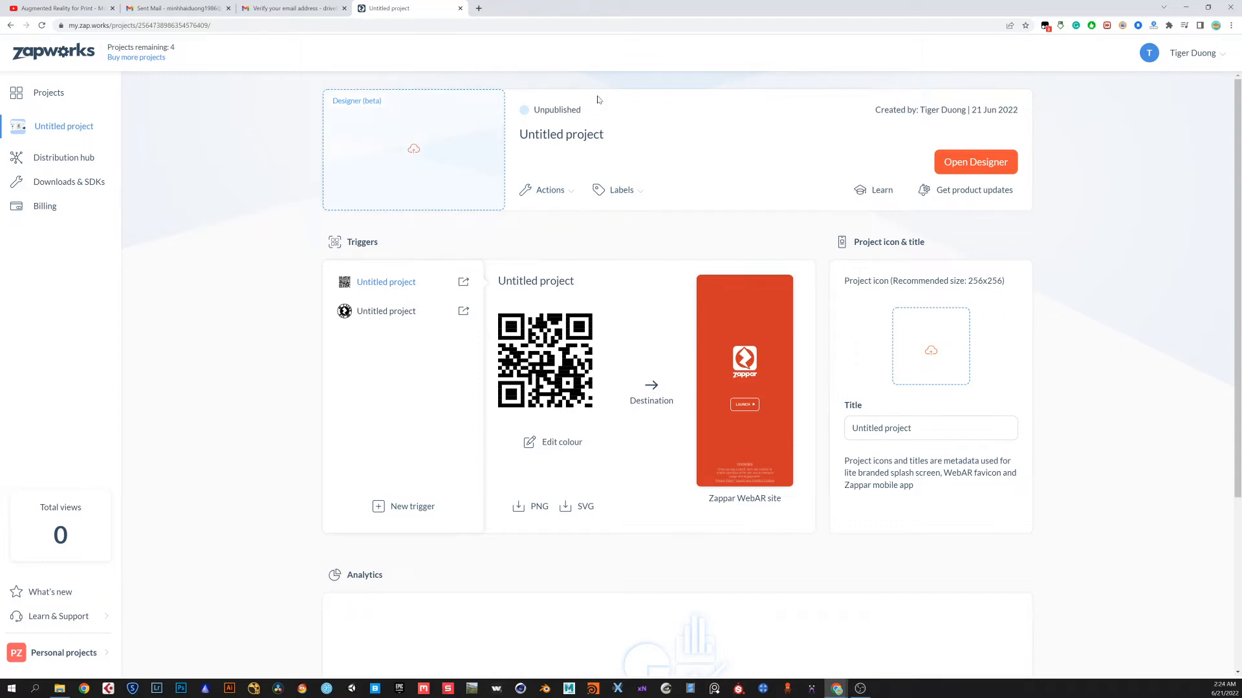
Rename the project to project01
click(571, 138)
drag(587, 138, 518, 140)
click(630, 135)
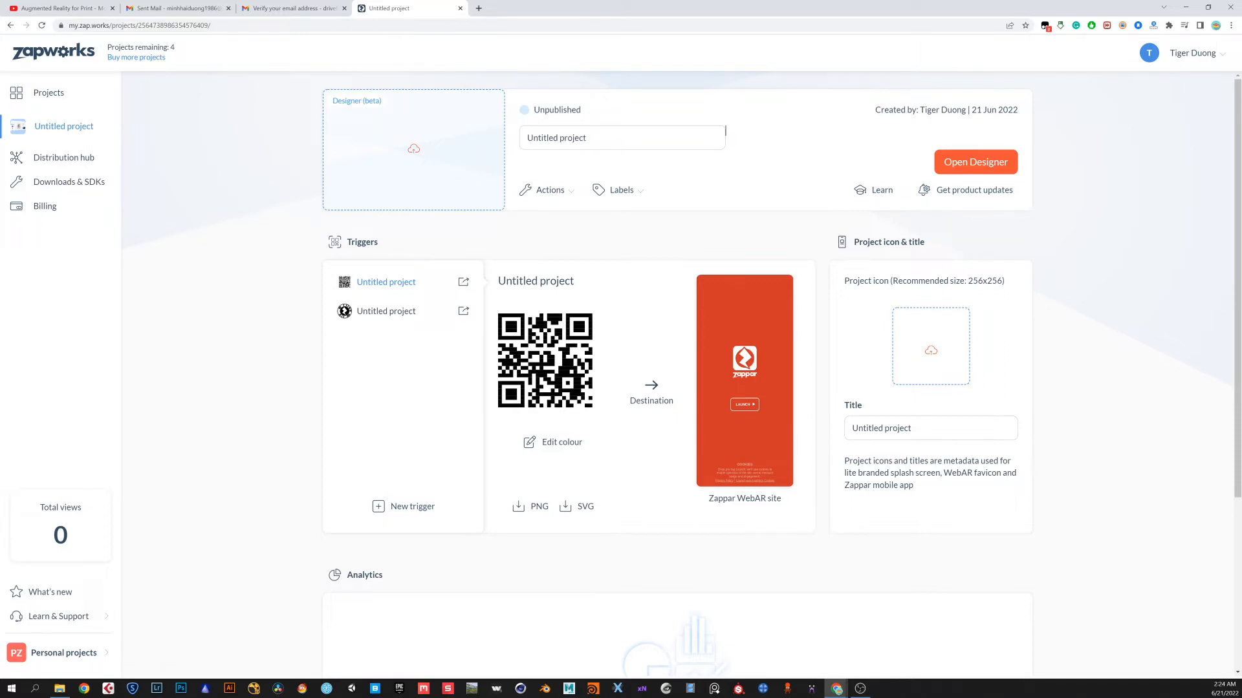
drag(621, 137, 514, 143)
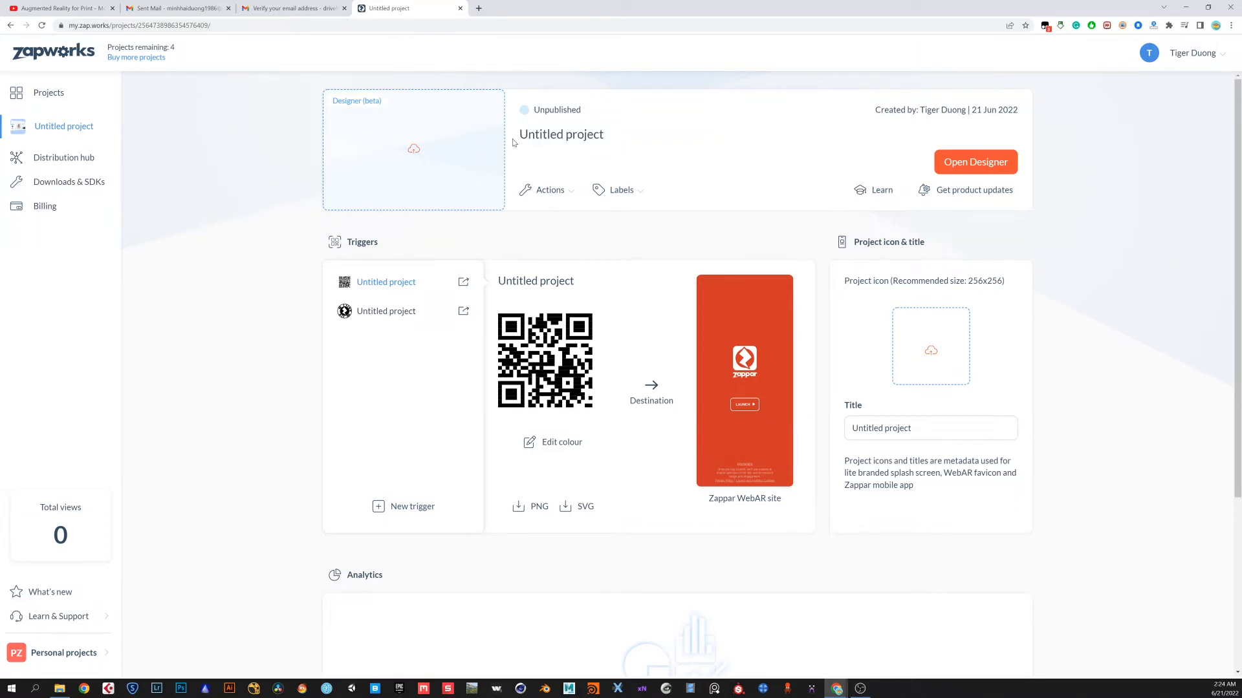
click(514, 142)
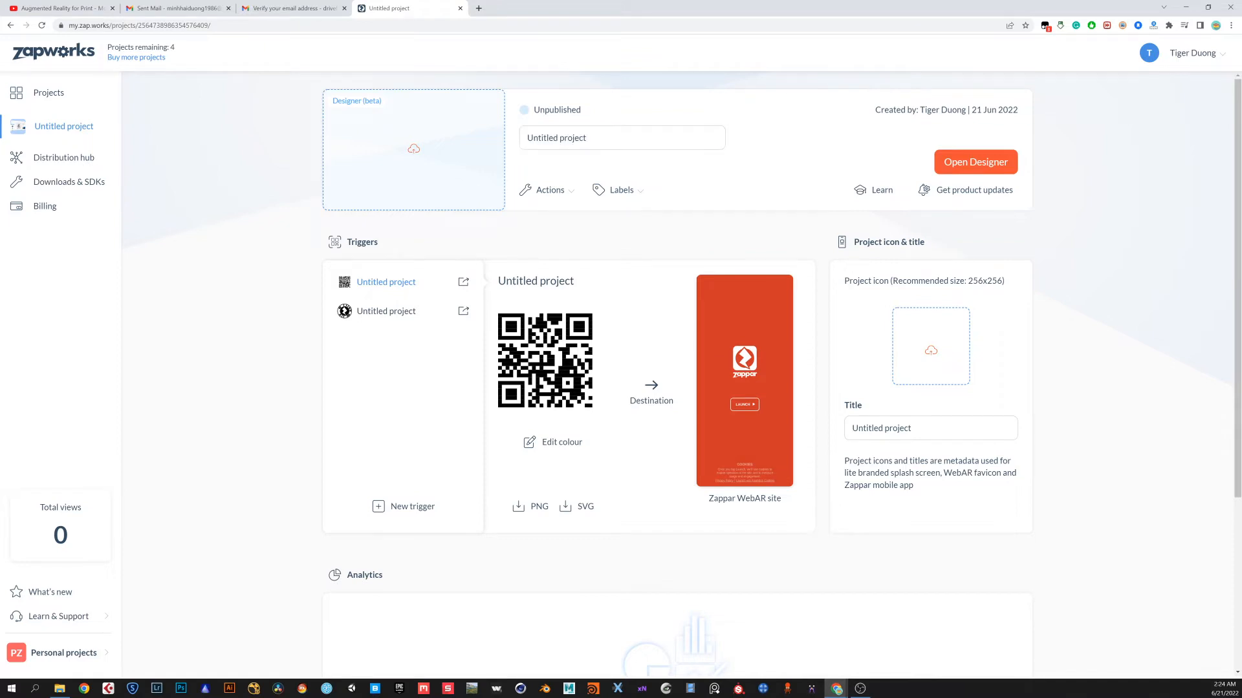
key(BackSpace)
key(BackSpace)
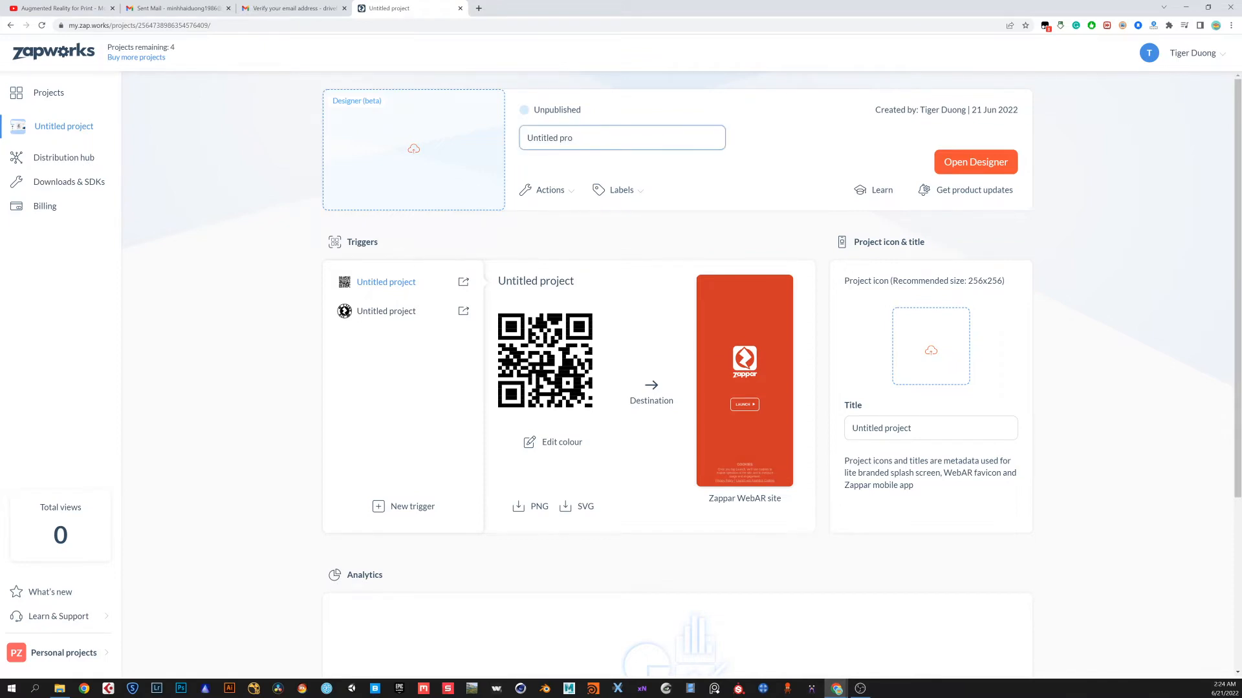
key(BackSpace)
key(BackSpace)
key(BackSpace)
key(BackSpace)
key(BackSpace)
key(BackSpace)
text(pro)
key(BackSpace)
text(oject01)
click(670, 171)
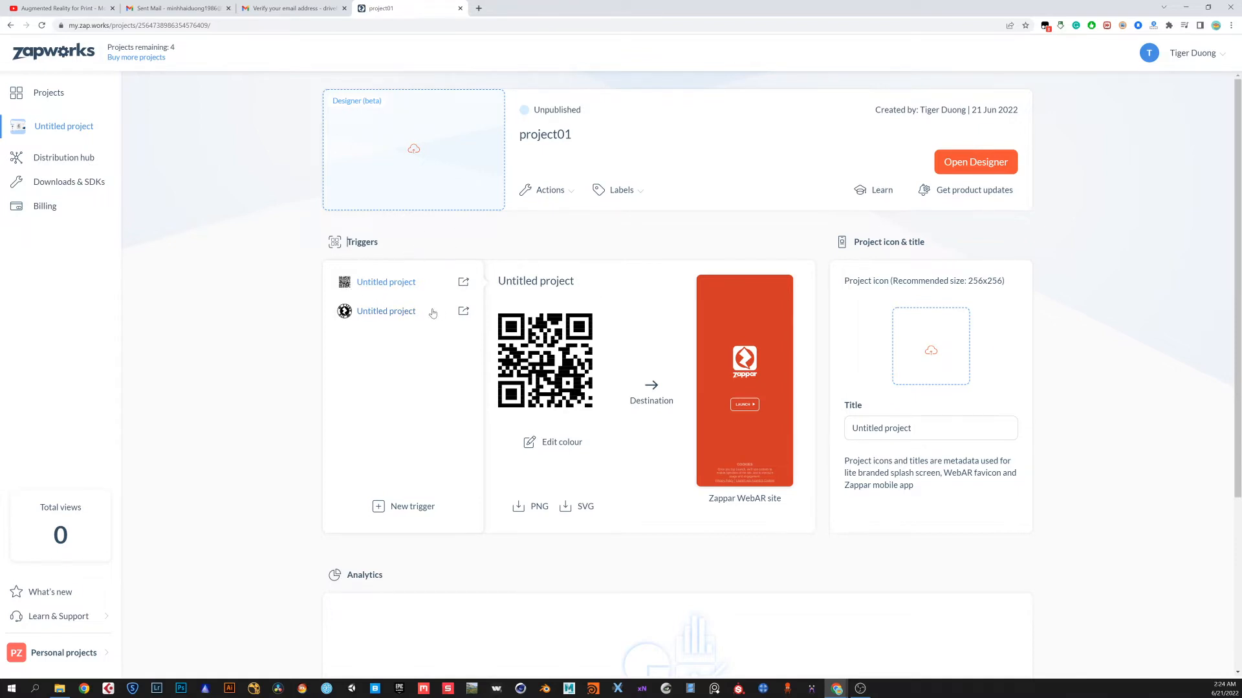
Switch between the QR code and Zapcode triggers to compare their previews
click(348, 316)
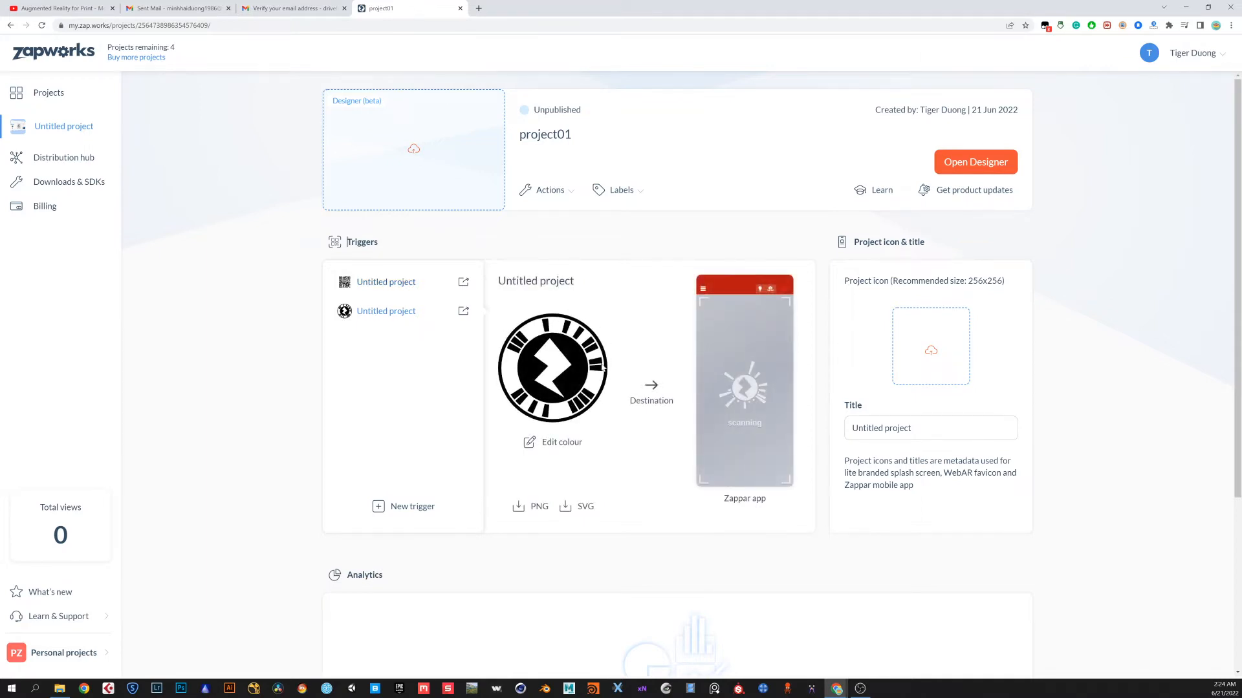
click(348, 286)
click(347, 316)
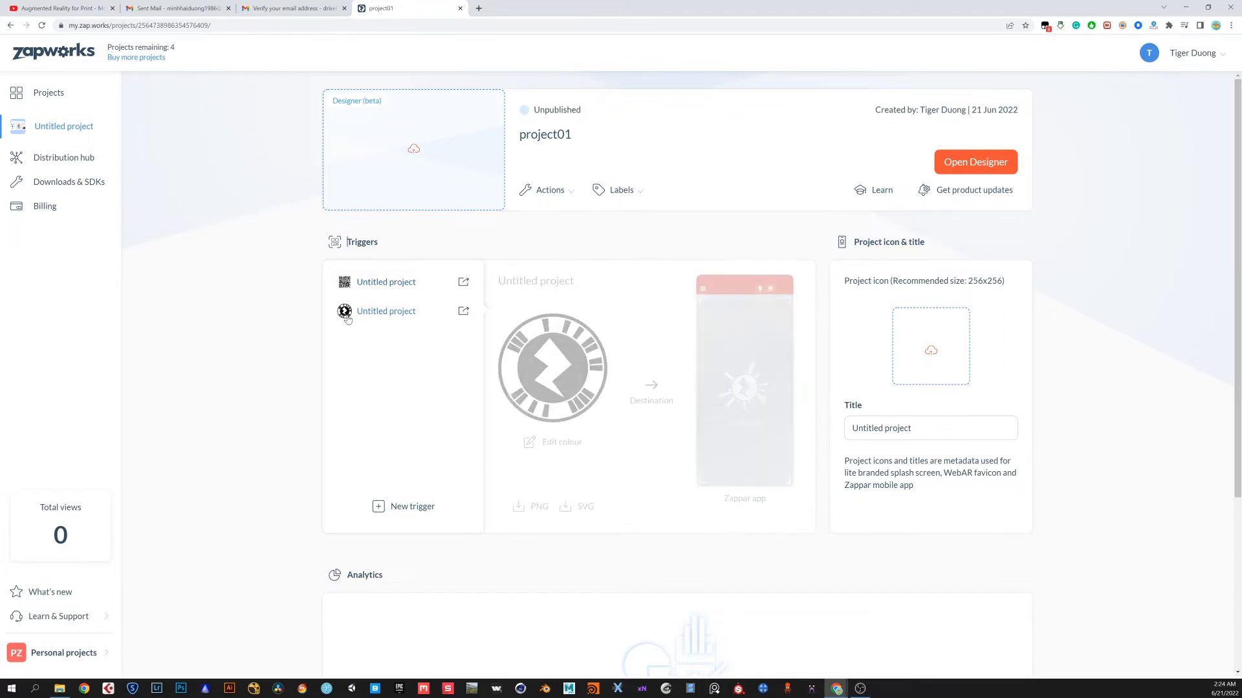
click(346, 287)
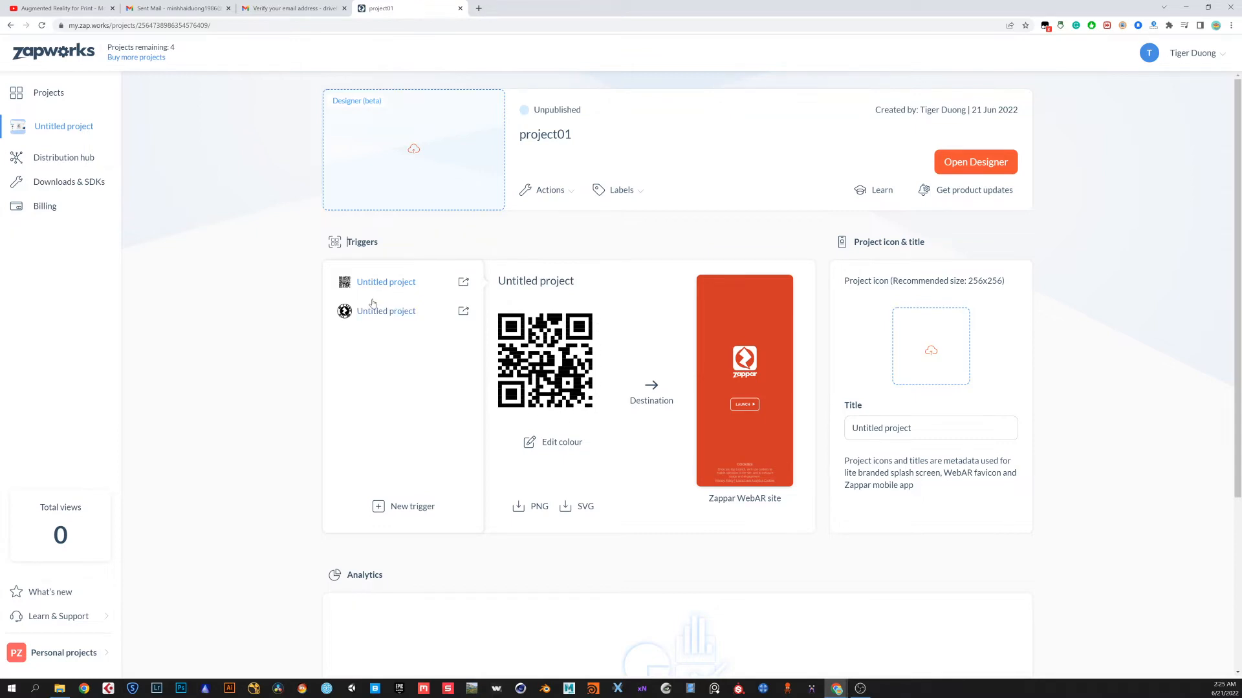
click(345, 317)
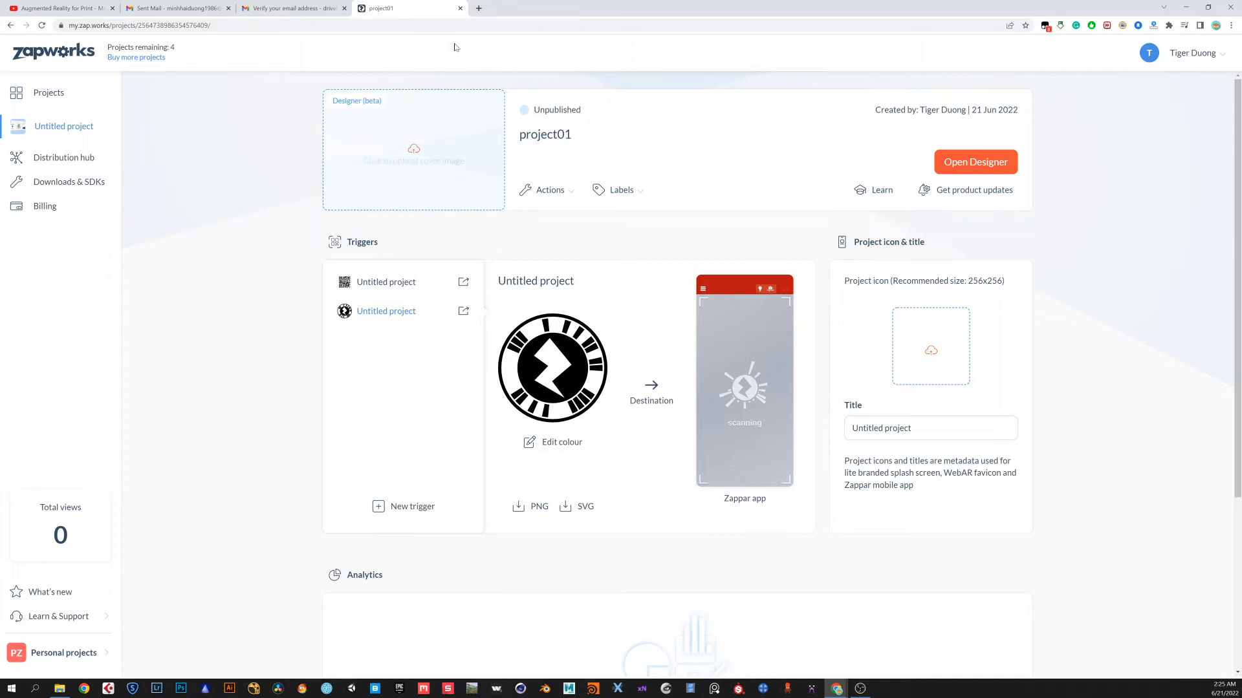
Search Google Images for zappar in a new tab and open the first result
click(478, 9)
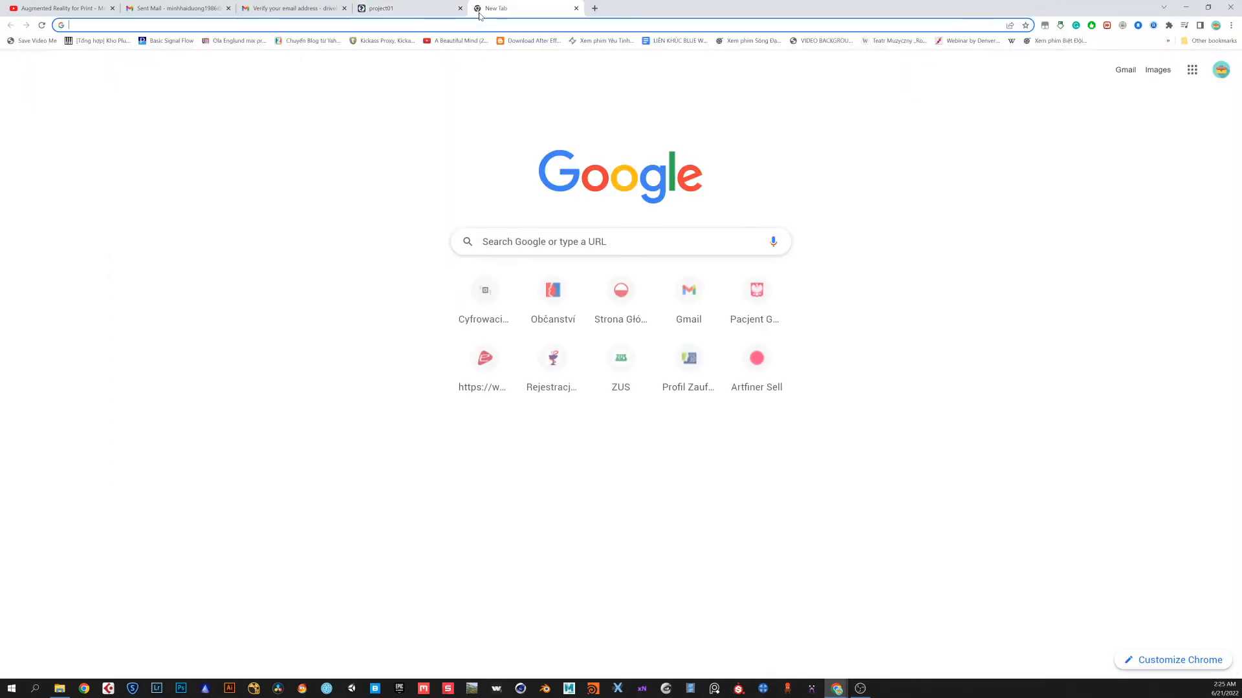
text(zappar)
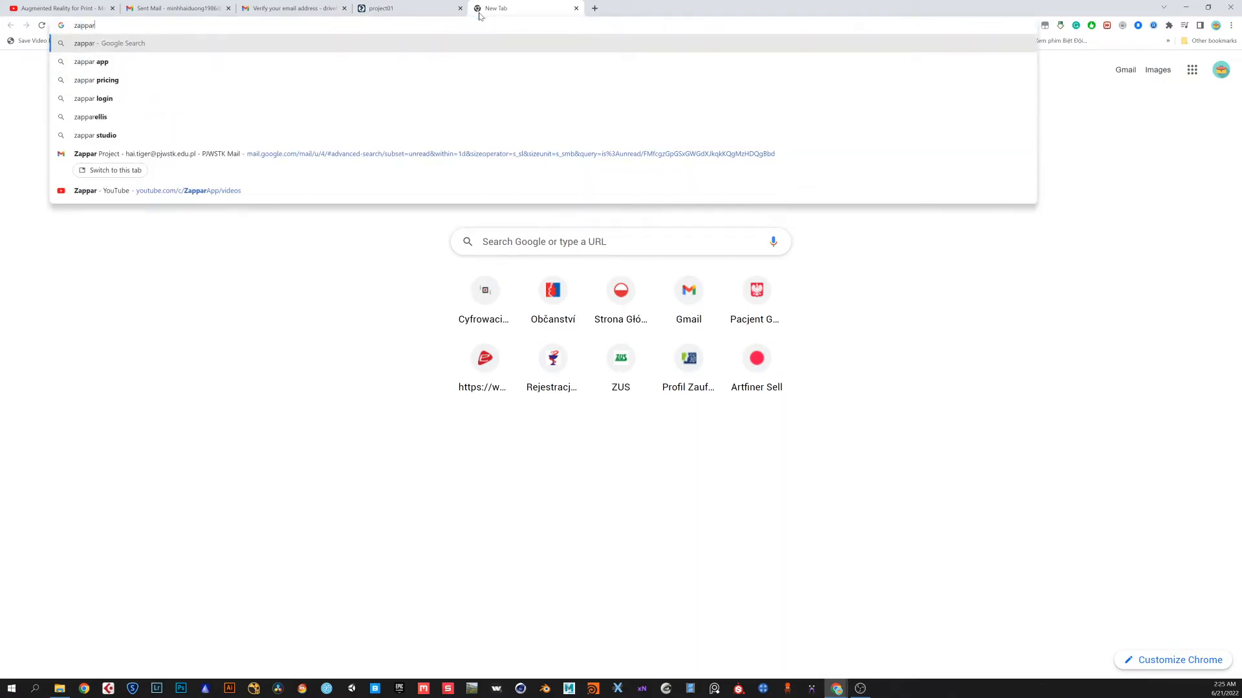
key(Return)
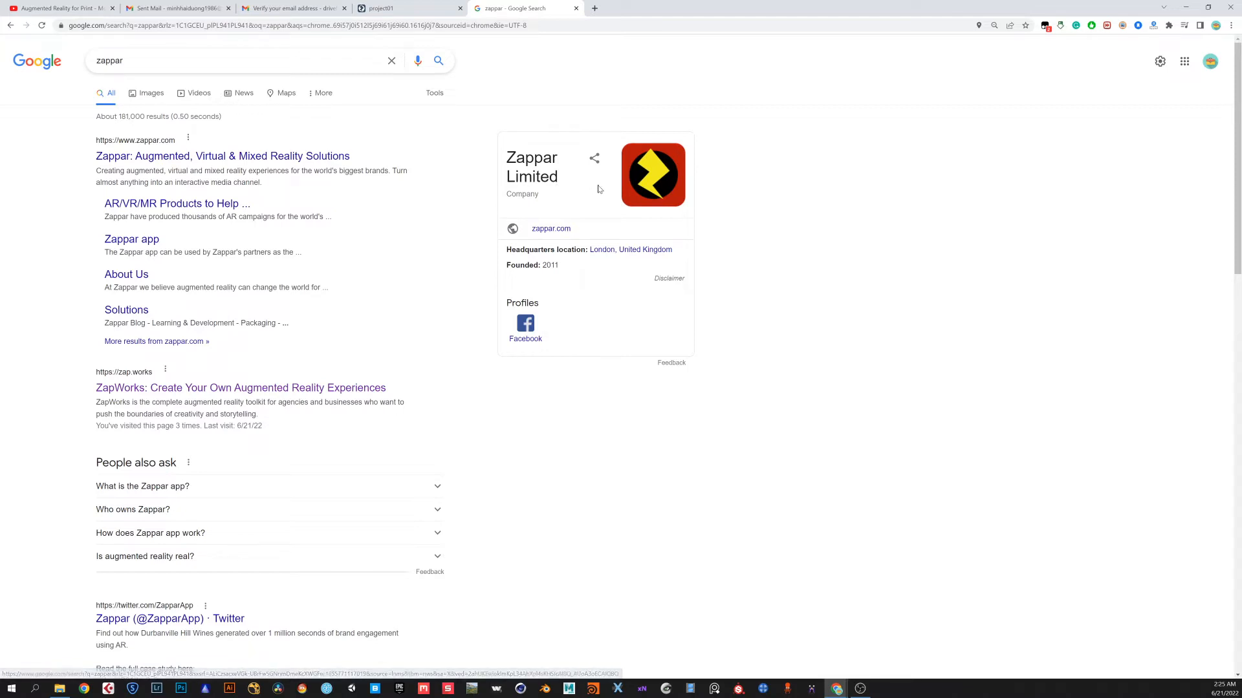
click(143, 96)
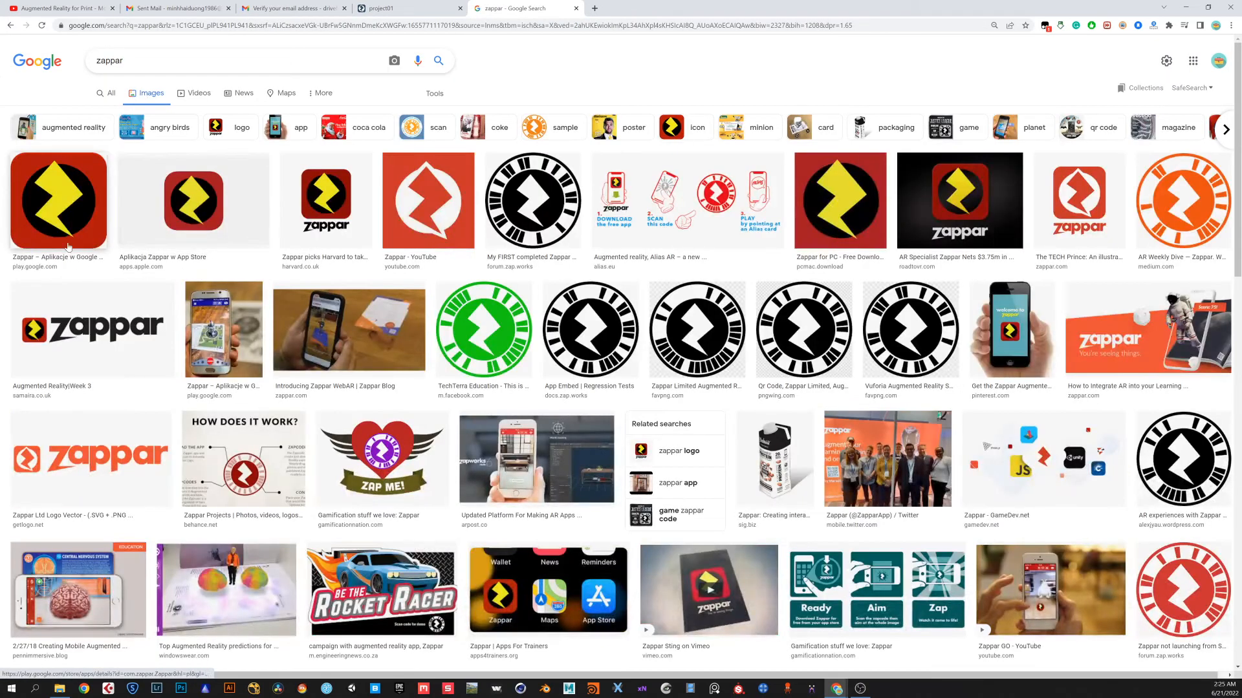
click(63, 232)
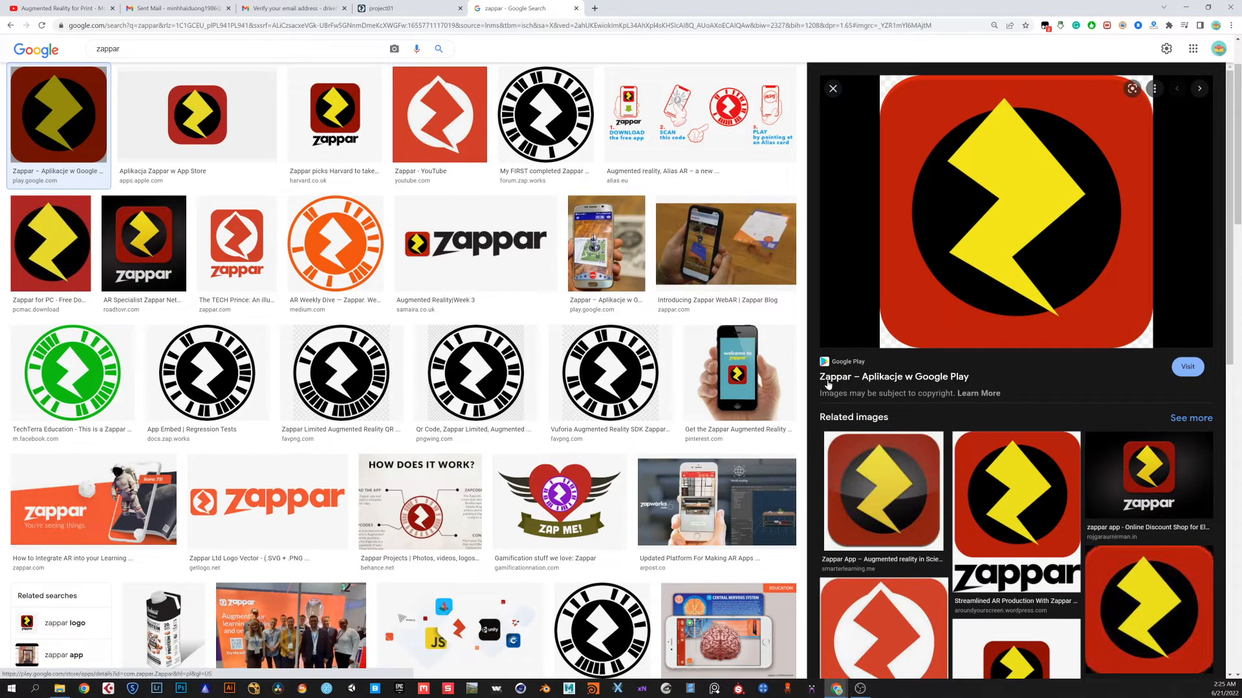
Select the QR code trigger and open the project in Designer
click(410, 8)
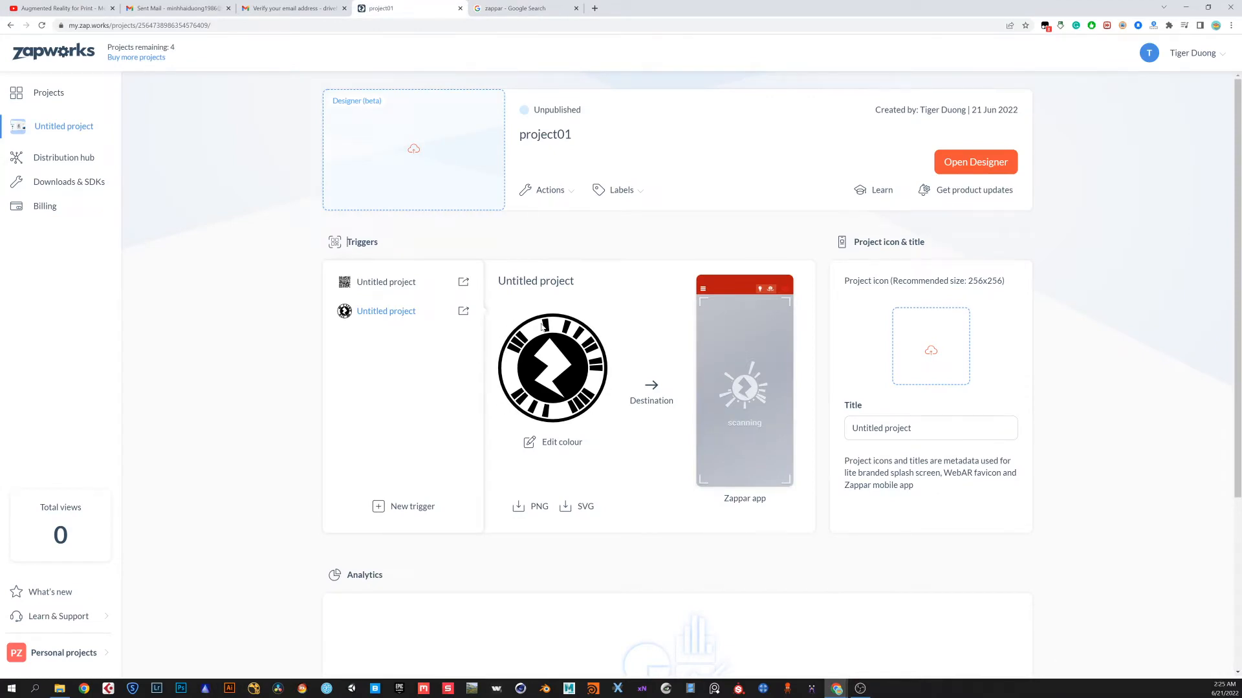
click(419, 282)
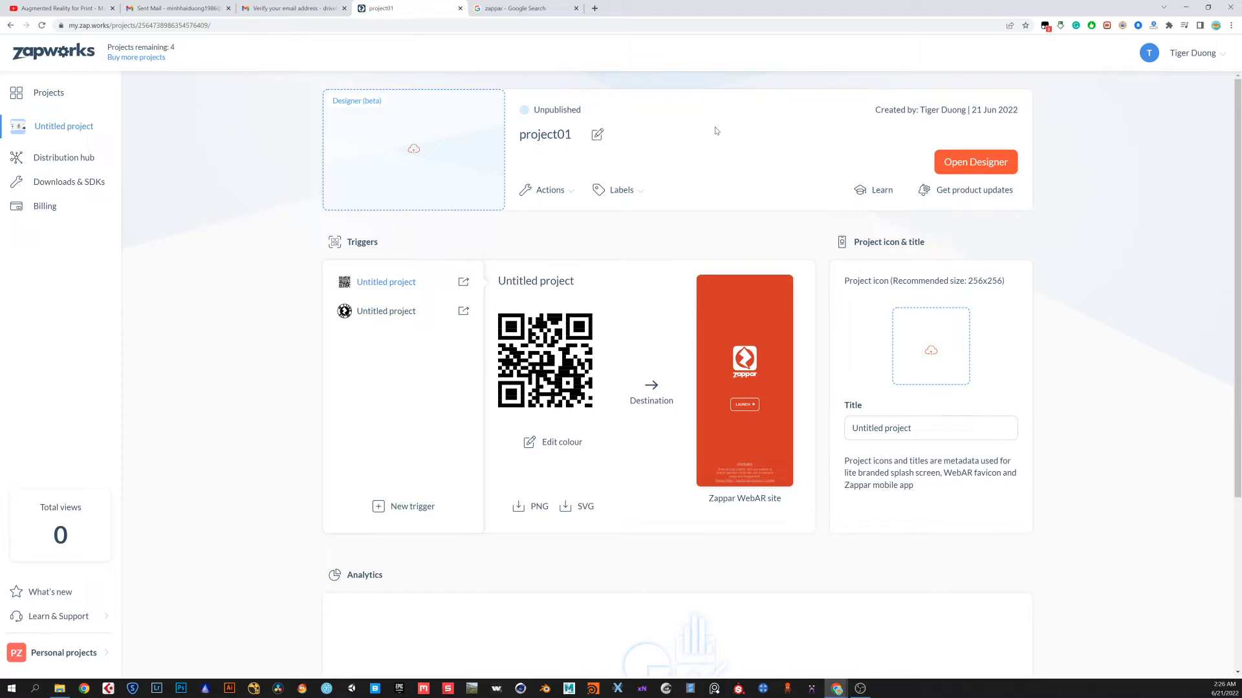
click(975, 165)
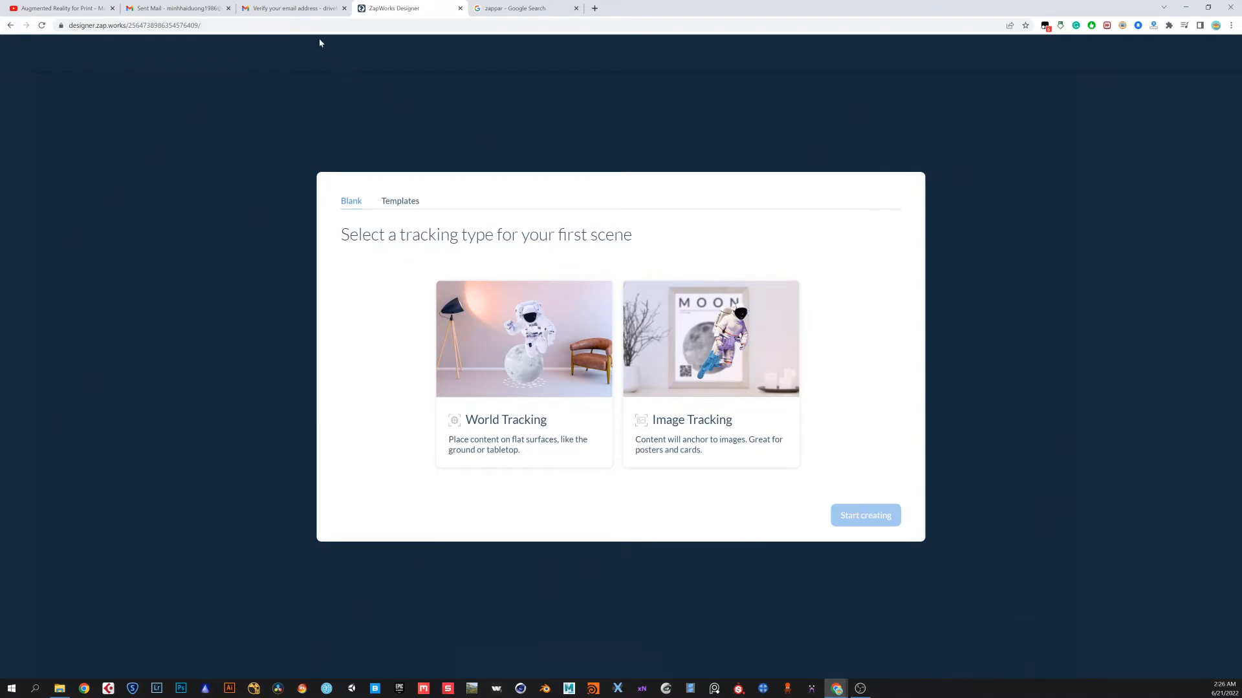
Scrub through the reference AR catalogue video
click(76, 9)
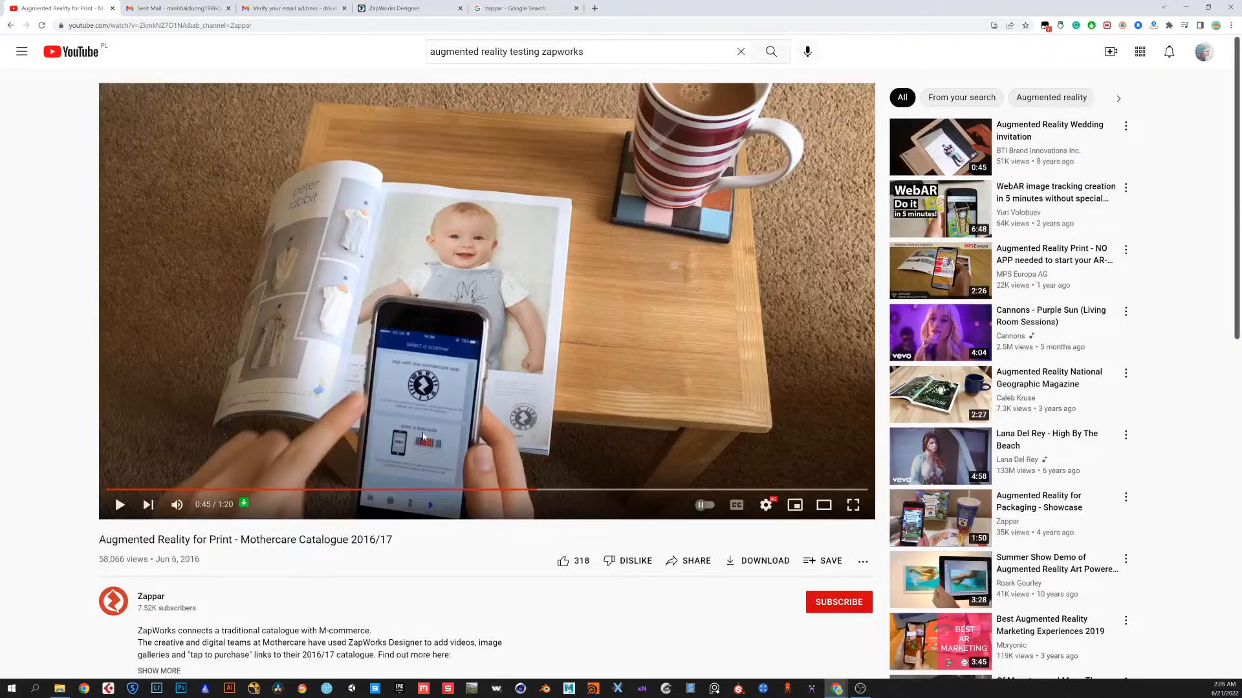
click(342, 490)
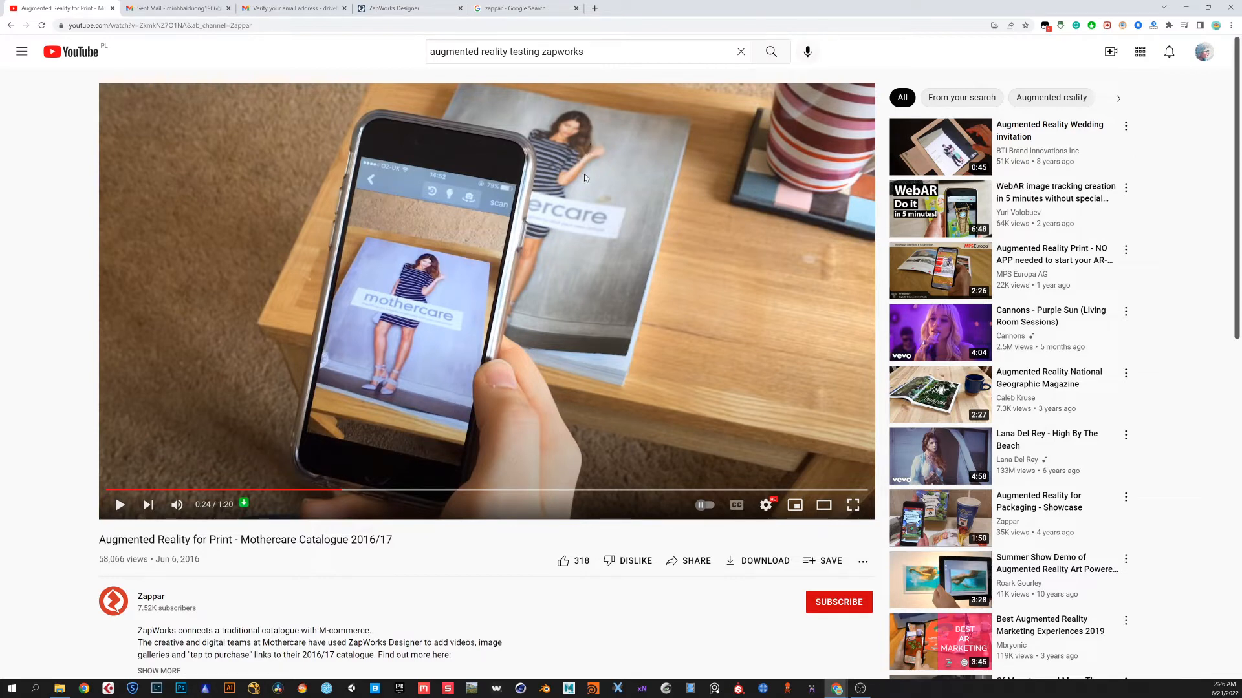
Choose Image Tracking for the first scene and start creating
click(421, 14)
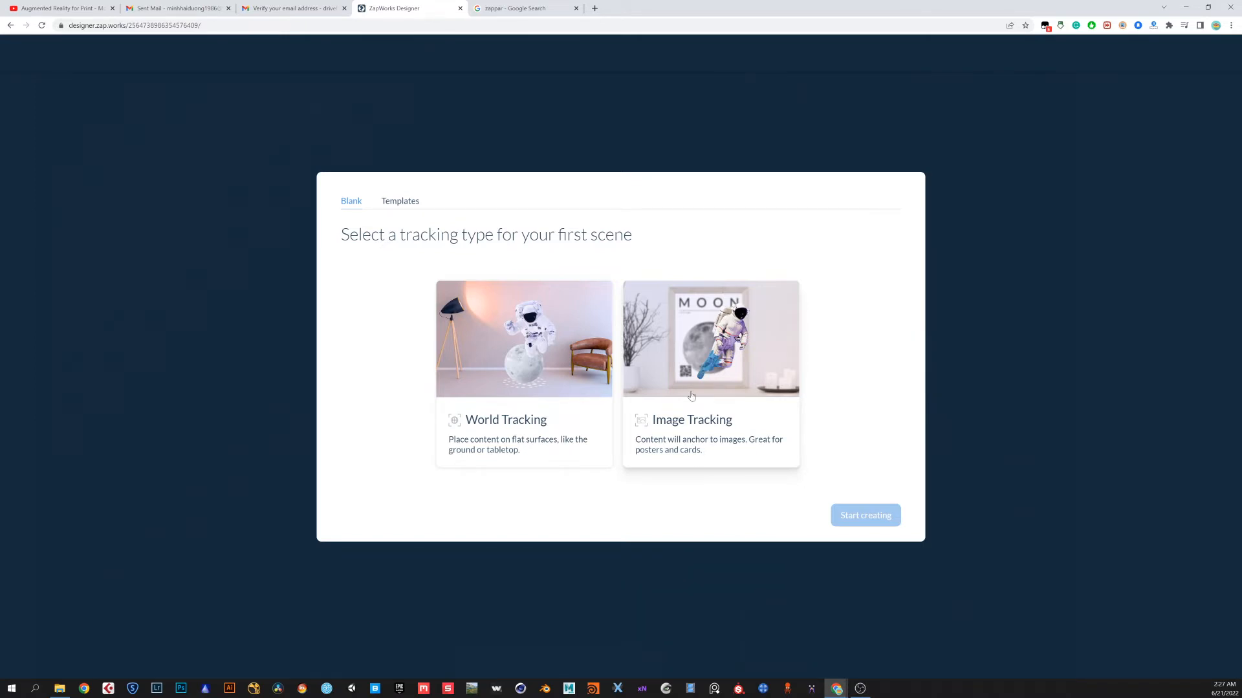
click(693, 371)
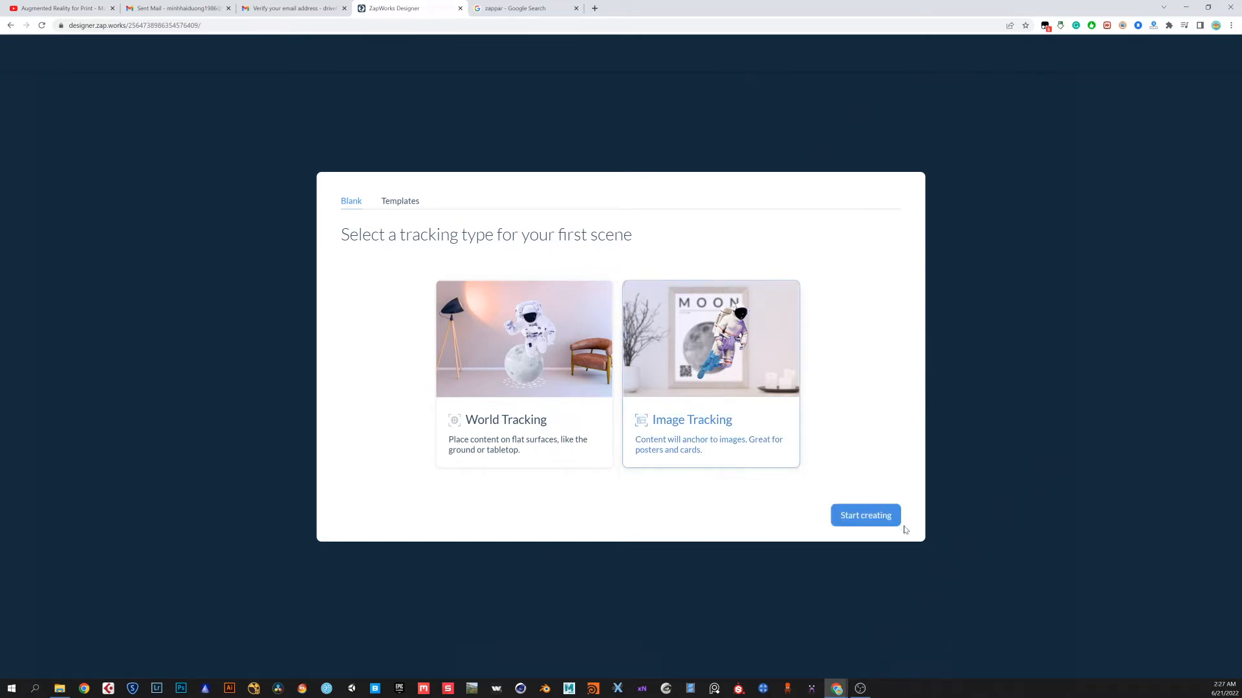
click(864, 516)
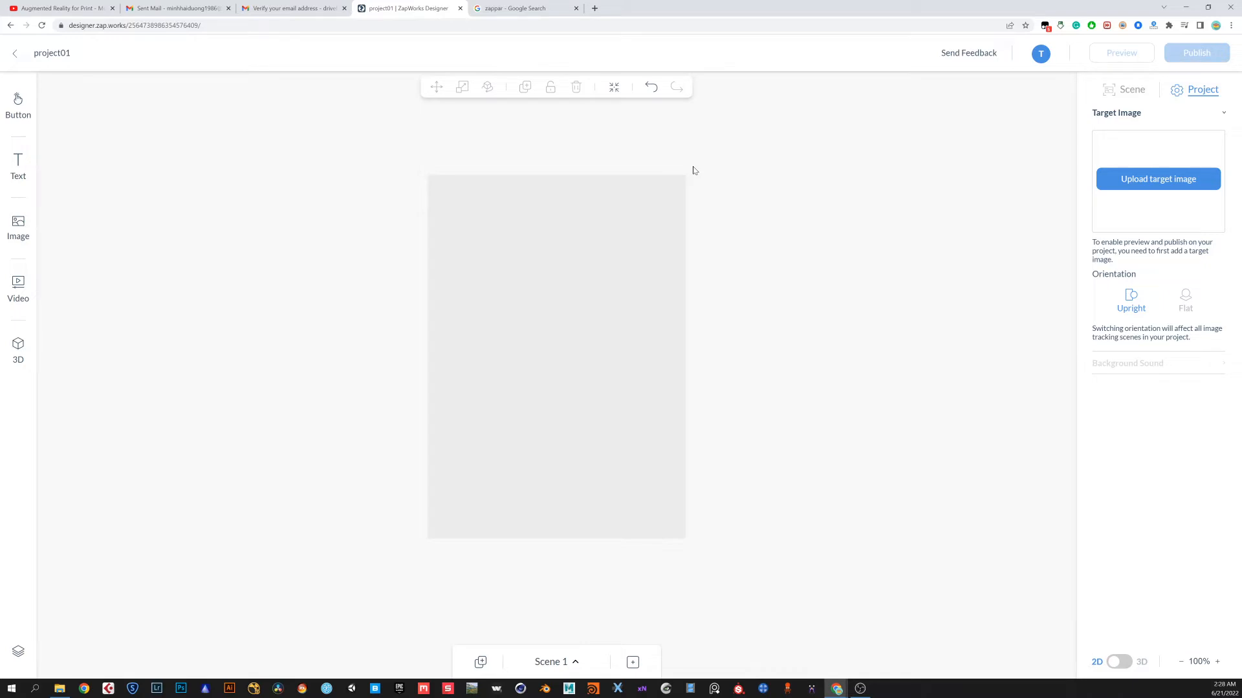
Search Google Images for image
click(543, 9)
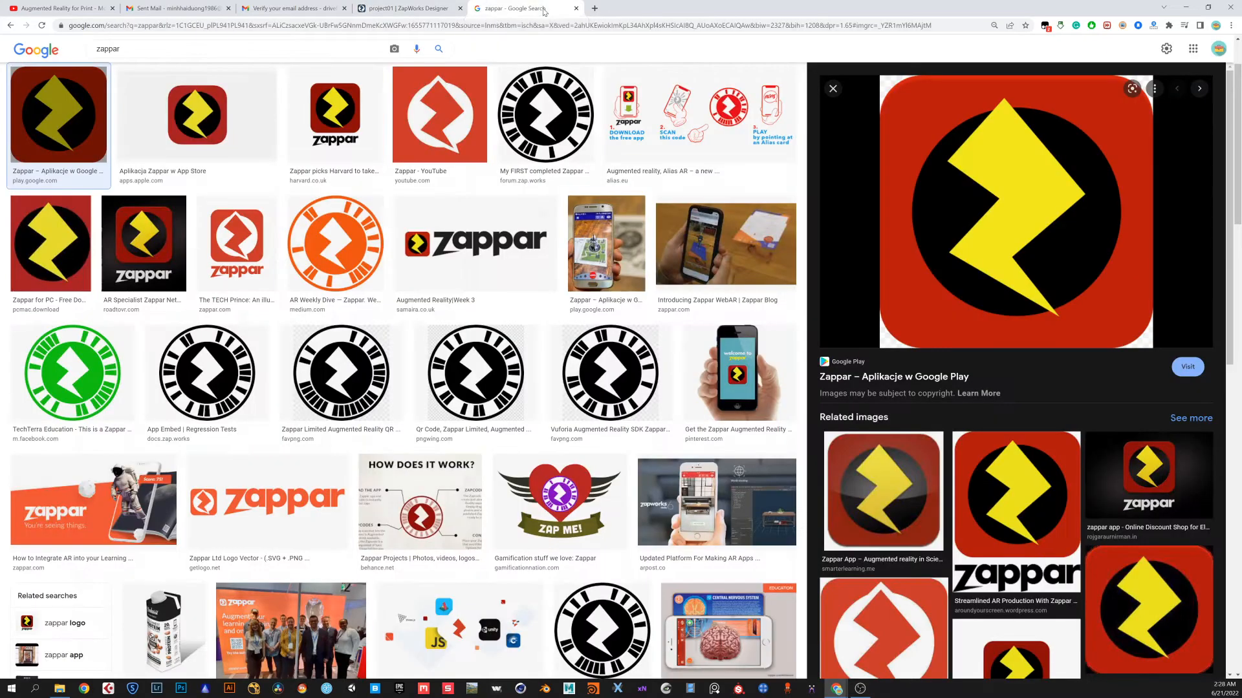
drag(123, 49, 68, 50)
text(image)
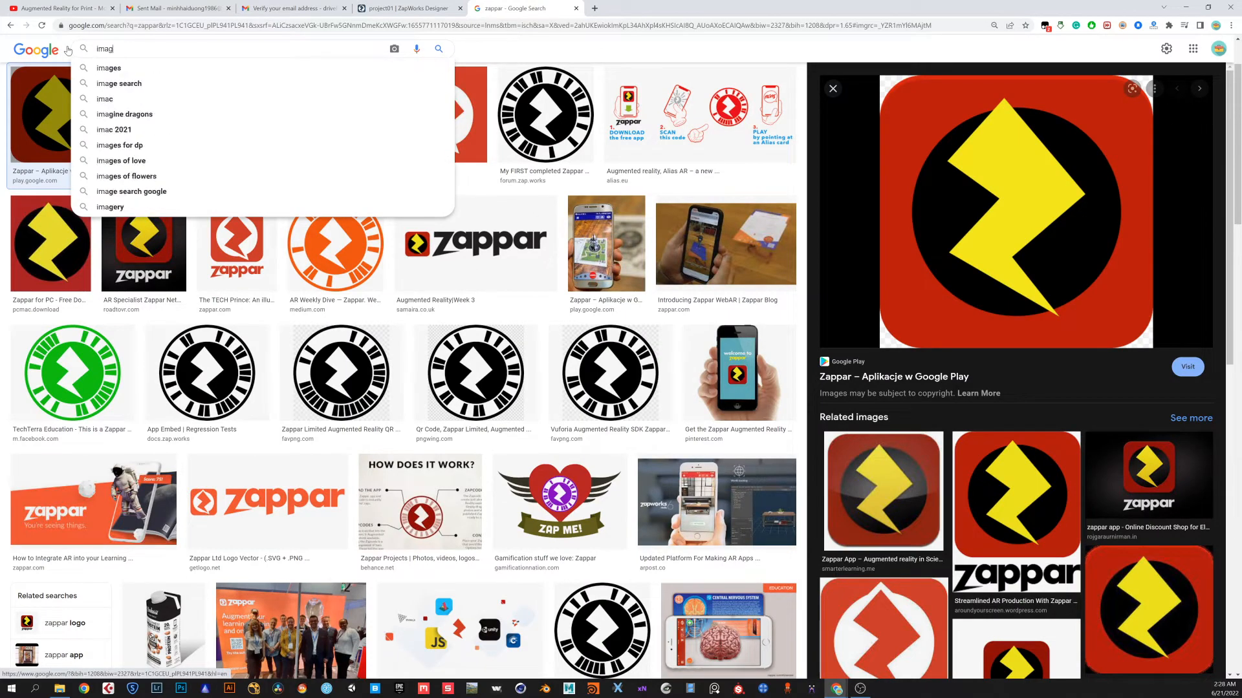
key(Return)
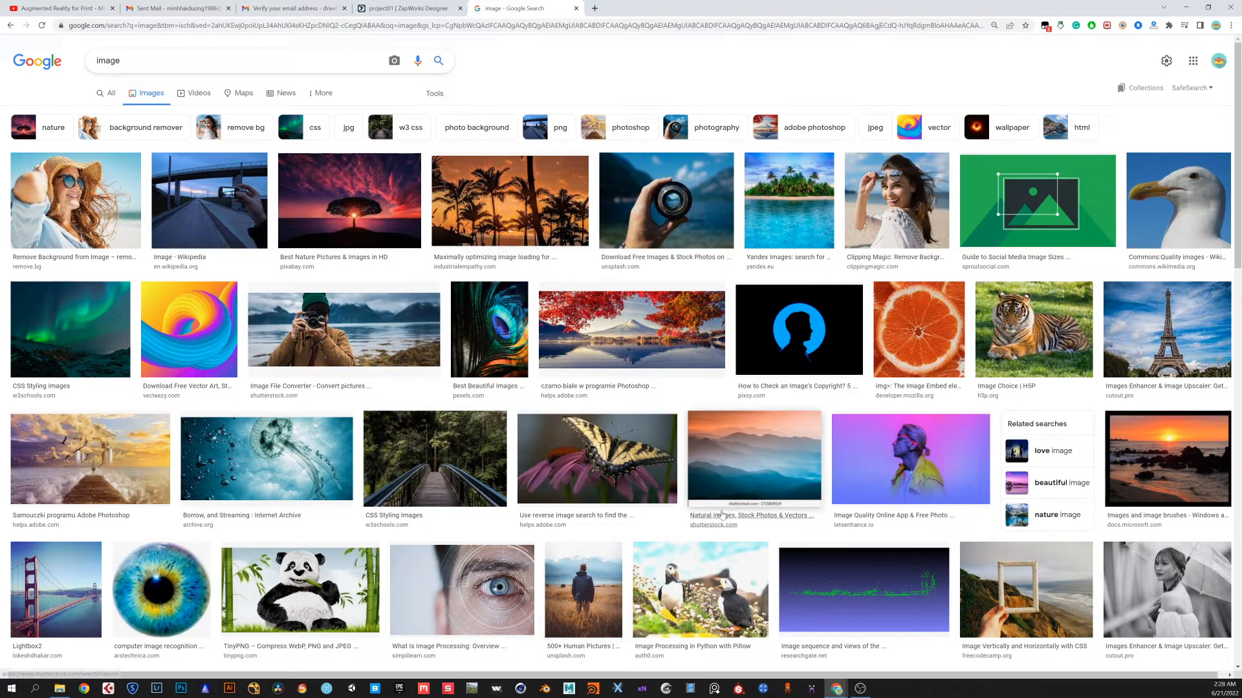
Save the photo of the woman lifting her sunglasses to the Downloads folder as original.jpeg
click(889, 213)
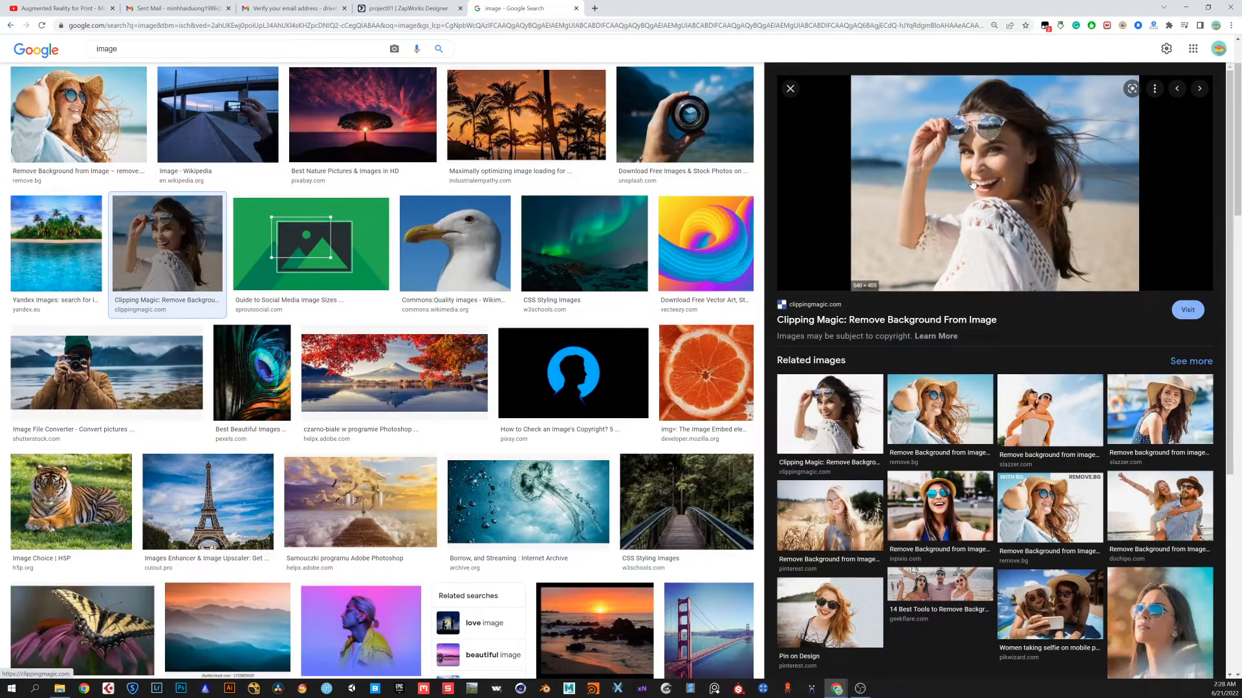
right_click(974, 183)
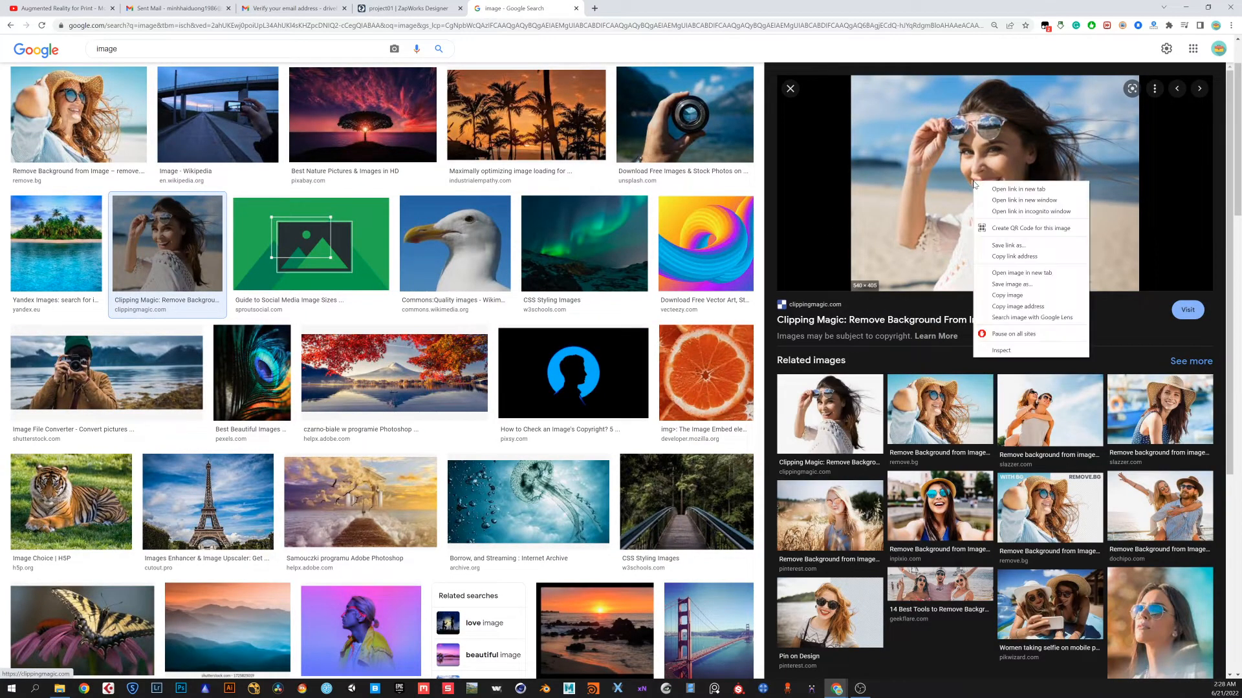
click(1012, 284)
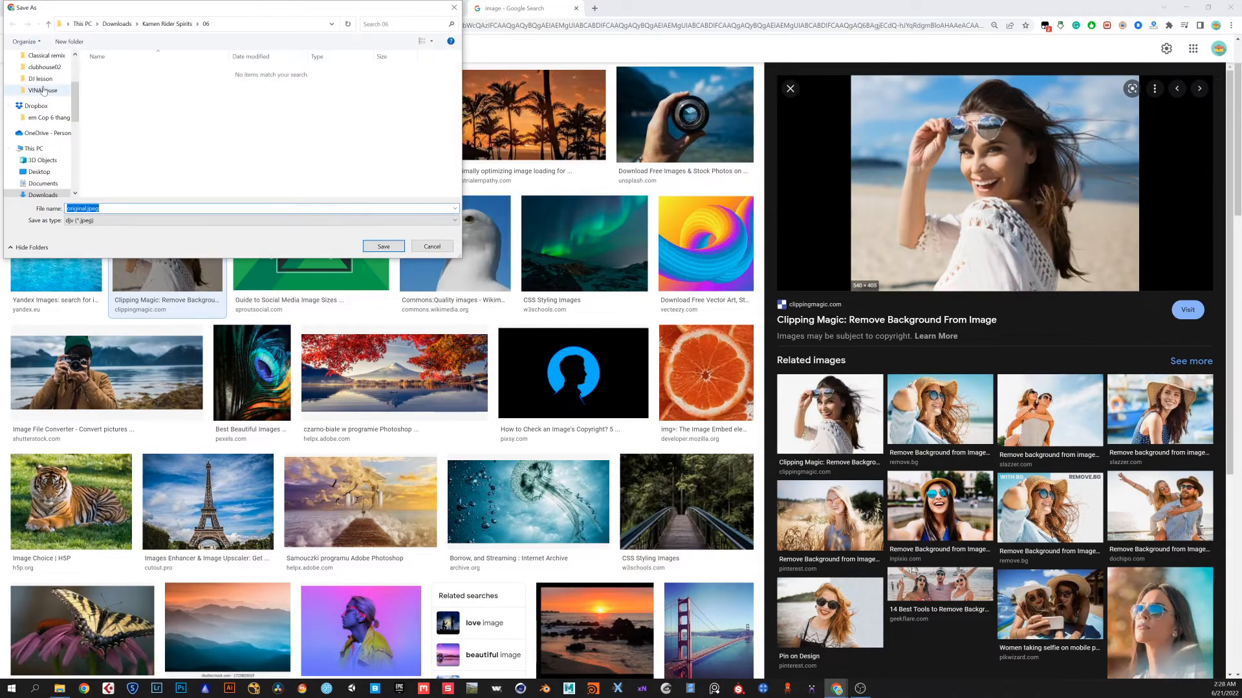
click(40, 196)
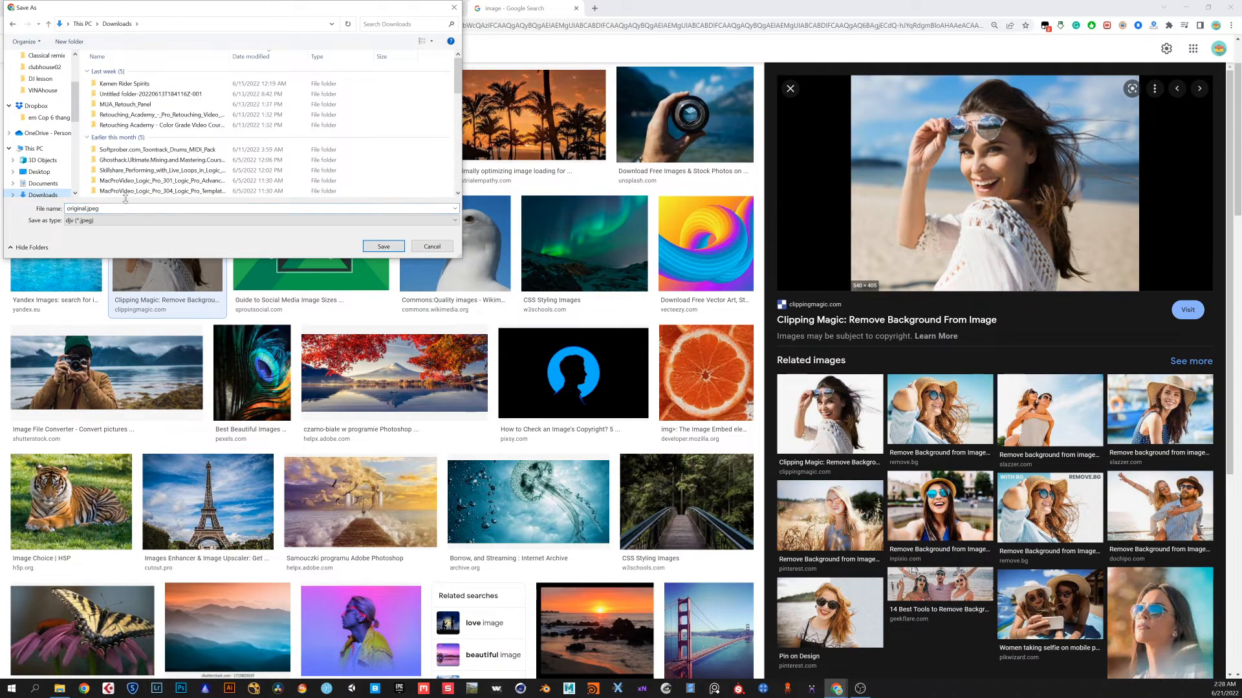
click(44, 173)
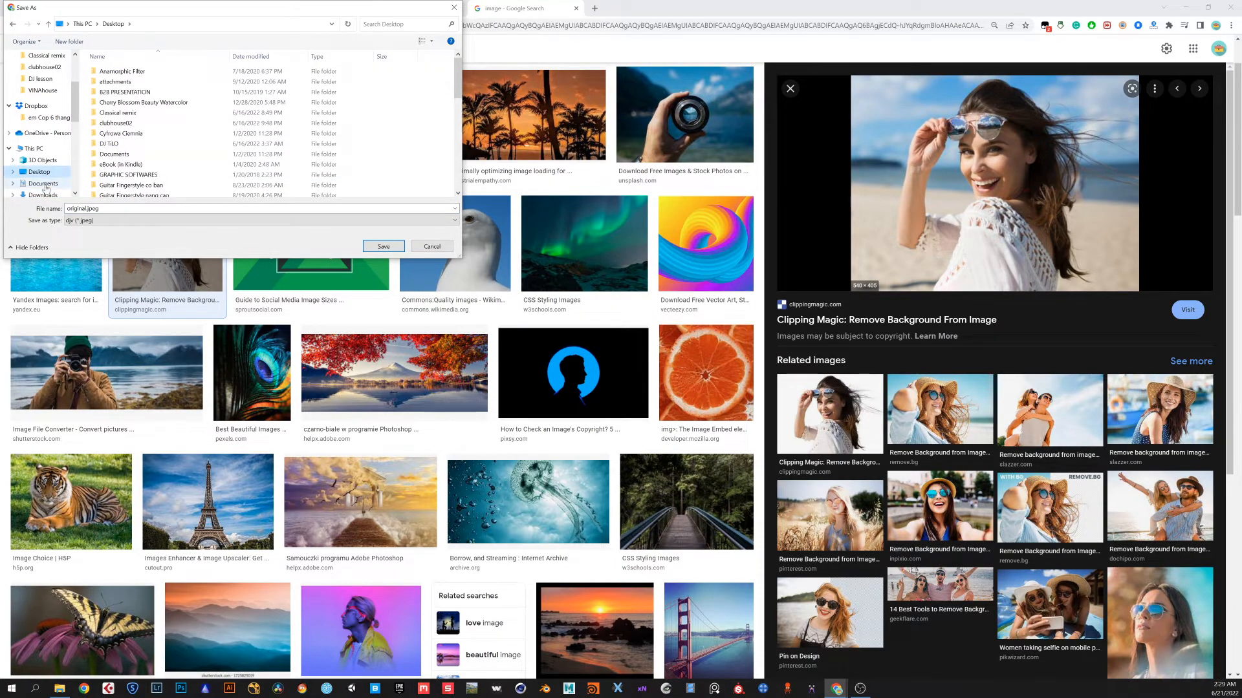
click(43, 184)
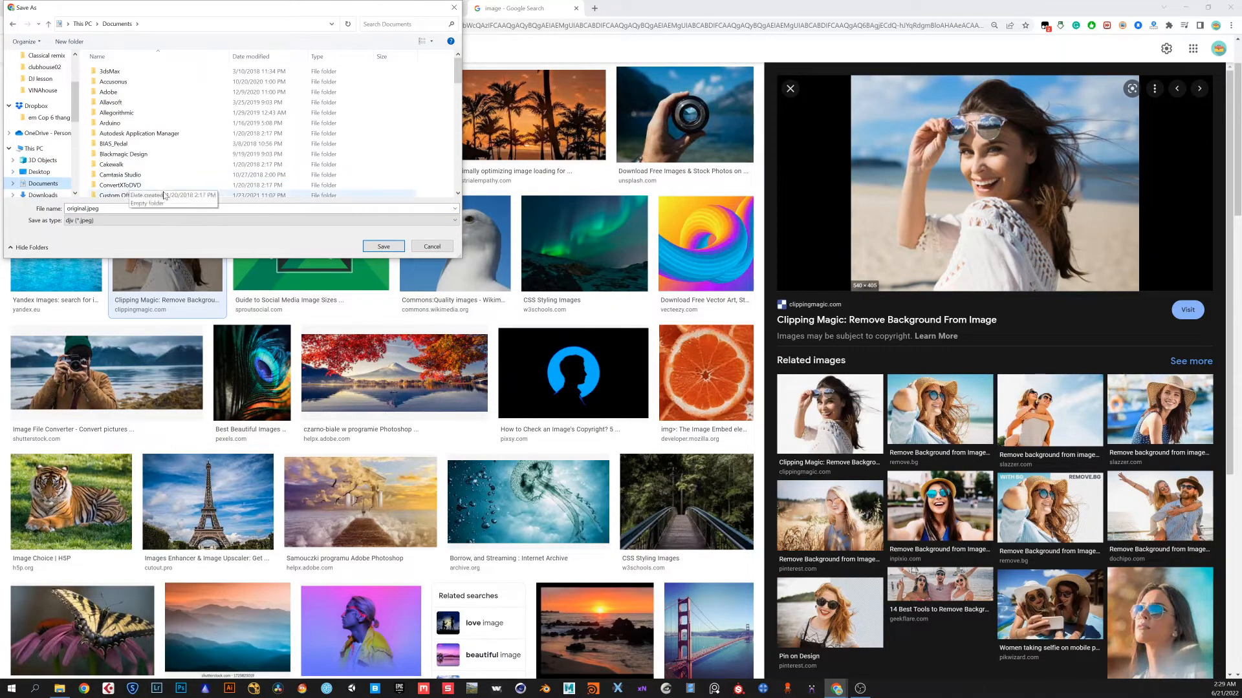
click(42, 195)
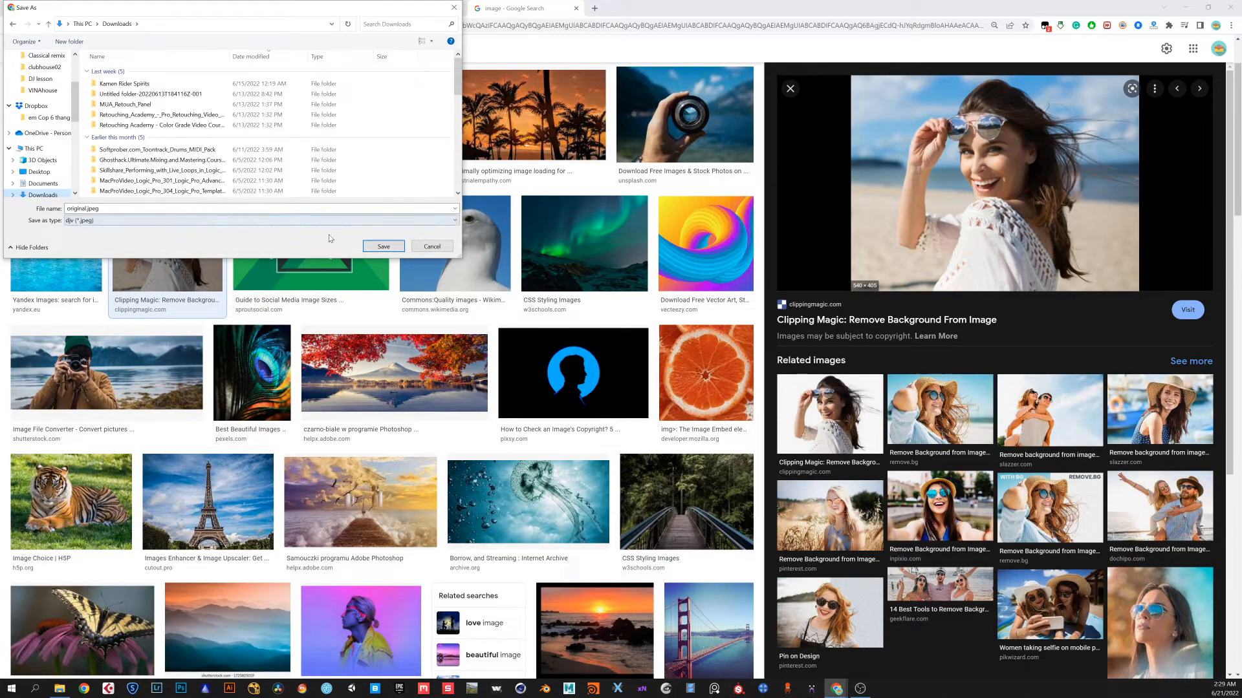
click(383, 251)
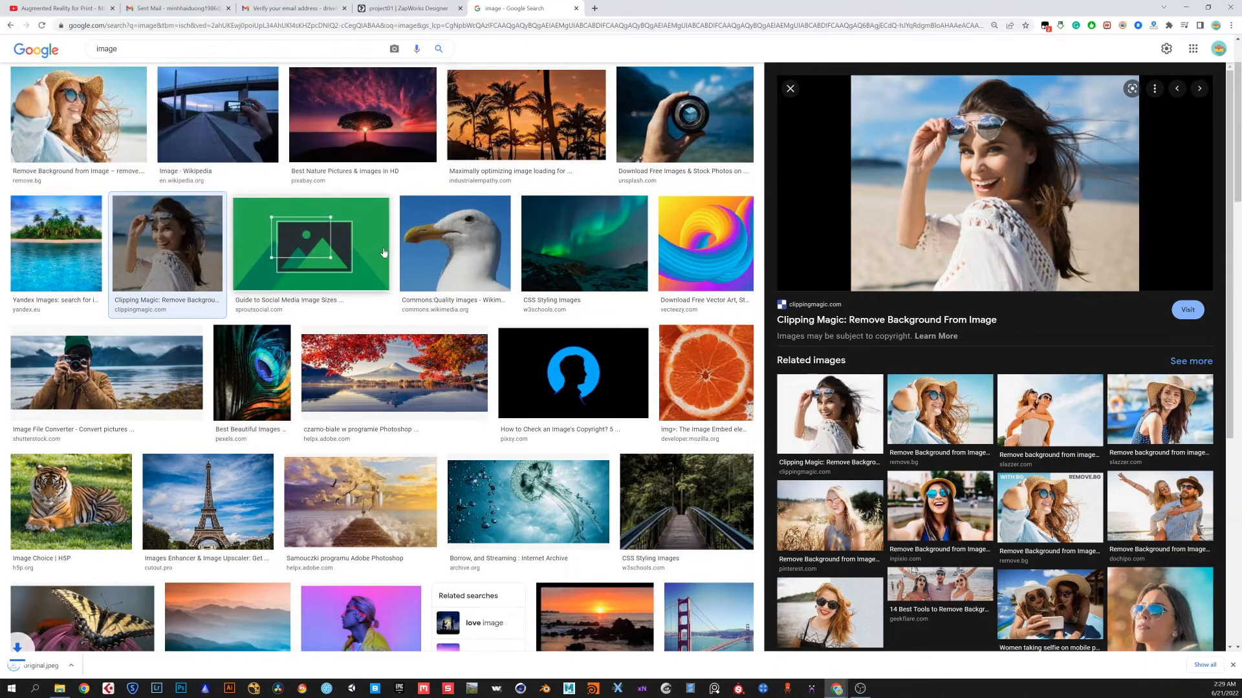
Upload original.jpeg from Downloads as the project's target image
click(401, 9)
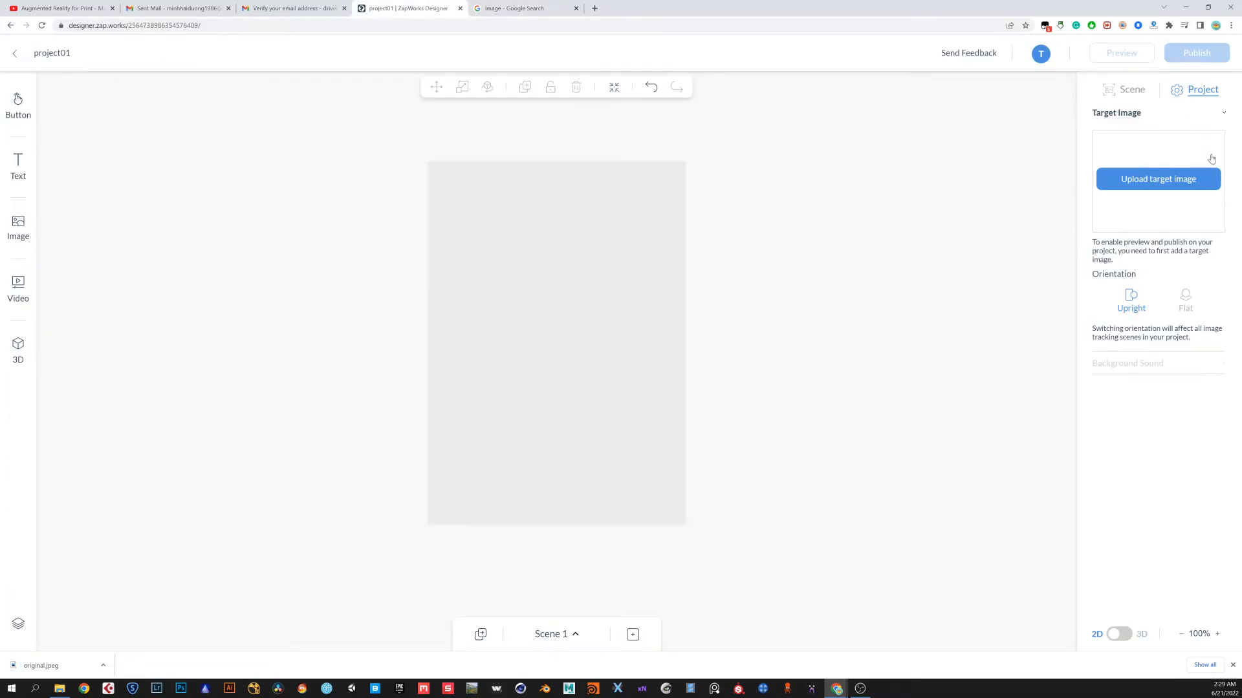
click(1136, 183)
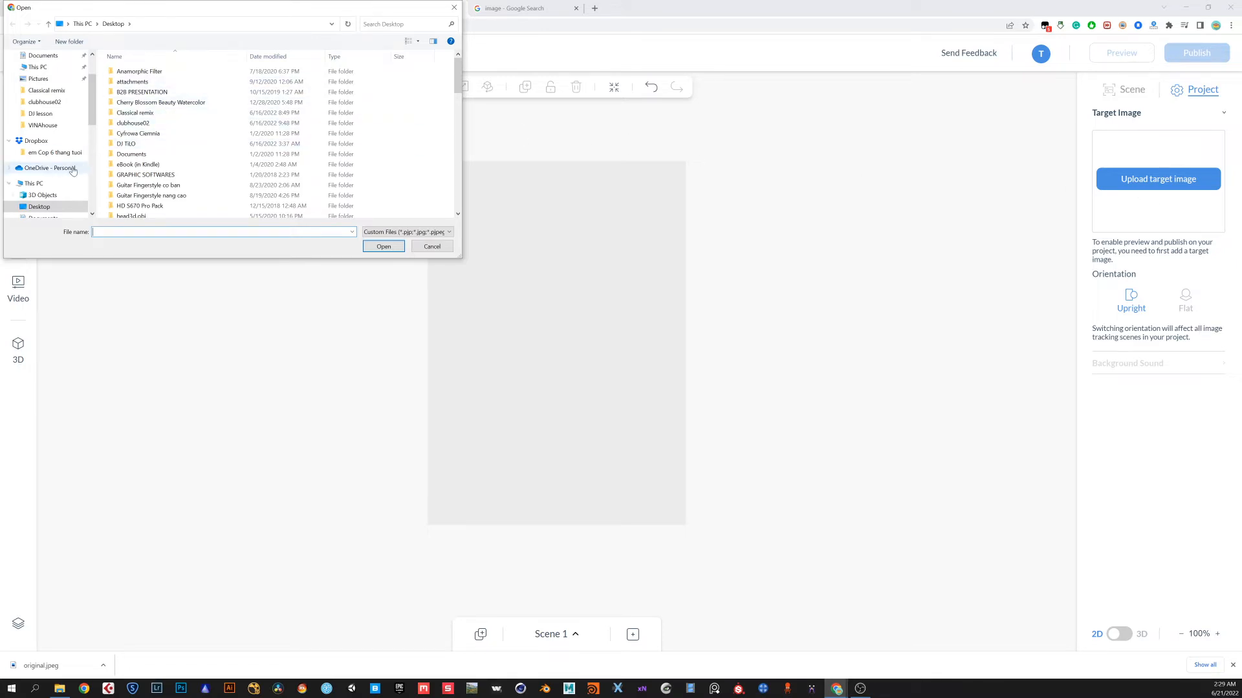
scroll(57, 207, down, 1)
click(57, 207)
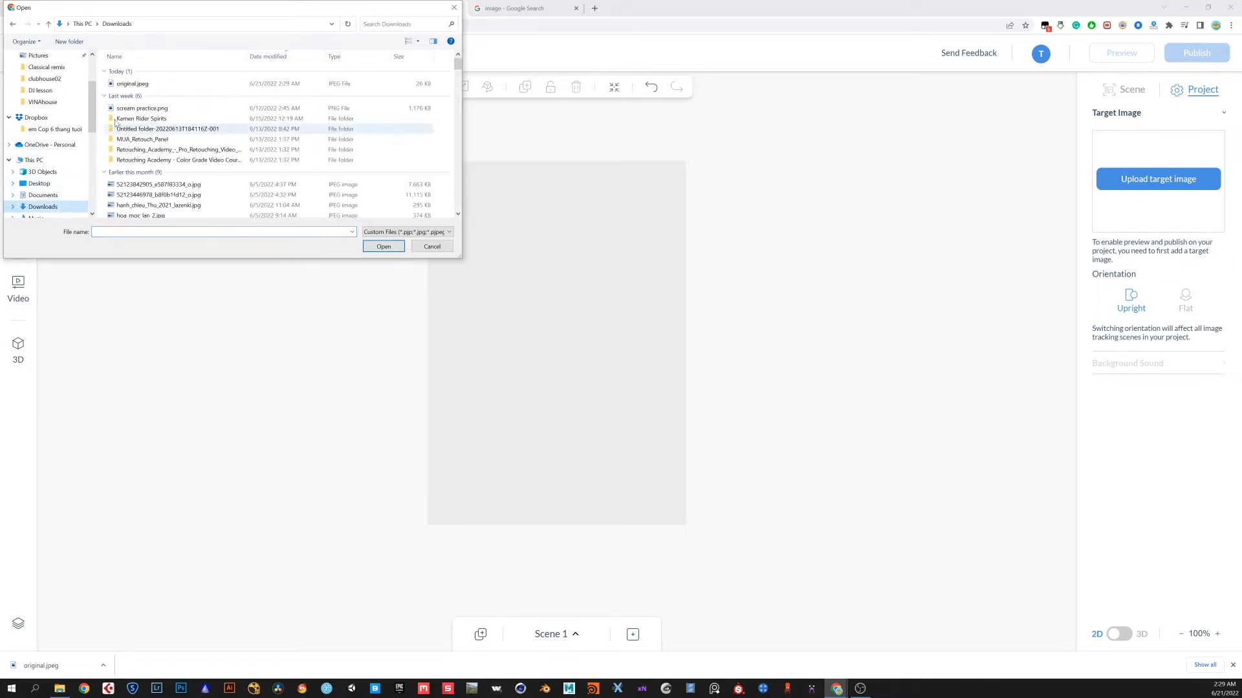
click(140, 85)
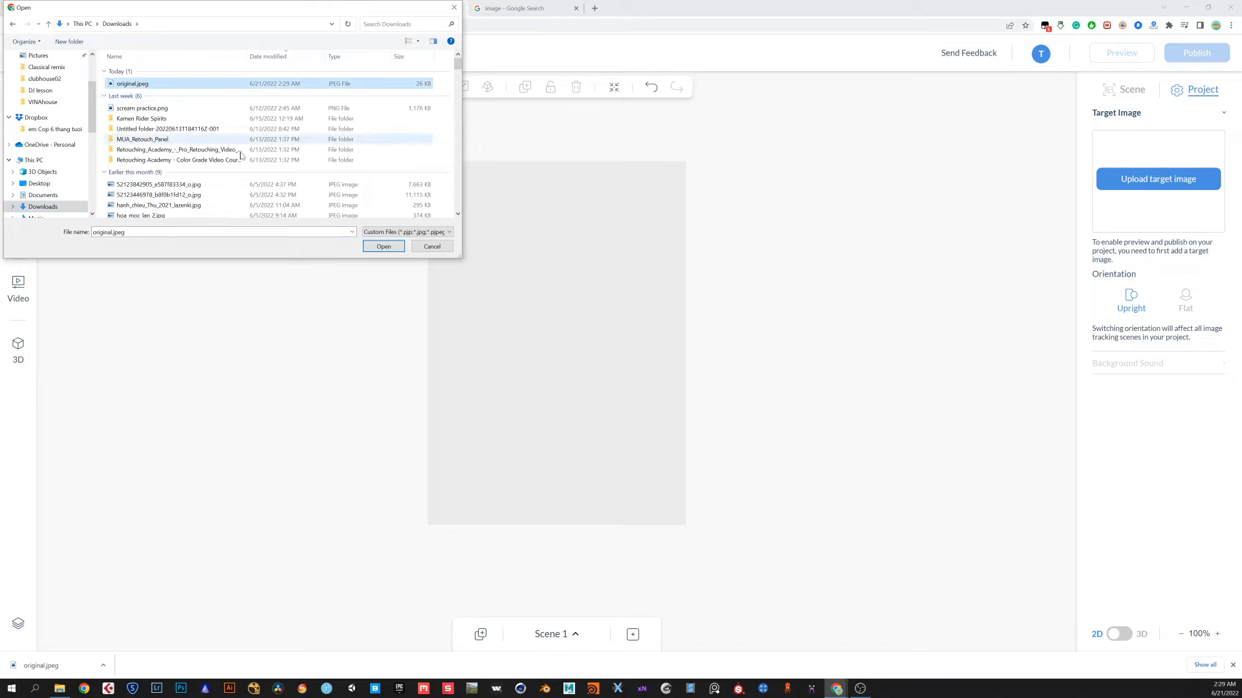
click(384, 246)
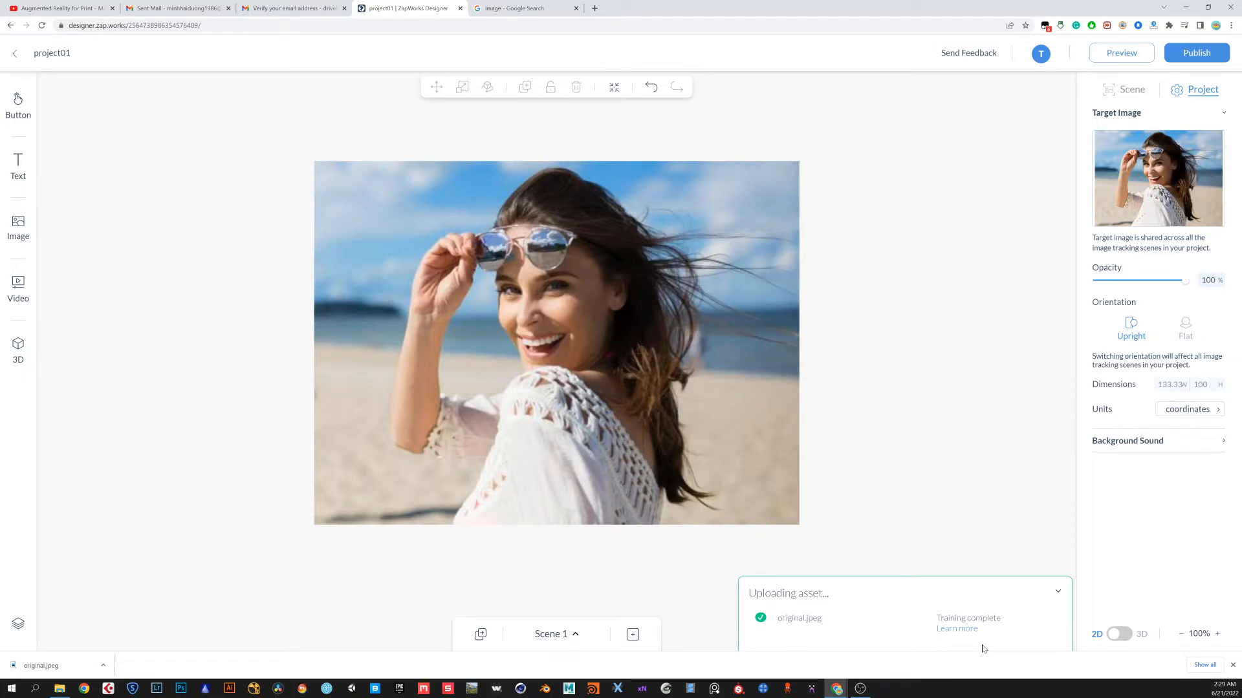
click(1056, 592)
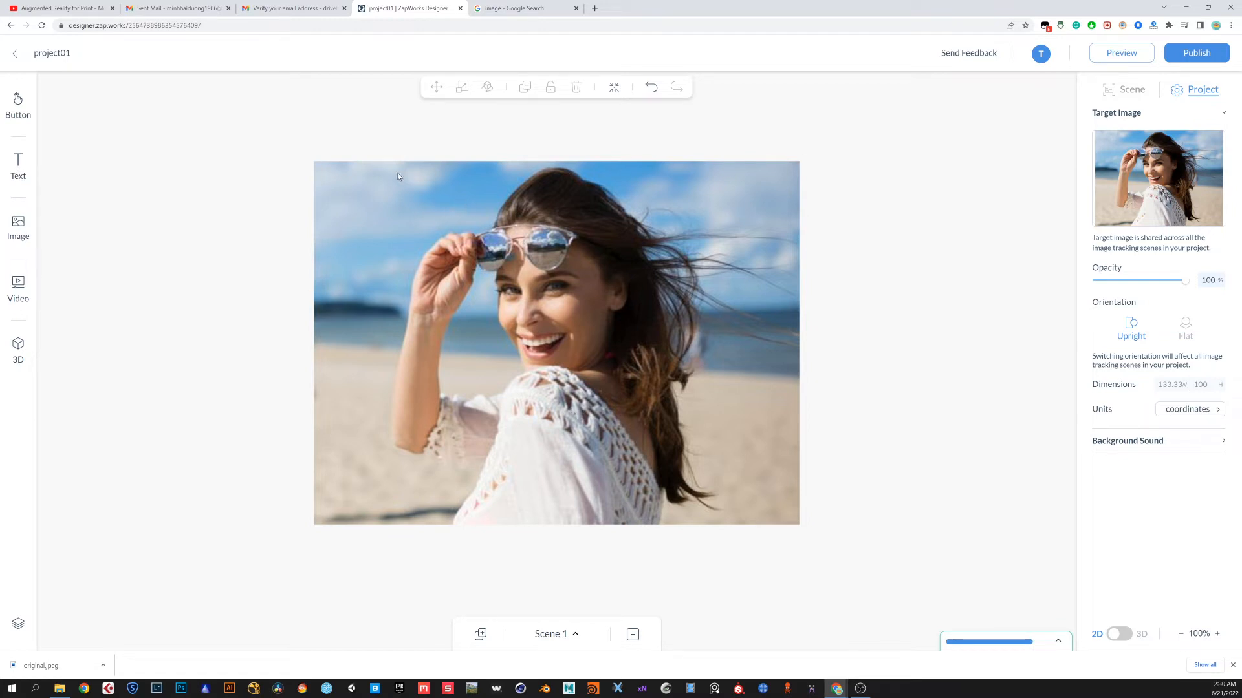
Switch the editor canvas to 3D view and dismiss the recommendation survey
mouse_move(1161, 214)
mouse_move(1168, 156)
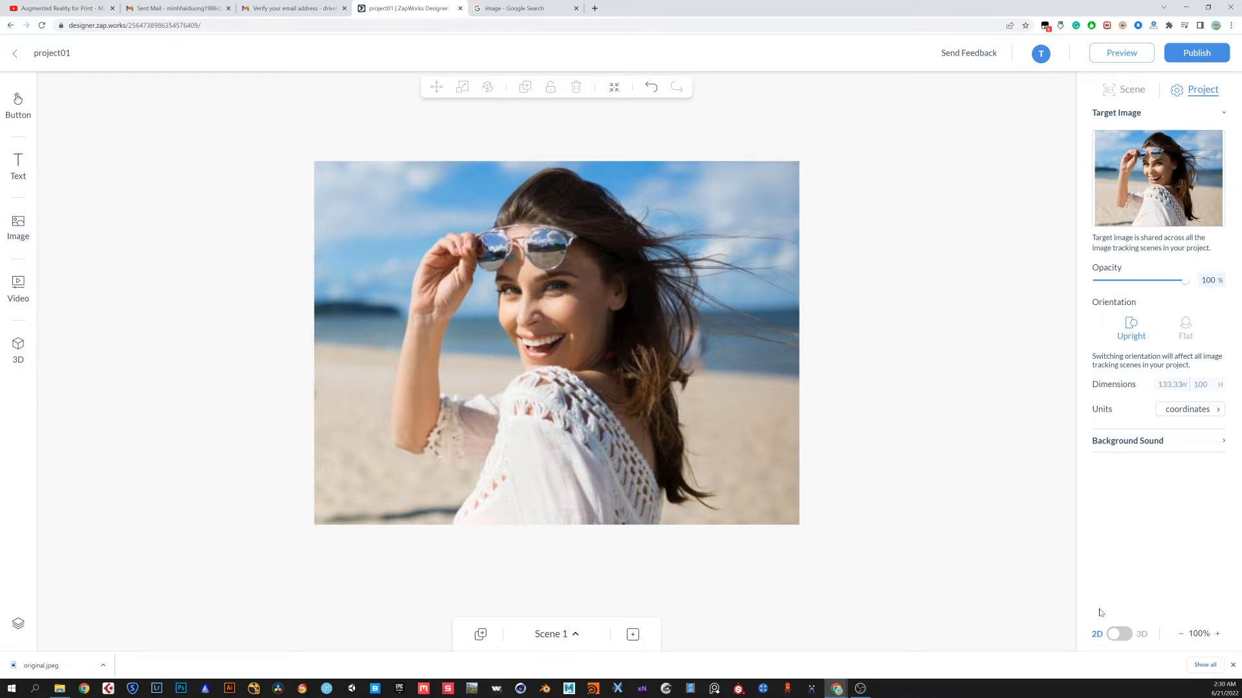
click(1232, 666)
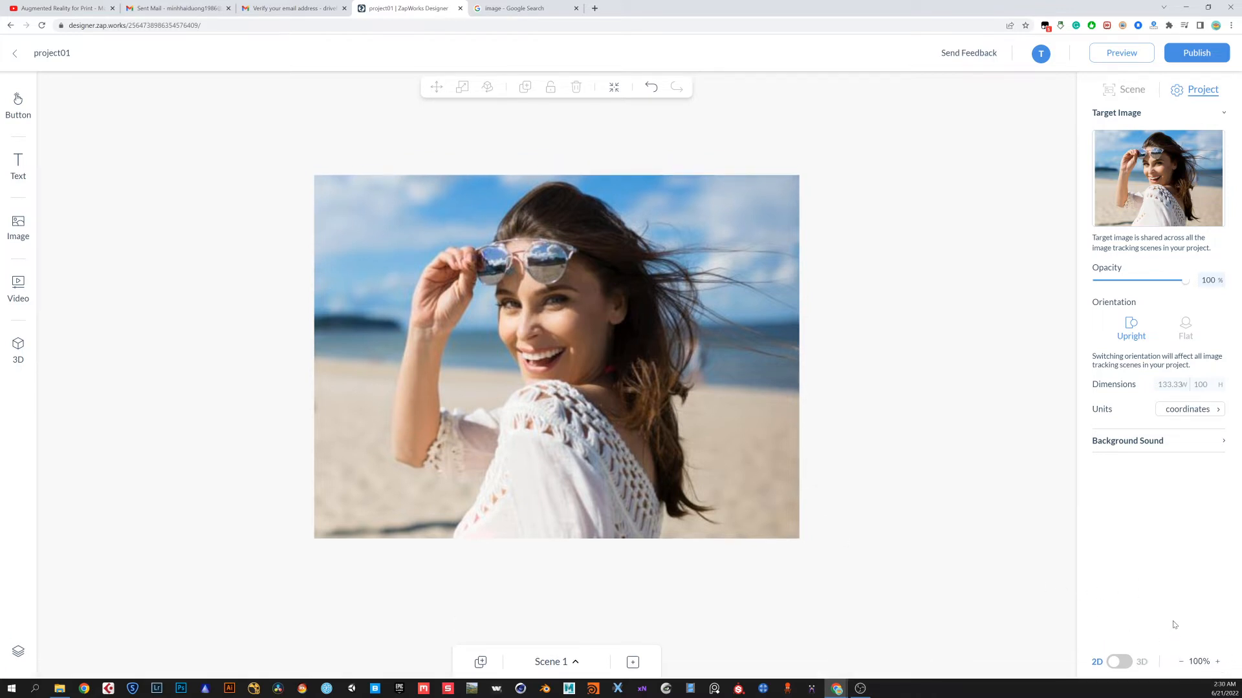
click(1118, 662)
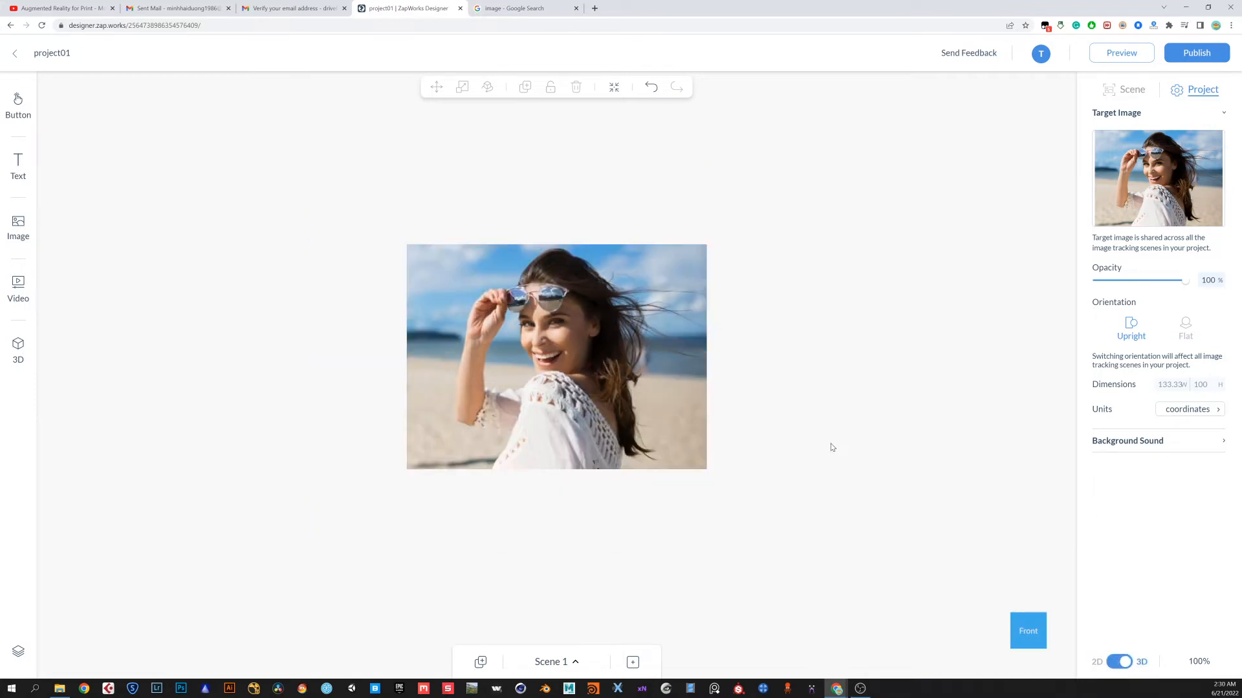
drag(766, 422, 708, 471)
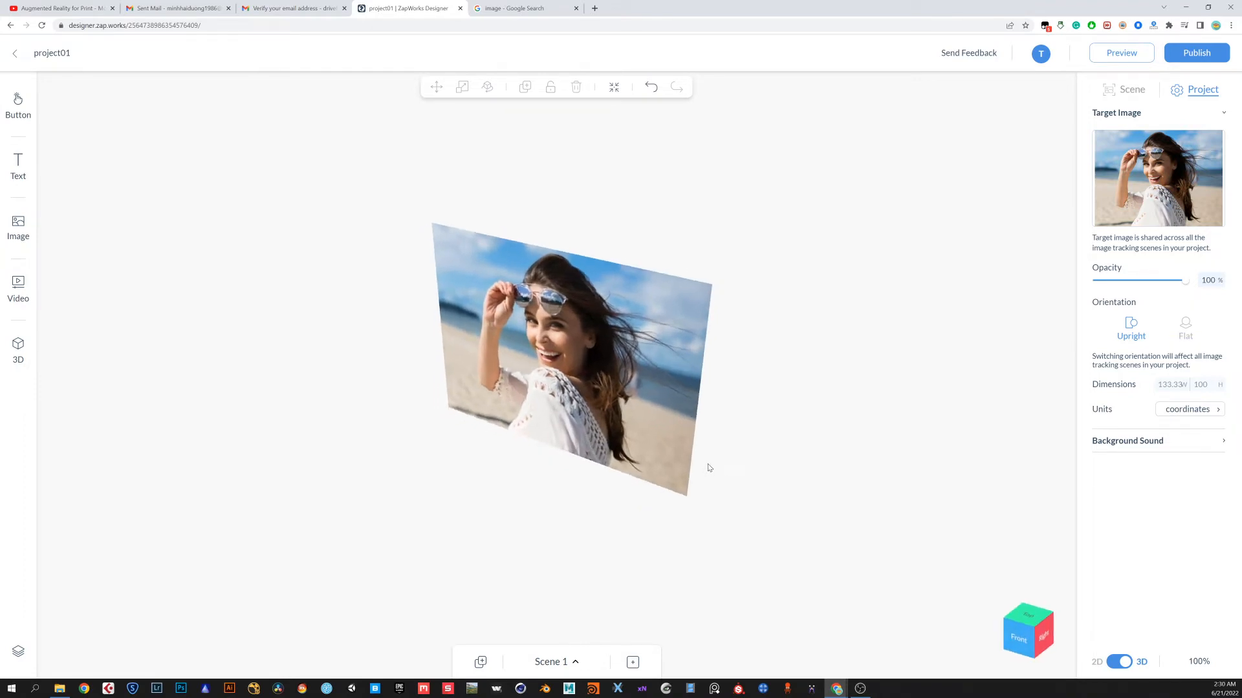
mouse_move(748, 418)
mouse_down()
mouse_move(776, 369)
mouse_move(754, 433)
mouse_move(770, 433)
mouse_move(764, 403)
mouse_up()
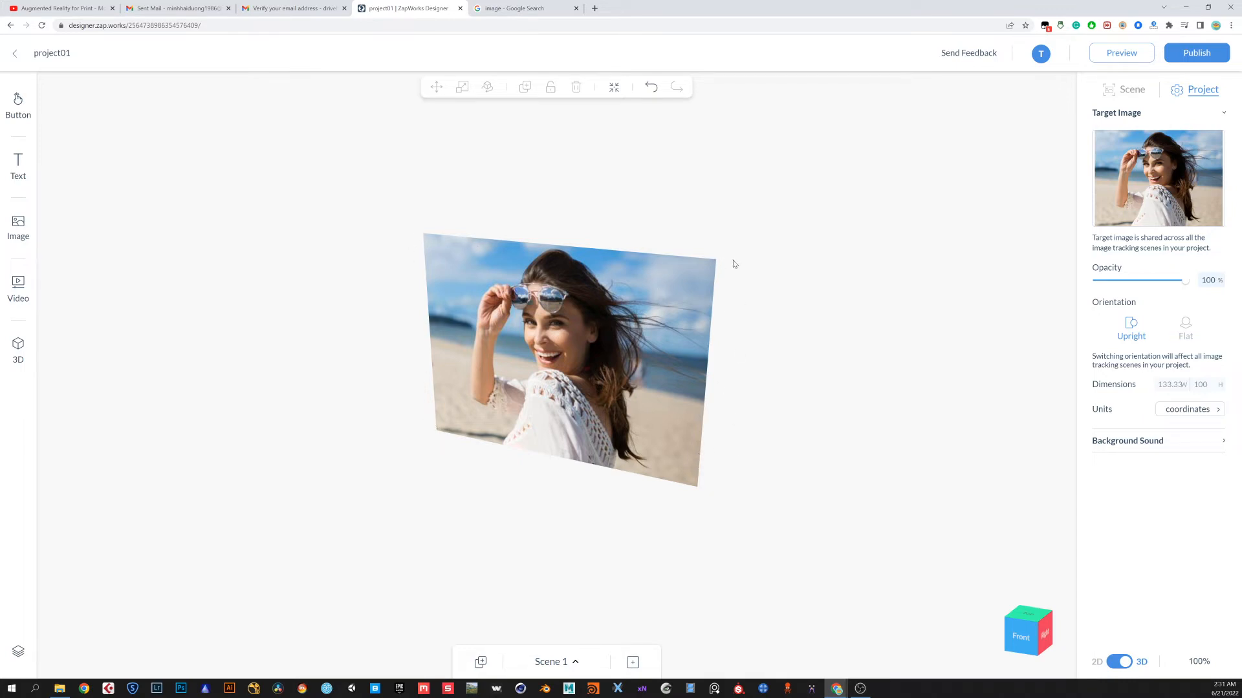
mouse_move(736, 484)
mouse_down()
mouse_move(751, 449)
mouse_move(782, 457)
mouse_move(741, 485)
mouse_up()
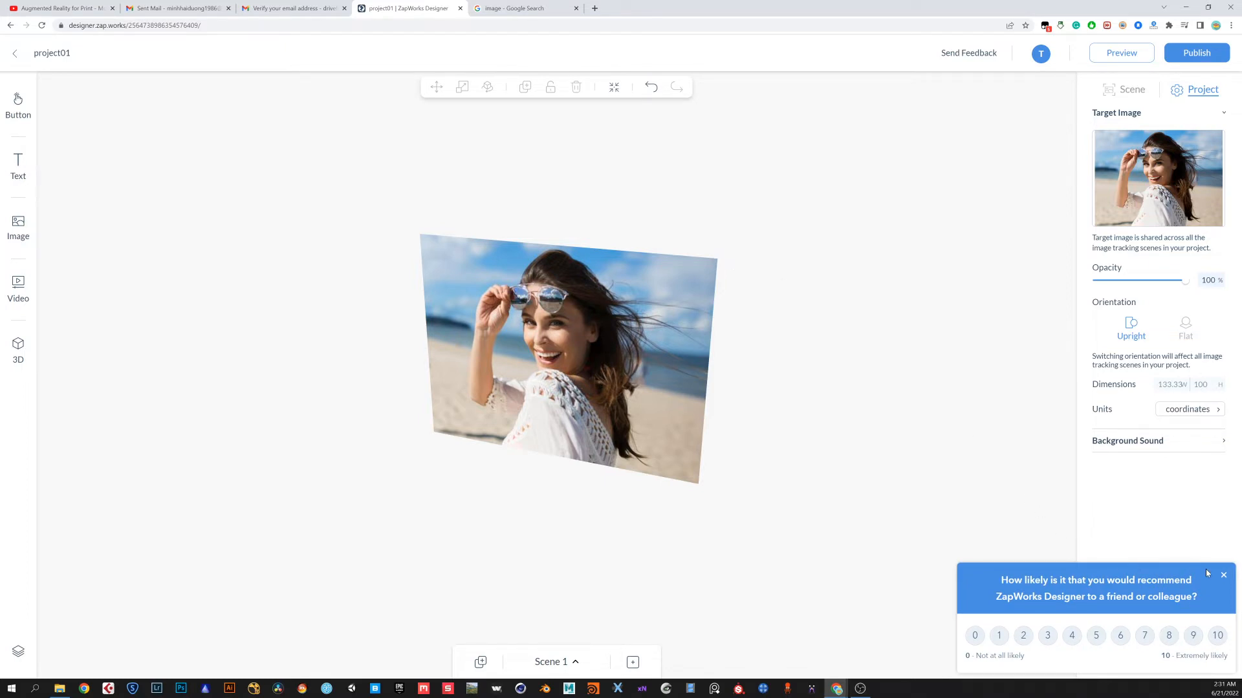
click(1225, 576)
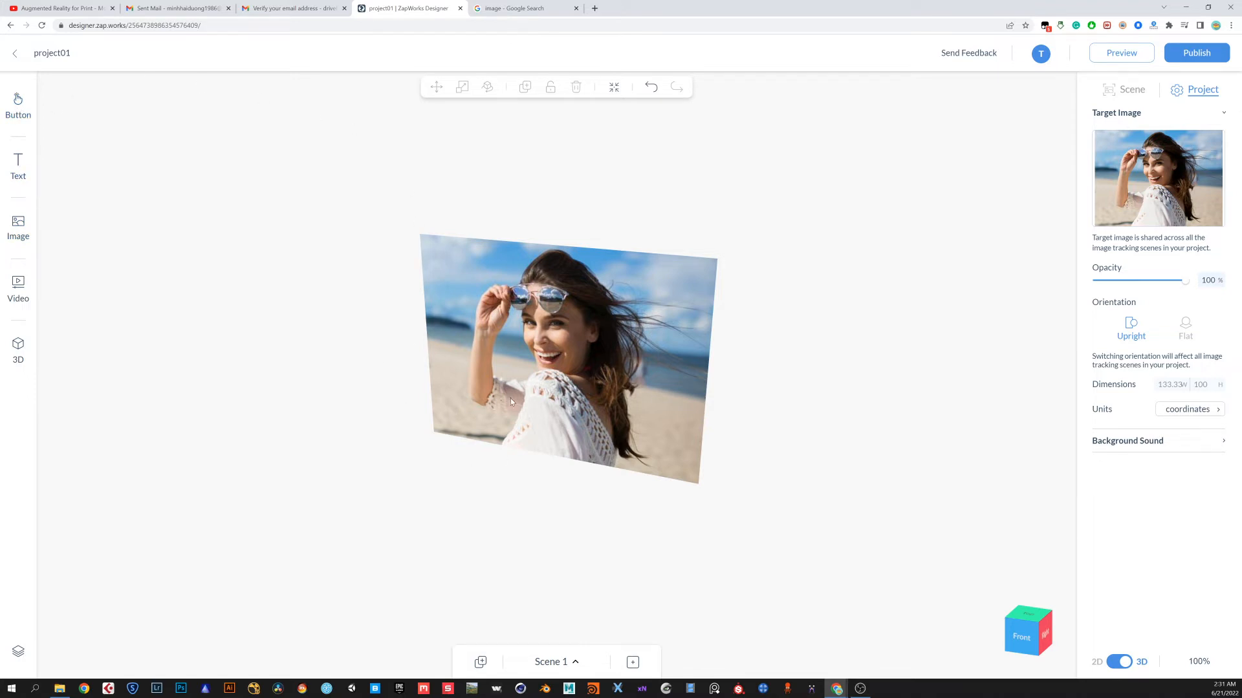
Add the Zapbox_V2.glb 3D model from the model library onto the target image
click(15, 347)
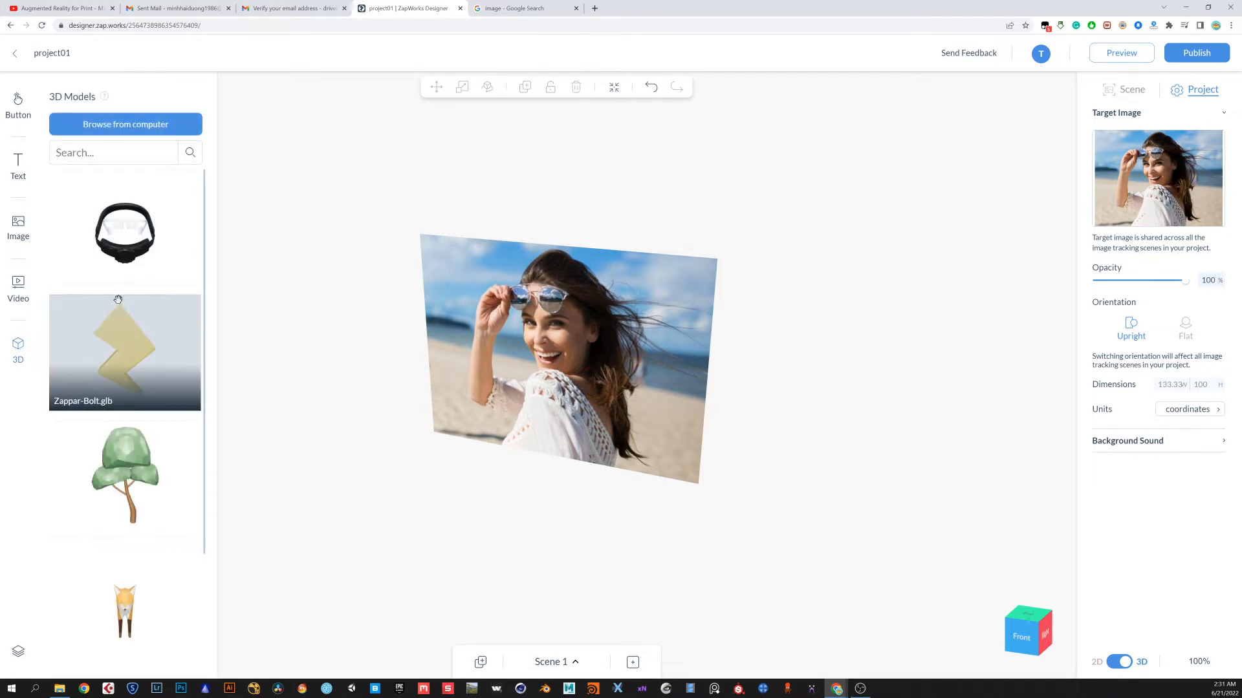
scroll(110, 333, down, 2)
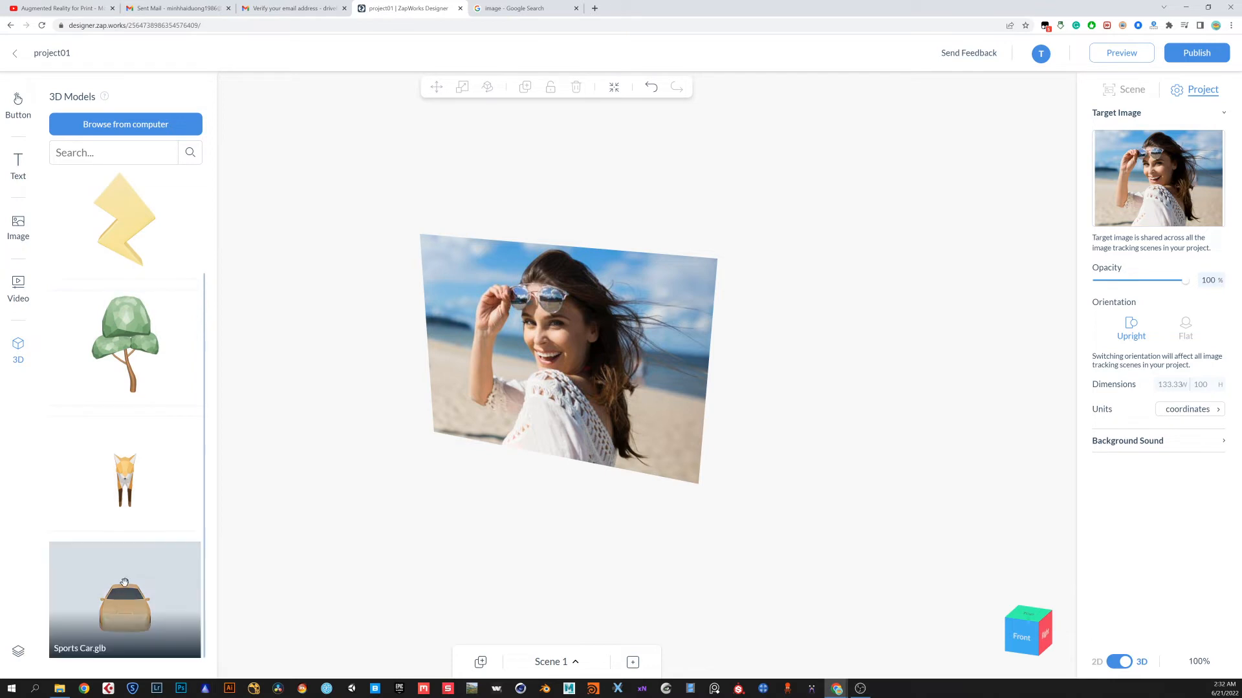
scroll(105, 261, up, 2)
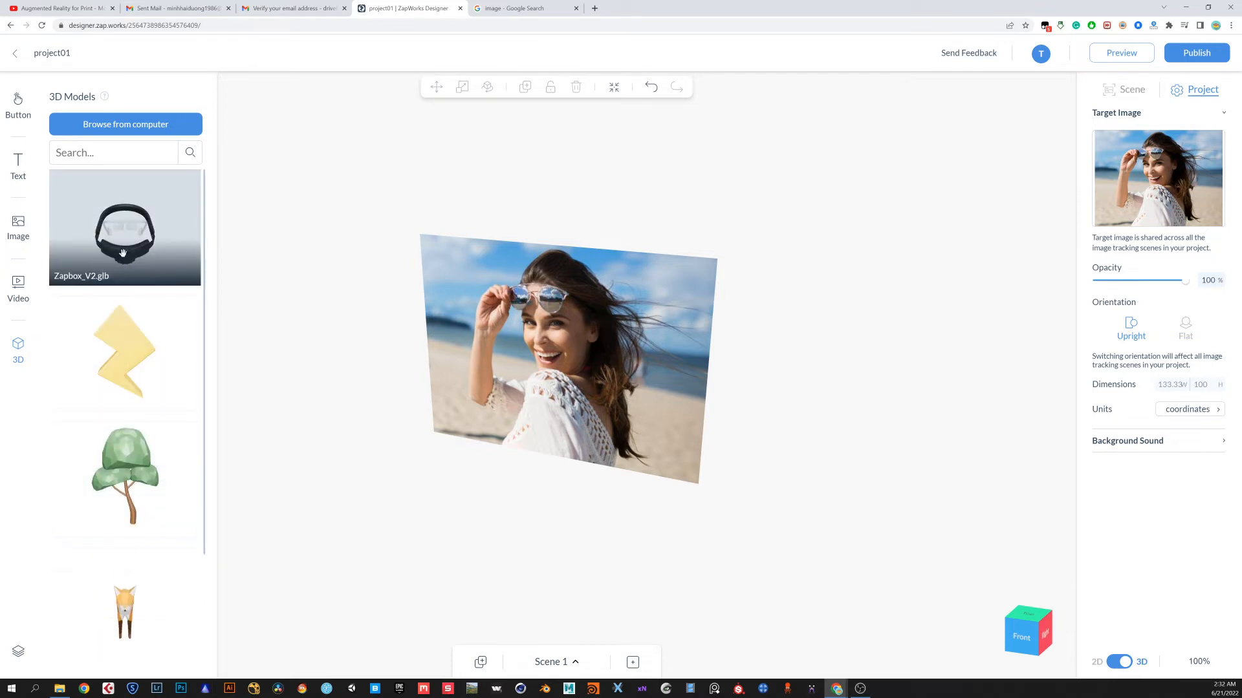
drag(122, 258, 416, 444)
Move the headset model over the woman's face, to about X 10.68 and Y 15.85
drag(721, 549, 770, 548)
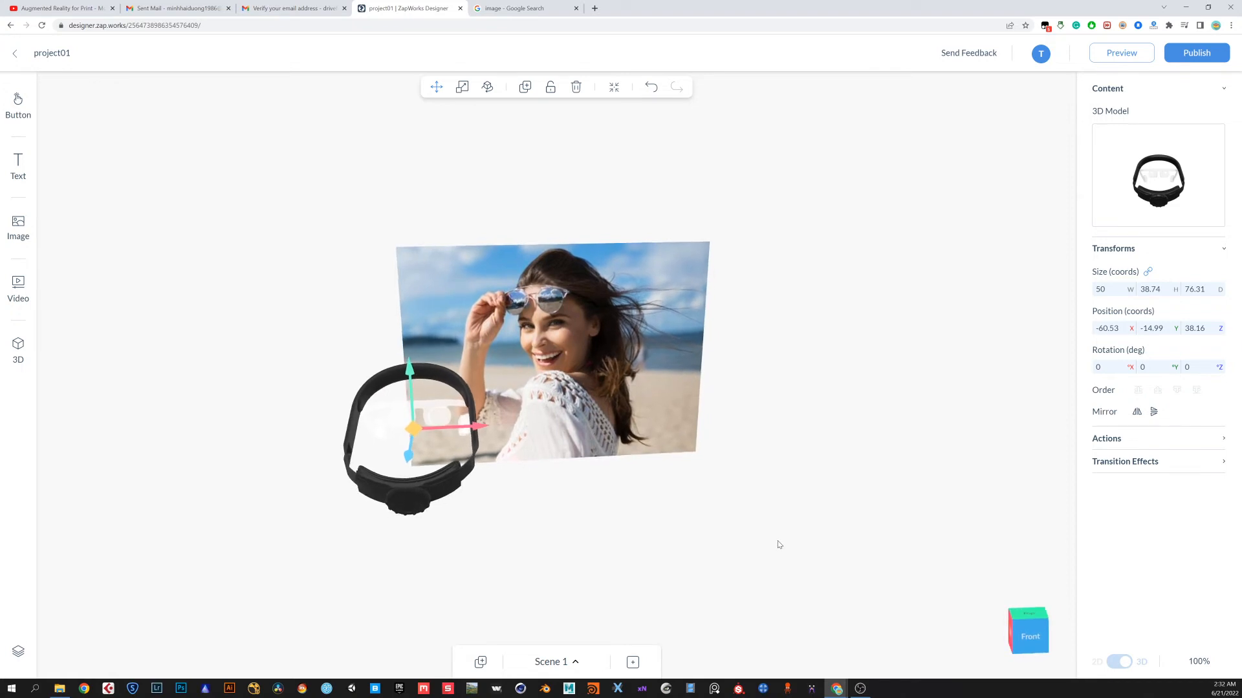
drag(479, 427, 665, 419)
drag(660, 525, 628, 514)
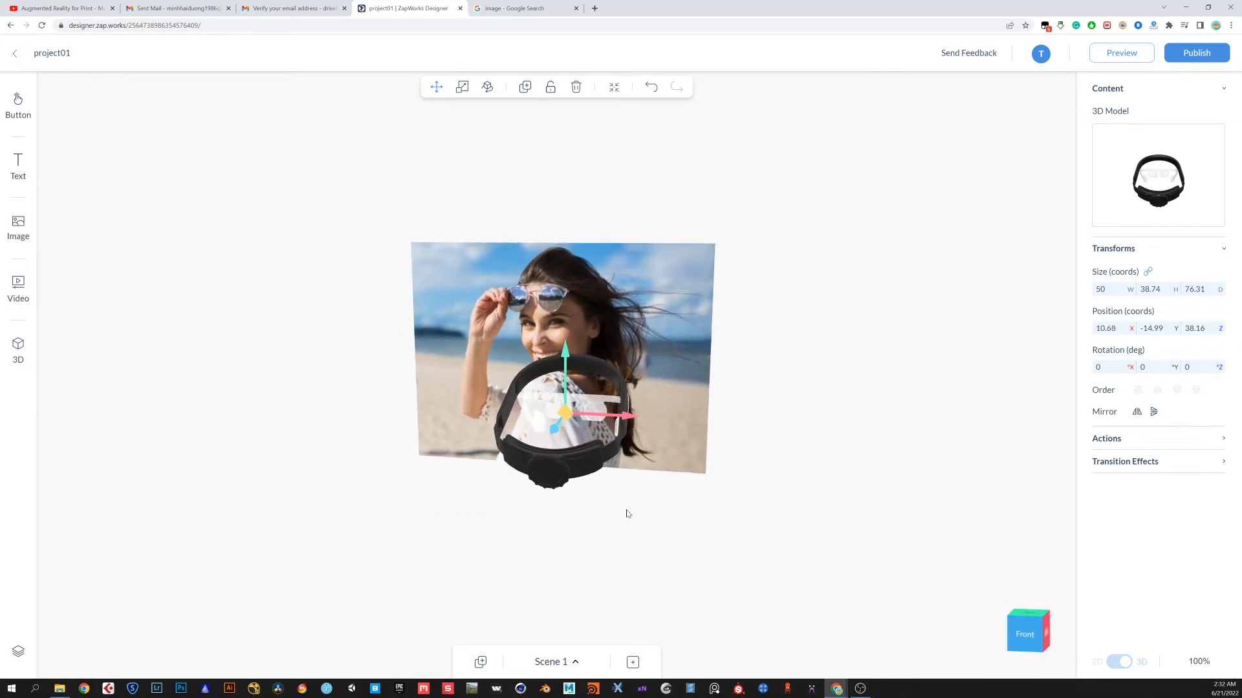
drag(566, 386, 558, 303)
drag(609, 465, 615, 502)
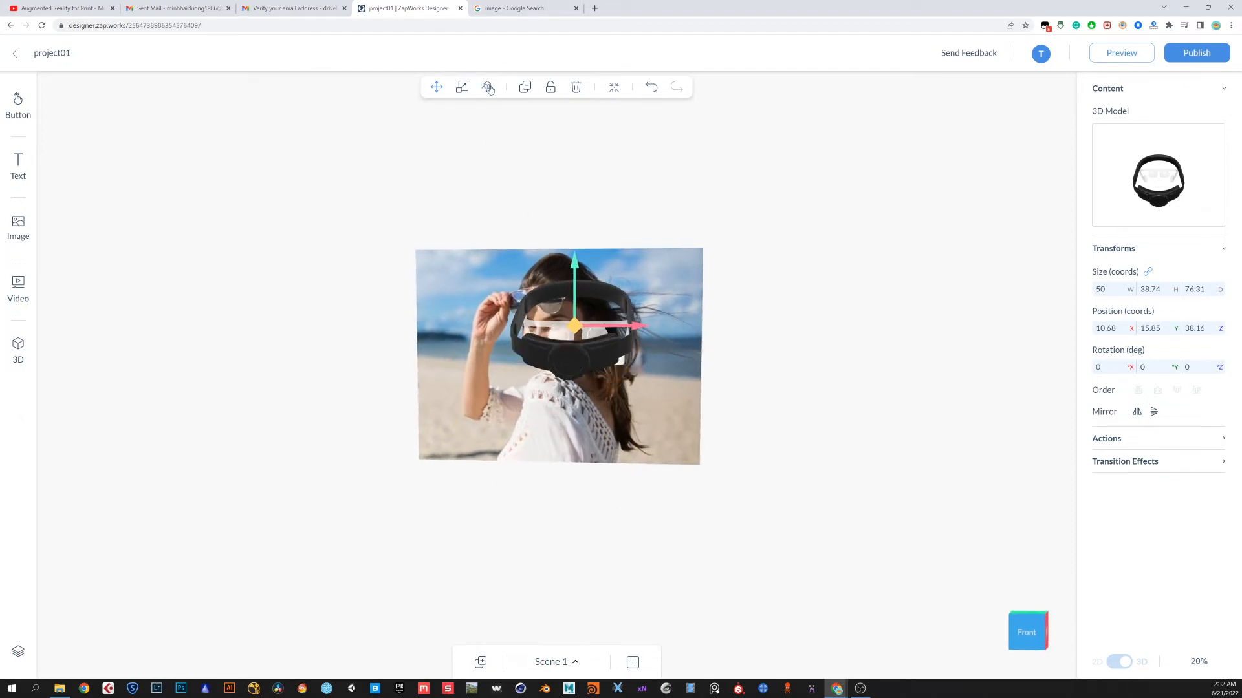
Scale the headset model down to about 30.84 wide
click(462, 88)
drag(609, 323, 625, 343)
drag(747, 372, 720, 394)
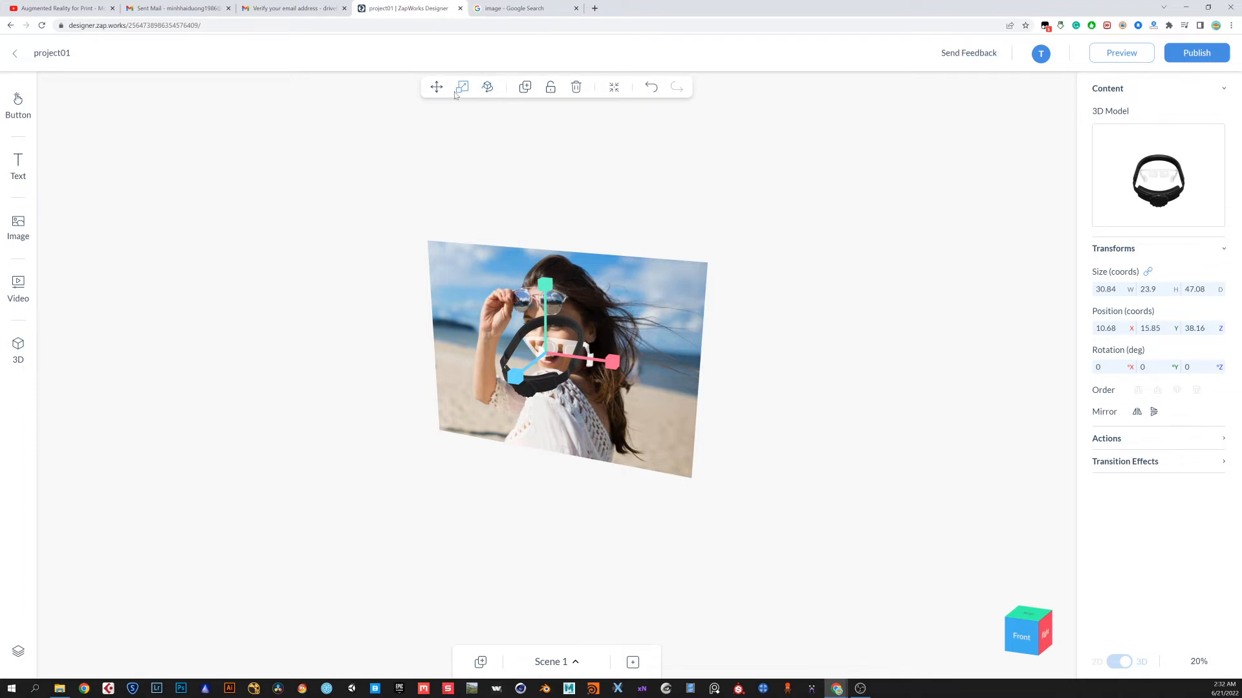
Rotate the headset model about 328° around its Y axis
click(488, 88)
drag(557, 386, 525, 398)
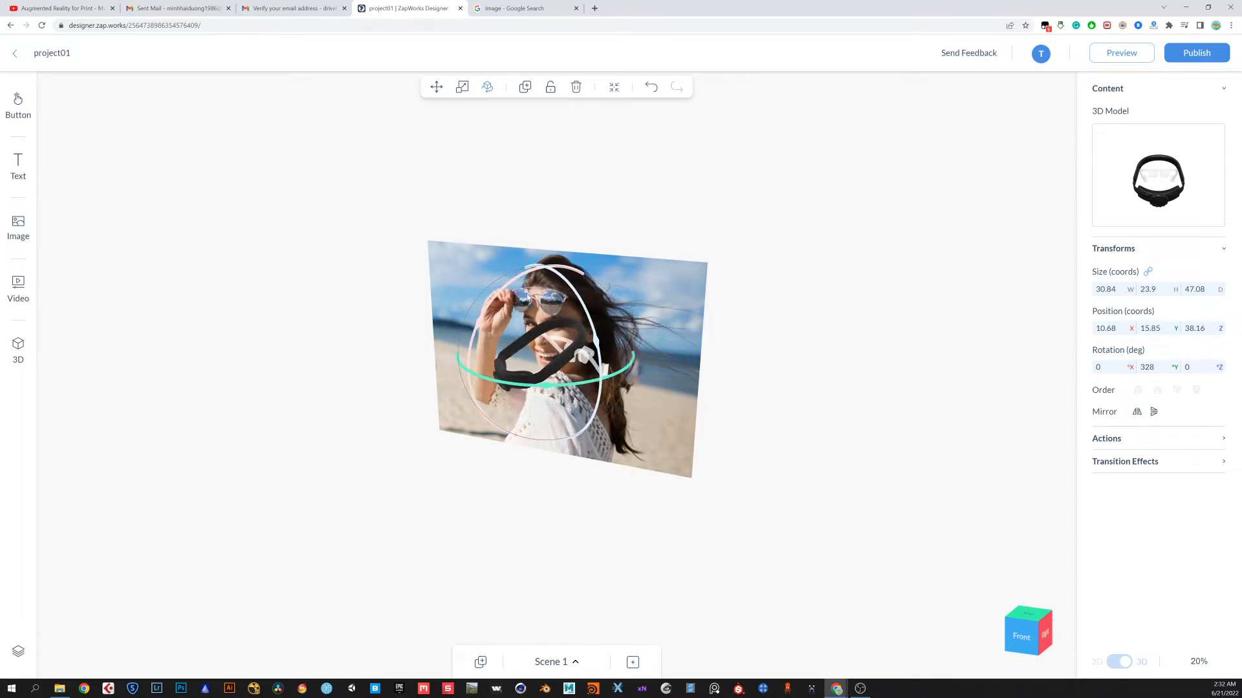
Reposition and rescale the headset model so it sits over the woman's eyes
click(436, 87)
drag(584, 370, 553, 357)
drag(606, 409, 633, 424)
drag(519, 302, 531, 284)
click(462, 86)
drag(580, 353, 605, 287)
click(447, 163)
drag(552, 437, 700, 469)
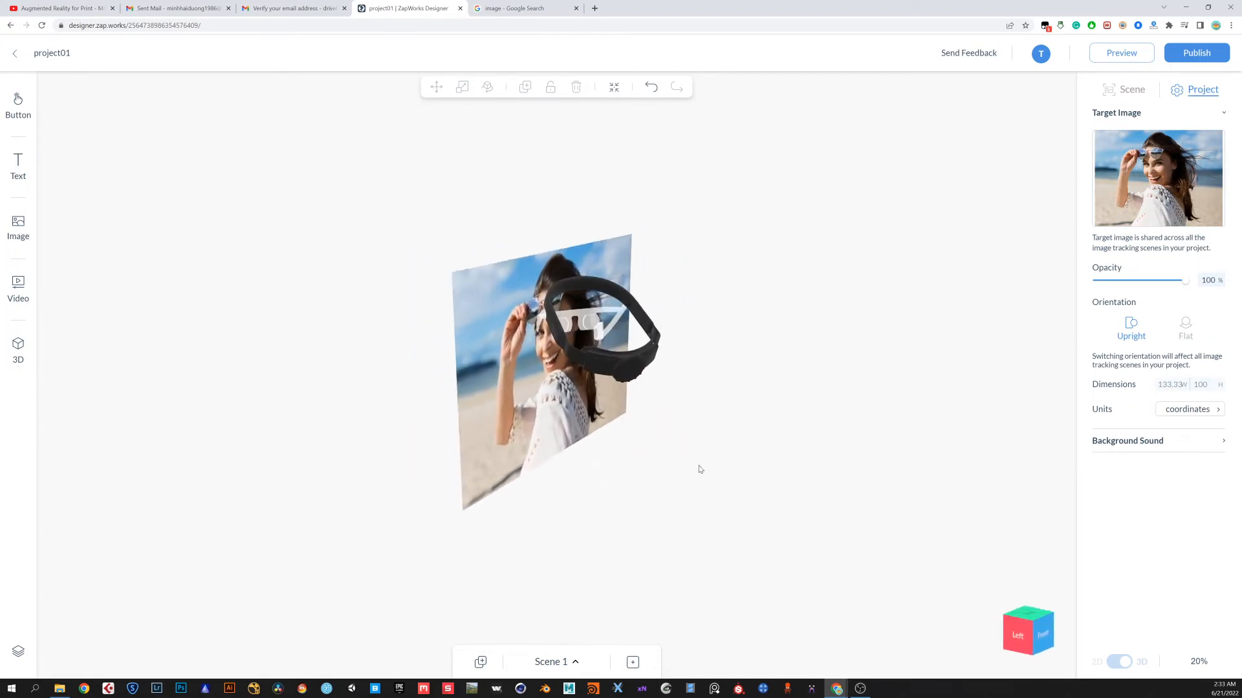
click(639, 361)
click(654, 362)
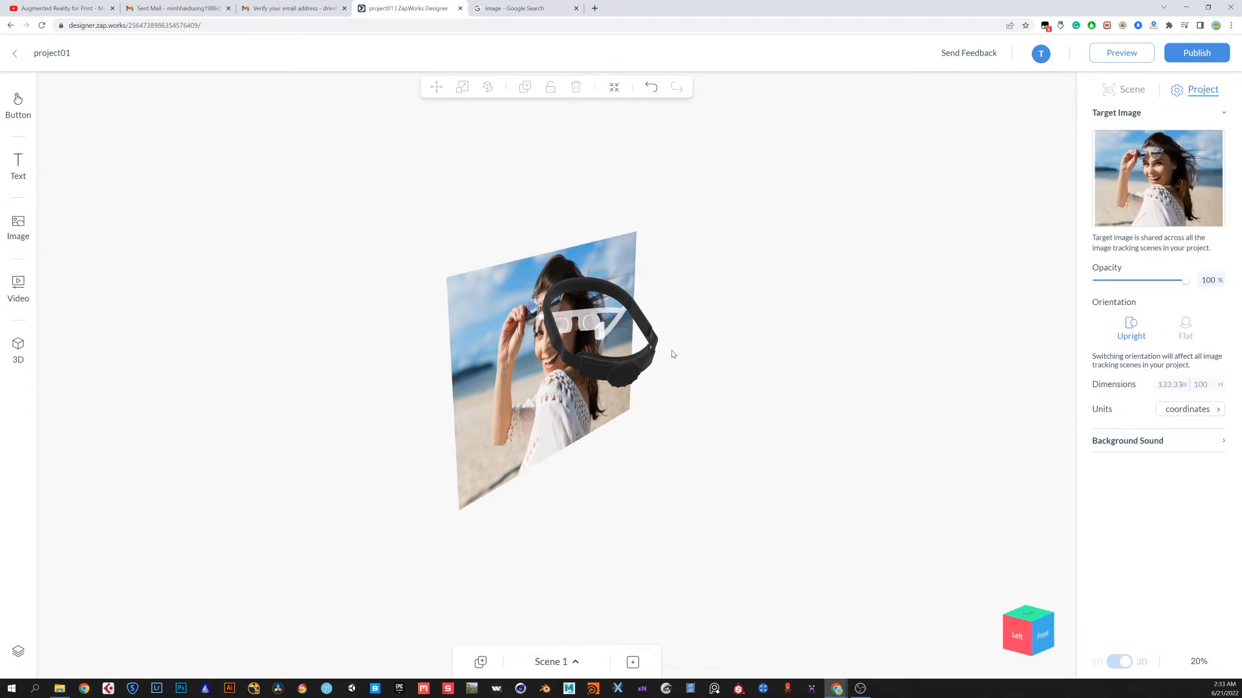
drag(708, 407, 625, 383)
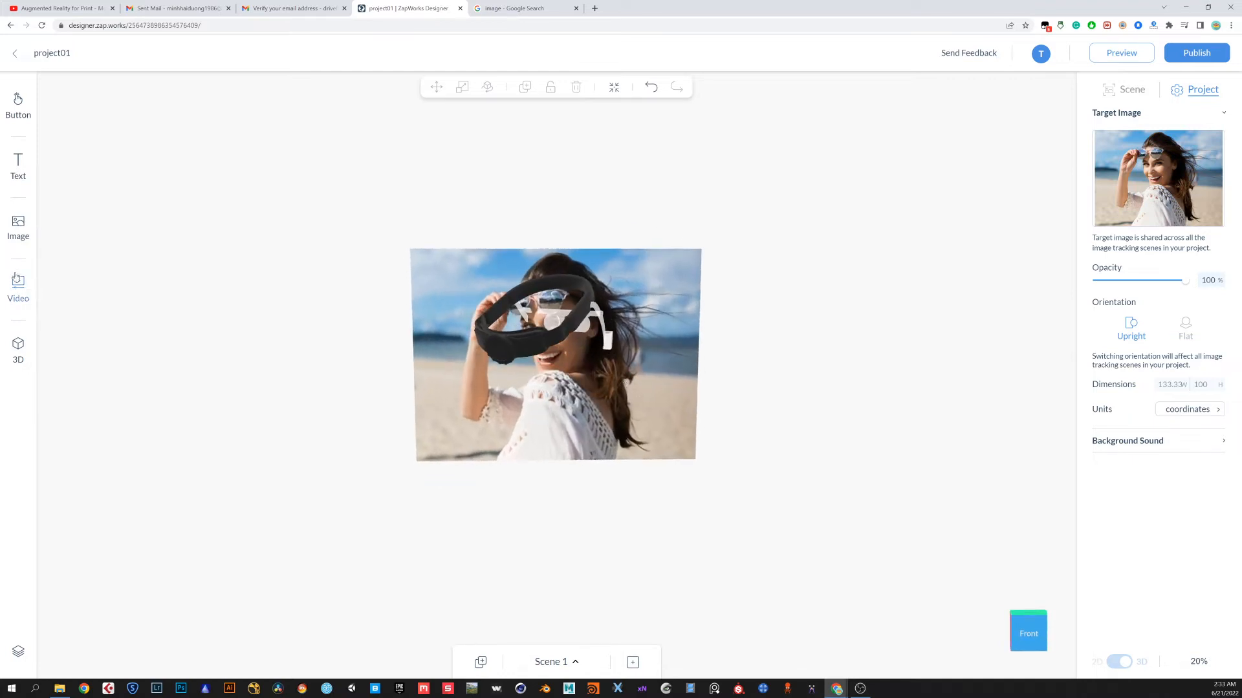
Add a heading text element and place it beside the photo's right edge
click(18, 169)
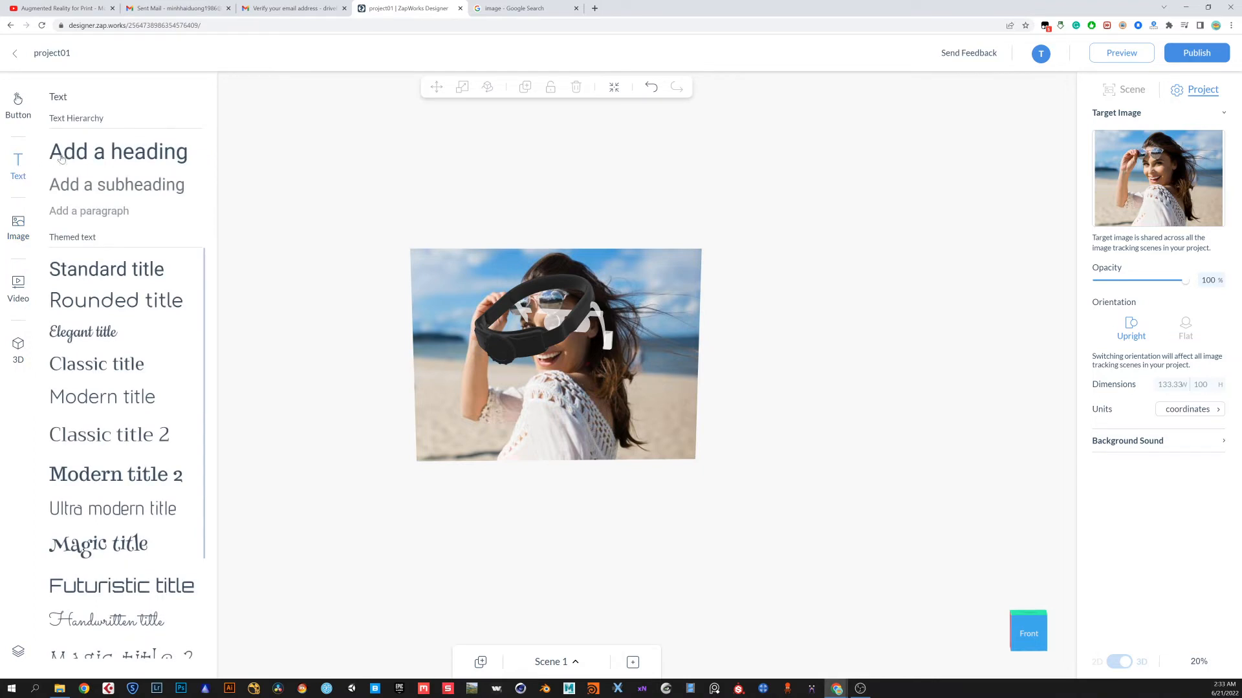
drag(78, 157, 560, 495)
drag(654, 532, 507, 552)
click(437, 87)
drag(561, 498, 556, 383)
drag(537, 536, 562, 532)
drag(608, 428, 757, 447)
click(726, 471)
Change the heading's text to "Testing AR" and adjust its position
double_click(705, 437)
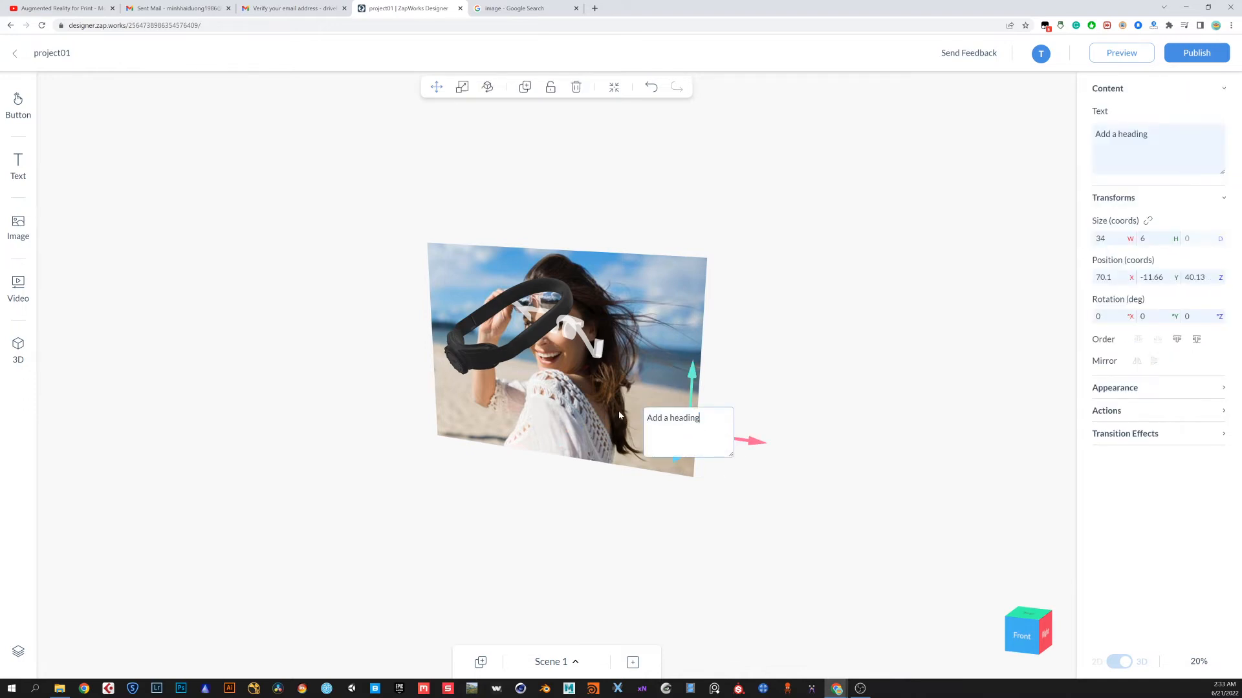
key(ctrl+a)
key(BackSpace)
text(Testing)
click(778, 393)
drag(760, 470, 819, 455)
Upload the image "full frame lt crop.JPG" from the Desktop into the Images library
click(33, 241)
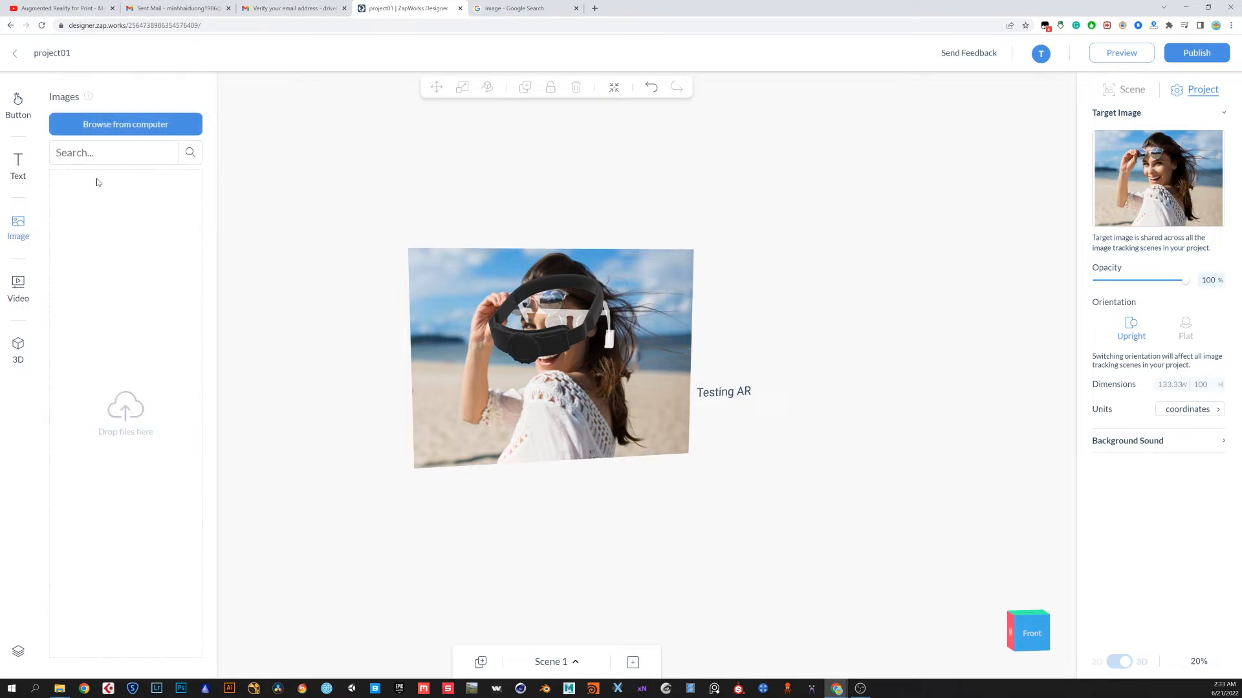
click(139, 125)
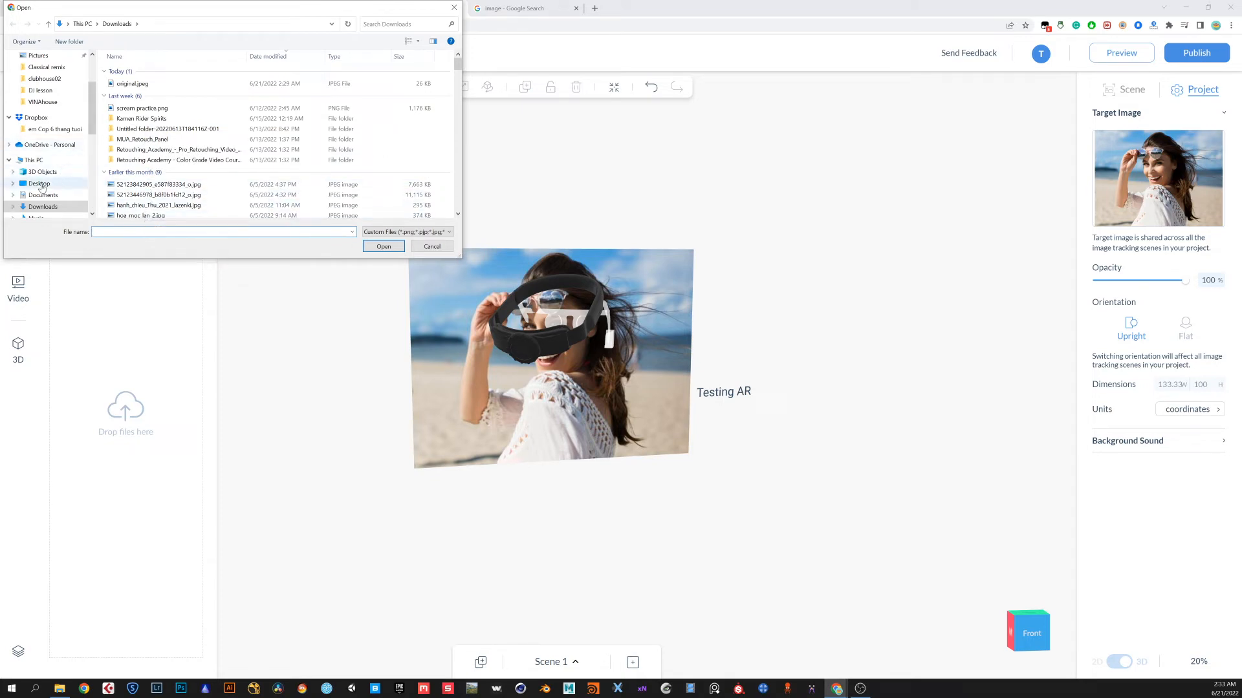
click(39, 184)
scroll(166, 126, down, 5)
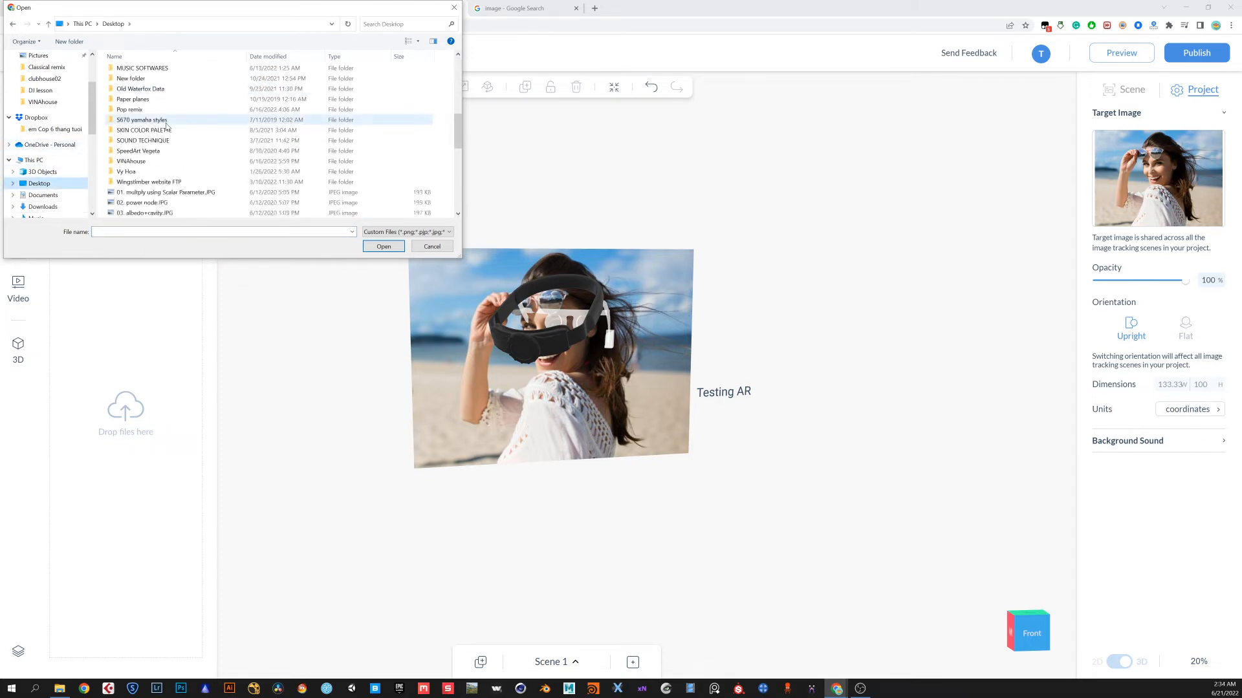
scroll(161, 133, down, 3)
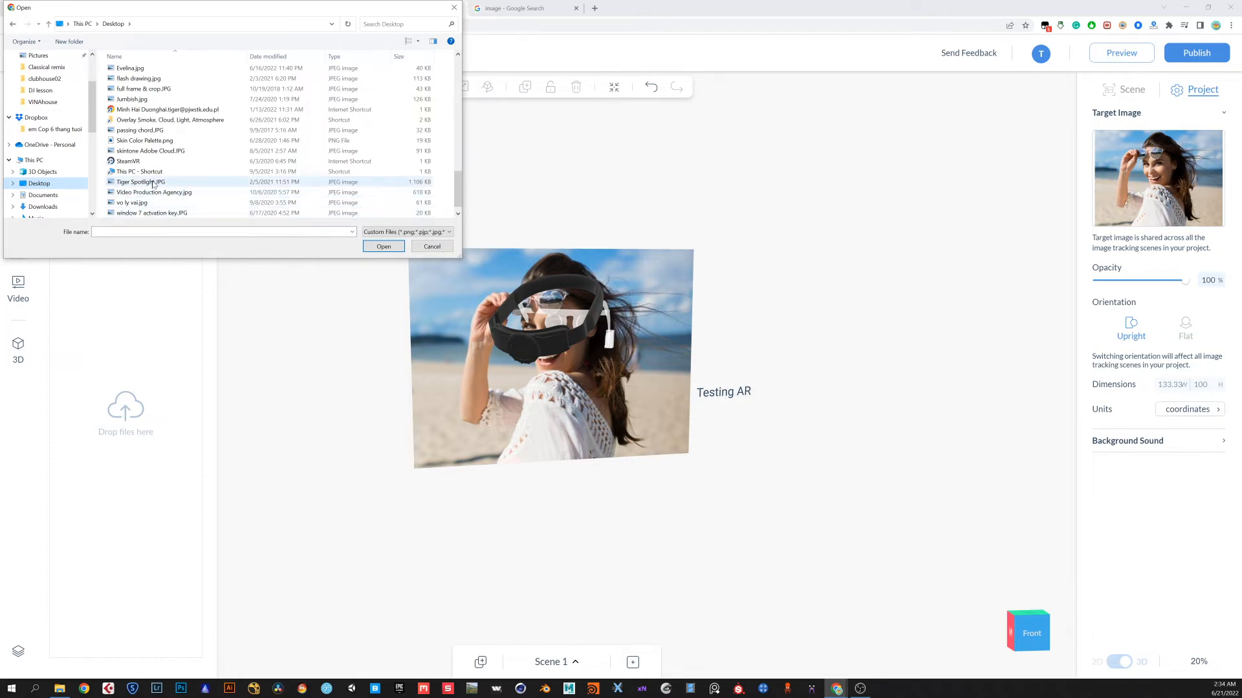
click(143, 81)
click(384, 246)
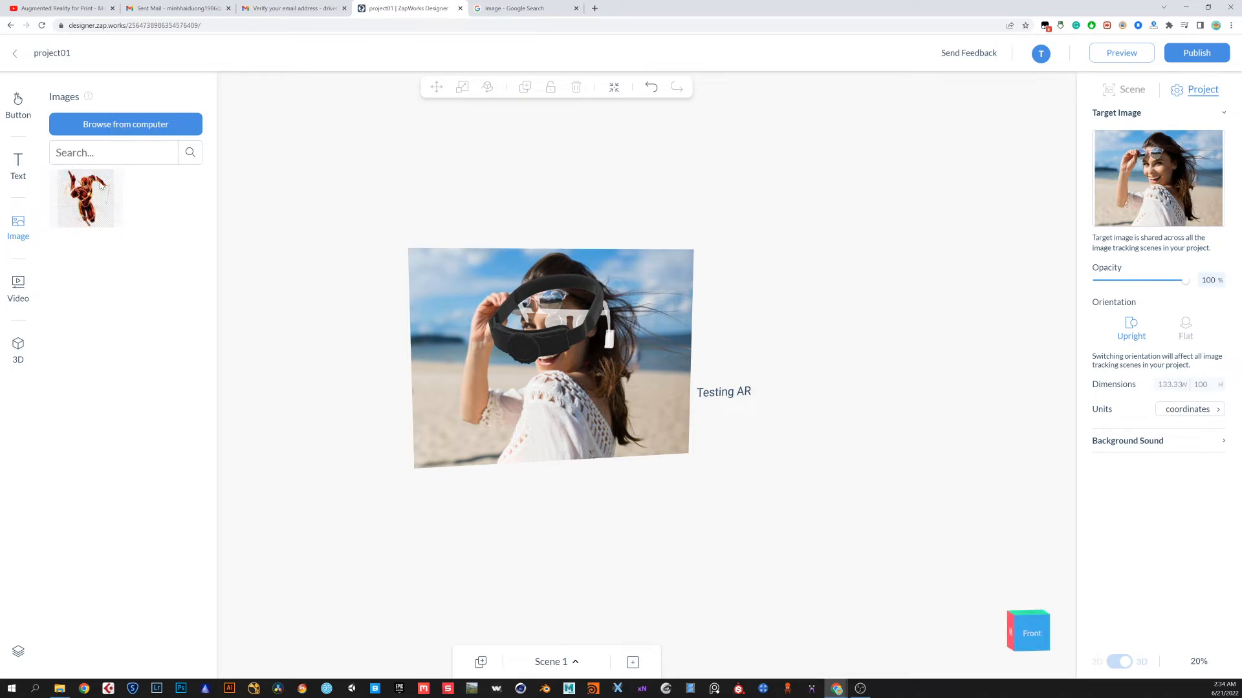
Place the superhero image into the scene over the middle of the photo
drag(103, 204, 731, 424)
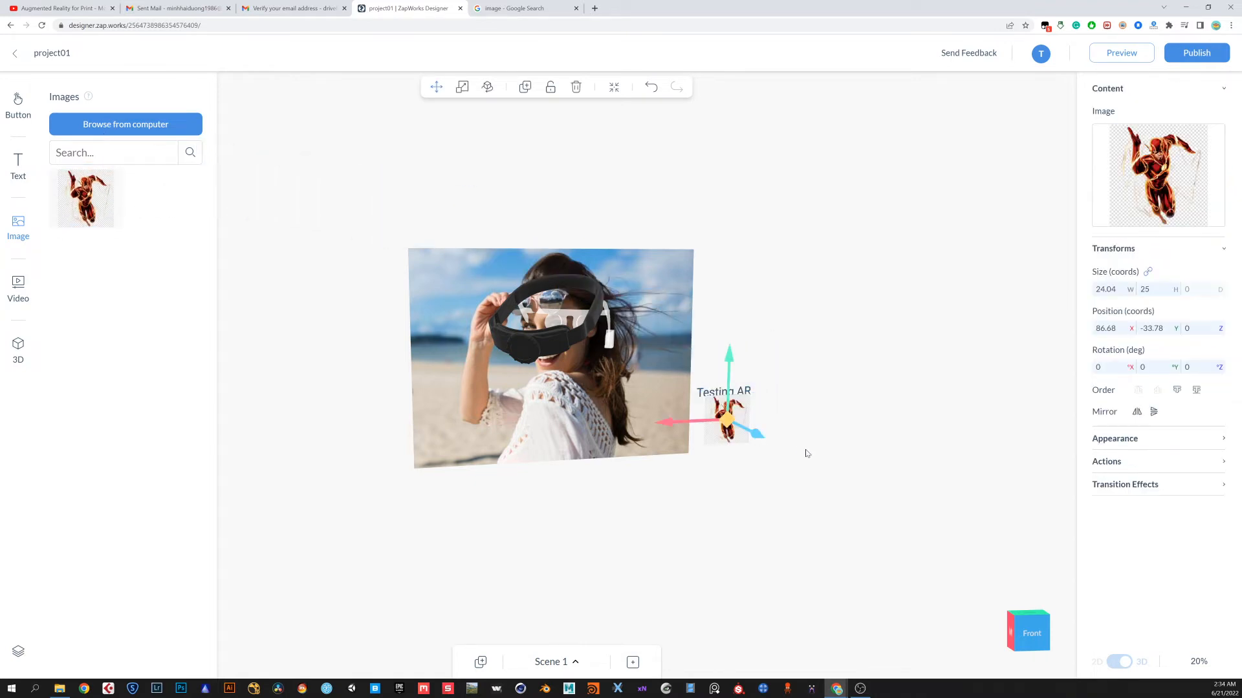
drag(748, 467, 735, 471)
drag(766, 537, 728, 550)
drag(632, 521, 457, 359)
drag(380, 484, 471, 471)
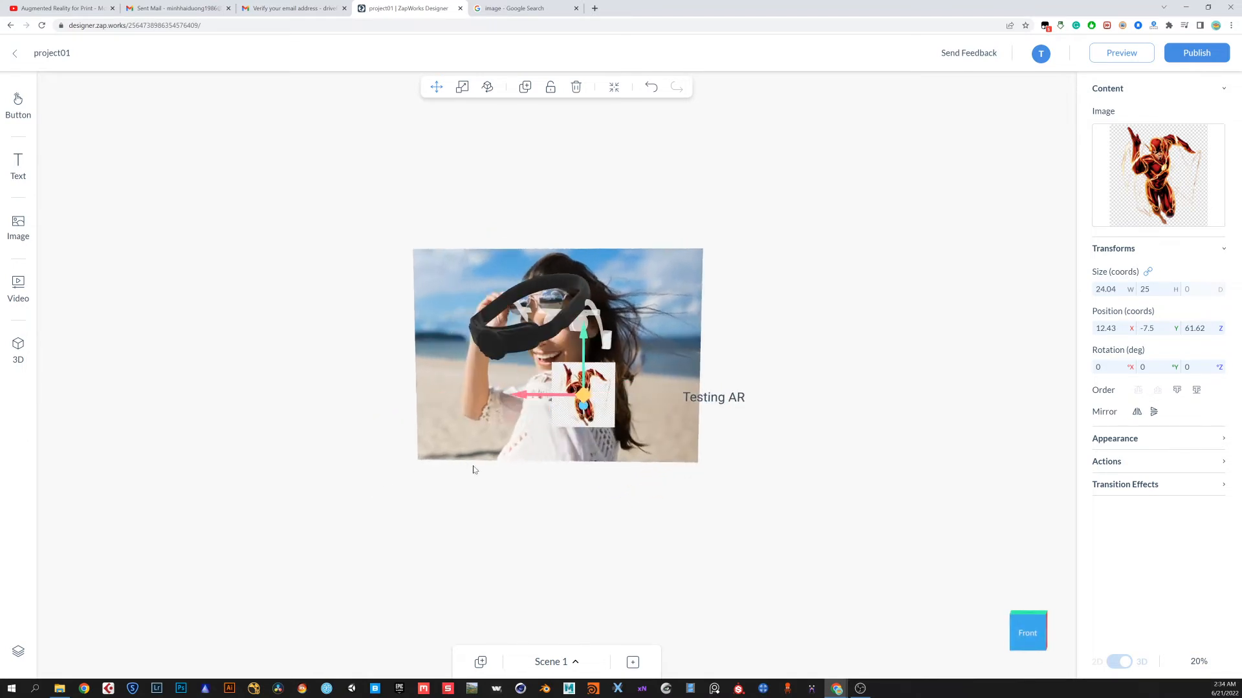
Enlarge the superhero image to about 39 × 40 and move it above the photo's upper-left corner
click(461, 87)
drag(609, 332, 596, 301)
click(435, 87)
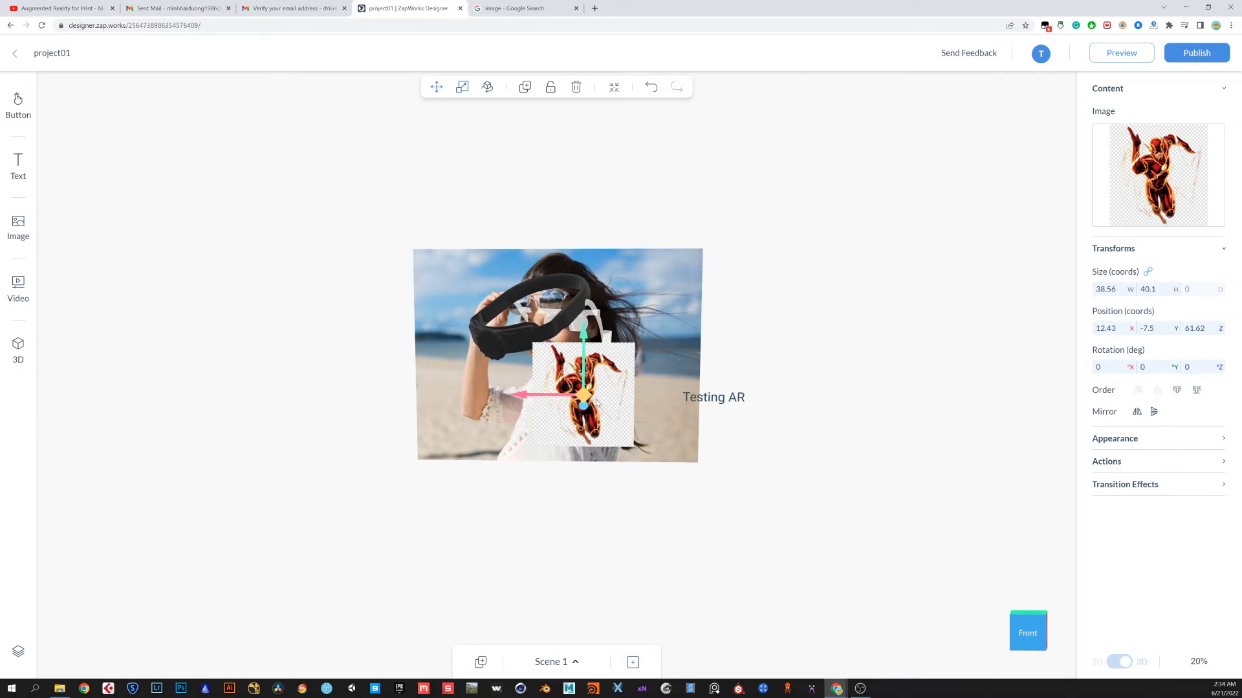
drag(593, 370, 401, 266)
drag(456, 329, 456, 298)
drag(723, 452, 848, 472)
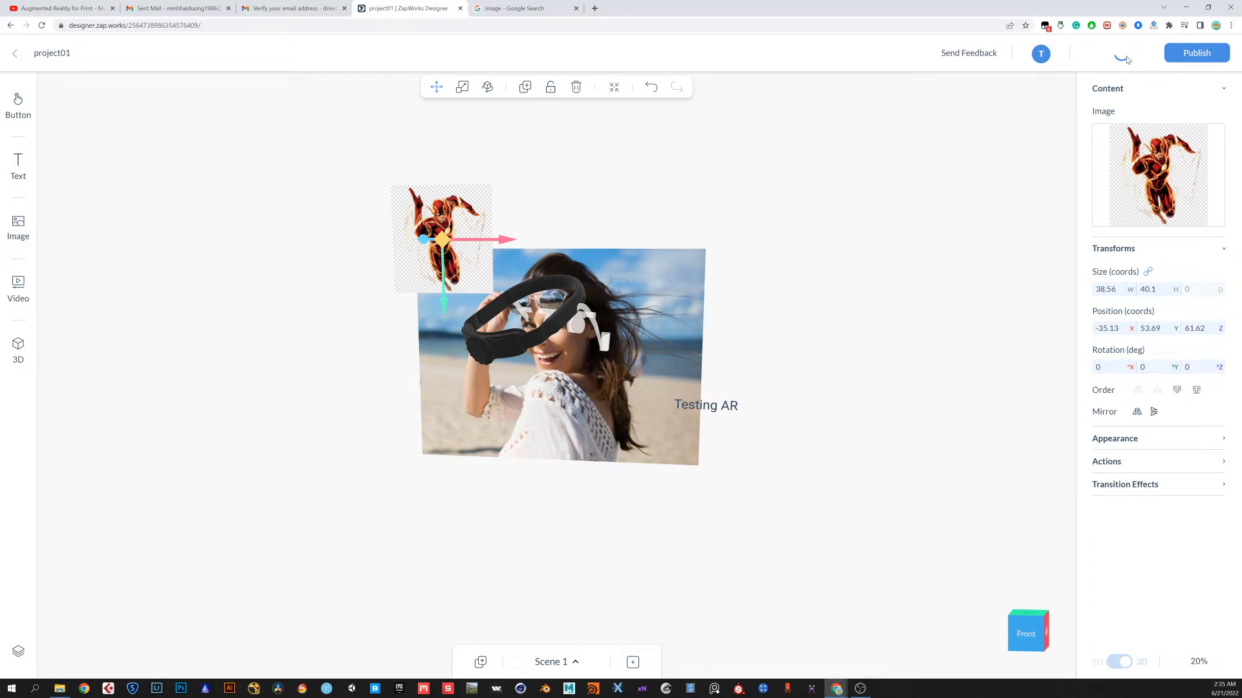
Open the project preview with its test QR code, then close it
click(1119, 53)
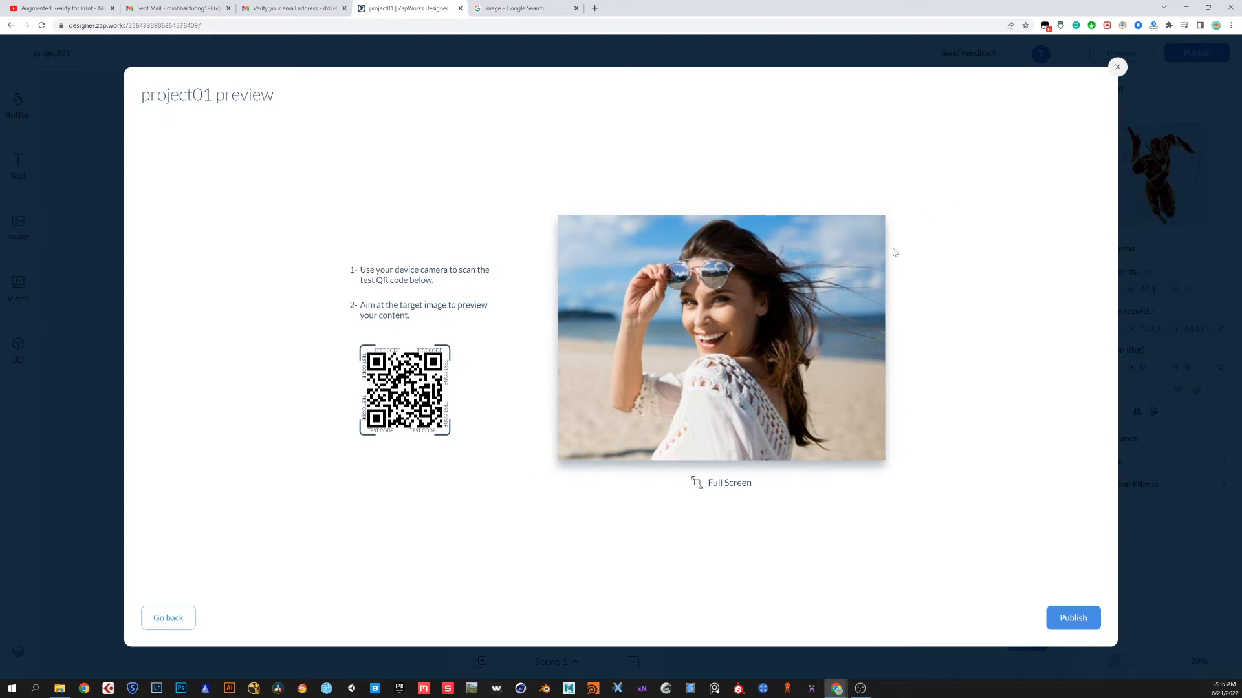
click(1117, 67)
Orbit the view to inspect the scene's elements from different angles
drag(603, 282, 831, 353)
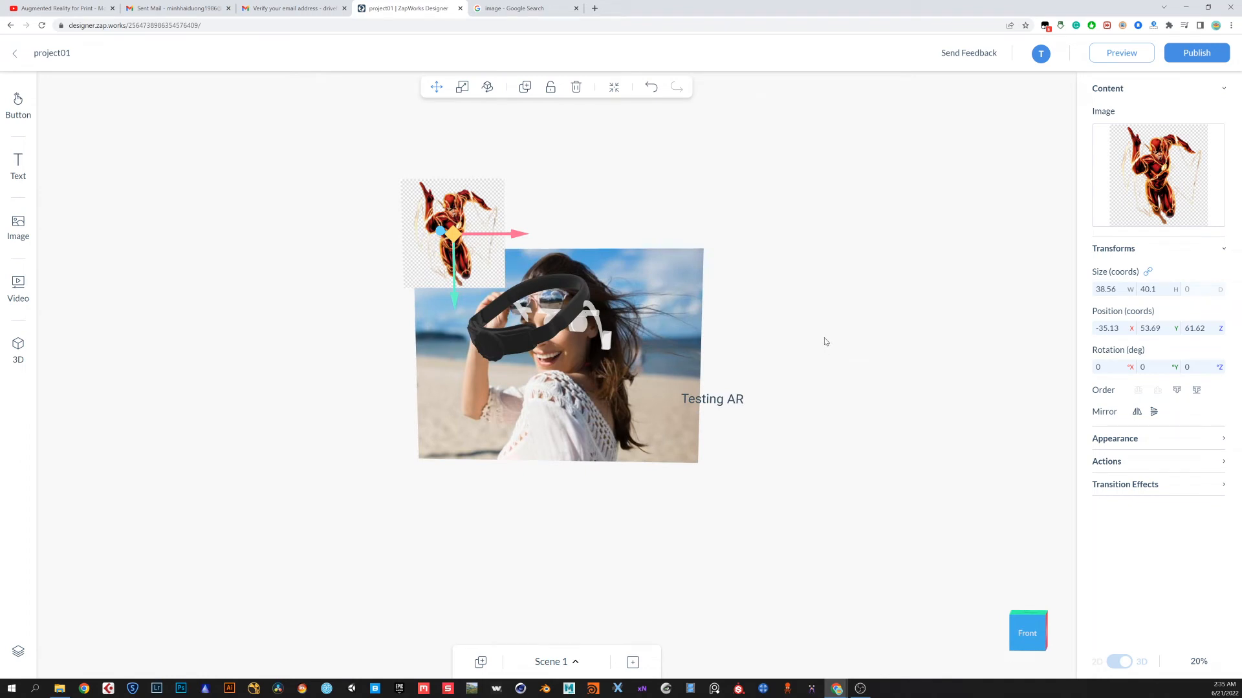
click(823, 343)
drag(767, 391, 751, 423)
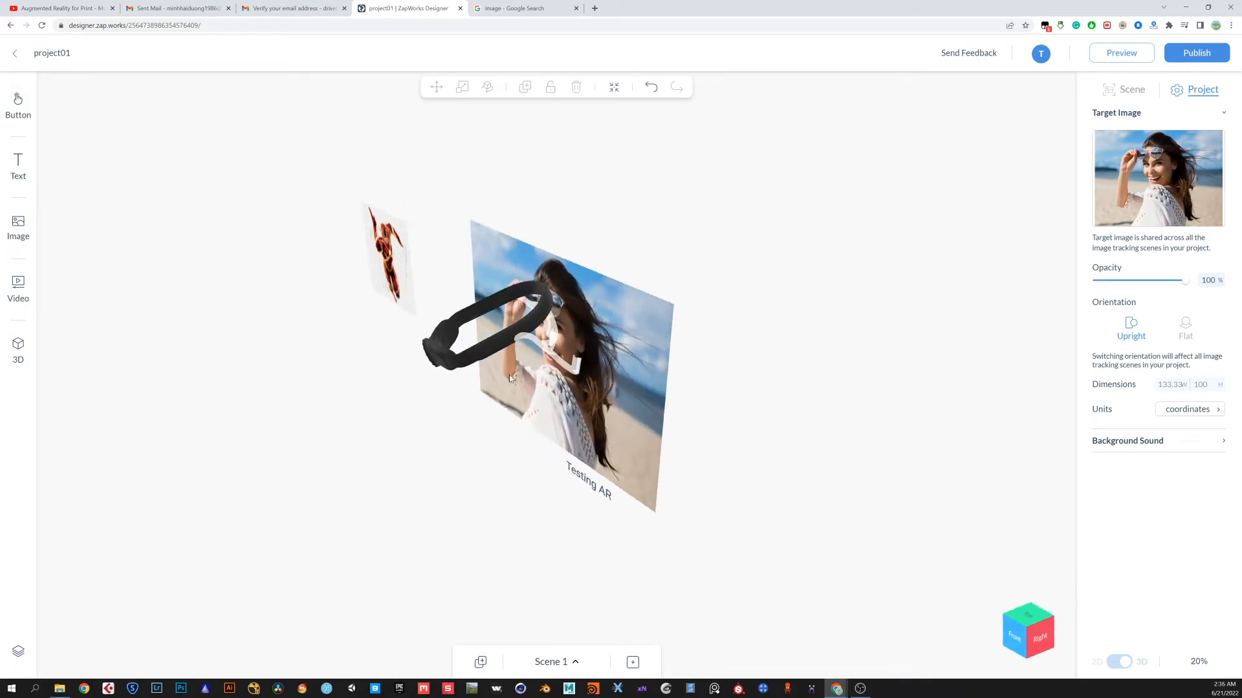
click(464, 355)
drag(464, 355, 483, 379)
drag(792, 416, 888, 384)
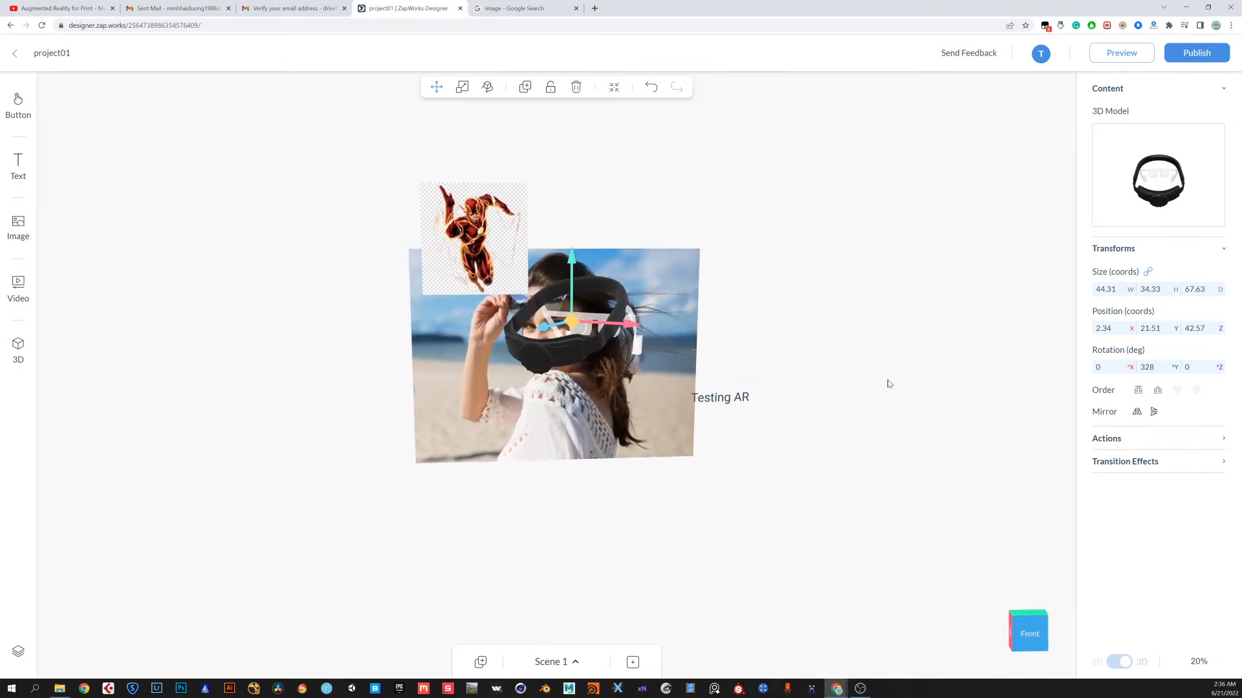
click(370, 345)
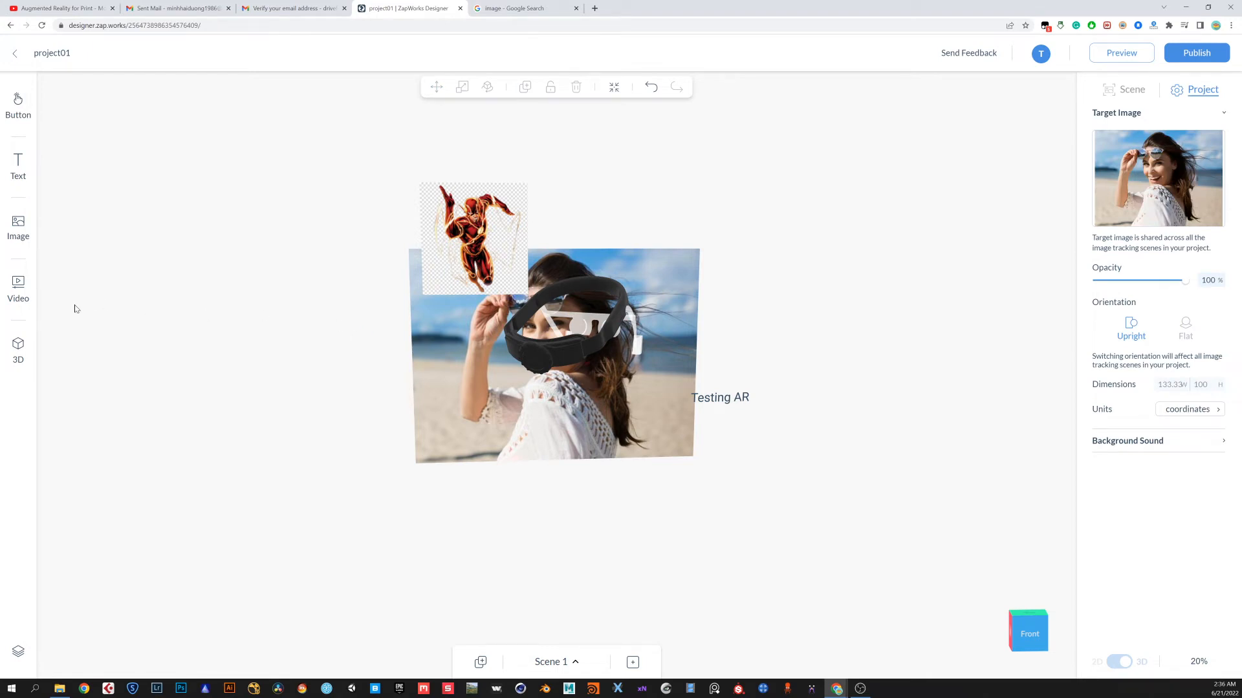
Watch the Mothercare augmented-reality print example video on YouTube, then return to the designer
click(21, 293)
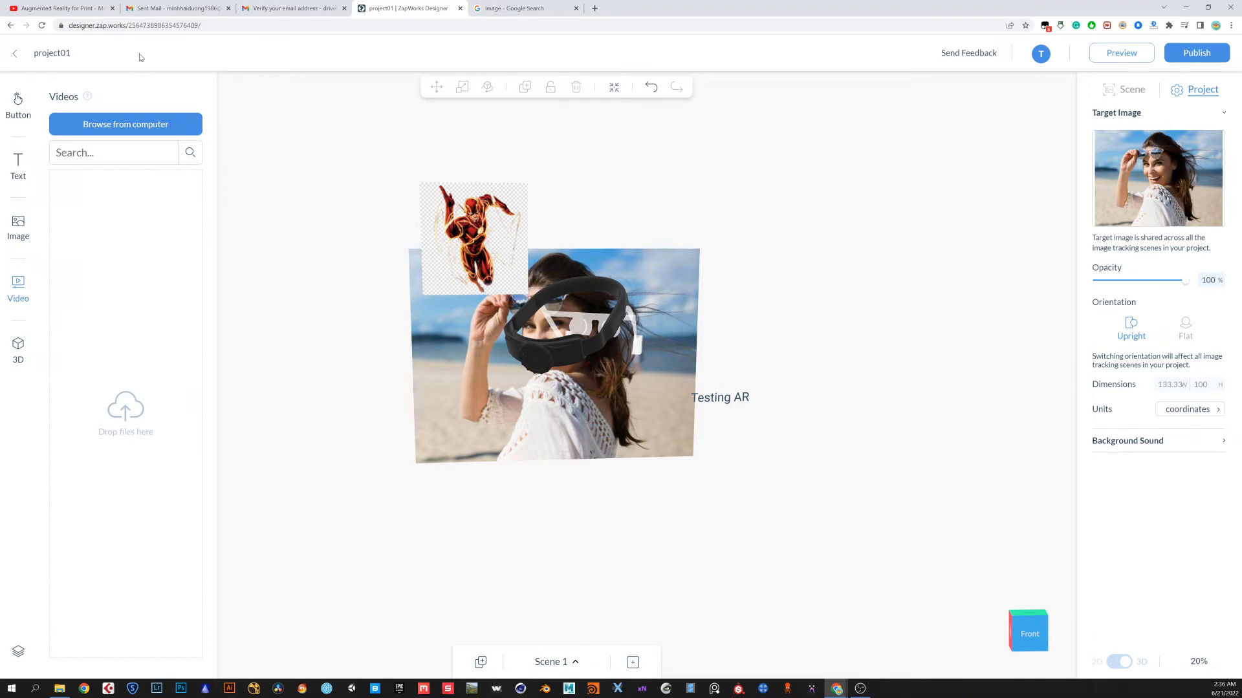
click(78, 9)
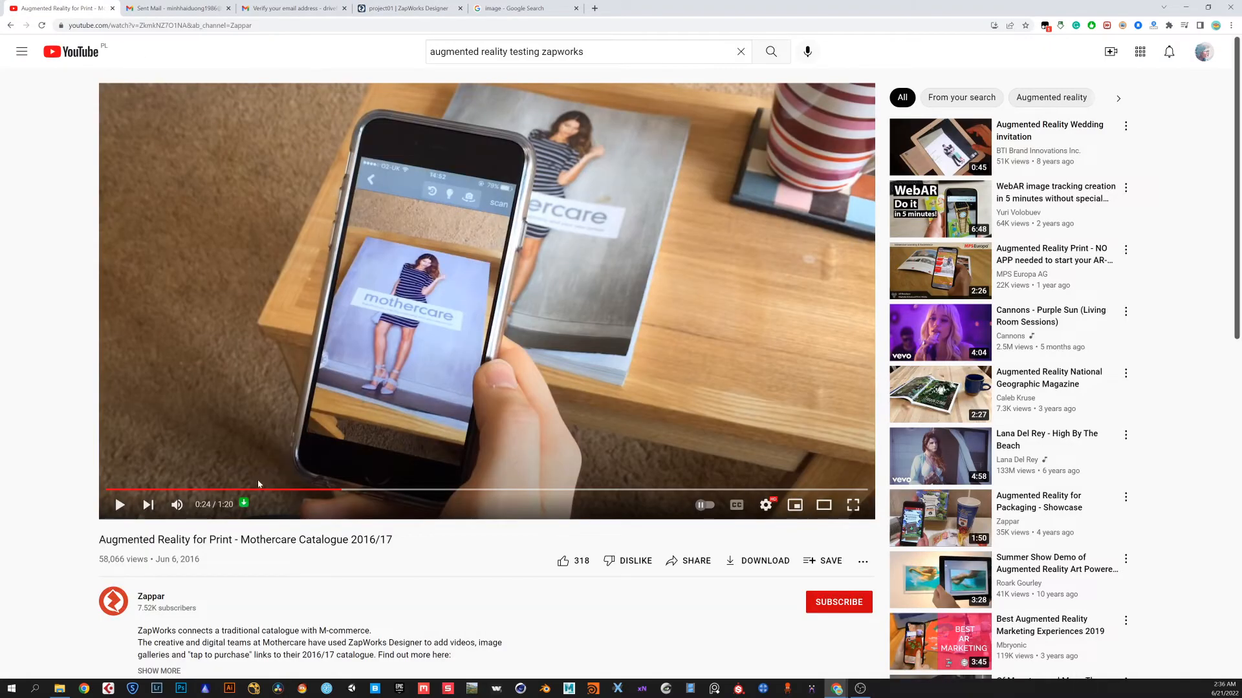
click(288, 490)
click(214, 488)
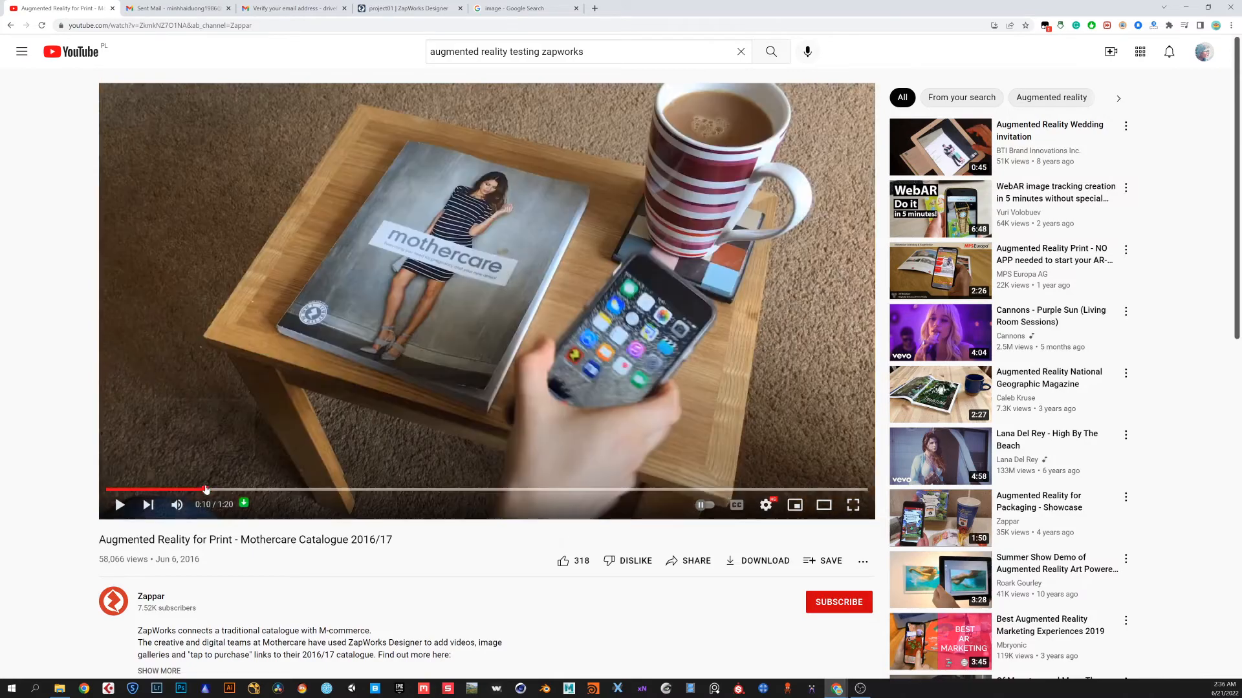
click(274, 491)
click(313, 491)
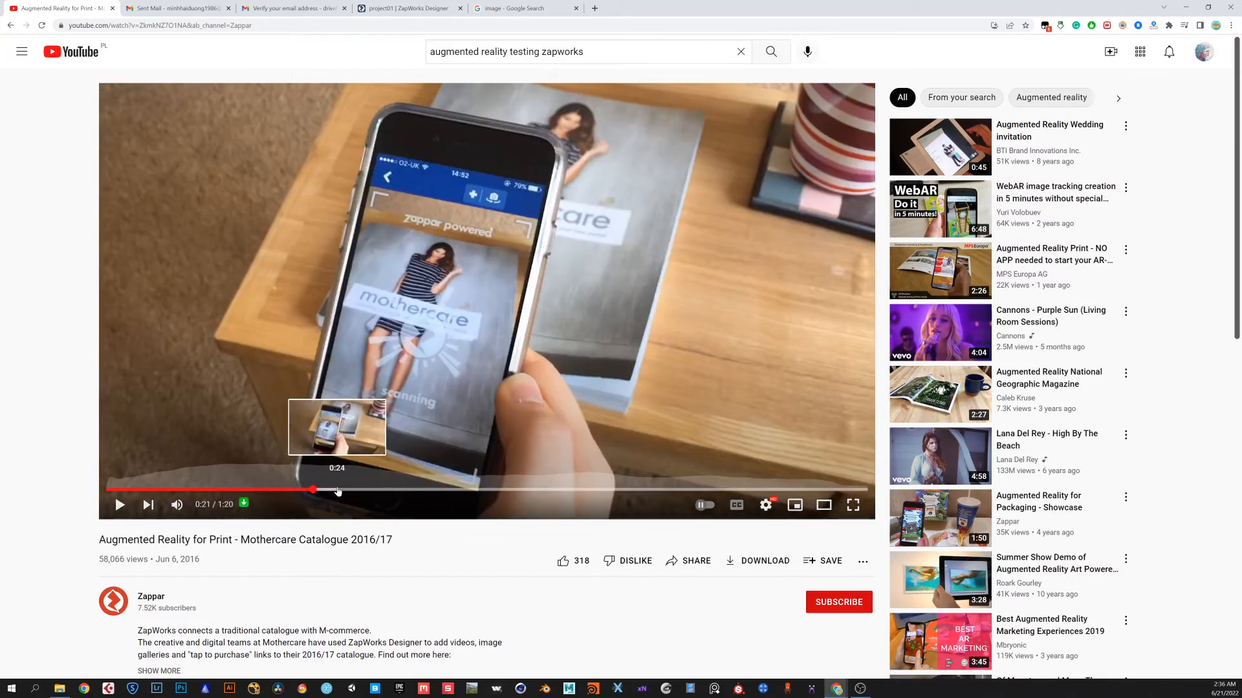
click(119, 505)
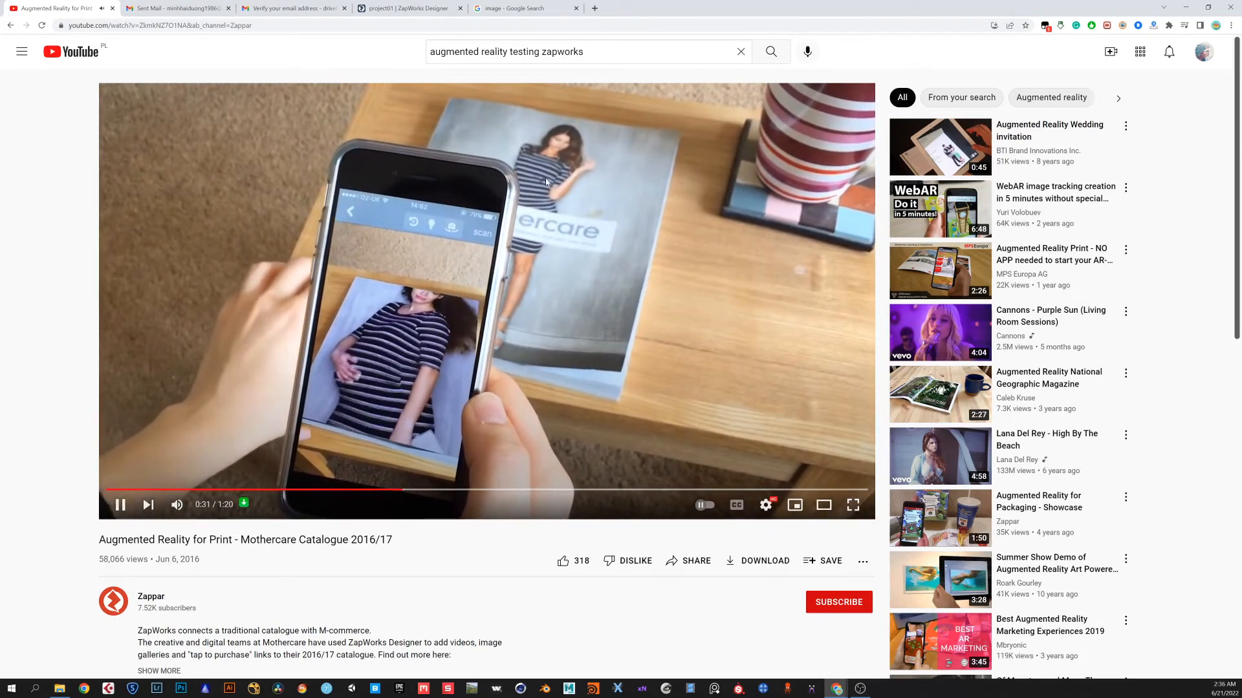
click(120, 504)
click(408, 9)
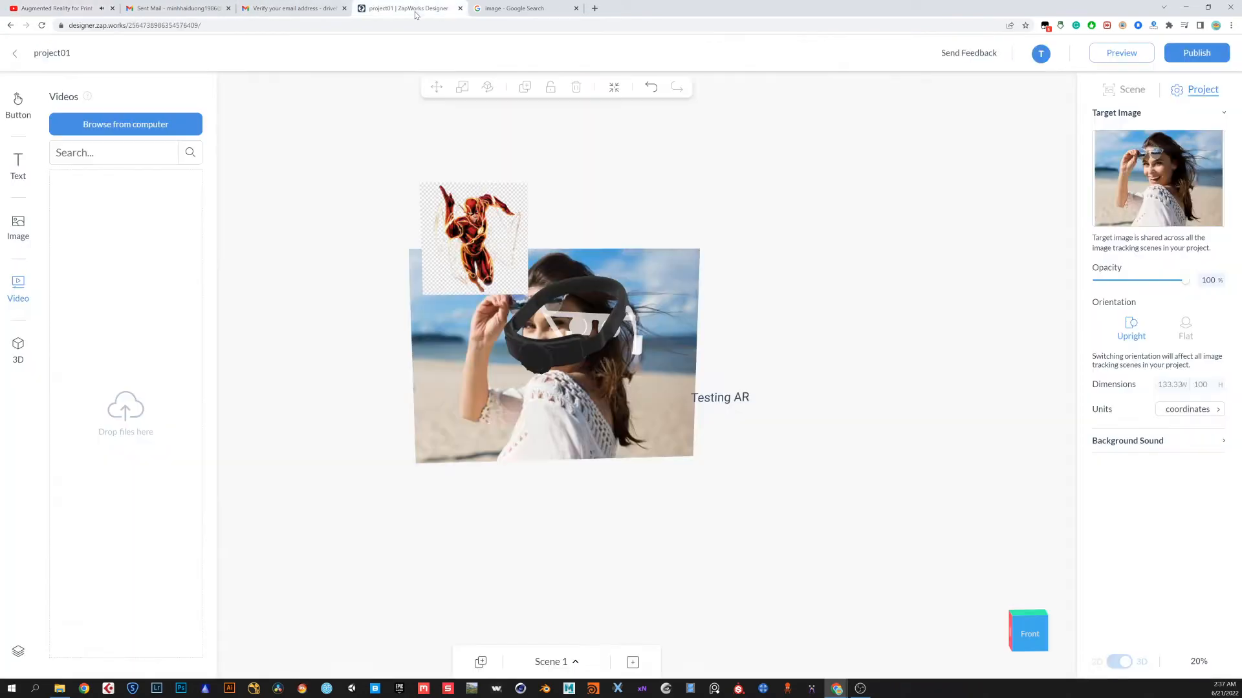
Add a Facebook social button and position it just outside the photo's lower-left edge
mouse_move(750, 517)
mouse_down()
mouse_move(667, 498)
mouse_move(728, 522)
mouse_up()
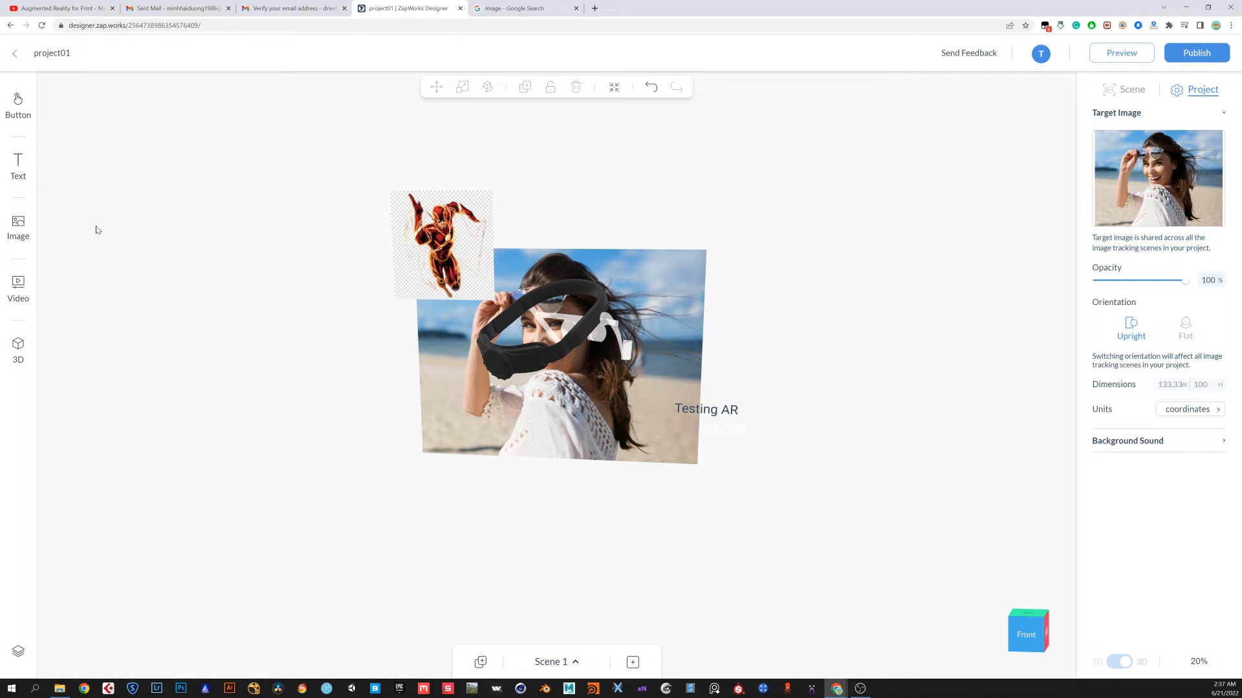
drag(370, 414, 386, 402)
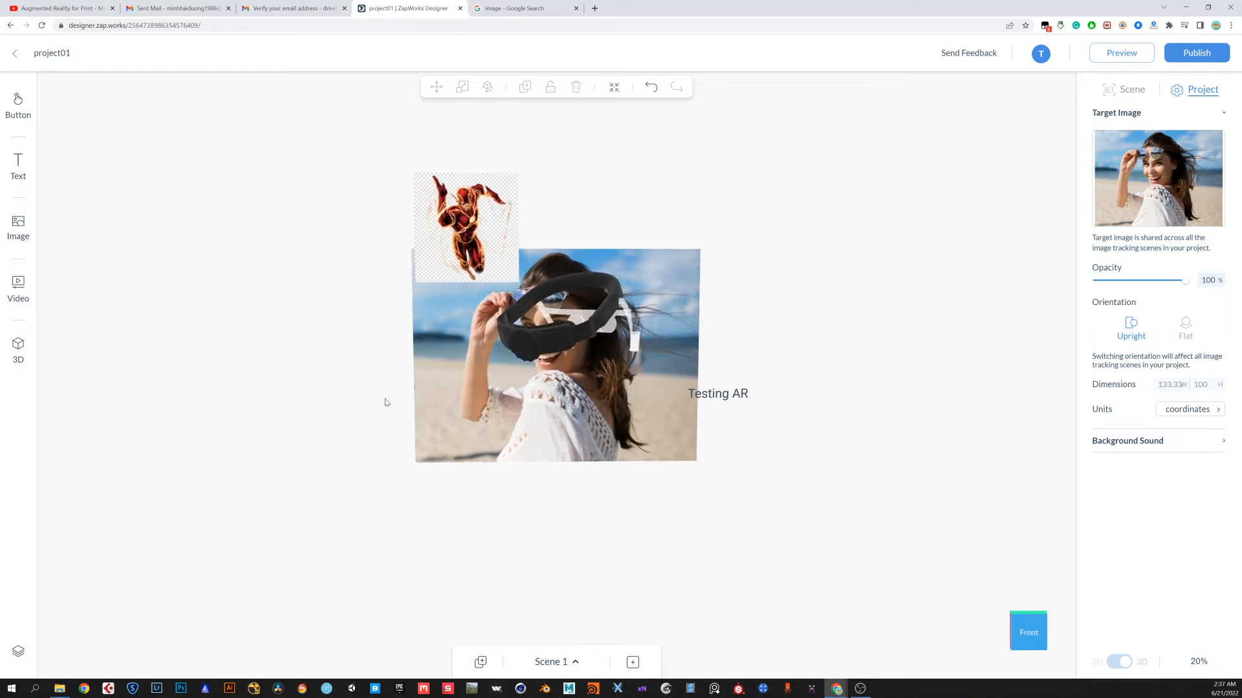
click(18, 102)
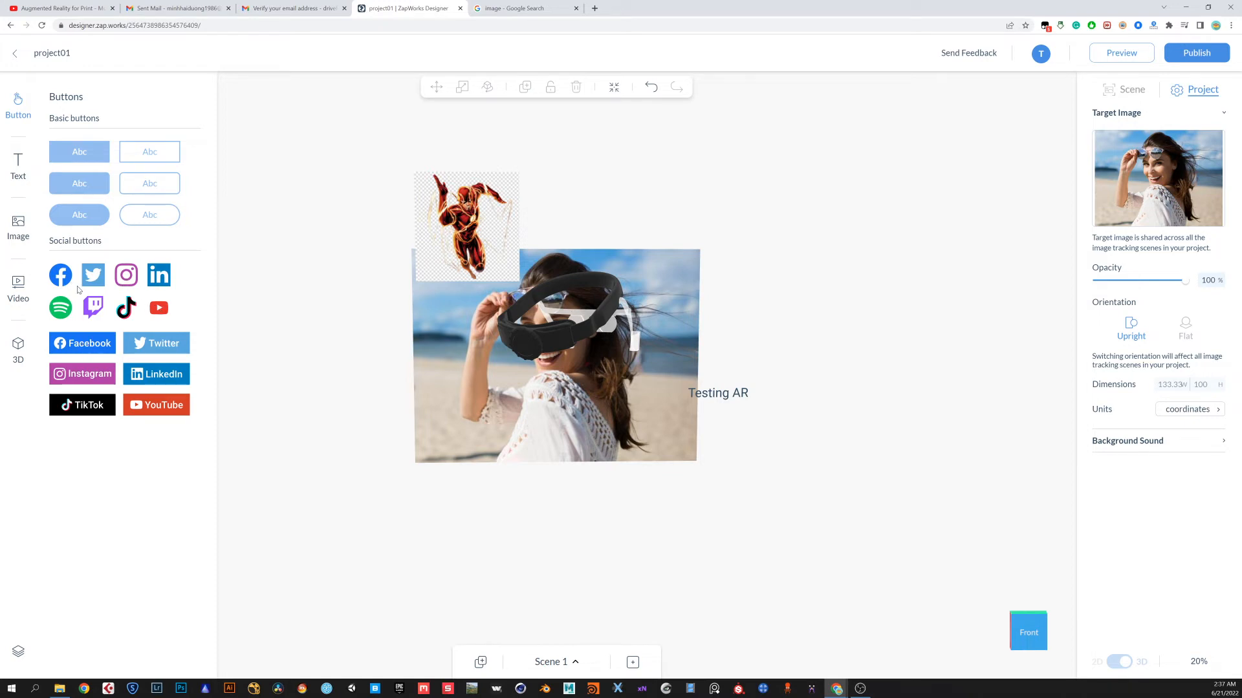
drag(70, 280, 367, 430)
click(388, 468)
click(369, 430)
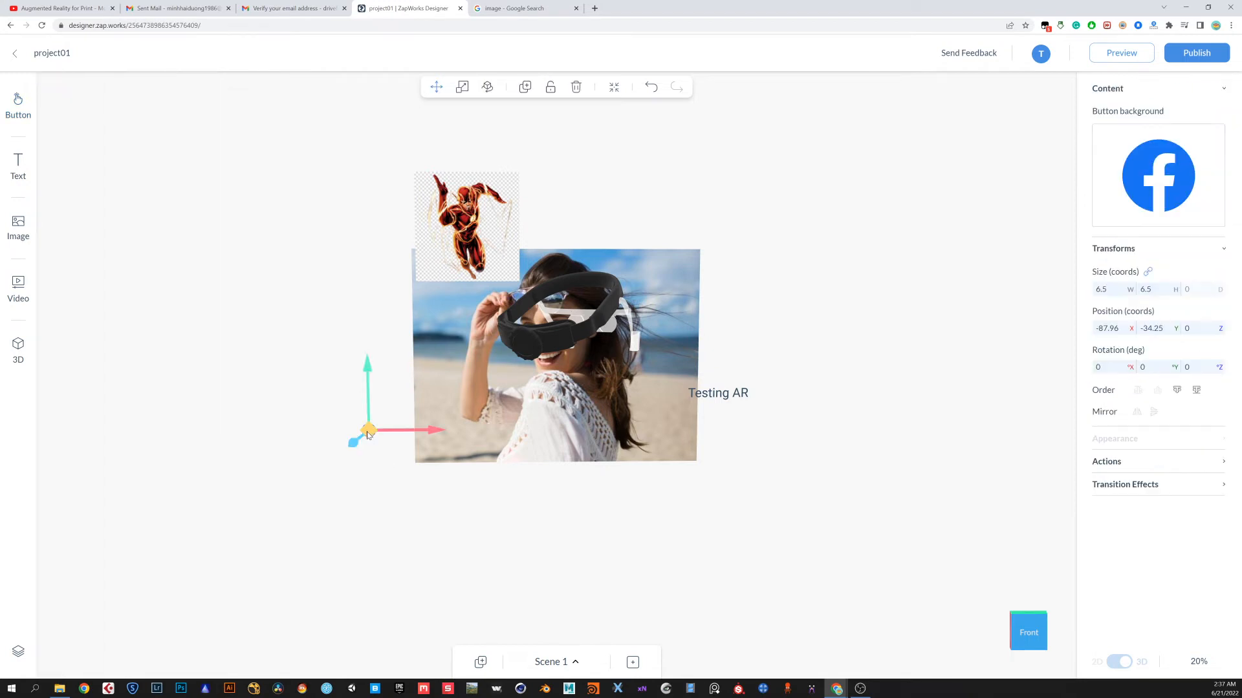
click(368, 435)
drag(370, 454, 438, 459)
drag(424, 510, 459, 532)
drag(568, 529, 512, 520)
click(512, 521)
click(374, 452)
mouse_move(1122, 179)
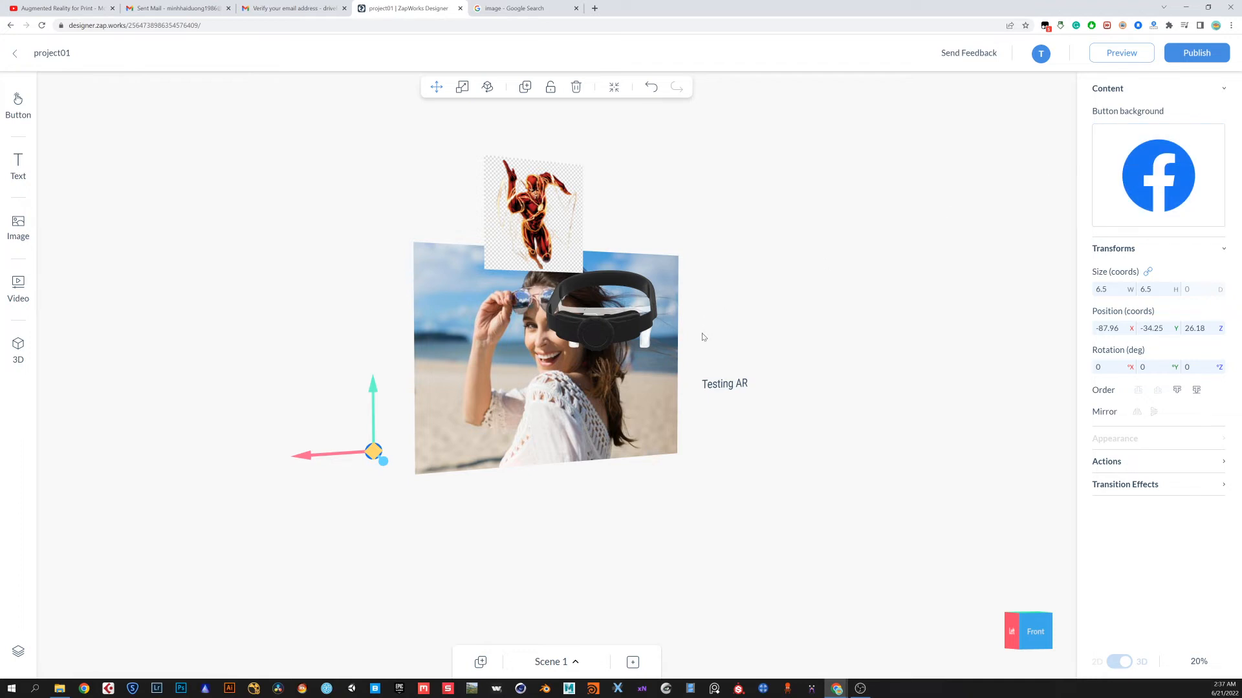
drag(797, 488, 763, 507)
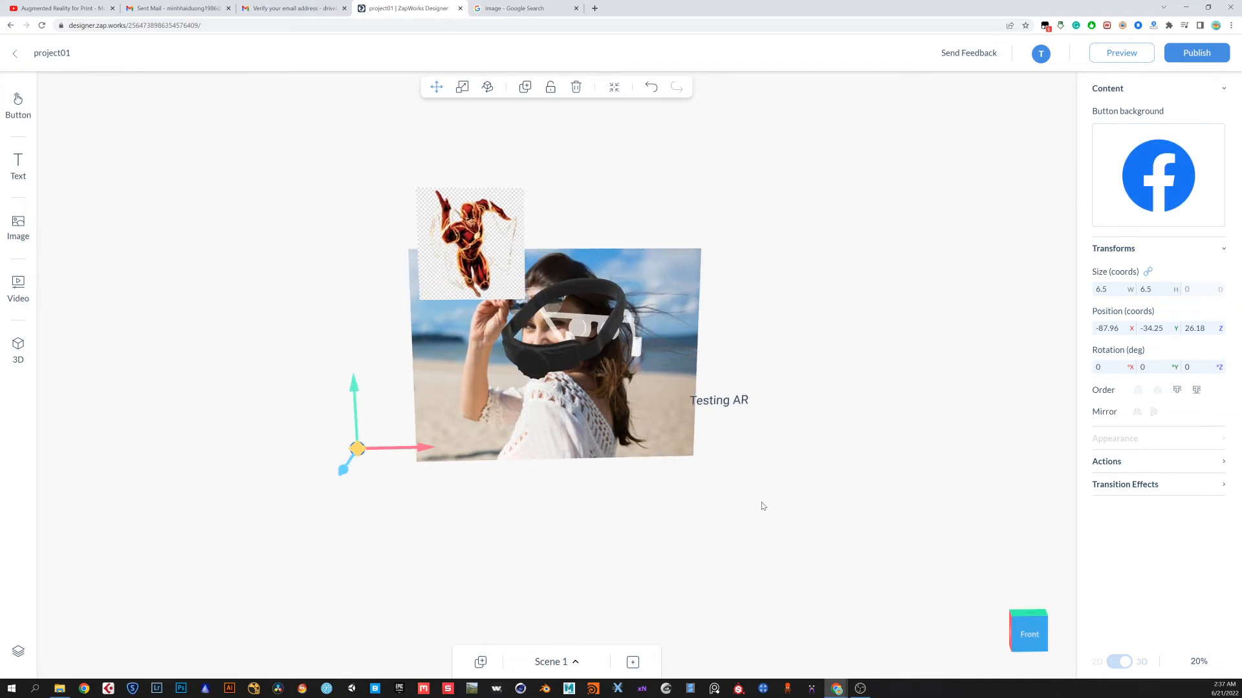
click(702, 501)
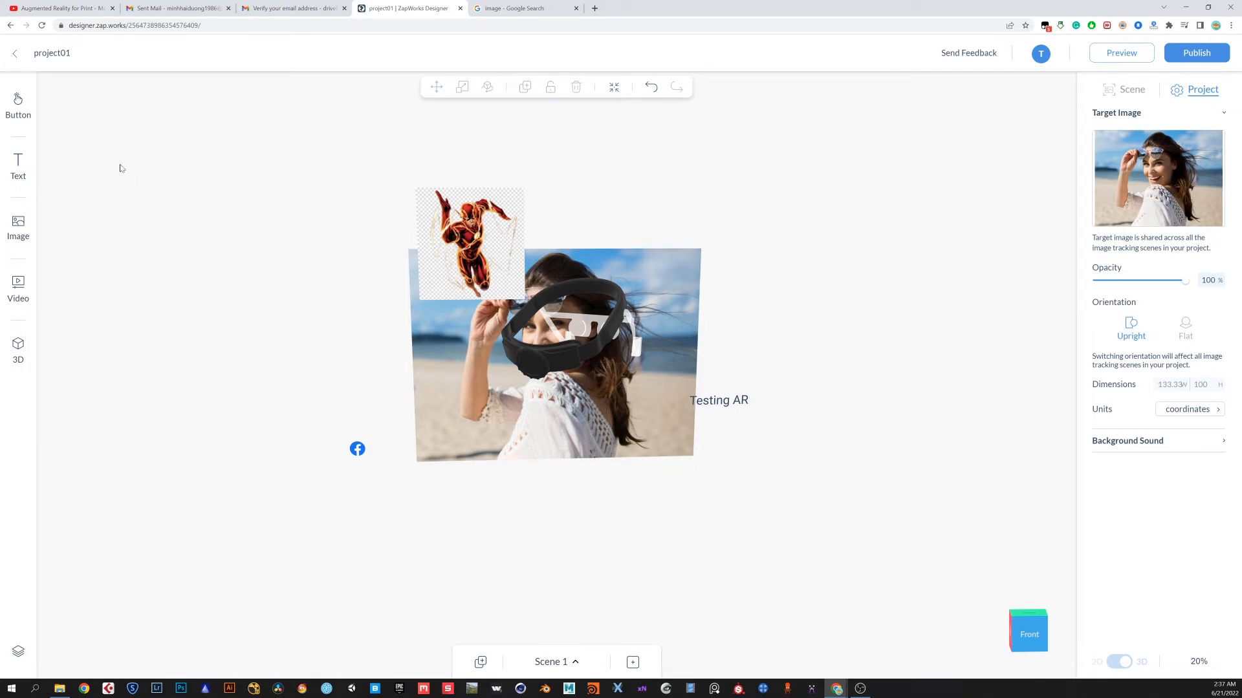
Add a rounded basic button and place it below the "Testing AR" heading at the photo's lower-right corner
click(17, 103)
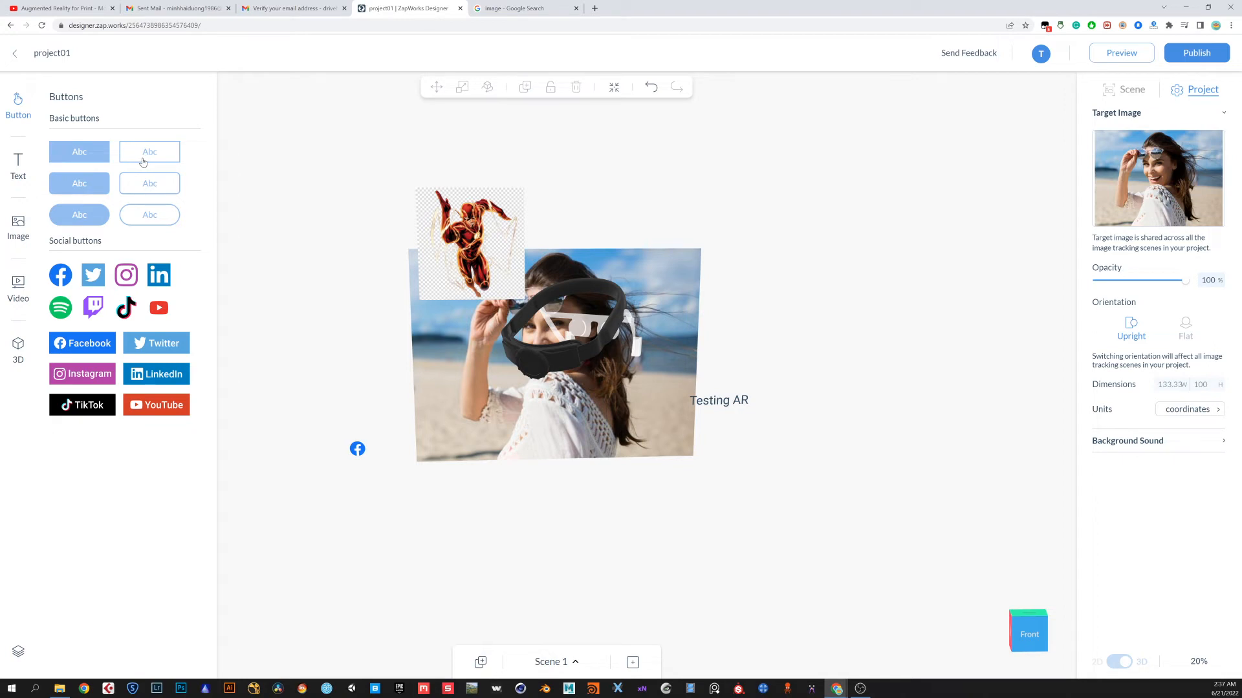
click(79, 187)
drag(383, 140, 755, 454)
drag(716, 516, 423, 557)
drag(491, 507, 495, 438)
drag(326, 499, 417, 494)
drag(820, 457, 759, 467)
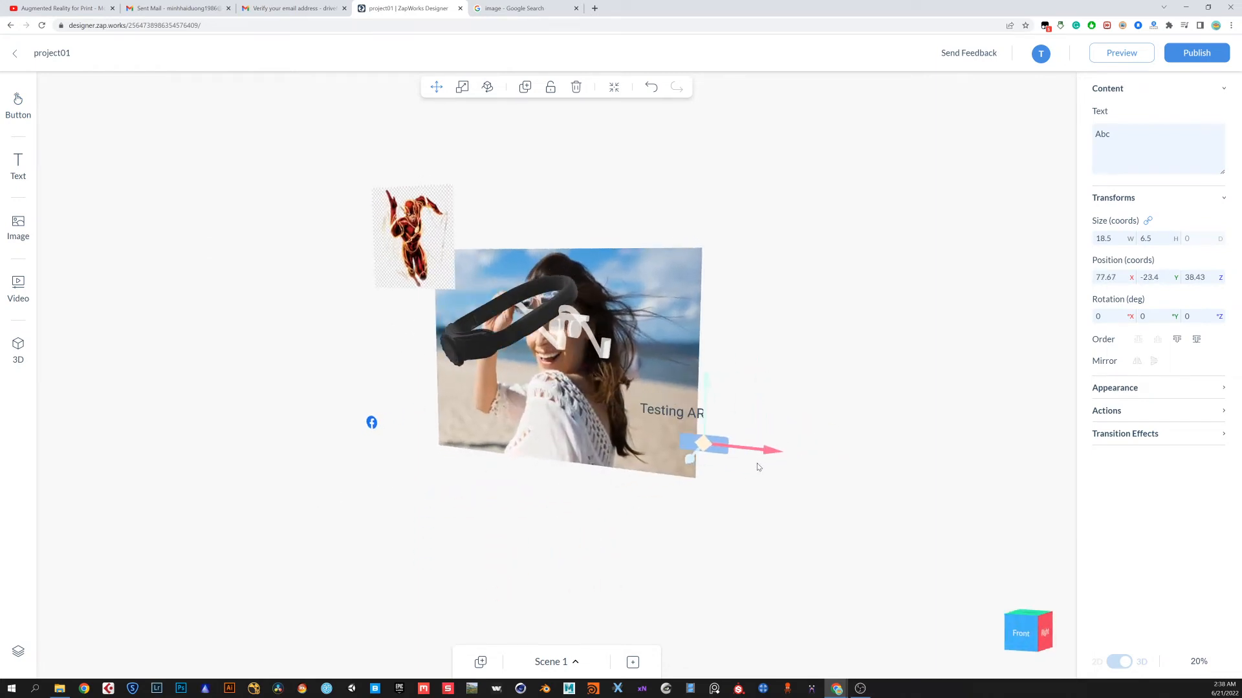
drag(600, 550, 619, 556)
click(691, 509)
Change the button's label to "play the sound"
double_click(727, 439)
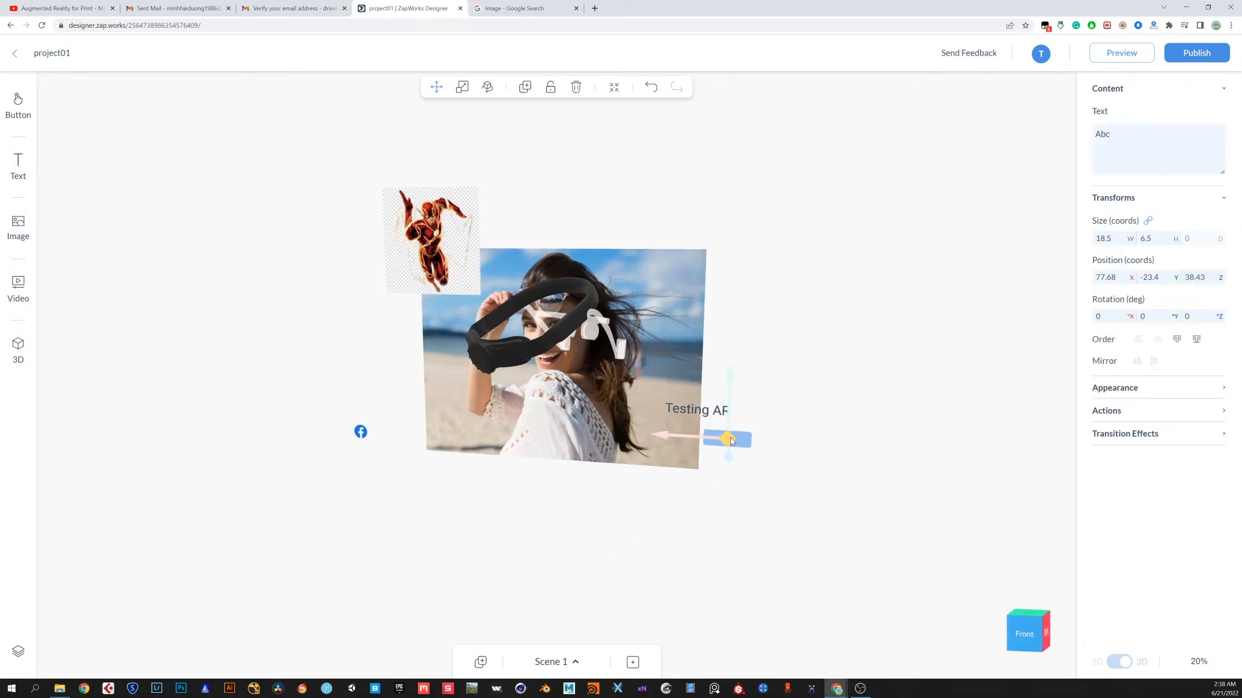
drag(663, 422, 666, 421)
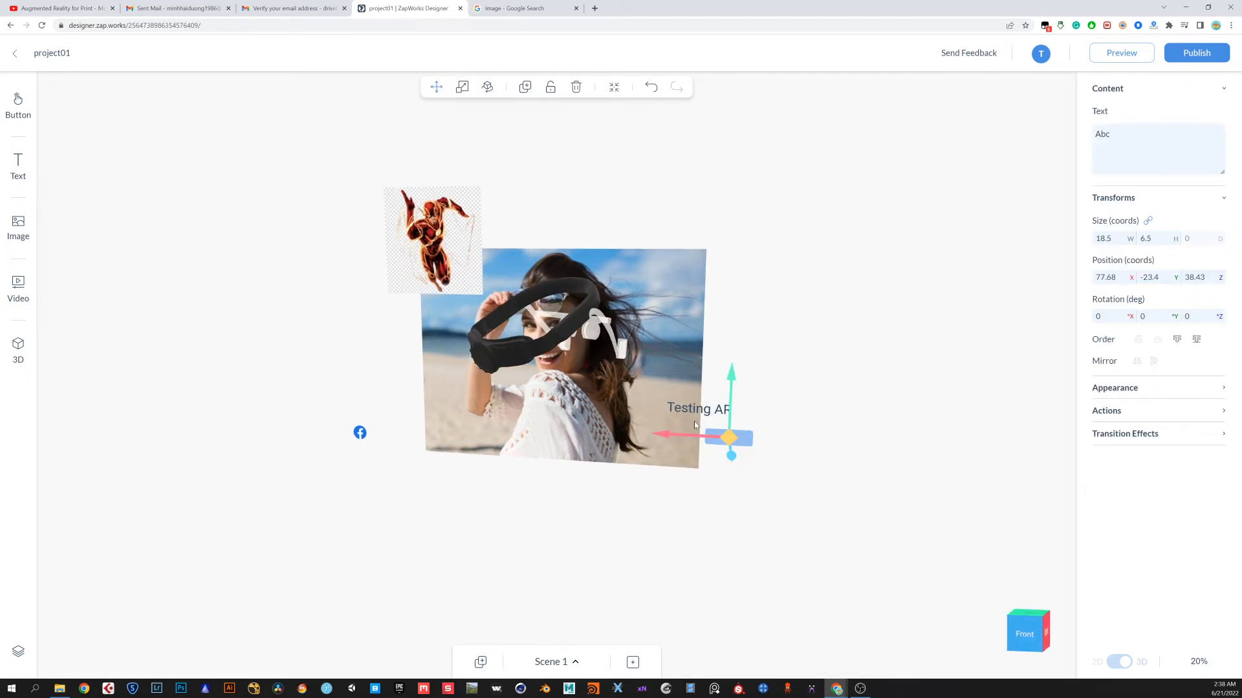
double_click(728, 438)
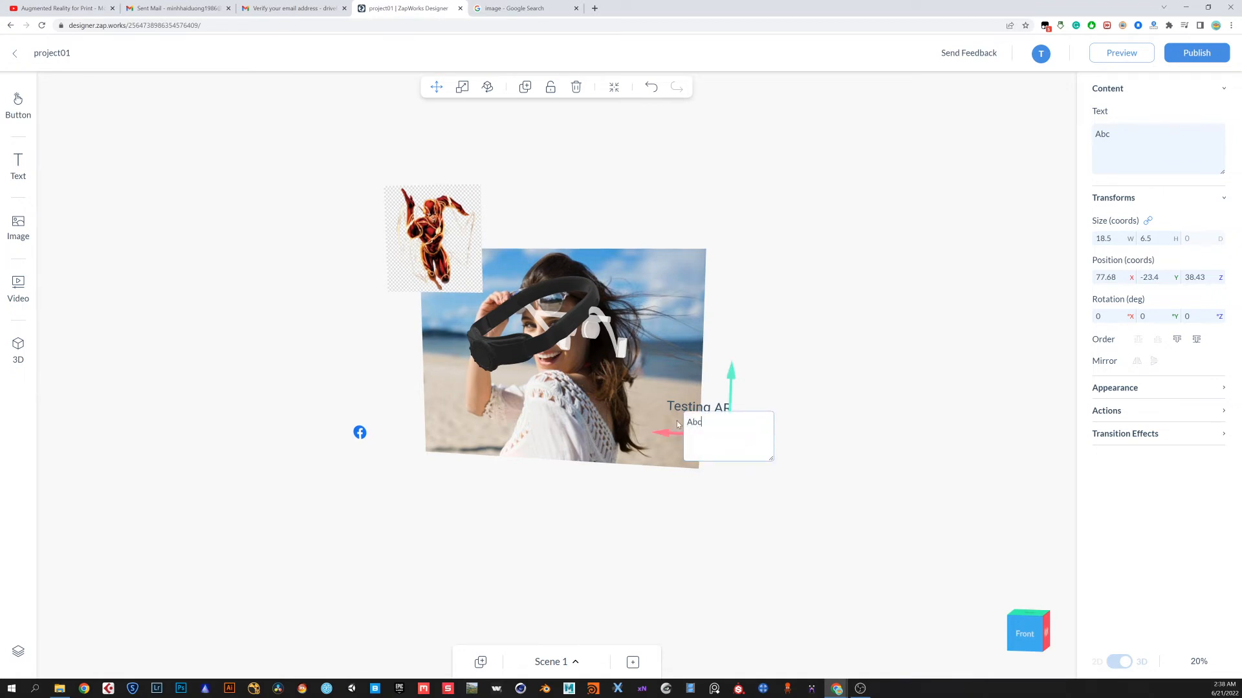
text(play the sound)
key(Return)
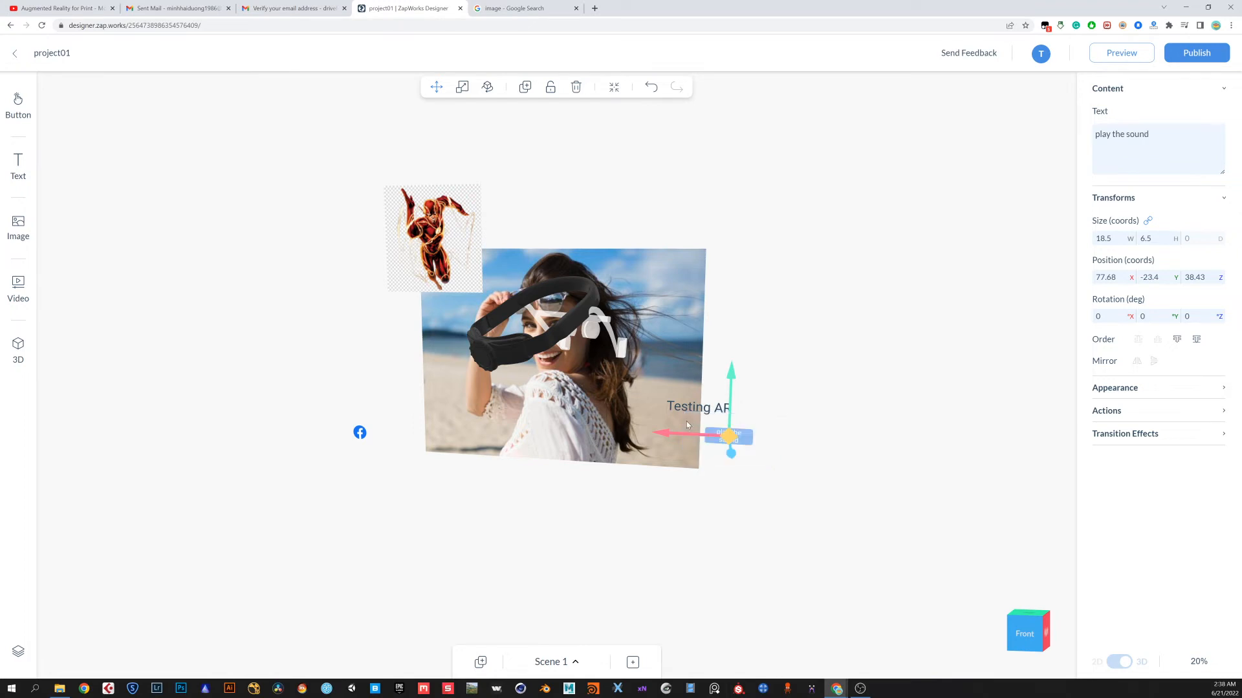
click(783, 408)
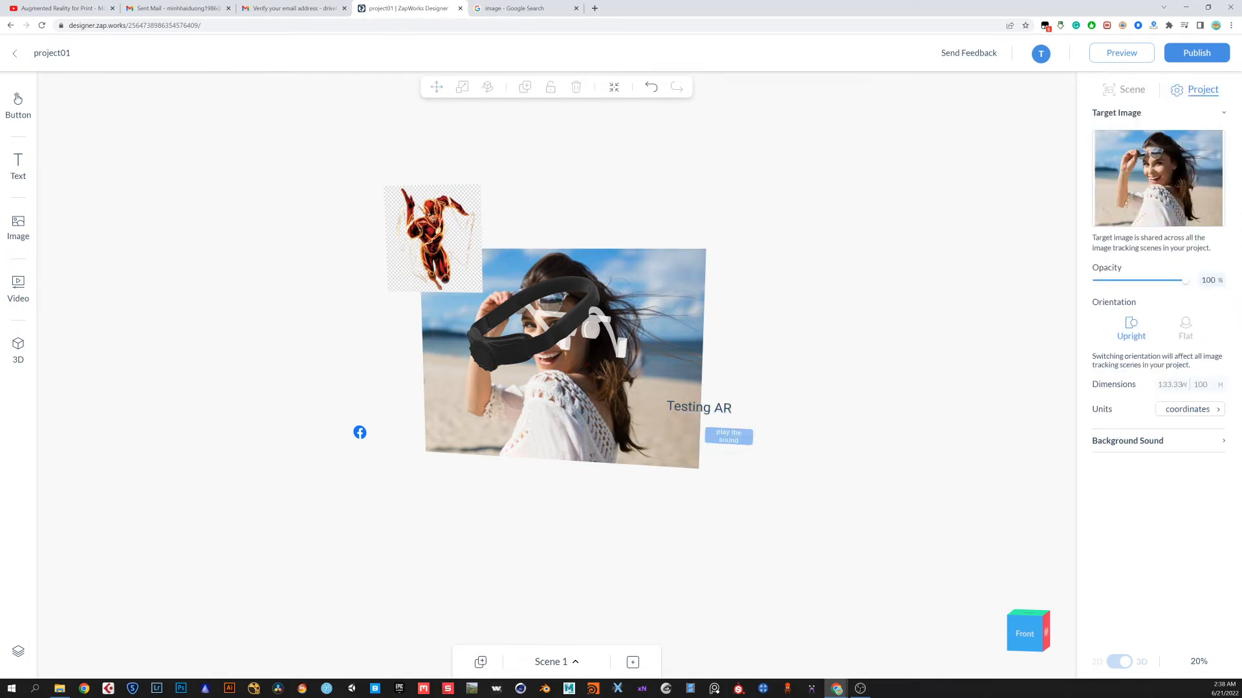
click(729, 435)
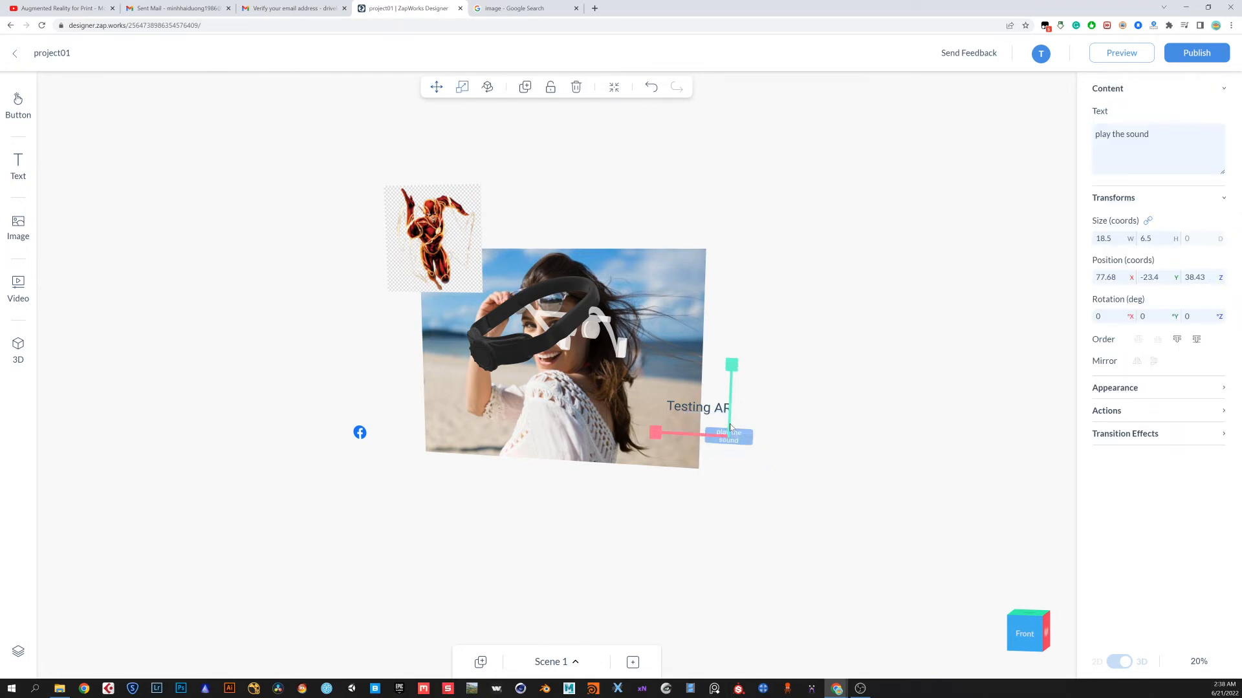
Enlarge the "play the sound" button to about 59 × 21 coords and set its label font height to 5.95
drag(731, 366, 754, 344)
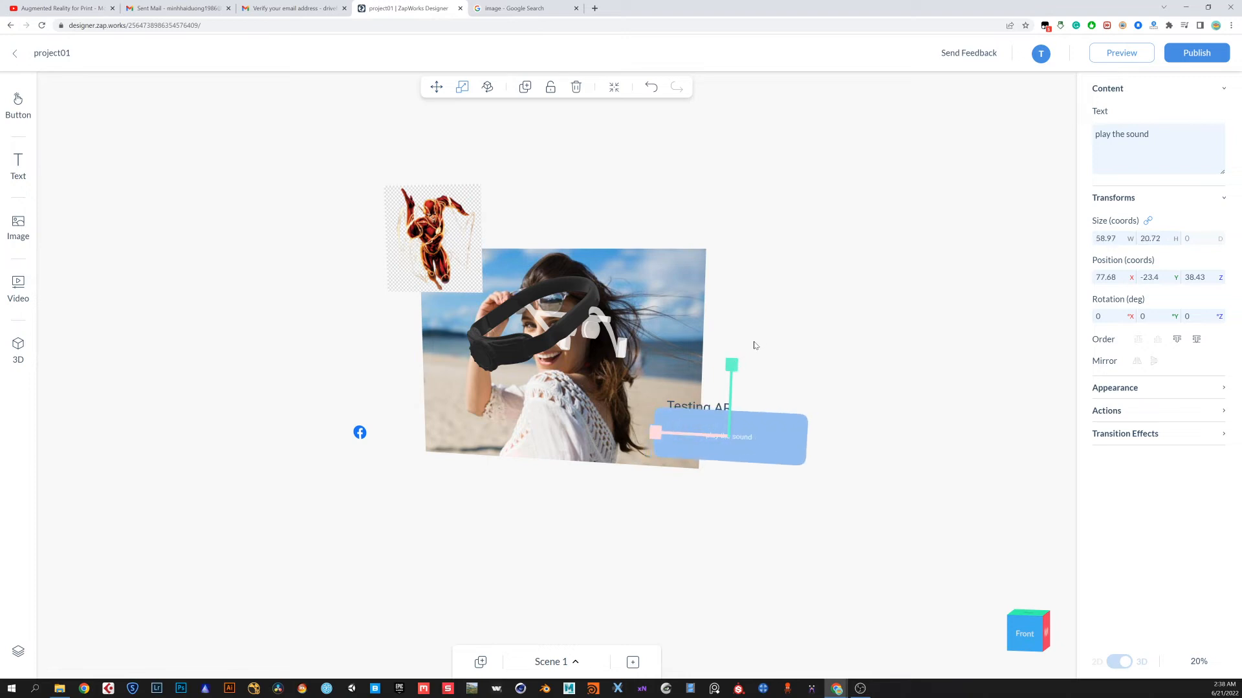
click(754, 345)
double_click(739, 440)
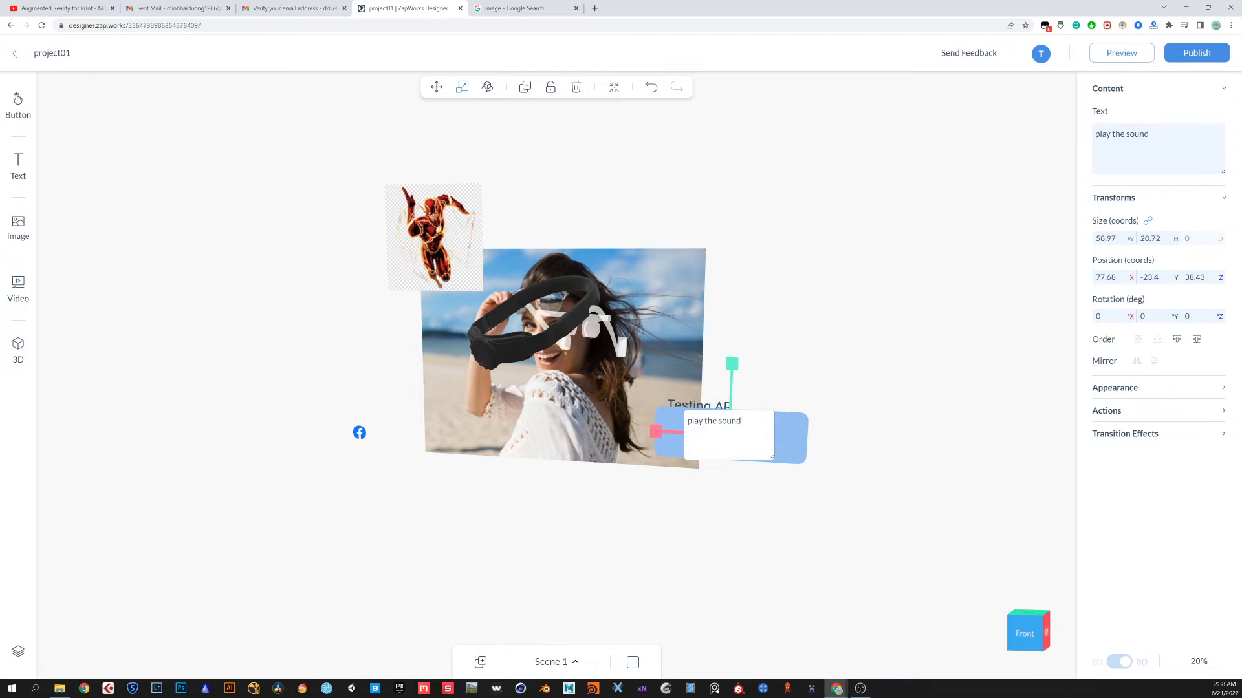
drag(741, 421, 686, 420)
click(1146, 389)
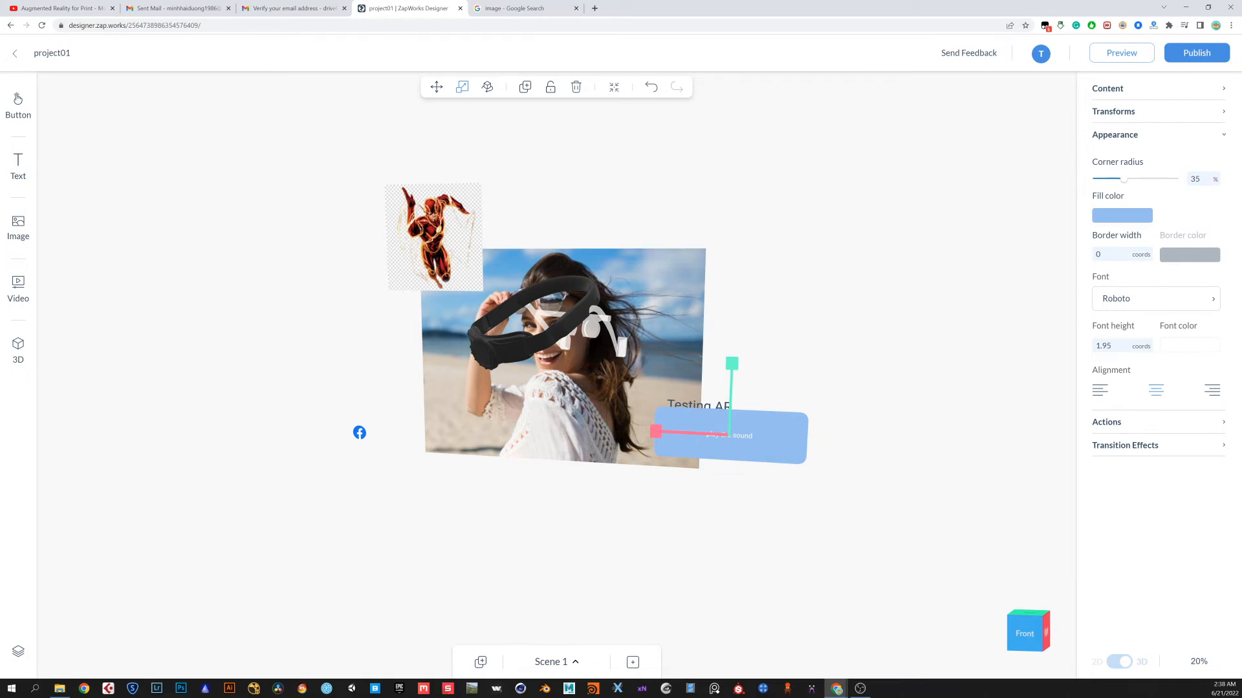
click(1111, 346)
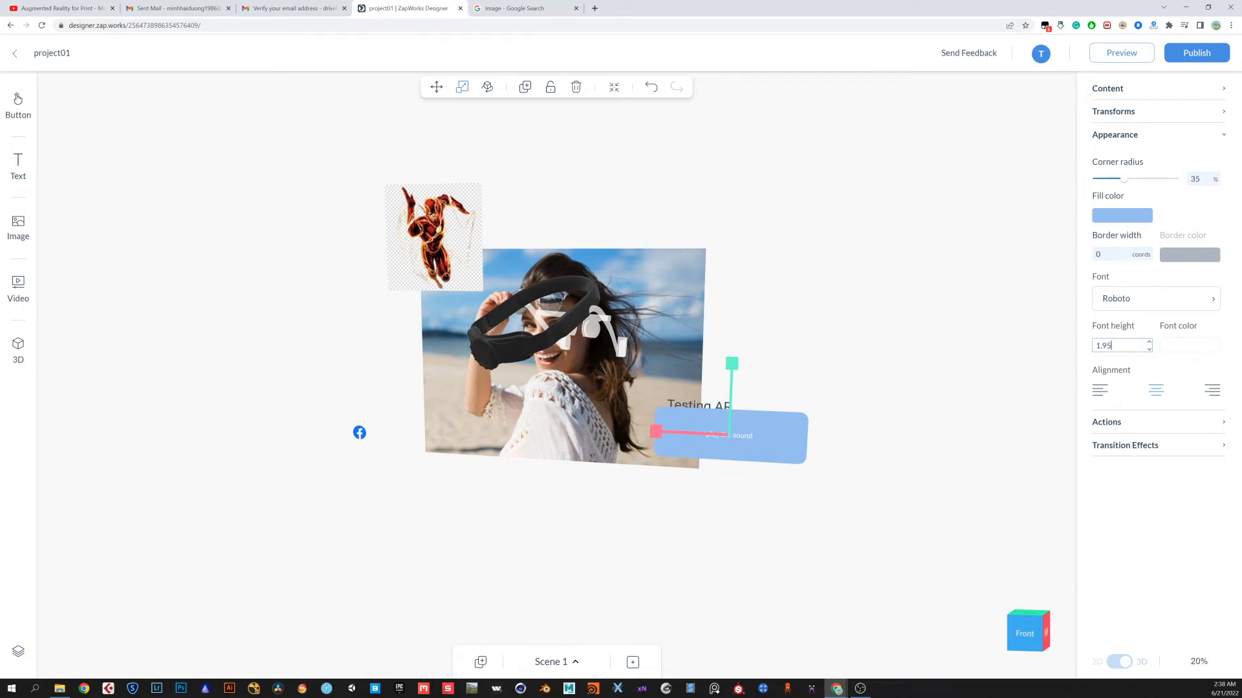
click(1147, 342)
click(1148, 342)
click(1147, 342)
click(1148, 342)
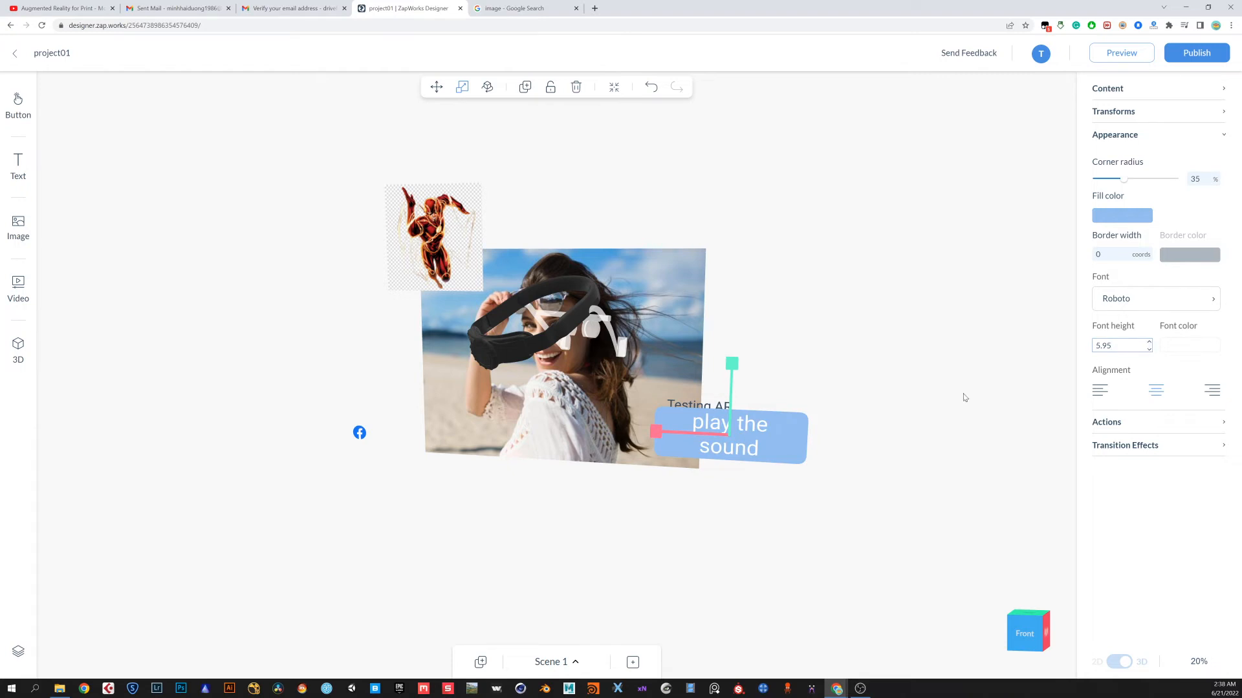
click(808, 411)
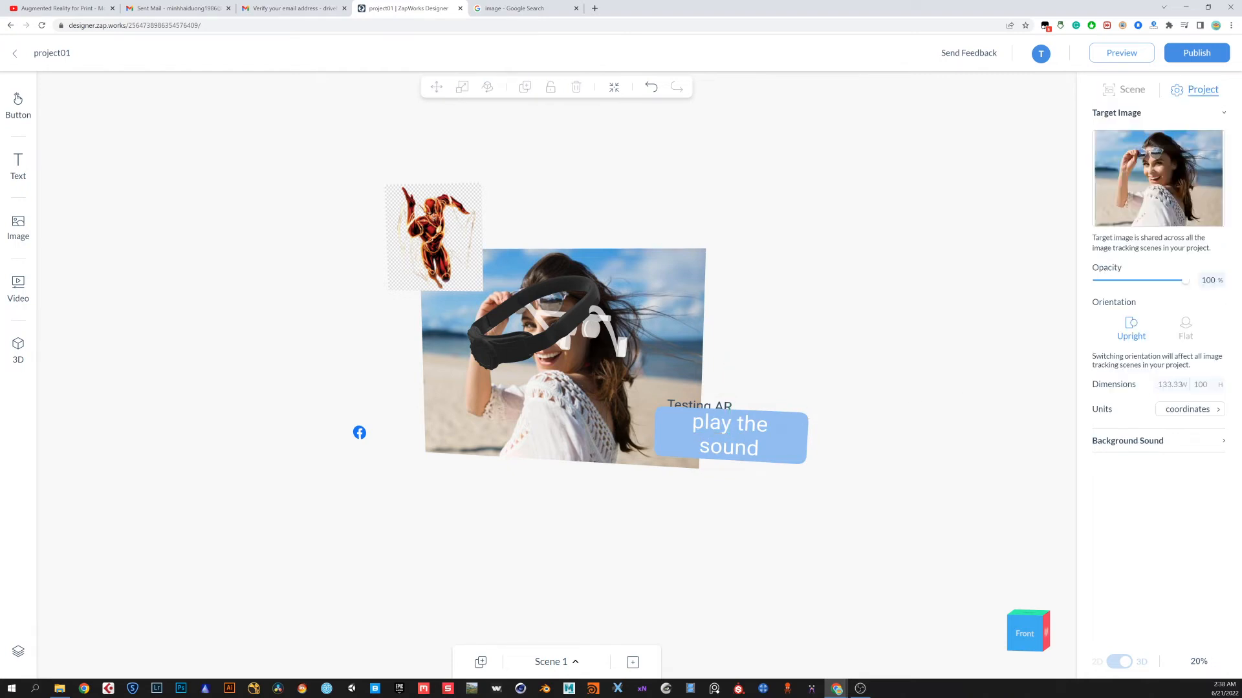
Set the button's on-tap action to Plays sound
drag(867, 483, 754, 496)
drag(651, 515, 815, 497)
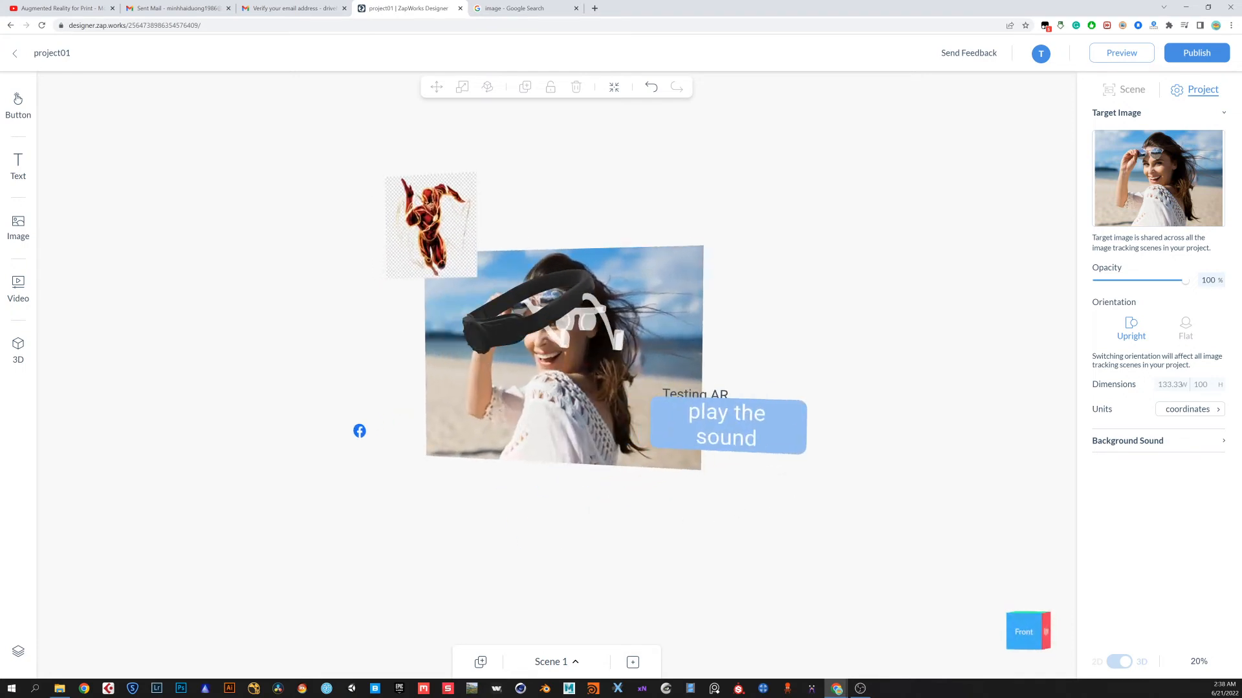
click(796, 433)
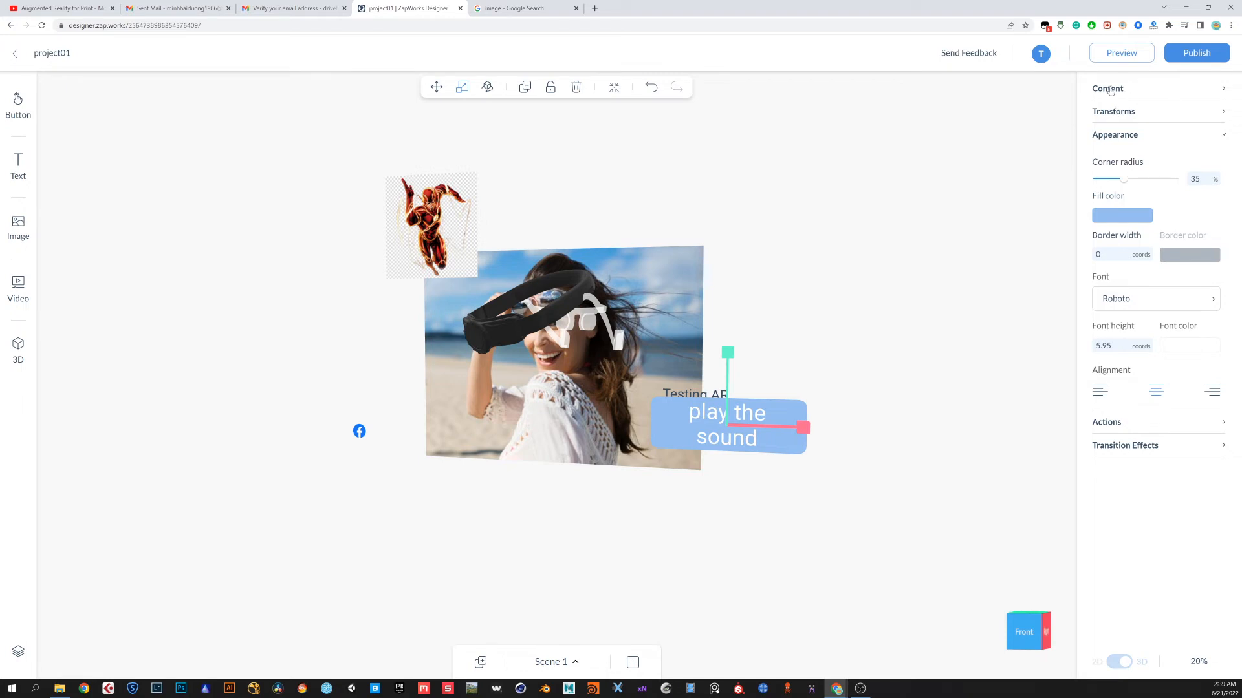
click(1224, 138)
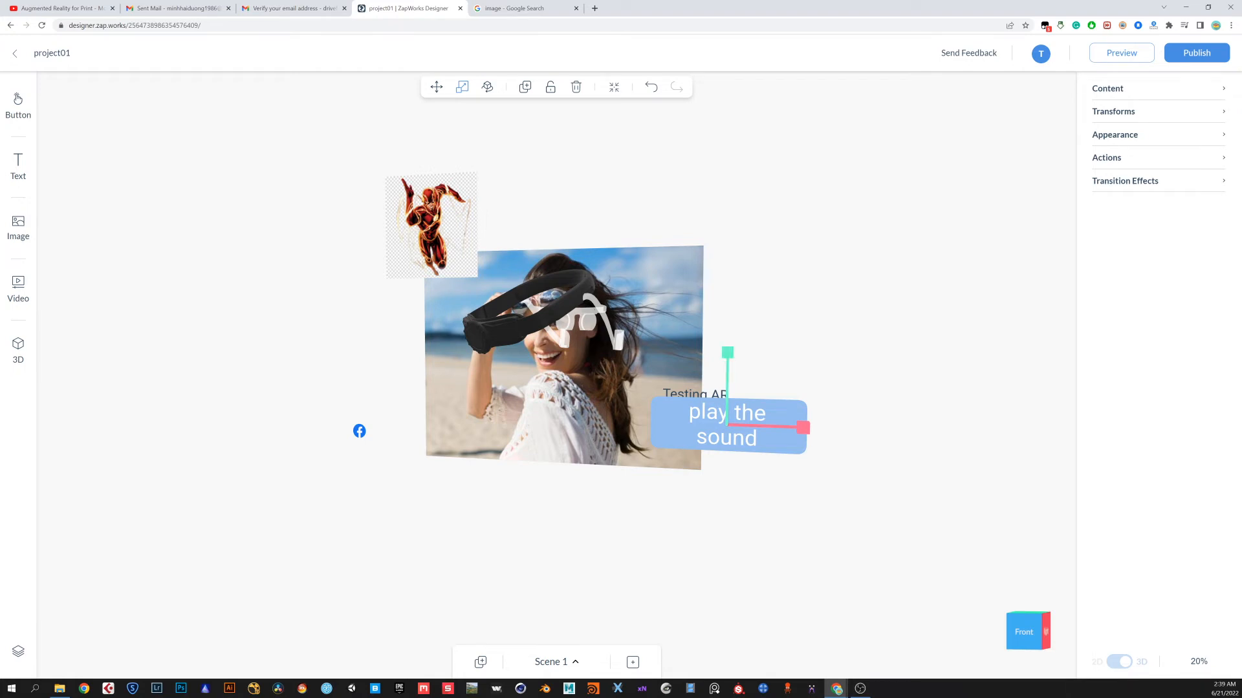
click(1133, 165)
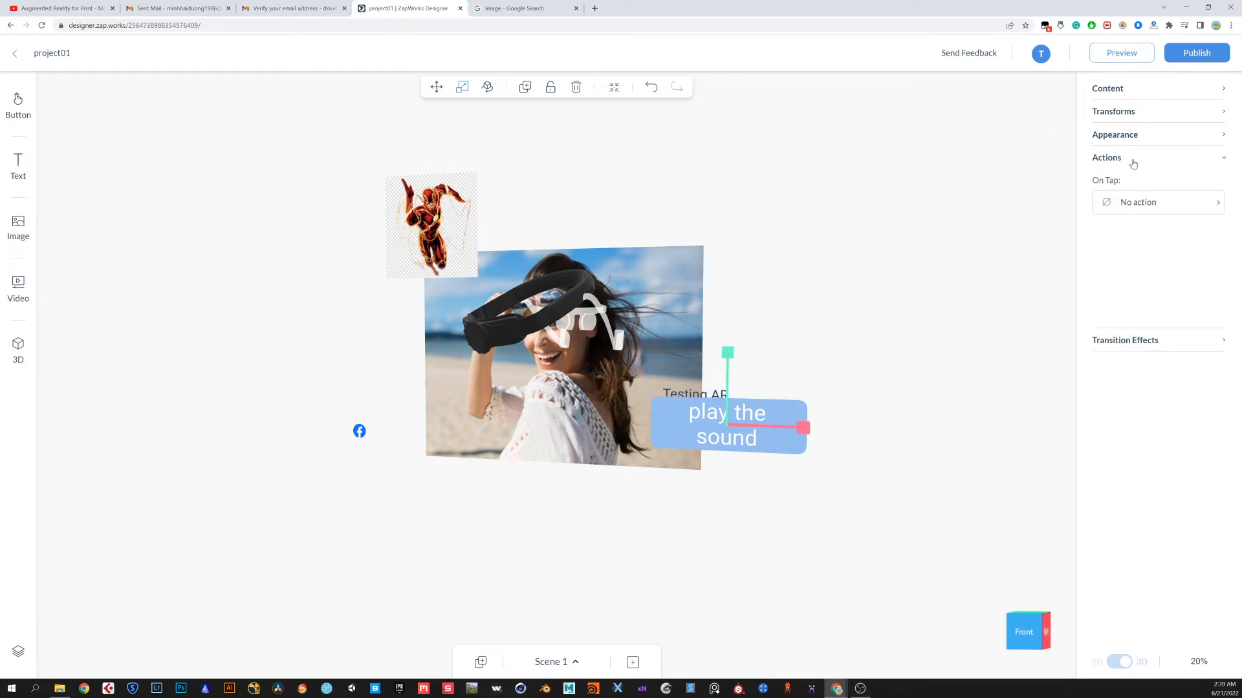
click(1164, 205)
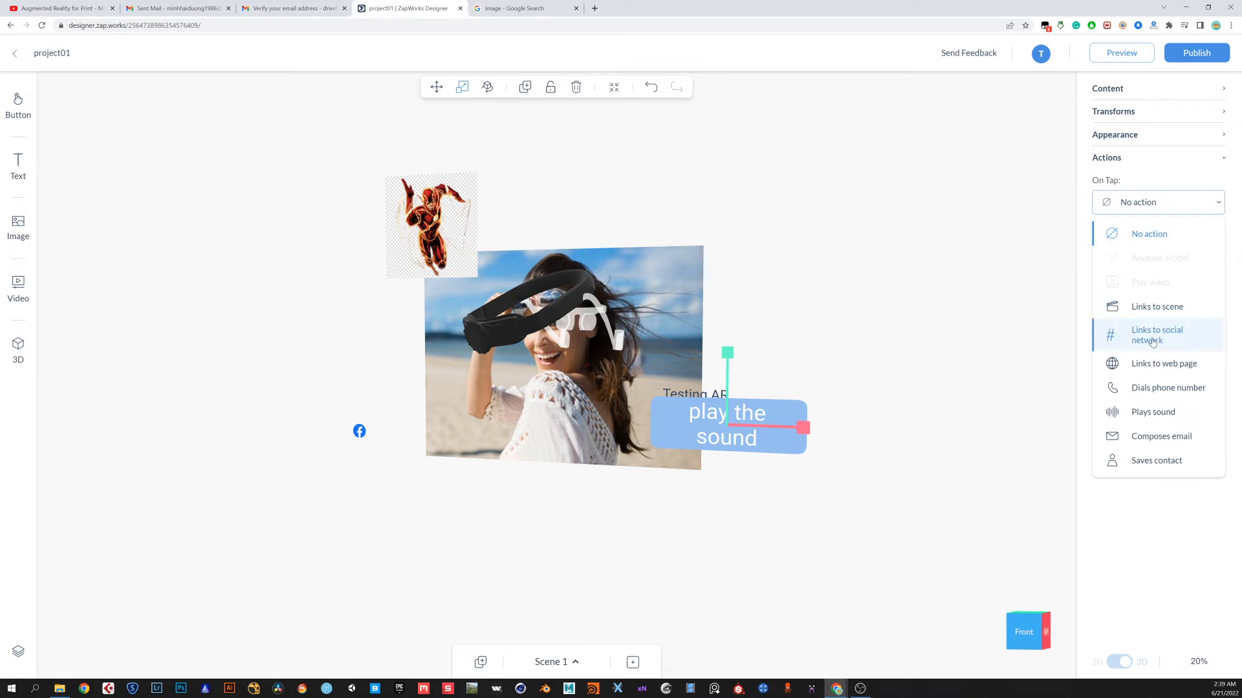
click(1168, 415)
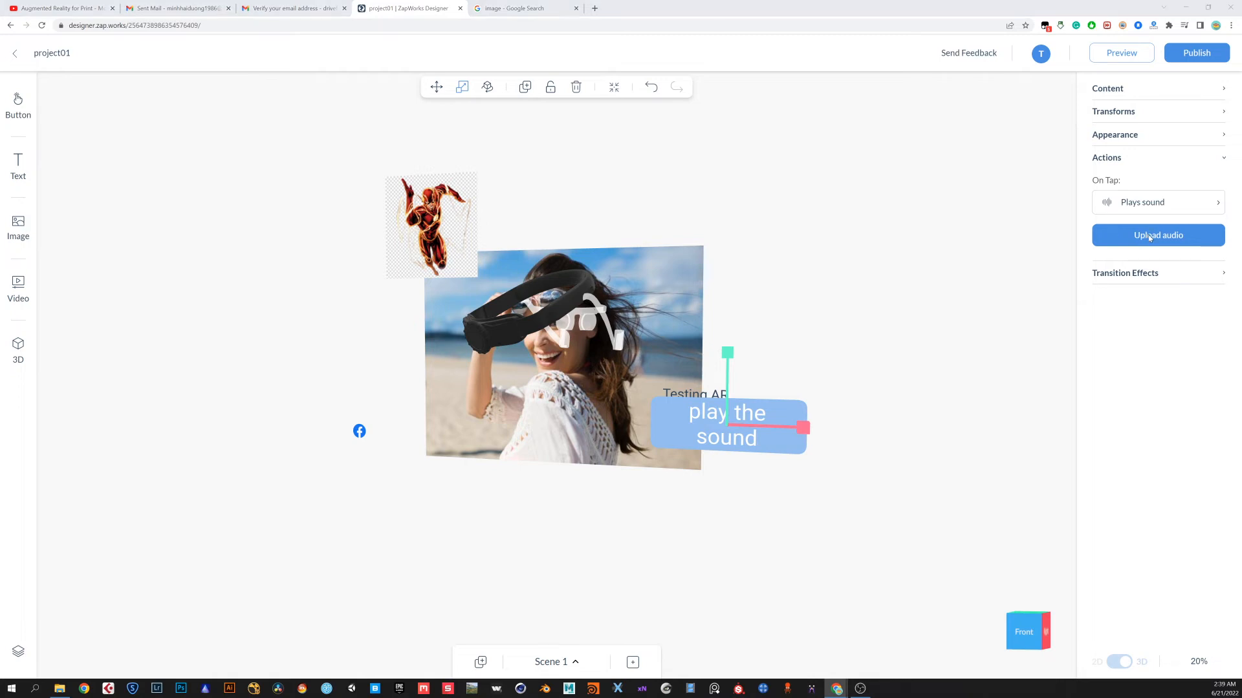
Upload the audio file "Nhung tieng tho dai - Lan Nha.mp3" and use it as the button's sound
click(1151, 236)
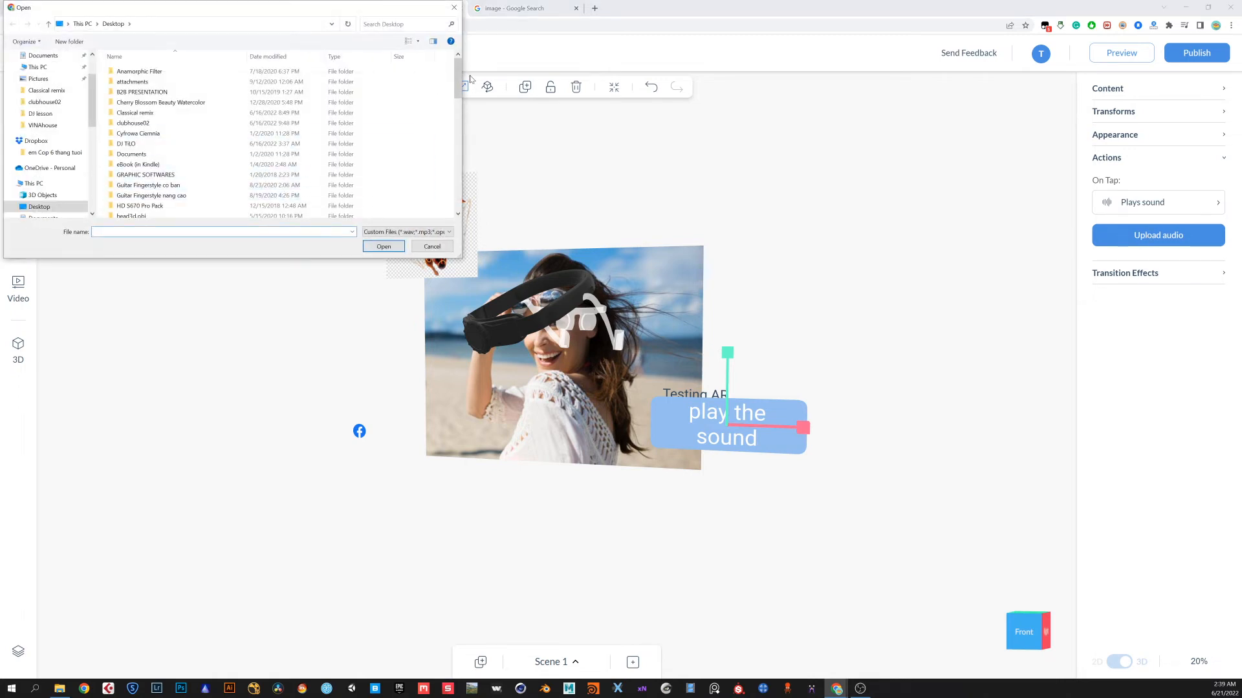
drag(458, 81, 457, 171)
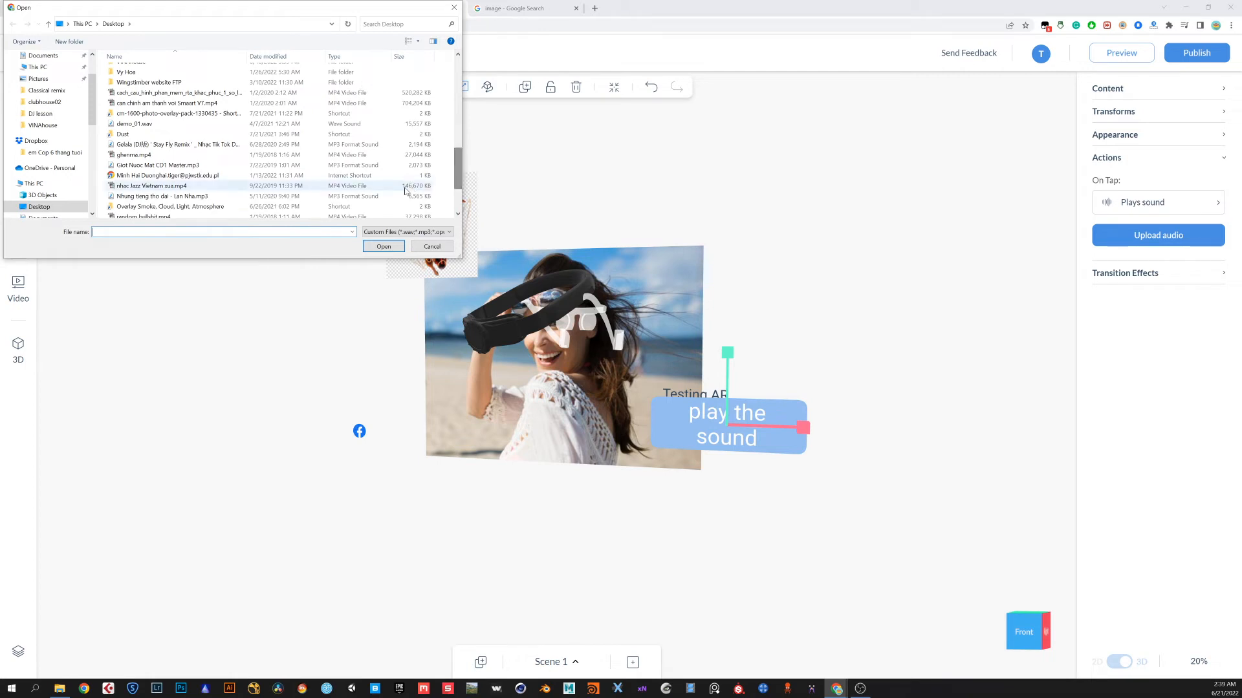
click(185, 197)
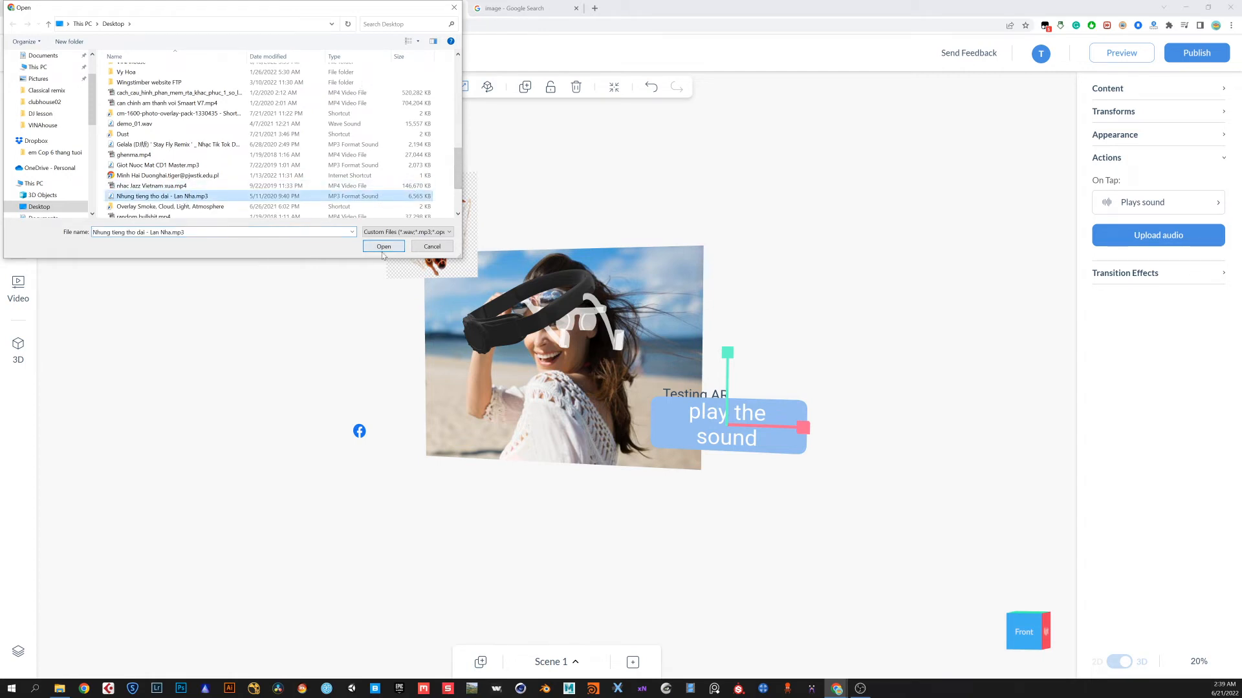
click(390, 248)
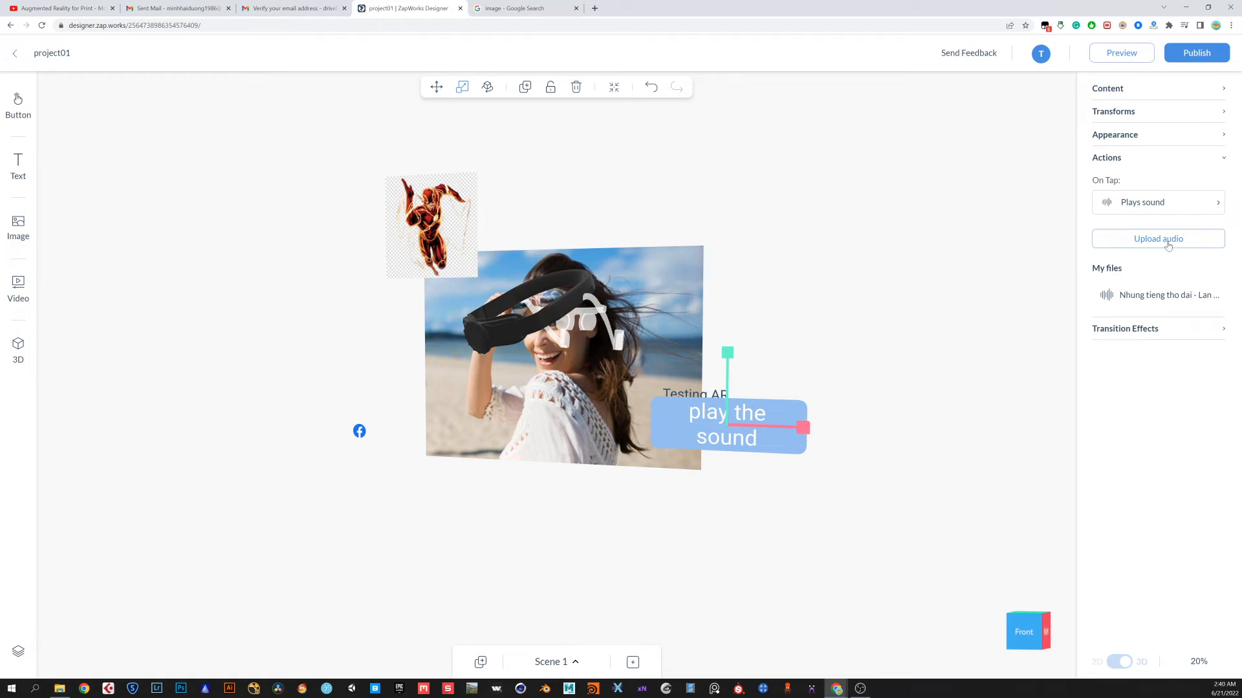
mouse_move(1119, 303)
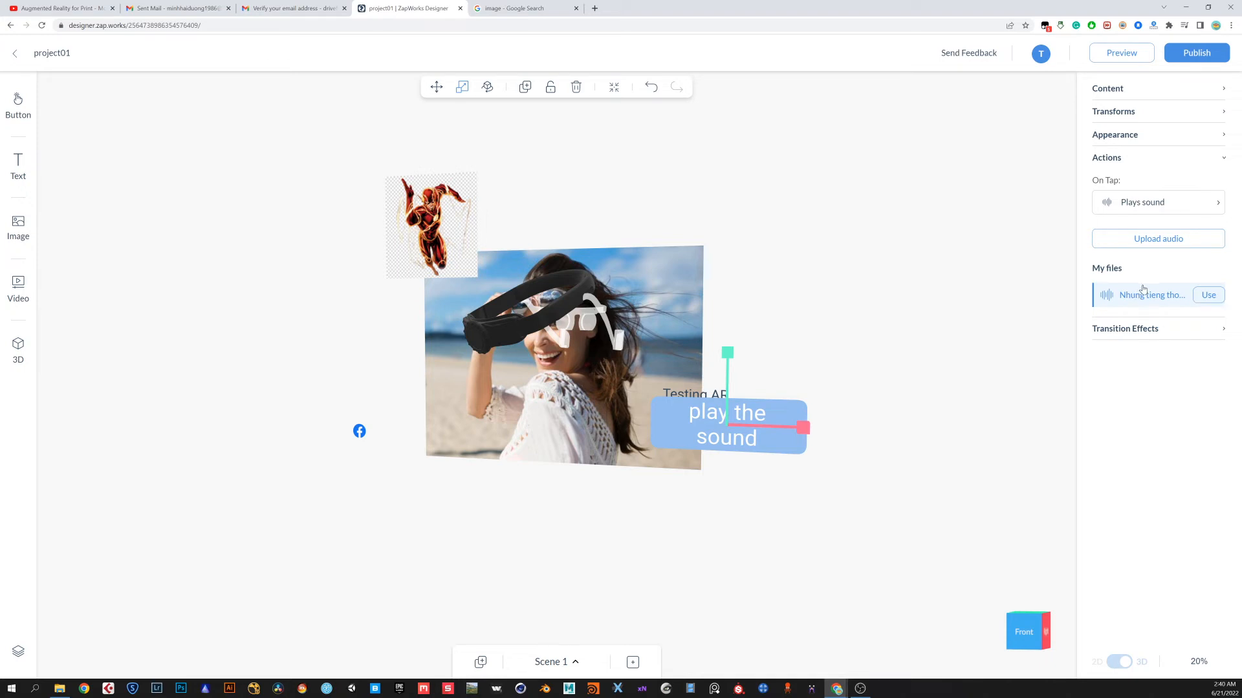
click(1201, 299)
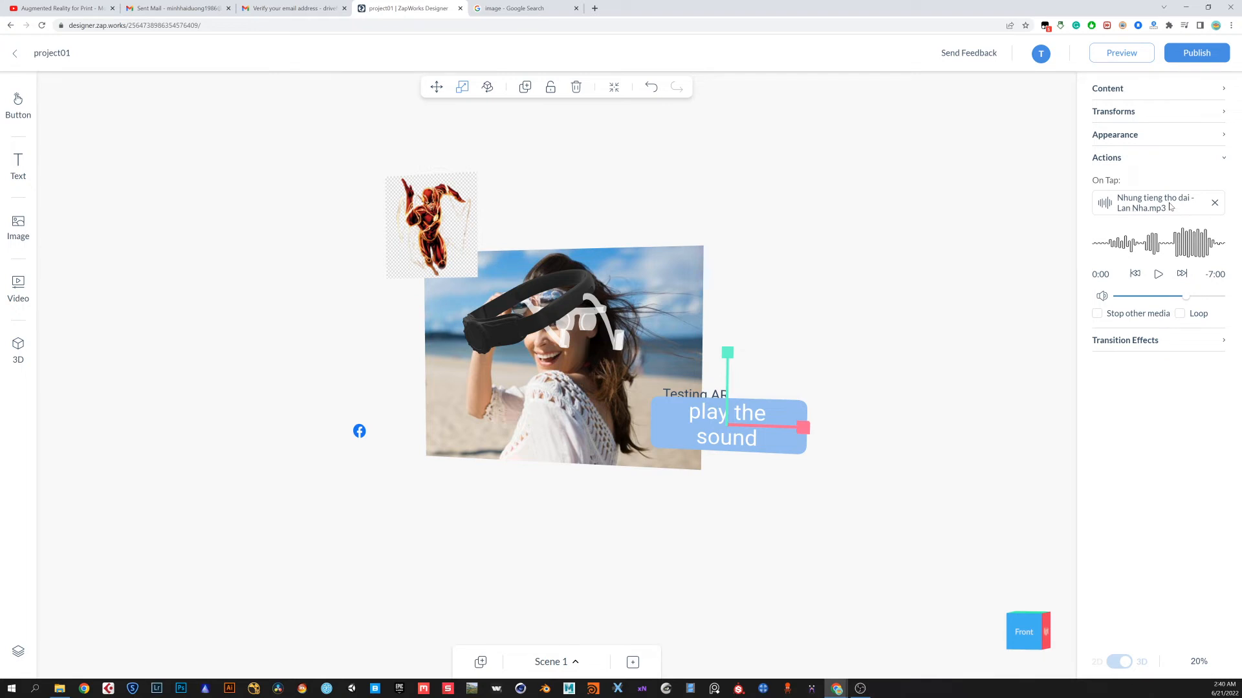
Open the project preview and close it again
click(978, 241)
click(1124, 53)
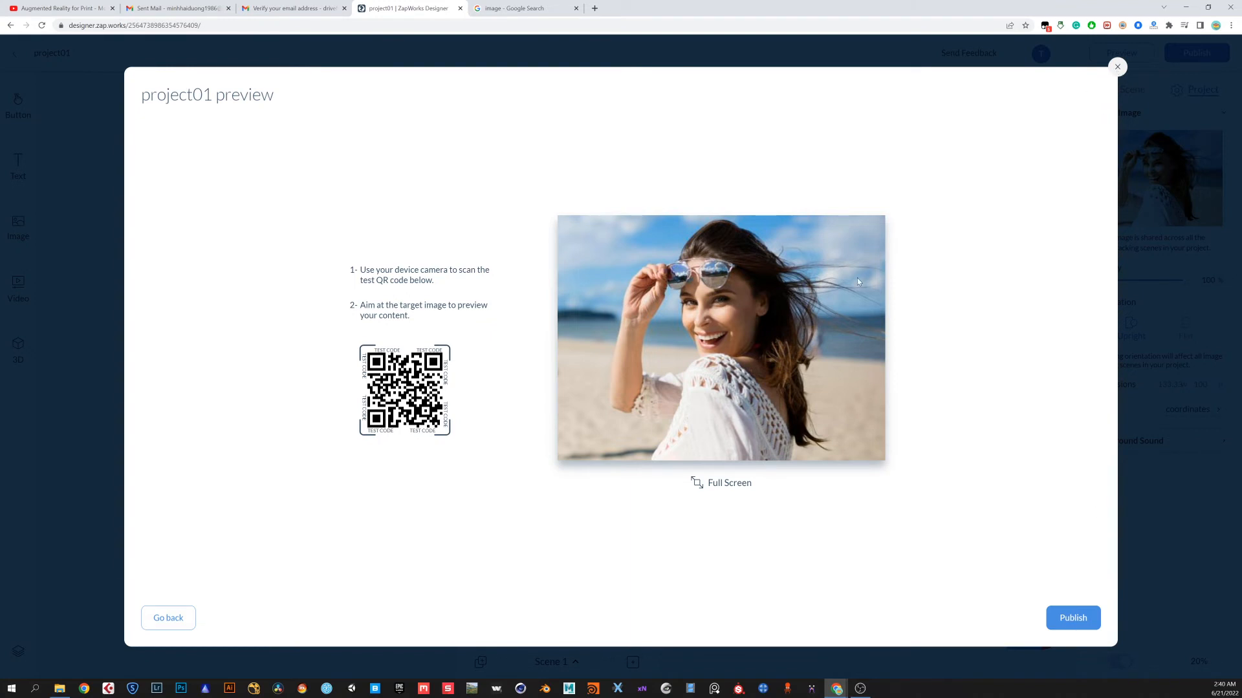
click(1117, 67)
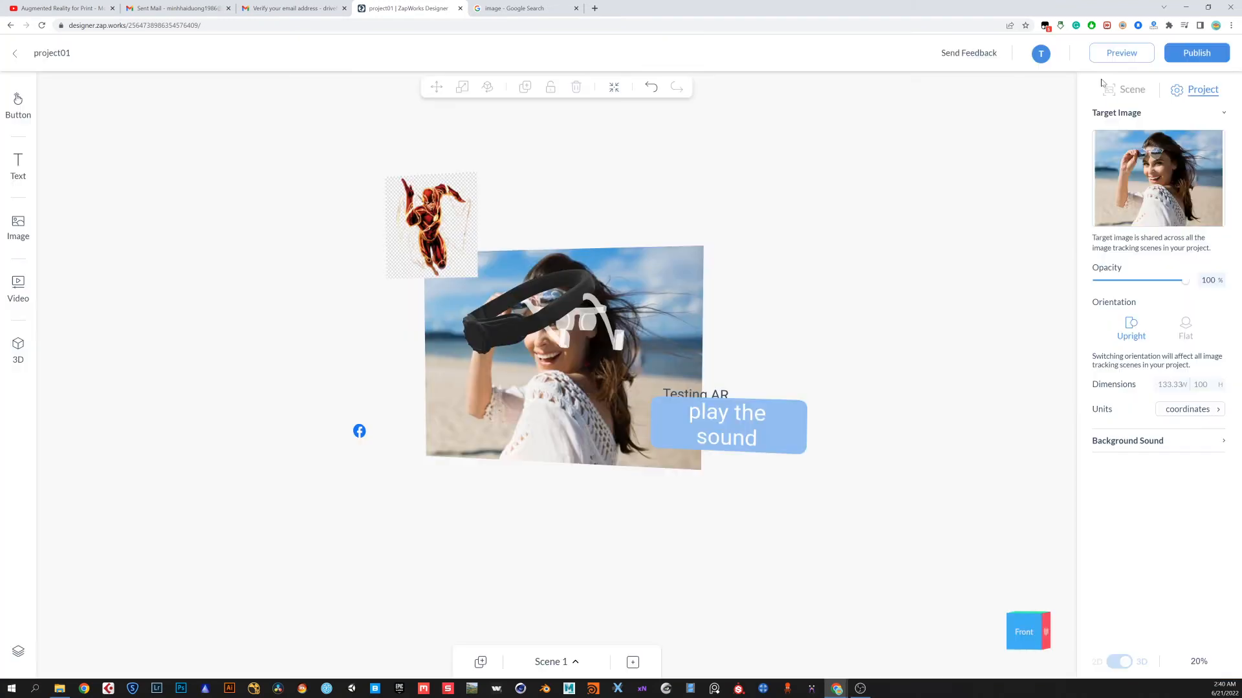
Orbit around the scene to inspect the placed content from different angles
drag(828, 448, 783, 434)
drag(898, 464, 522, 297)
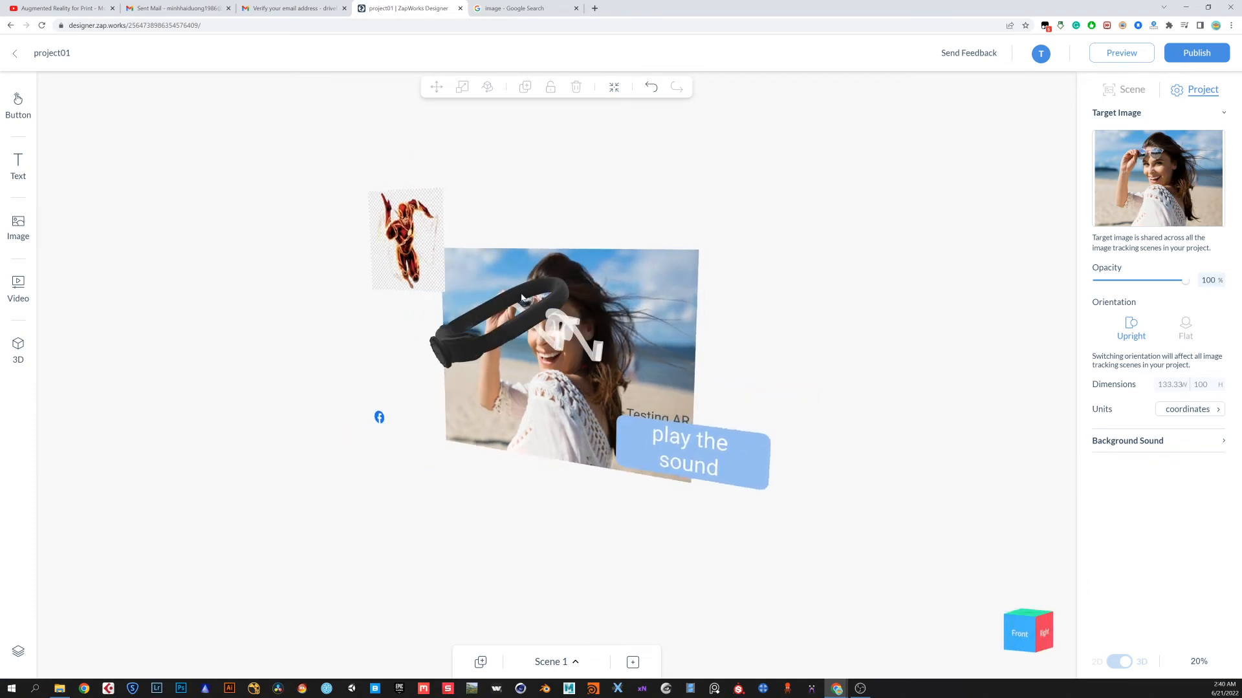
click(472, 354)
drag(501, 485, 574, 482)
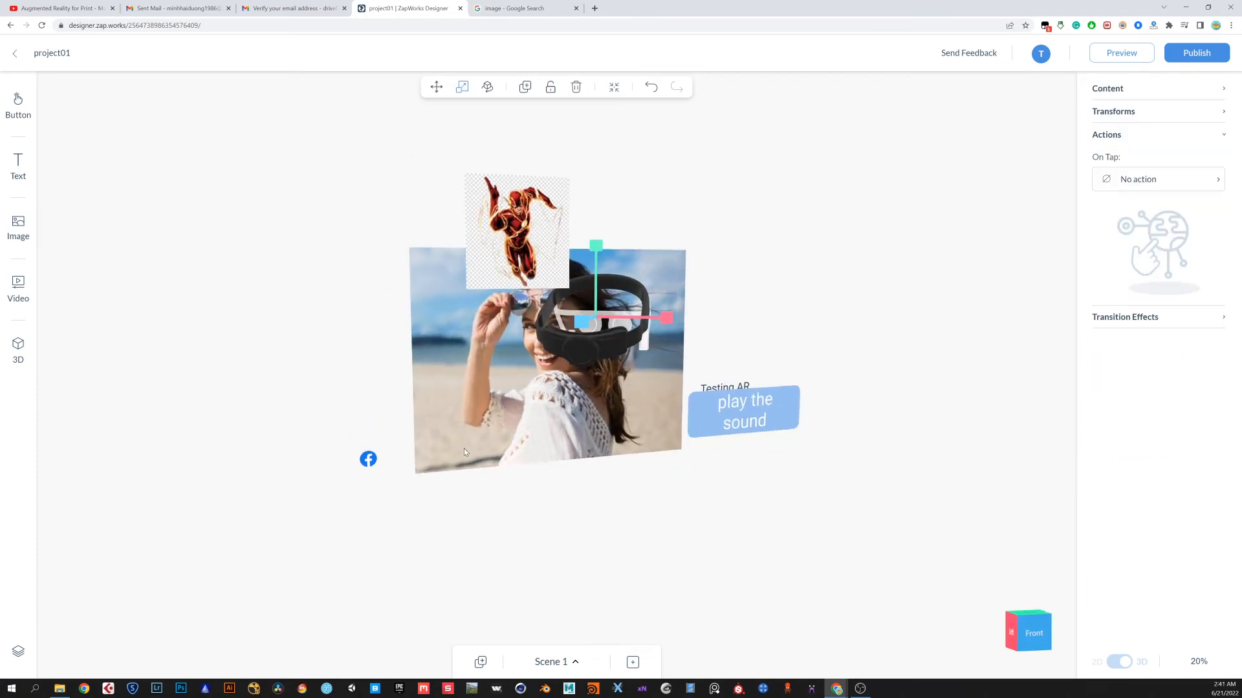
click(365, 462)
click(689, 514)
drag(712, 515, 681, 516)
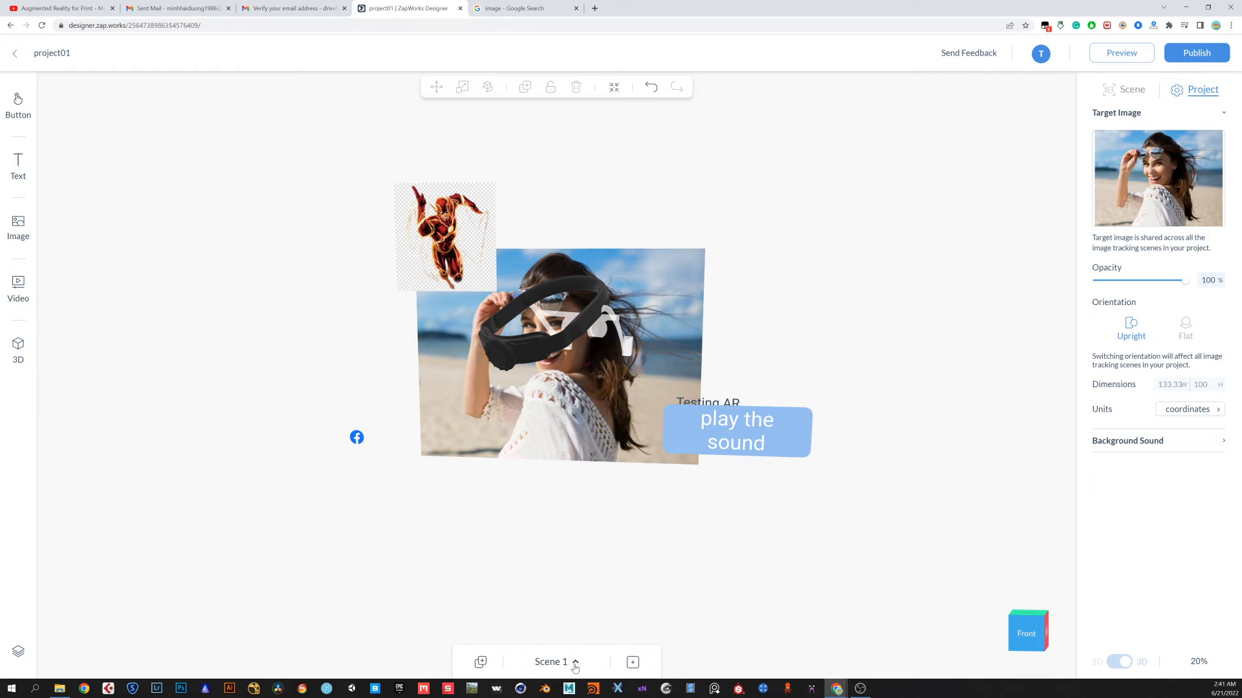
drag(703, 505, 726, 462)
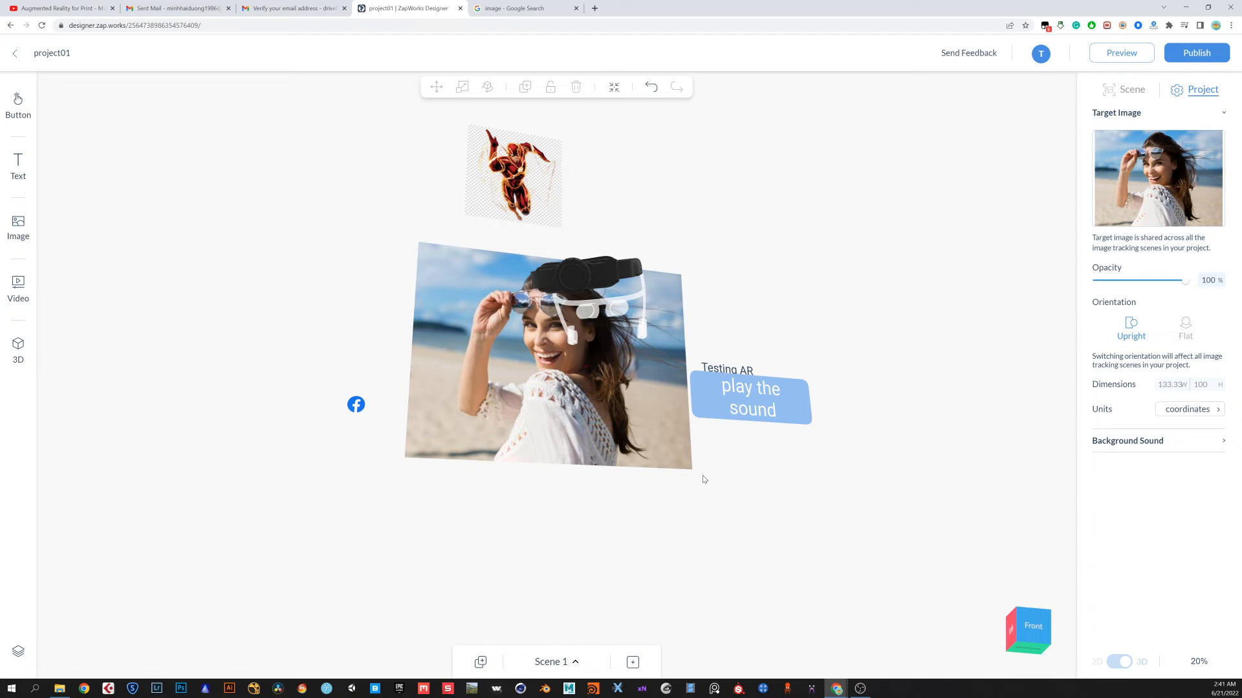
drag(716, 476, 697, 512)
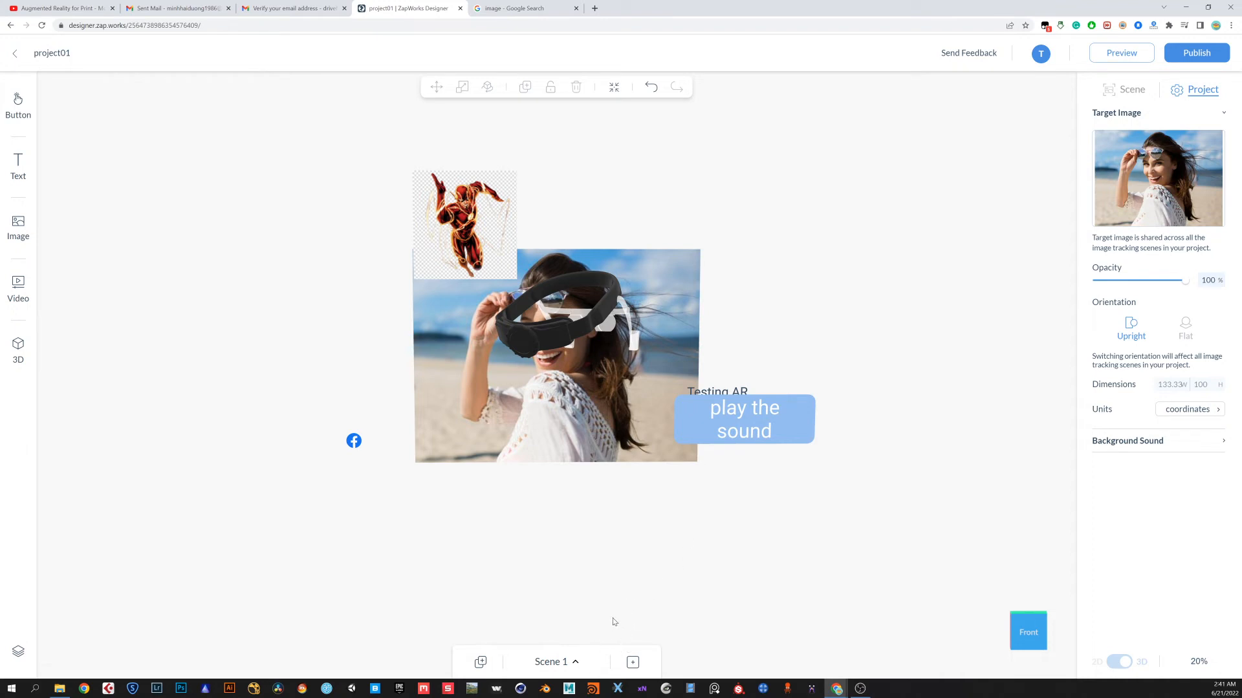
Add a new scene using Image Tracking
click(632, 664)
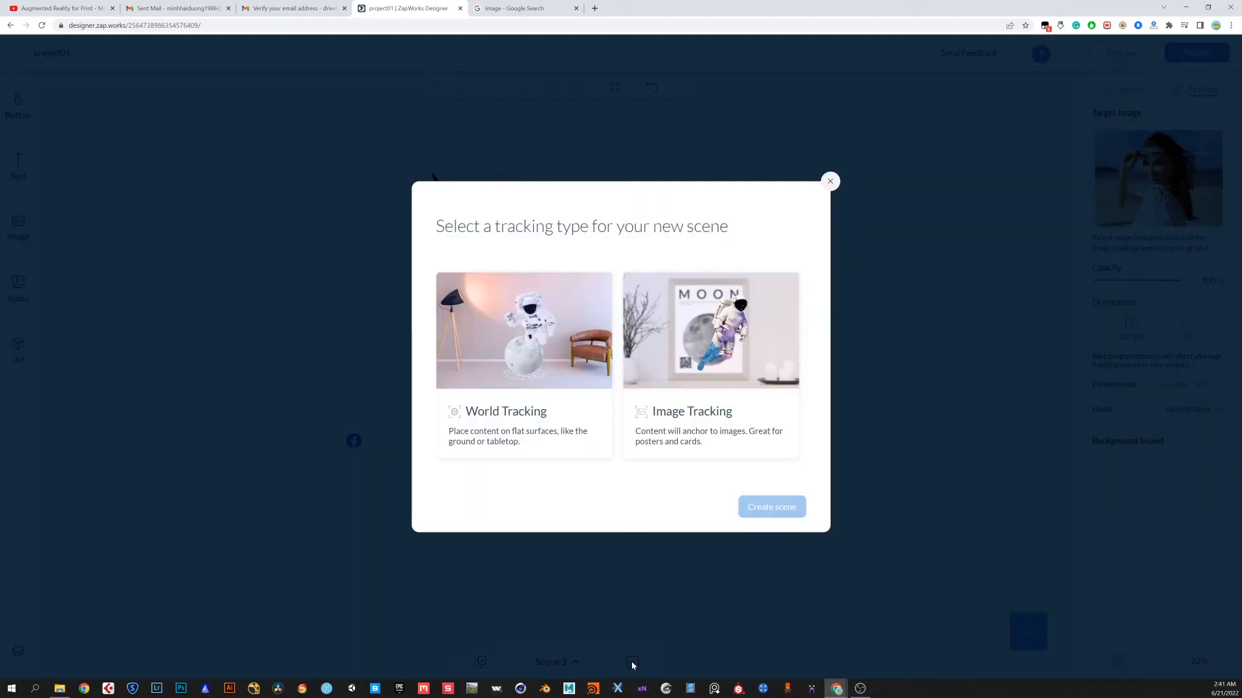
click(701, 344)
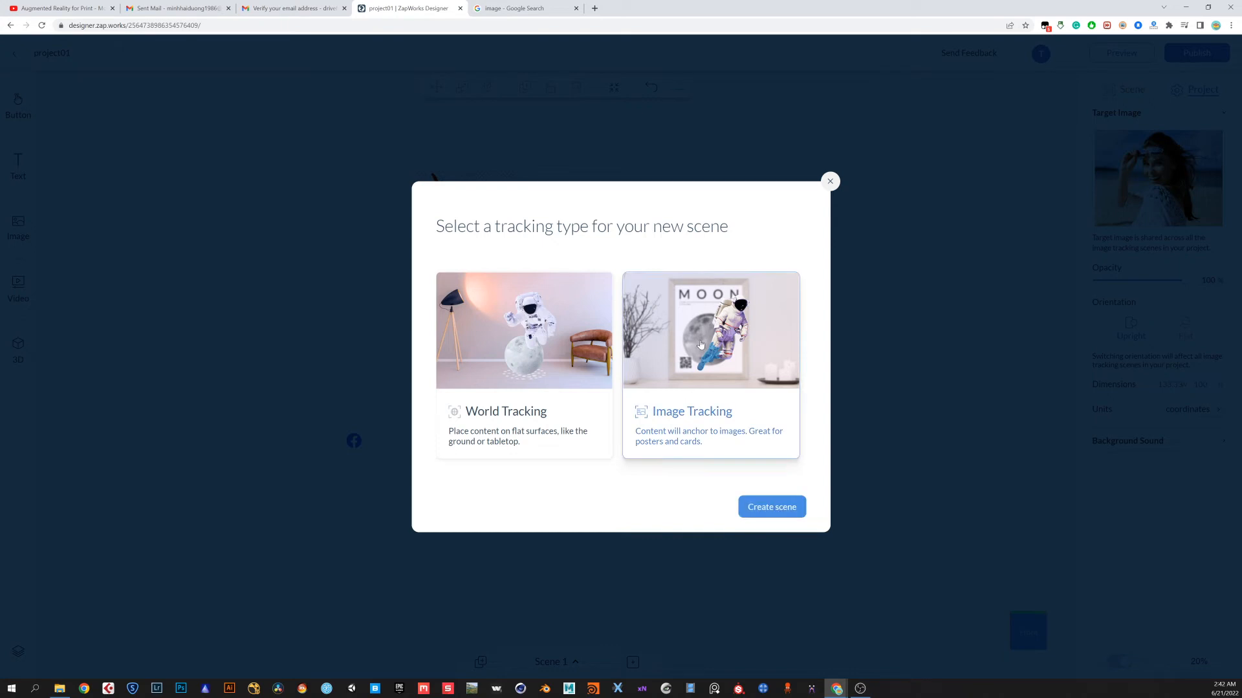
click(769, 512)
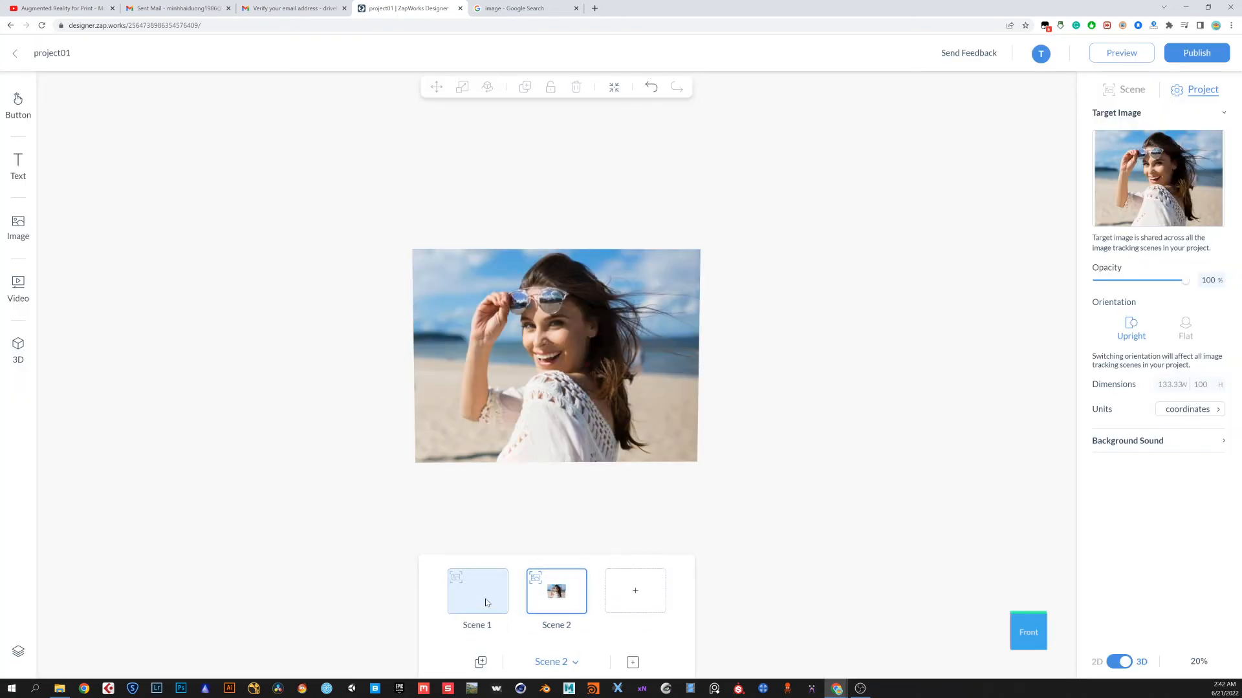
Switch between Scene 1 and Scene 2 to compare their contents, ending in Scene 2
click(563, 664)
click(564, 666)
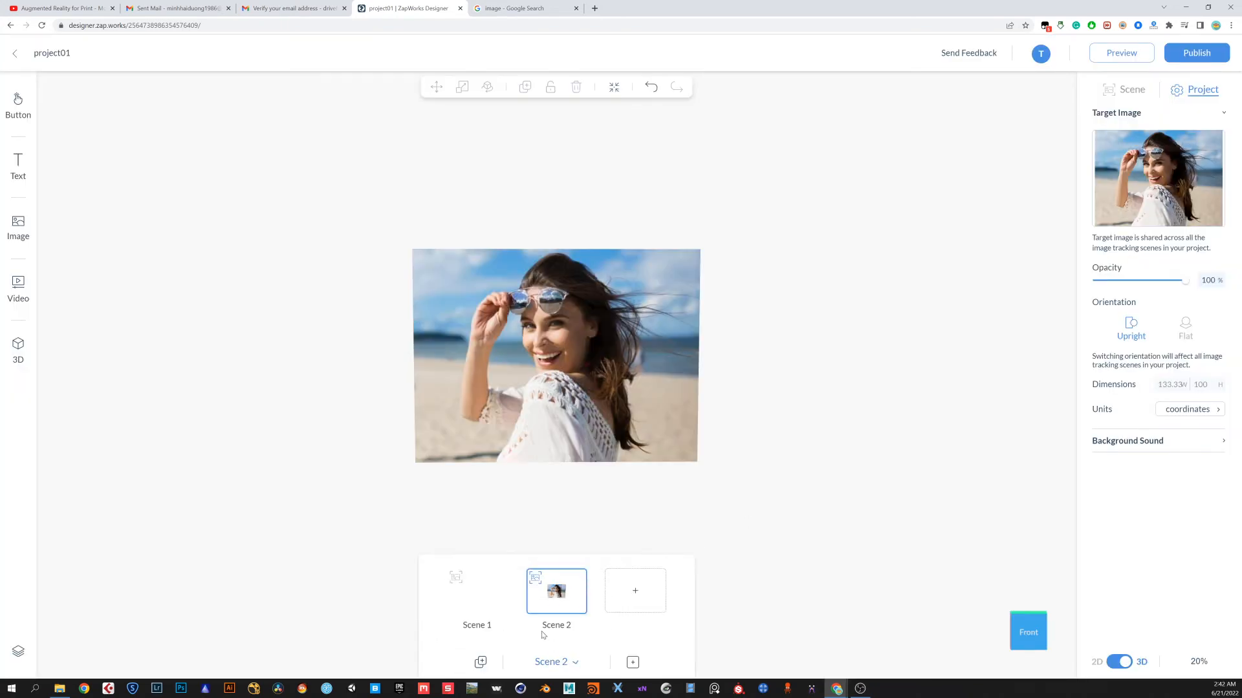
click(489, 606)
click(558, 594)
click(494, 601)
click(561, 593)
click(491, 598)
click(561, 594)
click(490, 596)
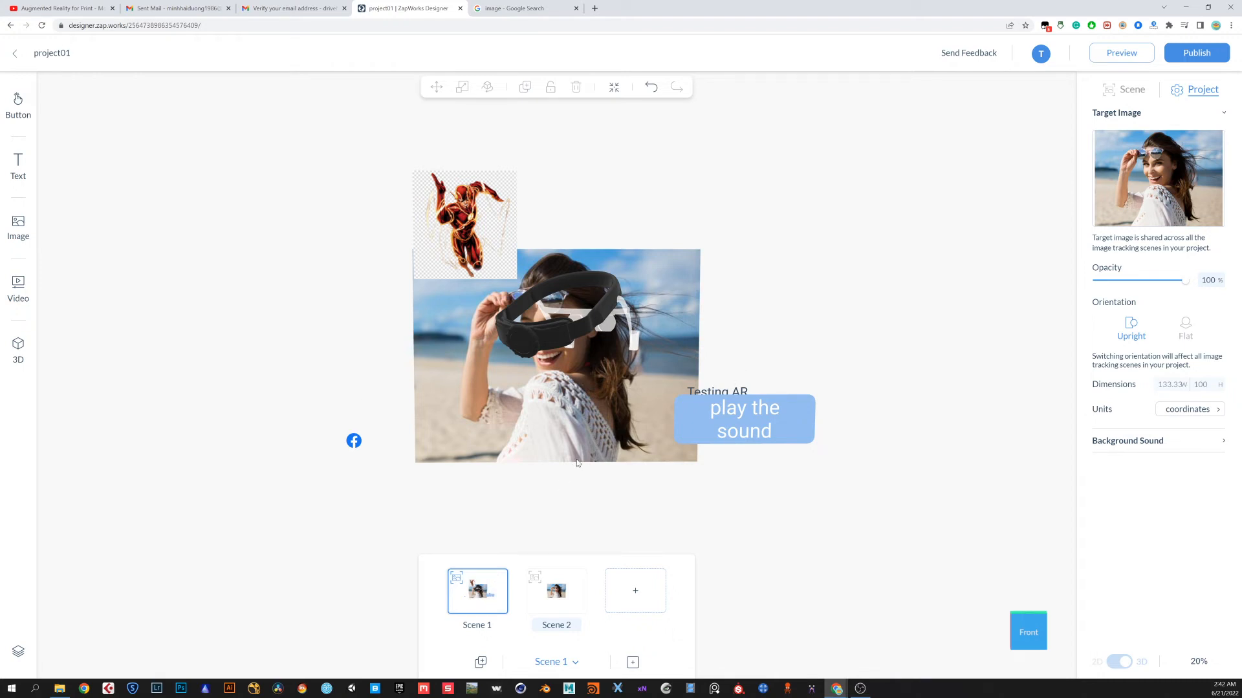
click(551, 595)
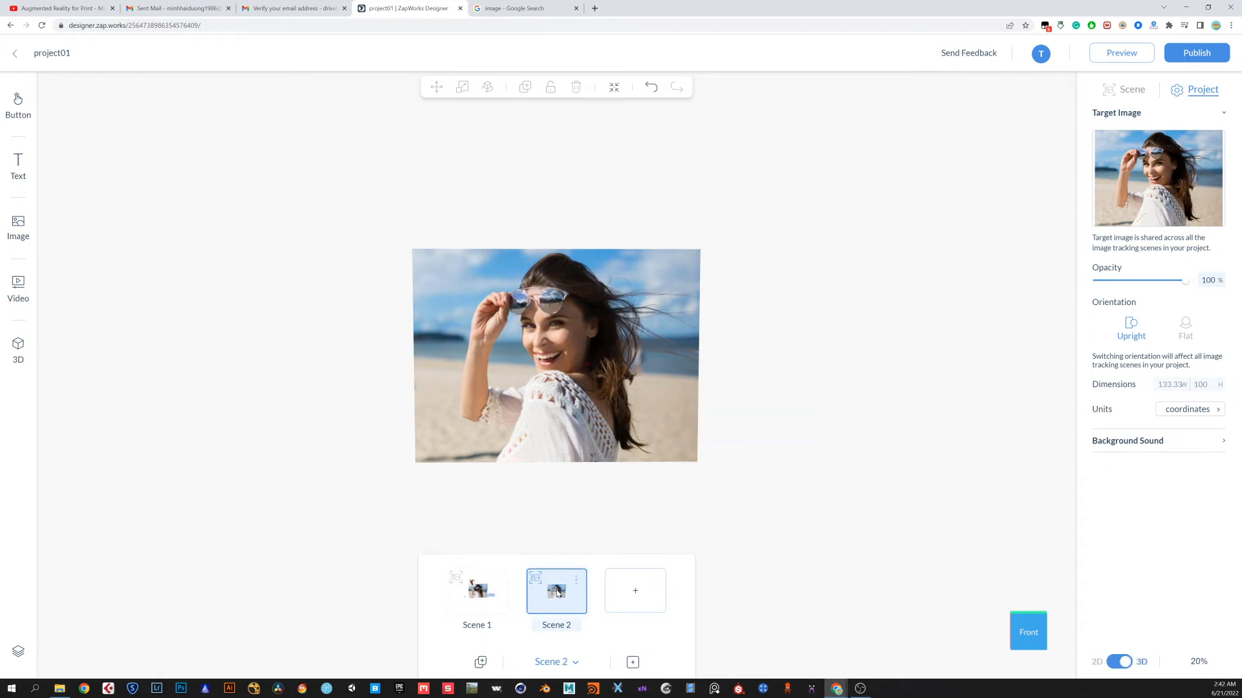
Add the fox 3D model to Scene 2 near the photo's lower-left area
drag(554, 488, 731, 530)
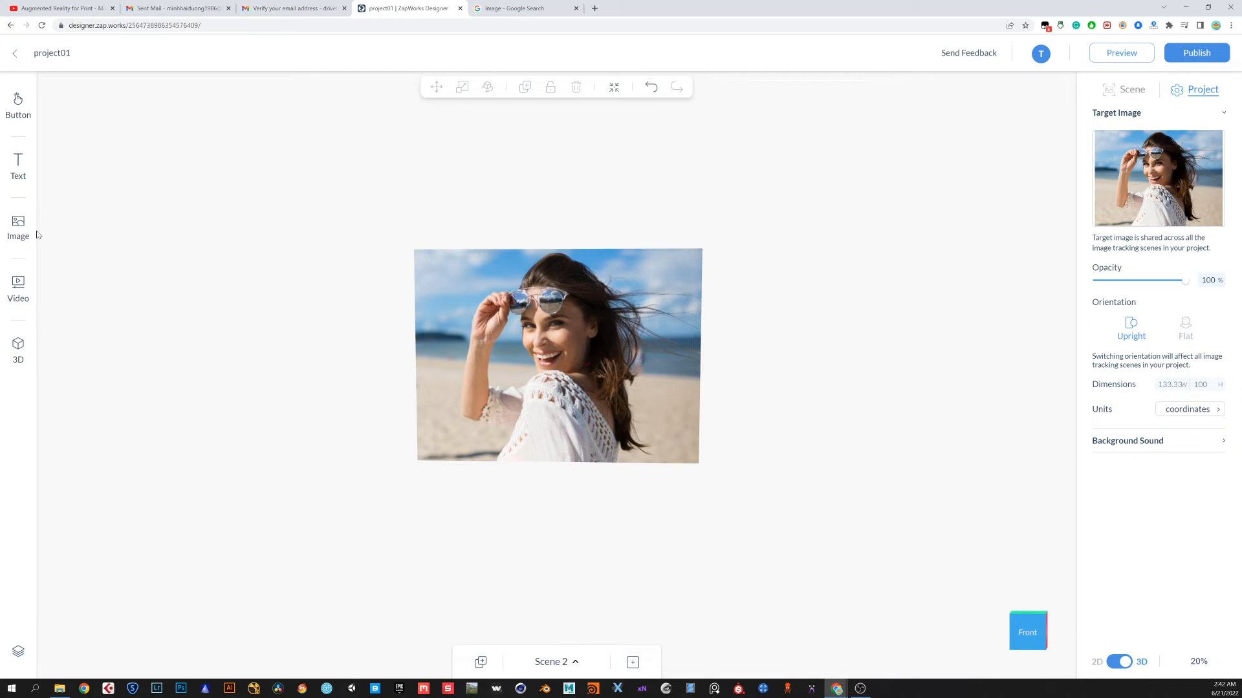
click(18, 351)
scroll(120, 362, down, 2)
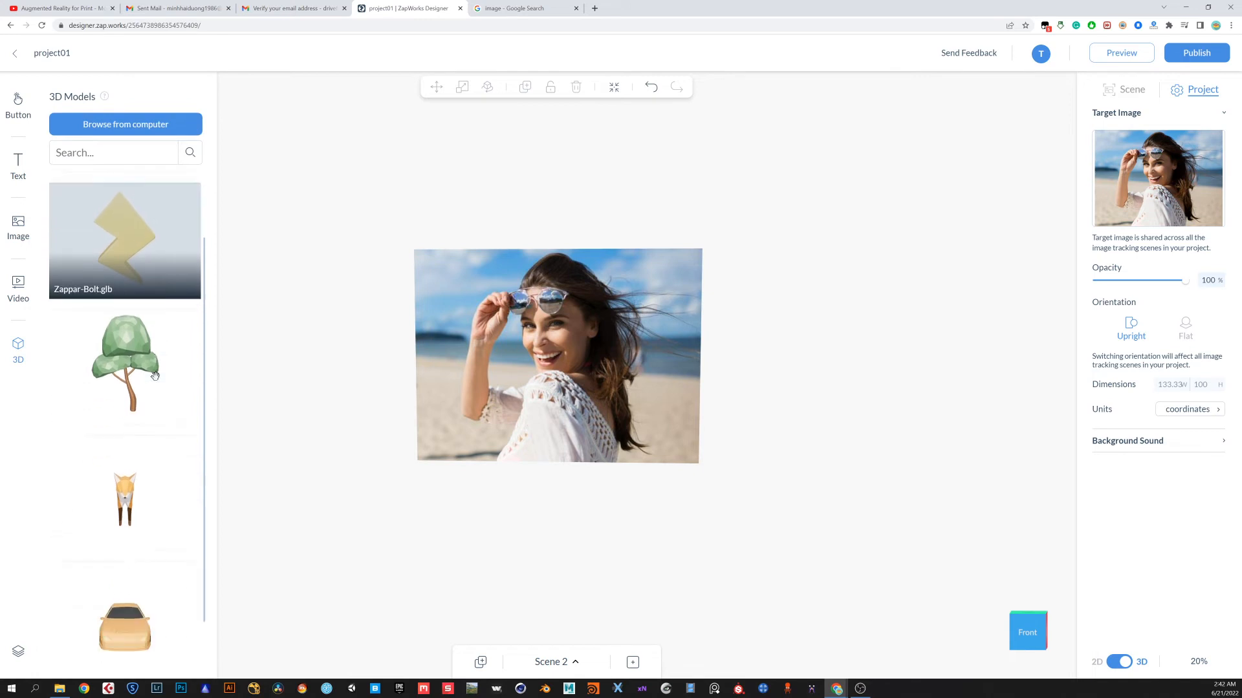
drag(132, 470, 511, 417)
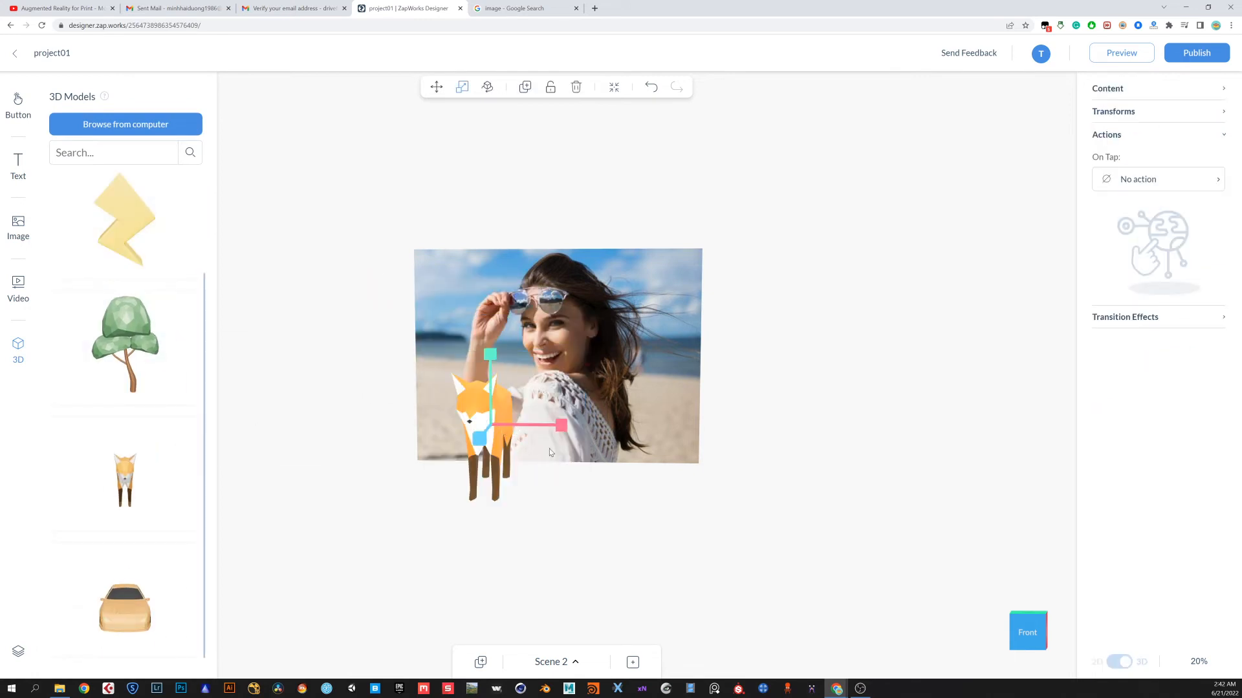
Rotate the fox model so it stands sideways across the photo's lower part
click(489, 89)
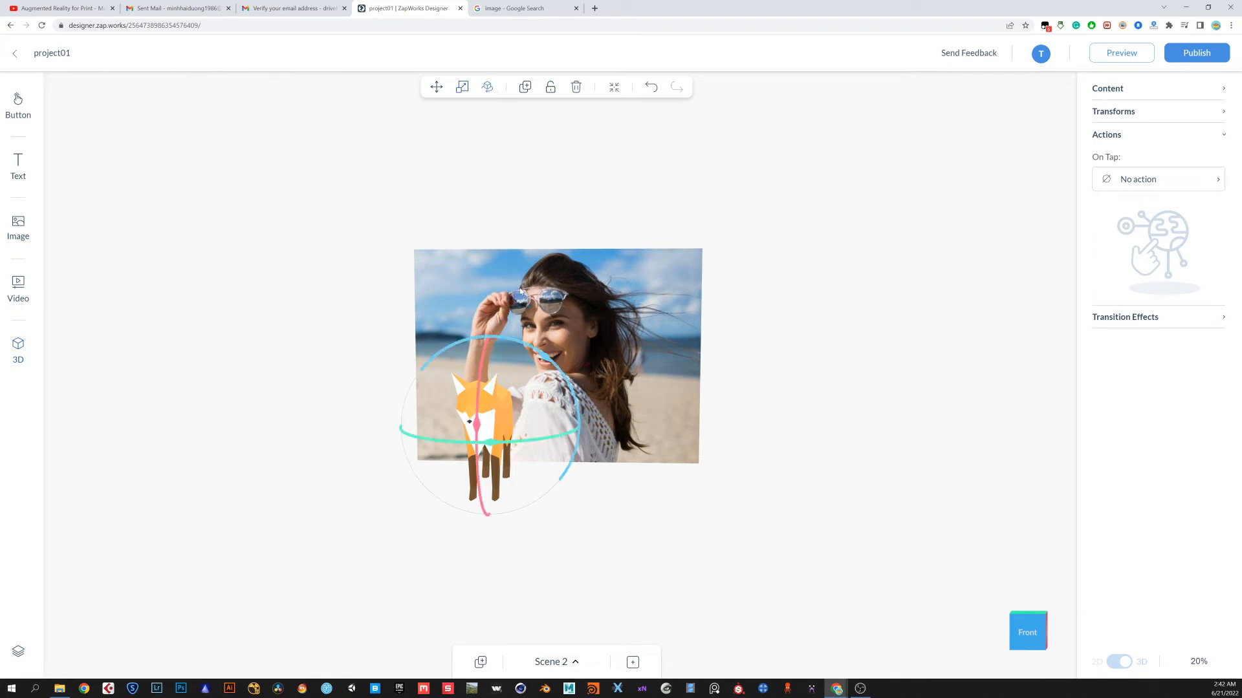
drag(504, 442, 567, 454)
click(608, 529)
click(562, 660)
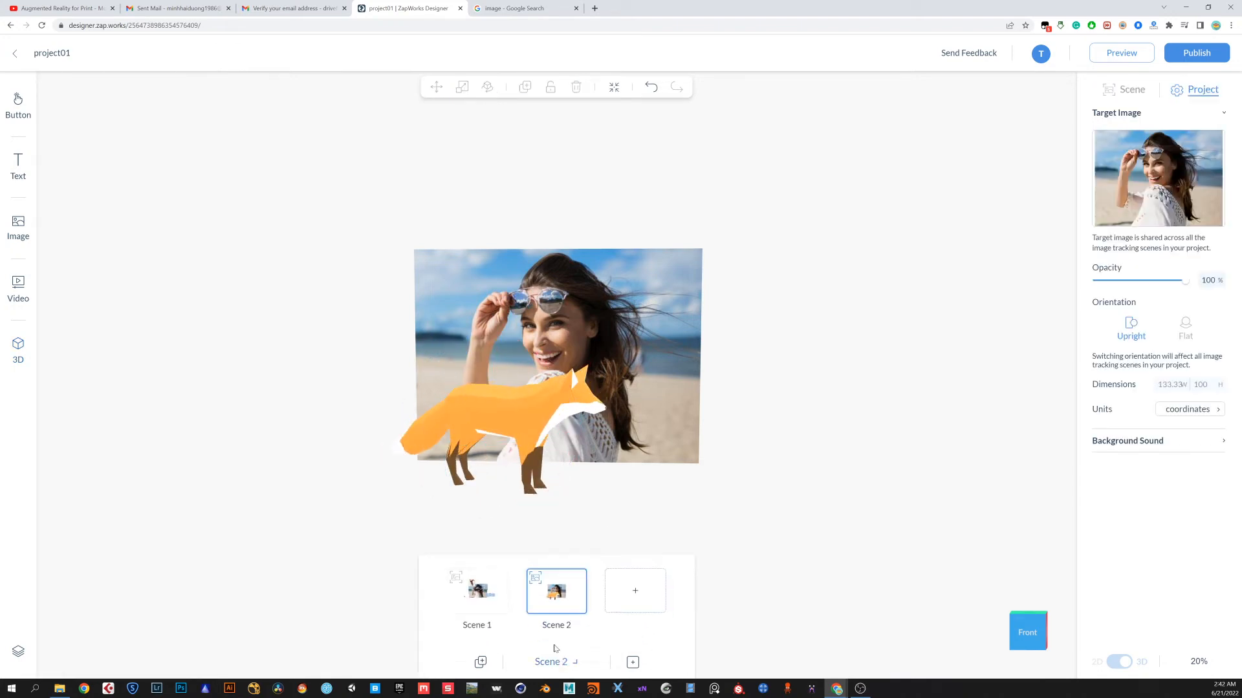
Switch between Scene 1 and Scene 2 to compare their contents, ending in Scene 1
click(474, 589)
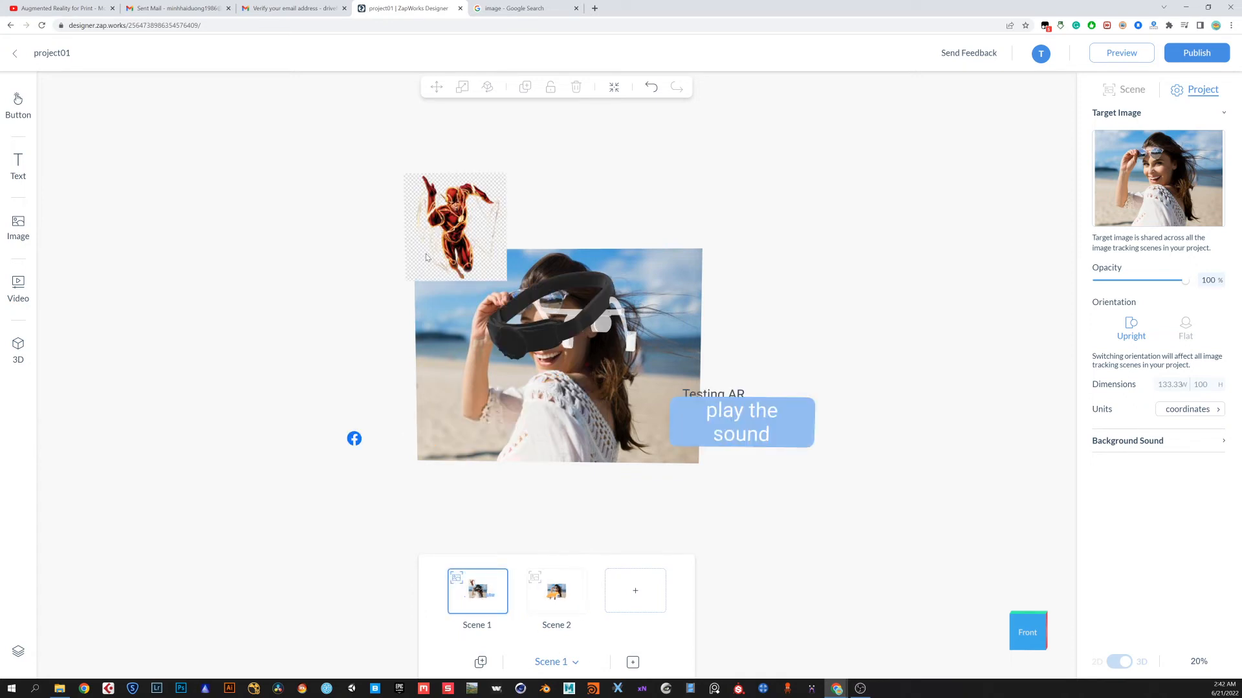
click(537, 614)
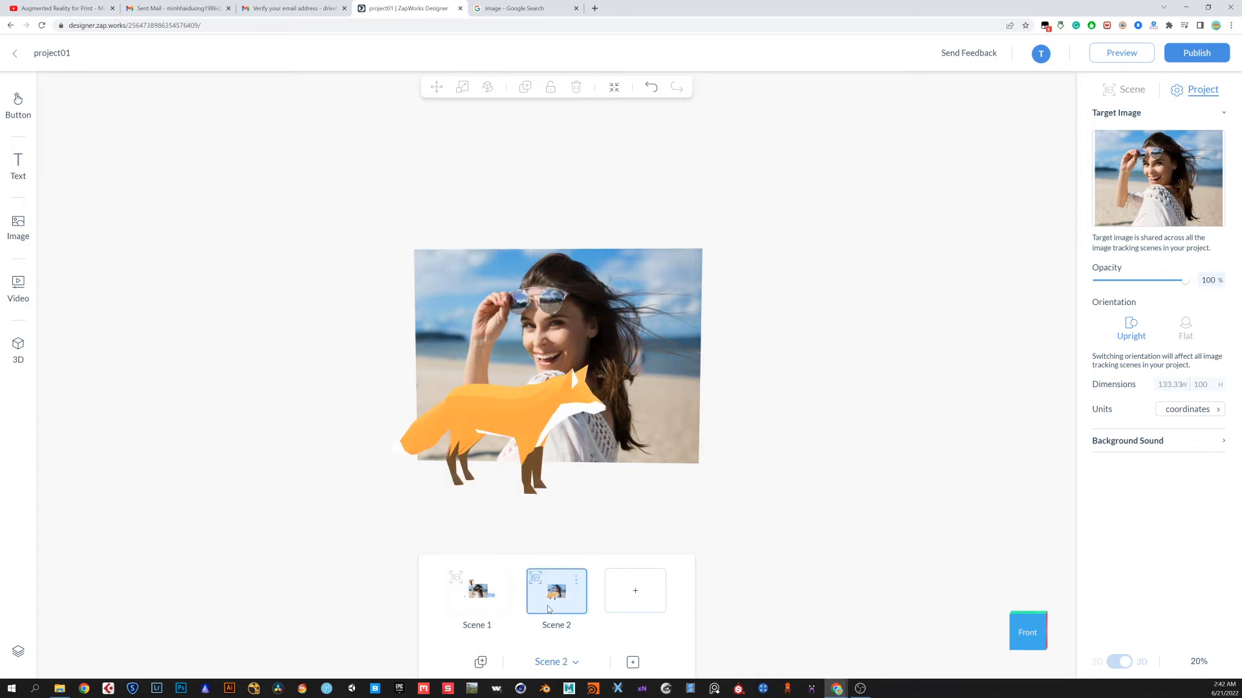
click(764, 436)
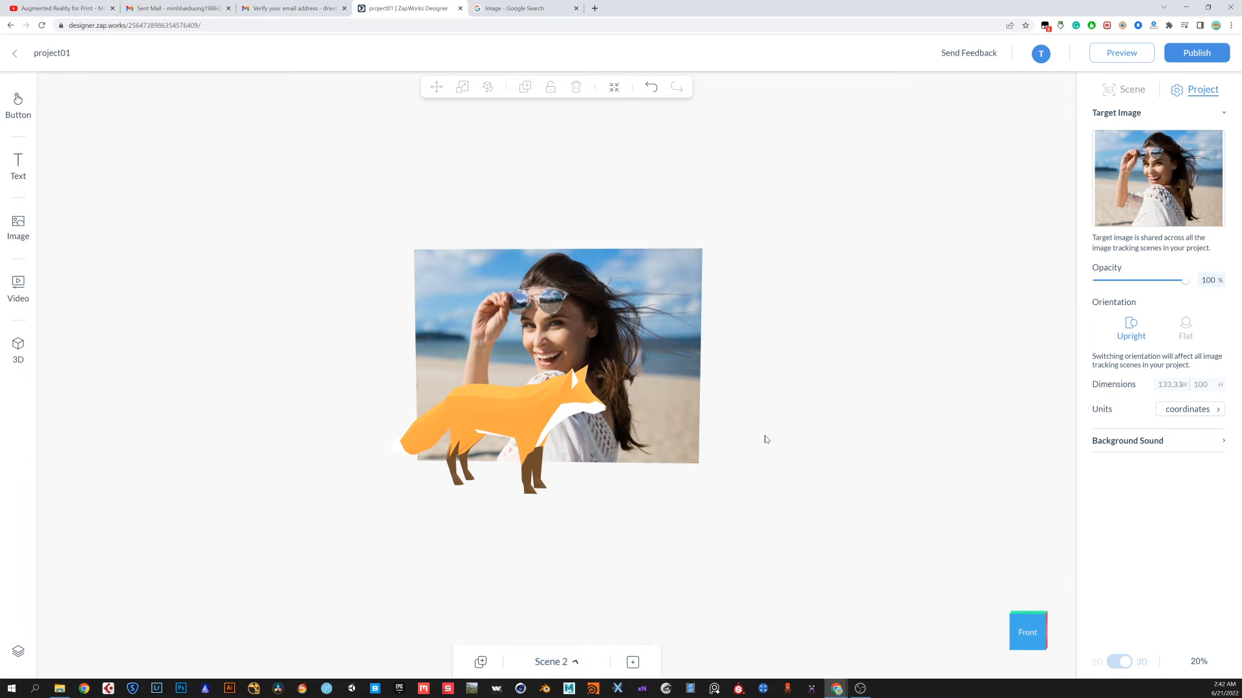
click(576, 663)
mouse_move(542, 657)
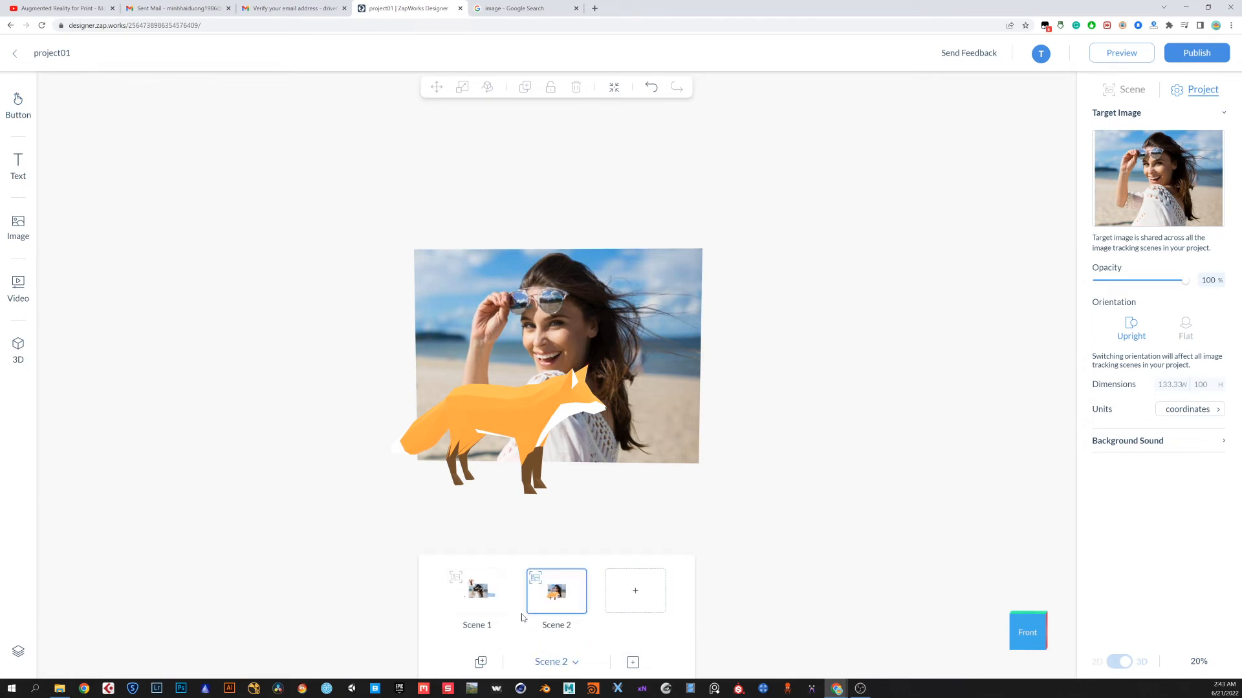
click(463, 601)
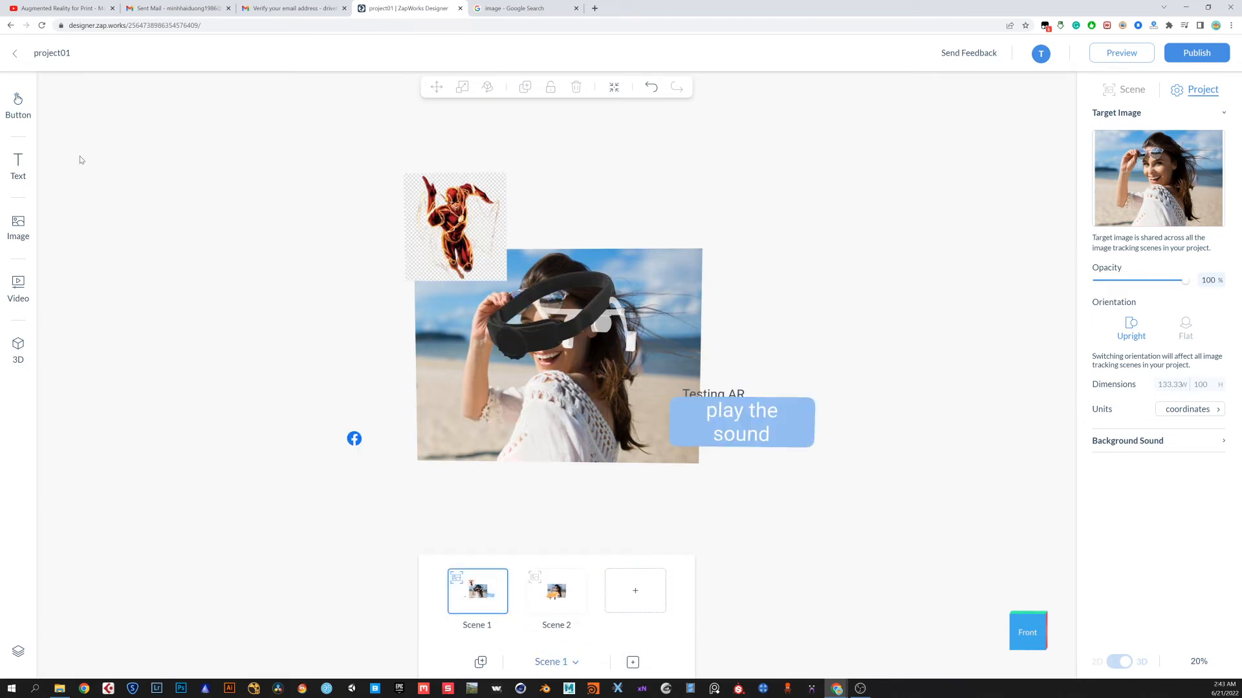
Add a button to Scene 1 beside the photo's upper right edge and enlarge it
click(21, 105)
drag(81, 185, 730, 310)
click(746, 319)
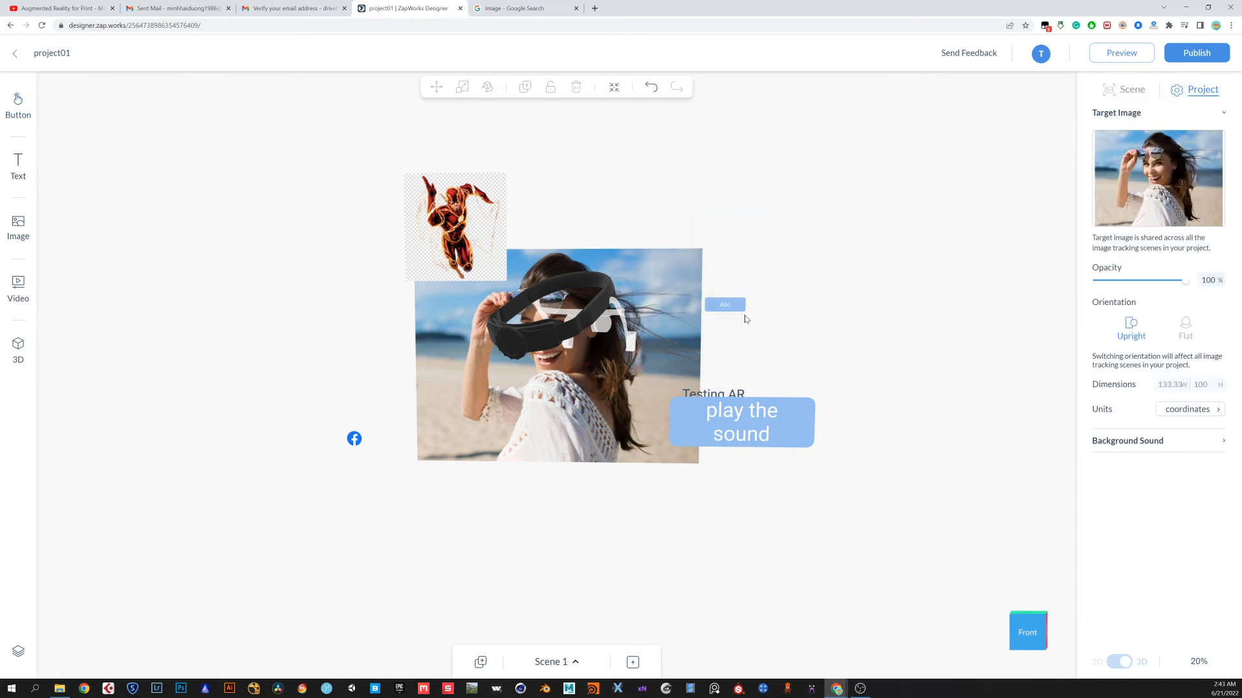
click(724, 308)
click(841, 307)
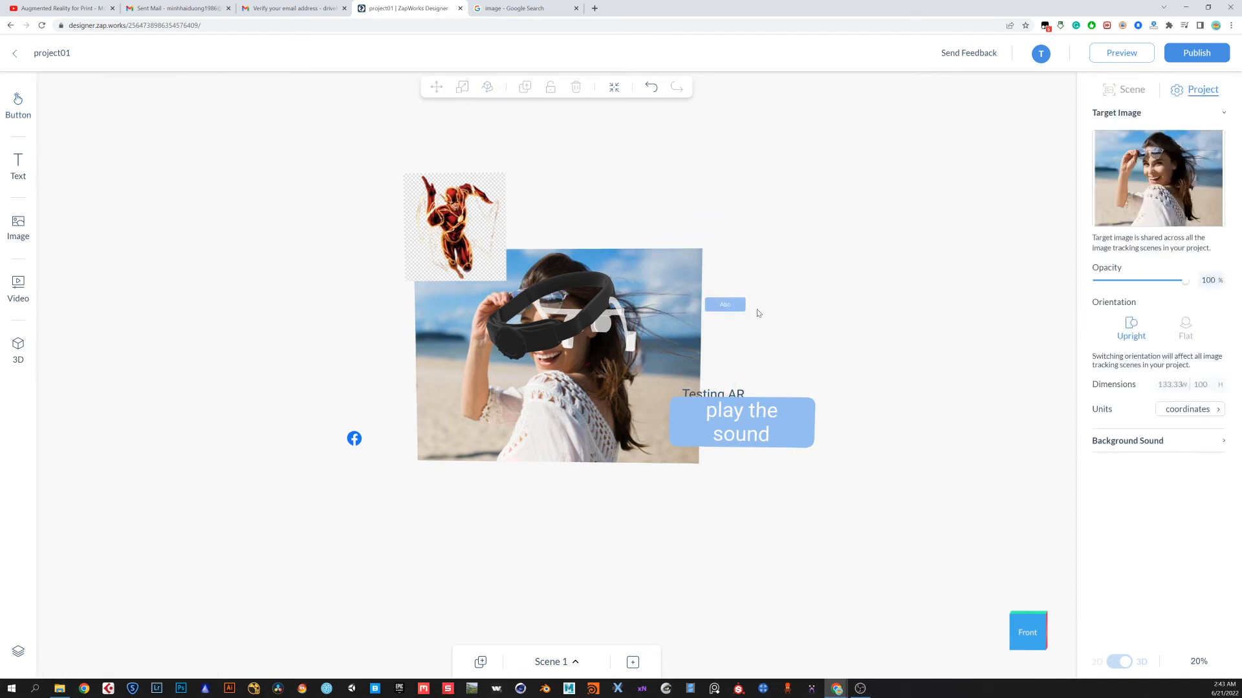
click(741, 311)
click(462, 87)
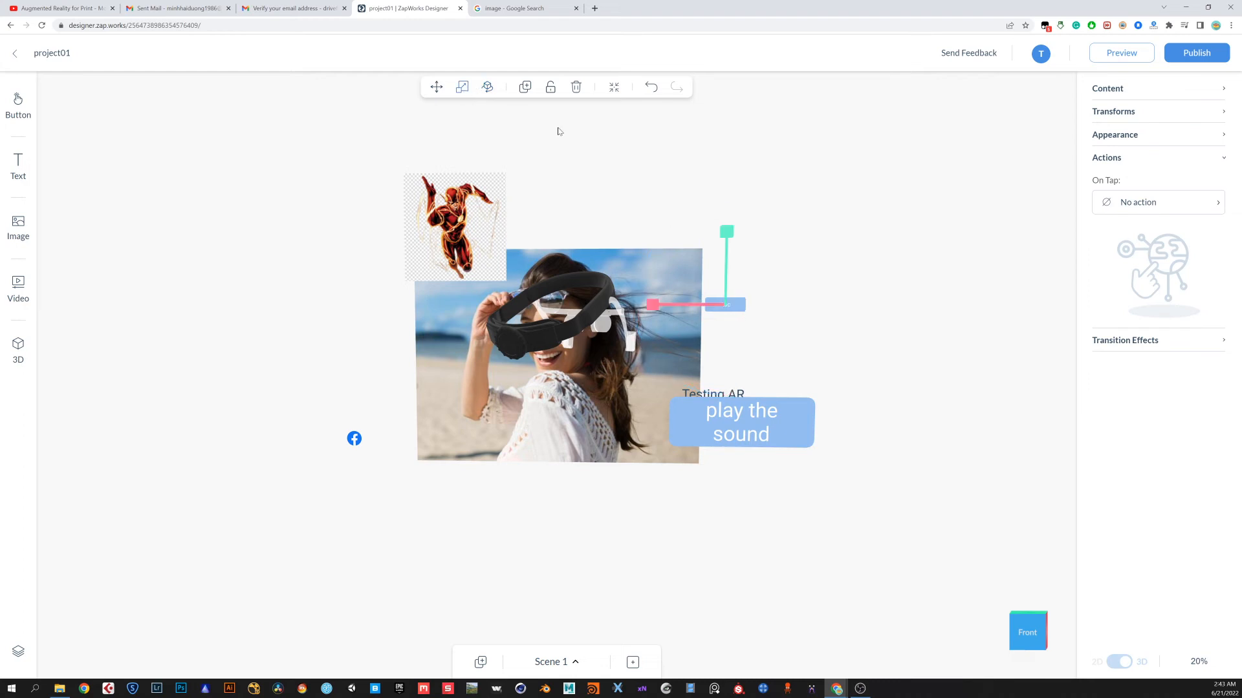
drag(726, 230, 729, 205)
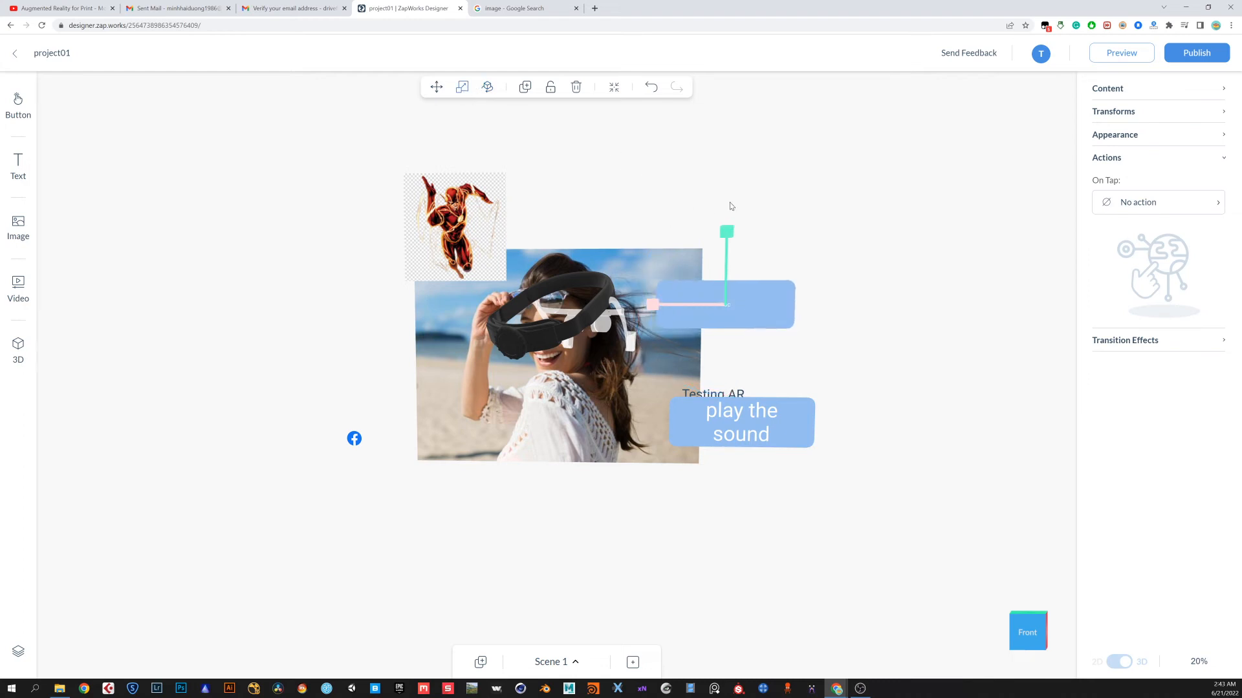
click(807, 275)
Change the new button's label to "jump to scene 2"
double_click(730, 307)
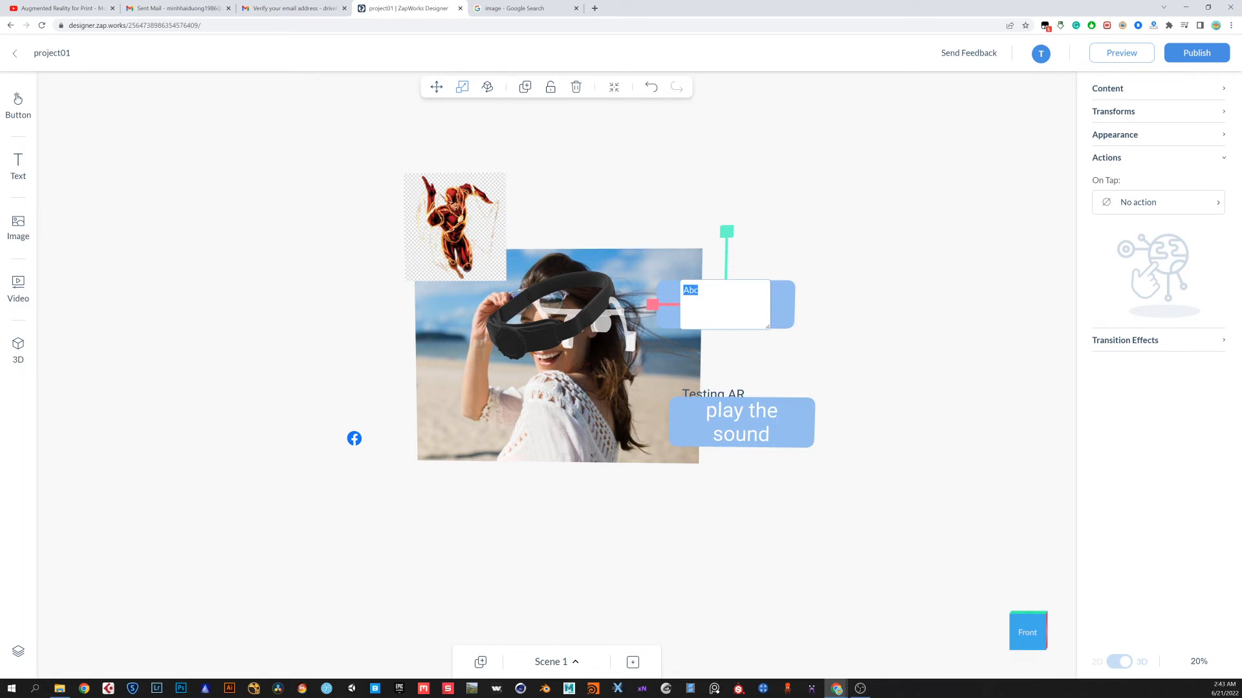
text(jump to scene 2)
key(Return)
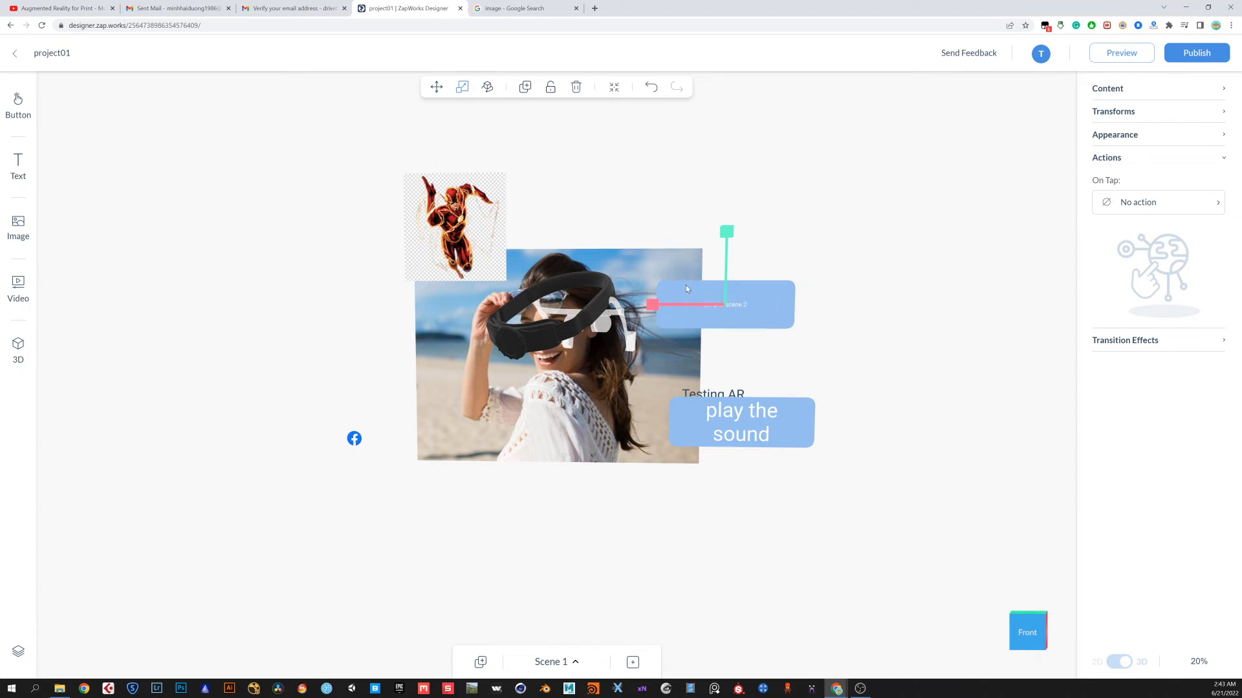
double_click(726, 315)
drag(742, 291, 682, 291)
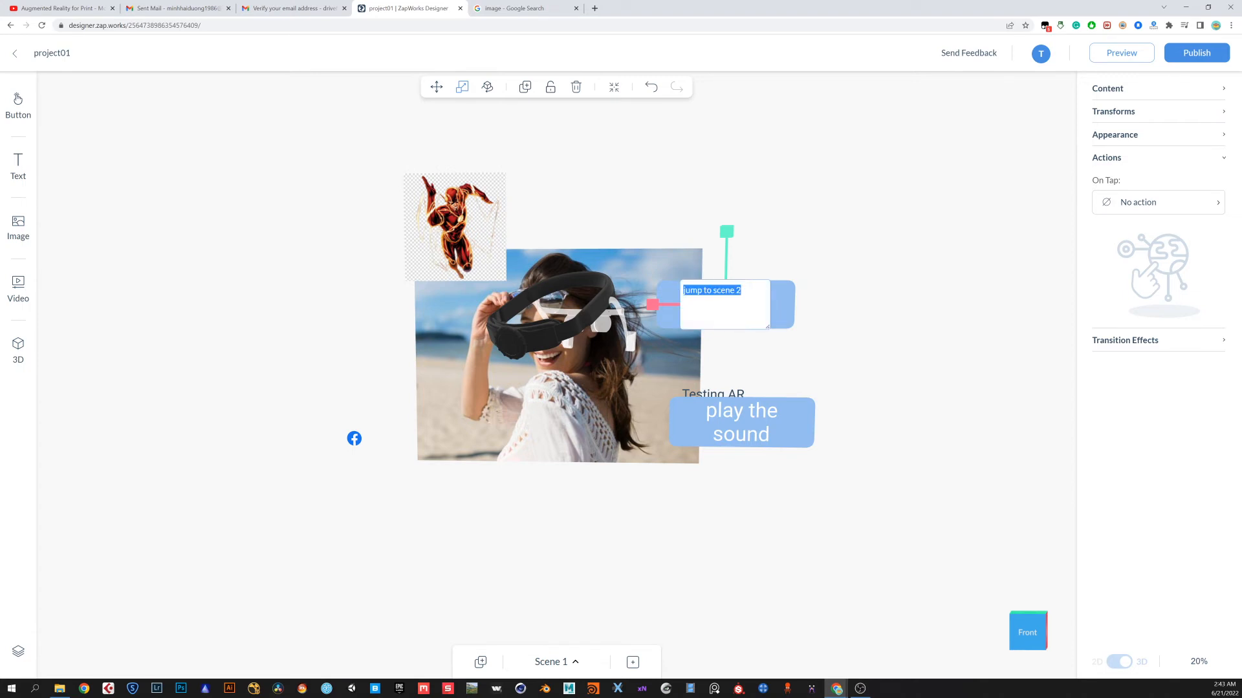
Set the button's font height to 6.95
click(1137, 136)
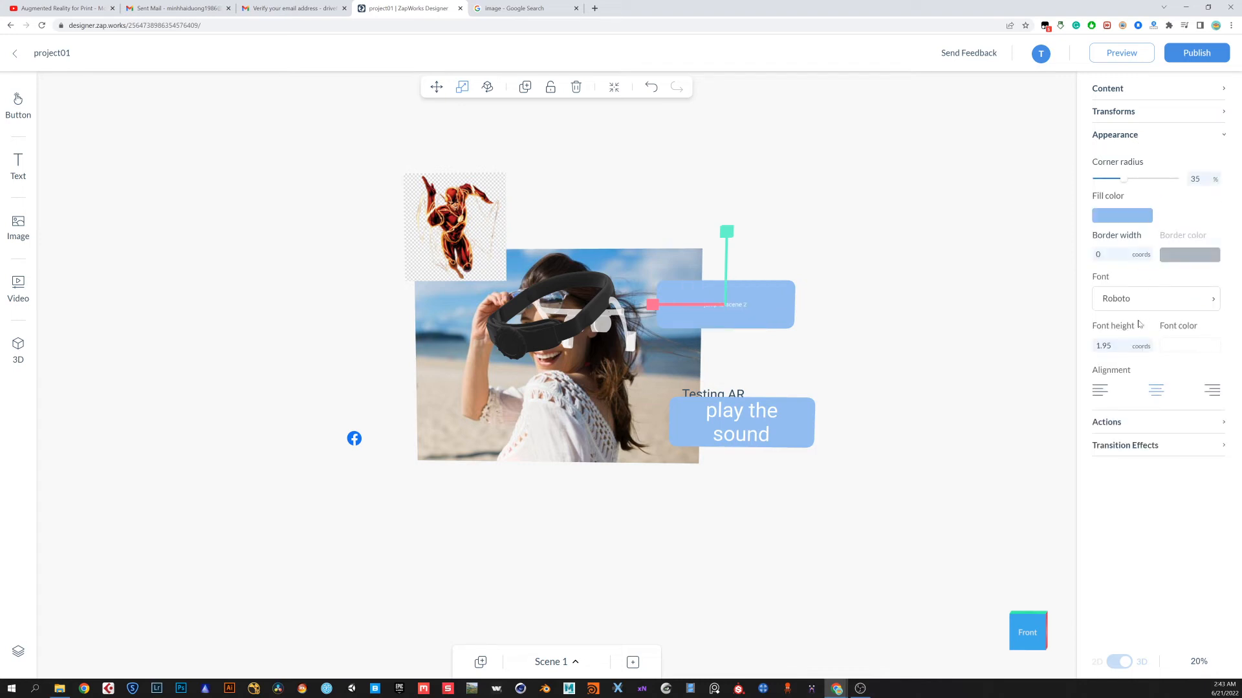
click(1140, 341)
double_click(1148, 342)
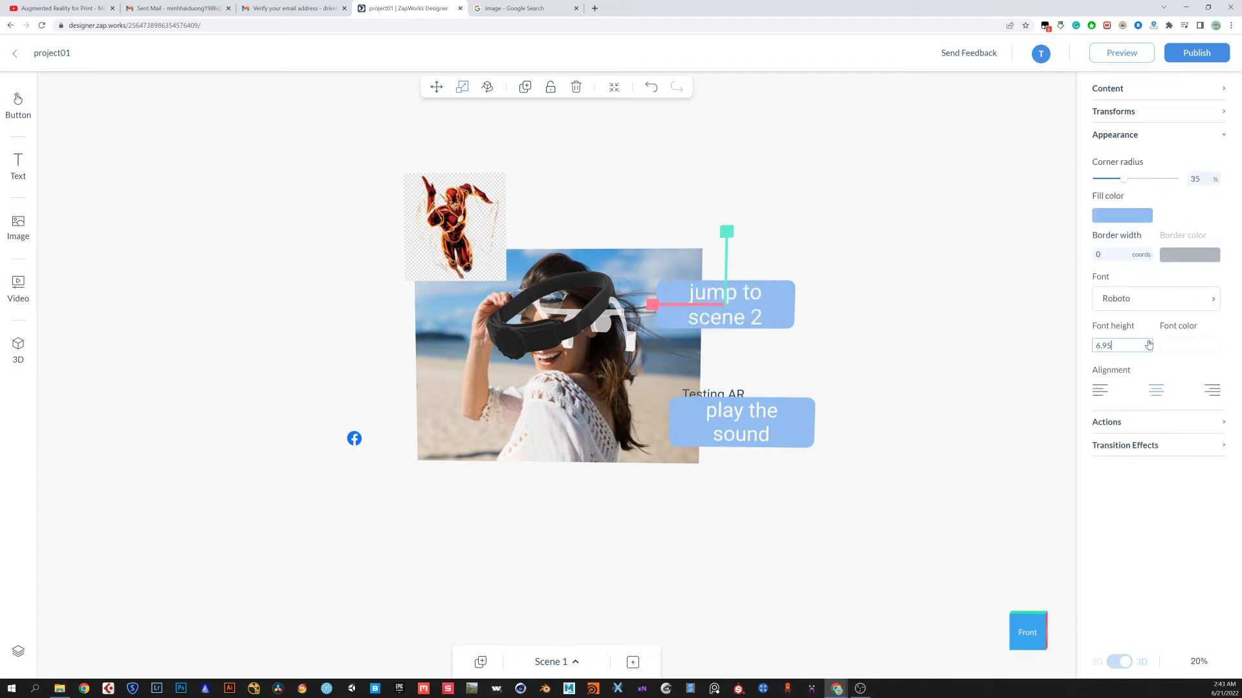
click(940, 276)
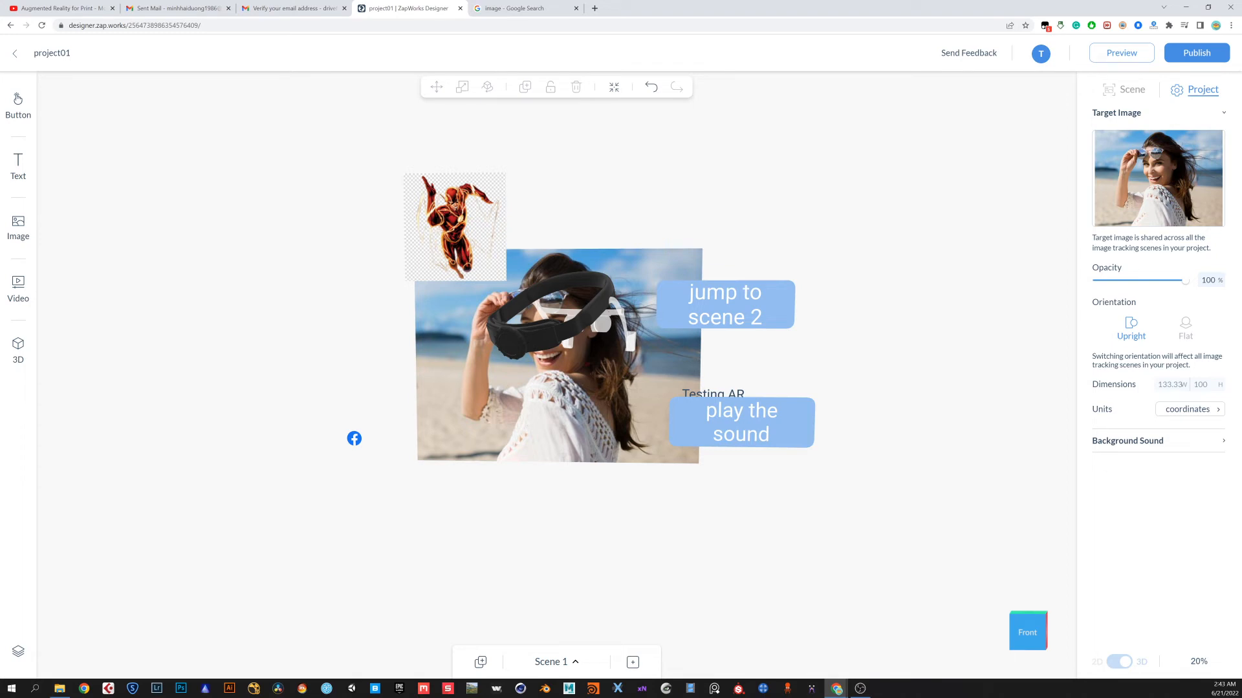
Switch back and forth between Scene 1 and Scene 2 to compare them, ending in Scene 1
click(576, 664)
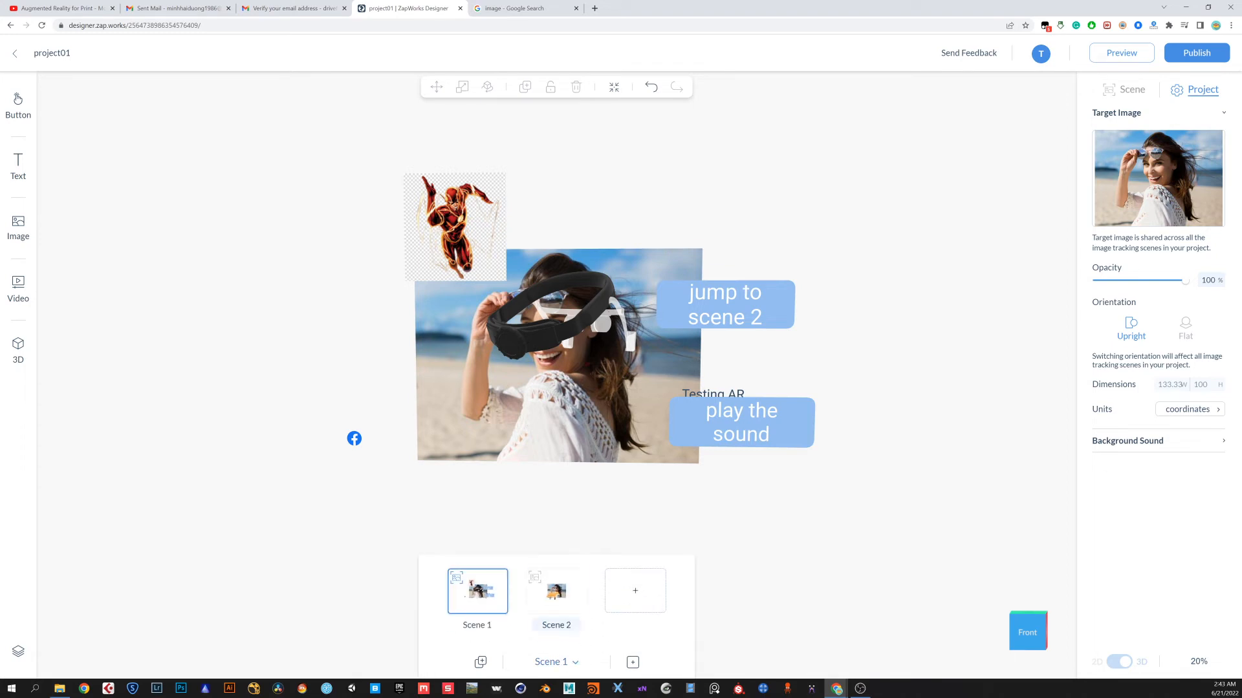
click(546, 598)
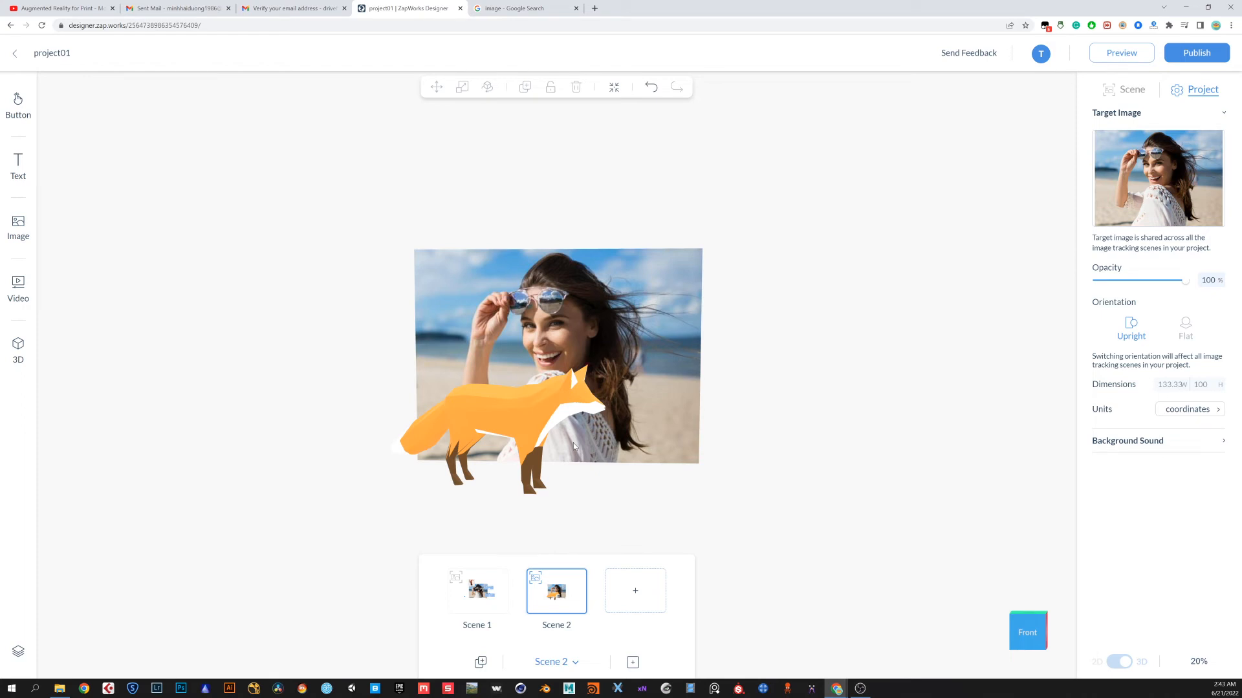
click(498, 594)
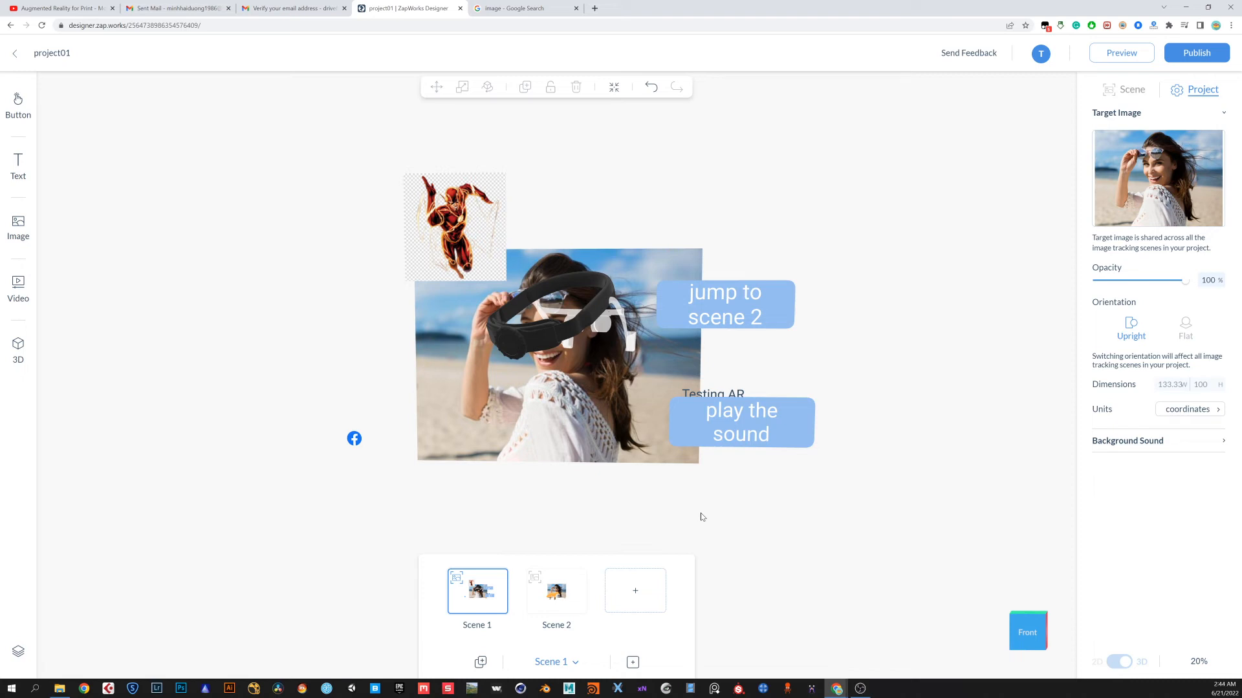
click(556, 591)
click(469, 603)
click(554, 597)
click(487, 597)
click(551, 595)
click(482, 595)
click(549, 595)
click(478, 590)
click(763, 311)
click(825, 329)
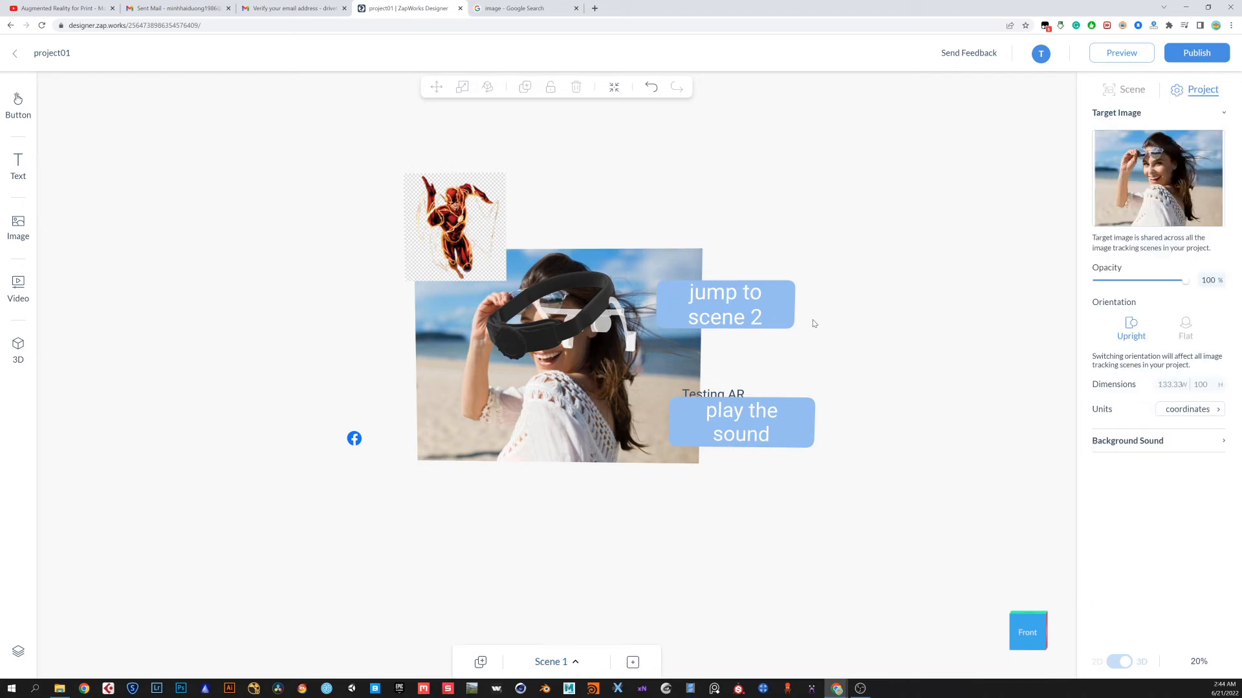
Set the "jump to scene 2" button's tap action to link to Scene 2
click(794, 315)
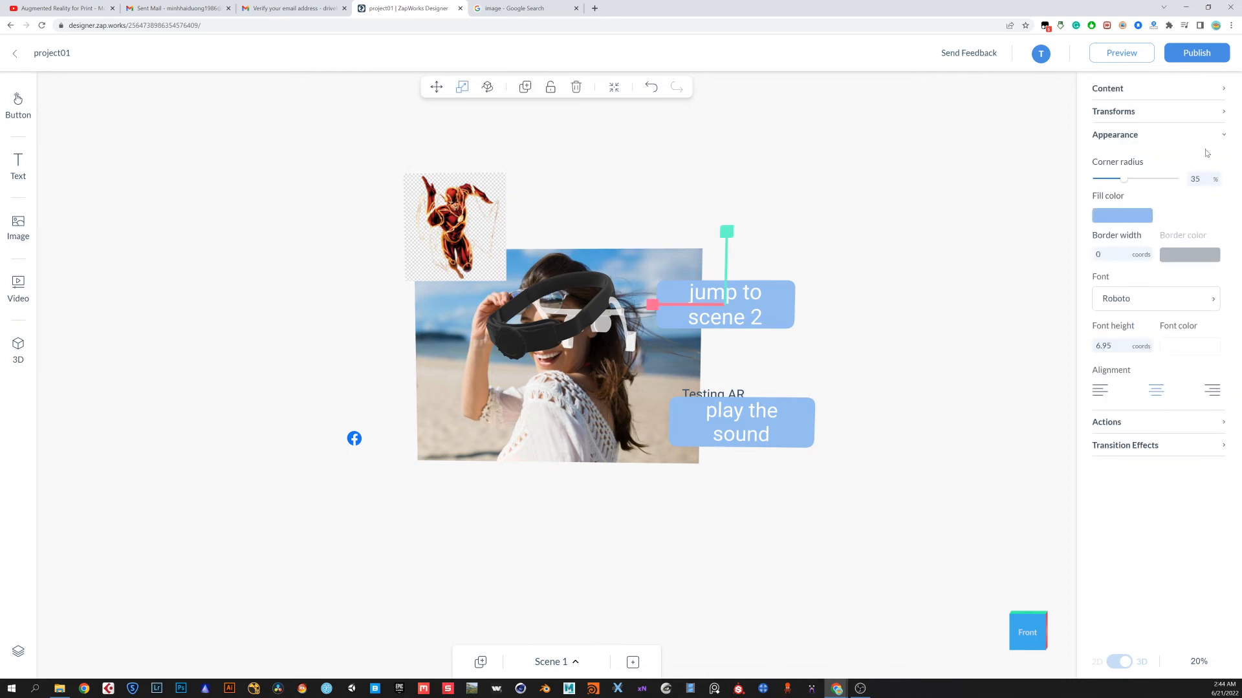
click(1225, 137)
click(1164, 161)
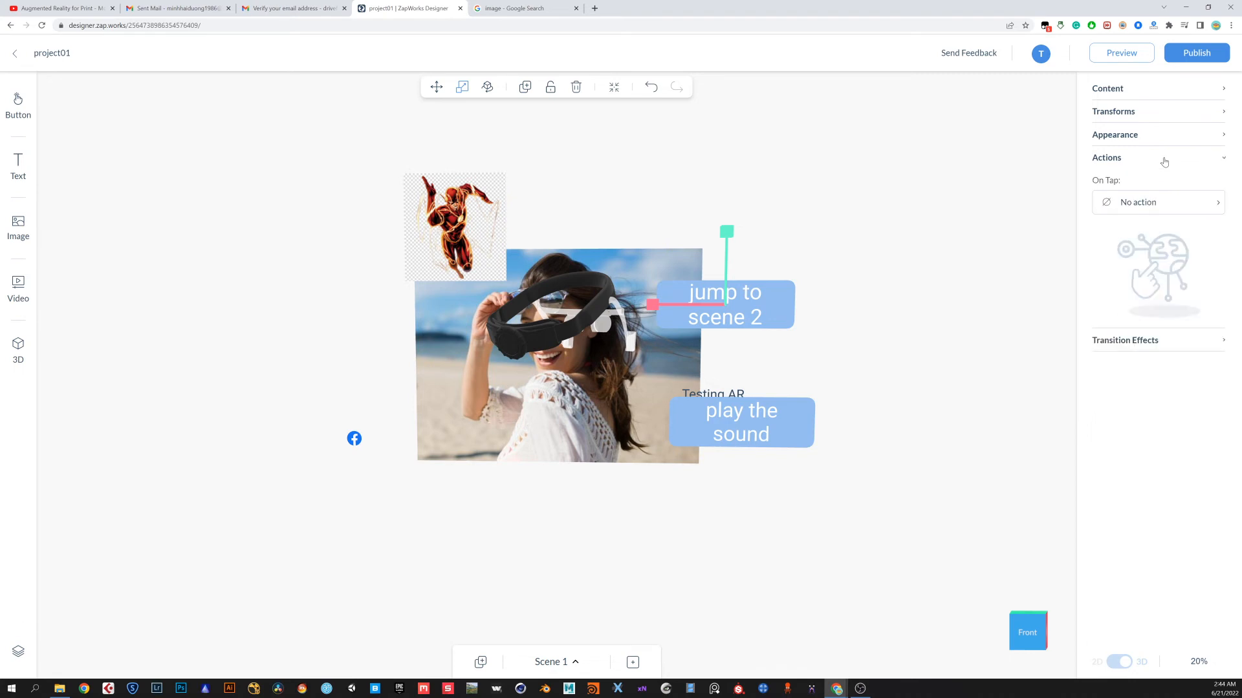
click(1179, 204)
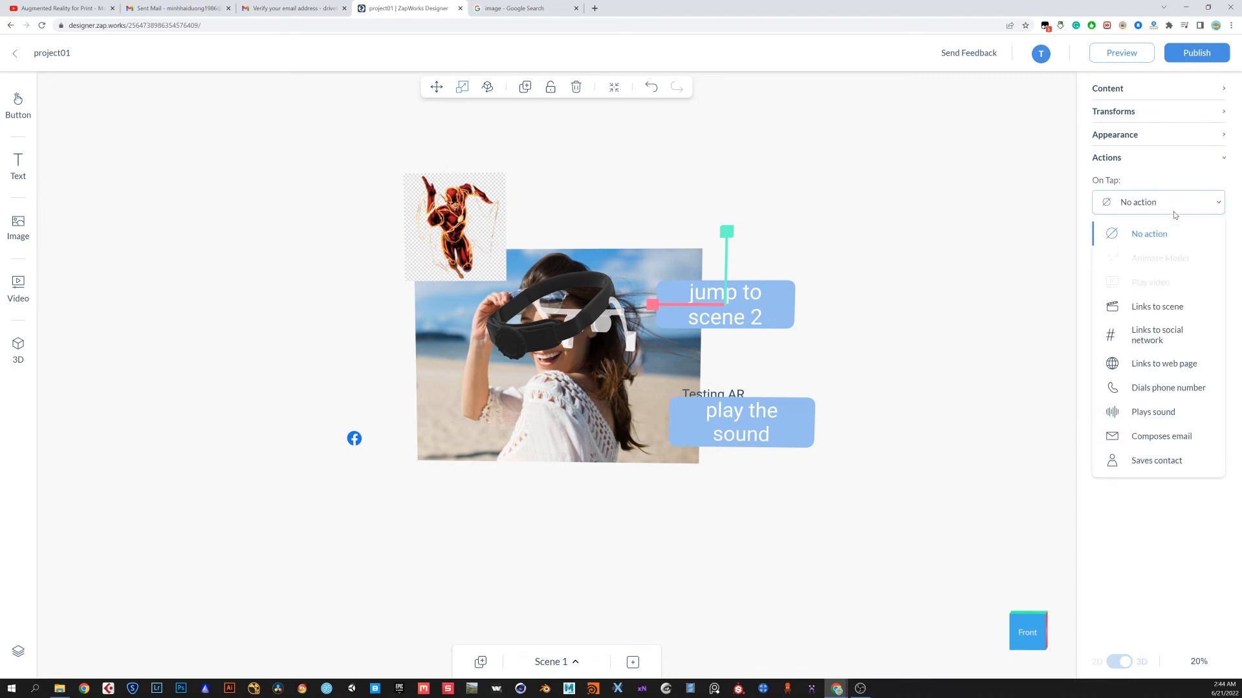
click(1188, 314)
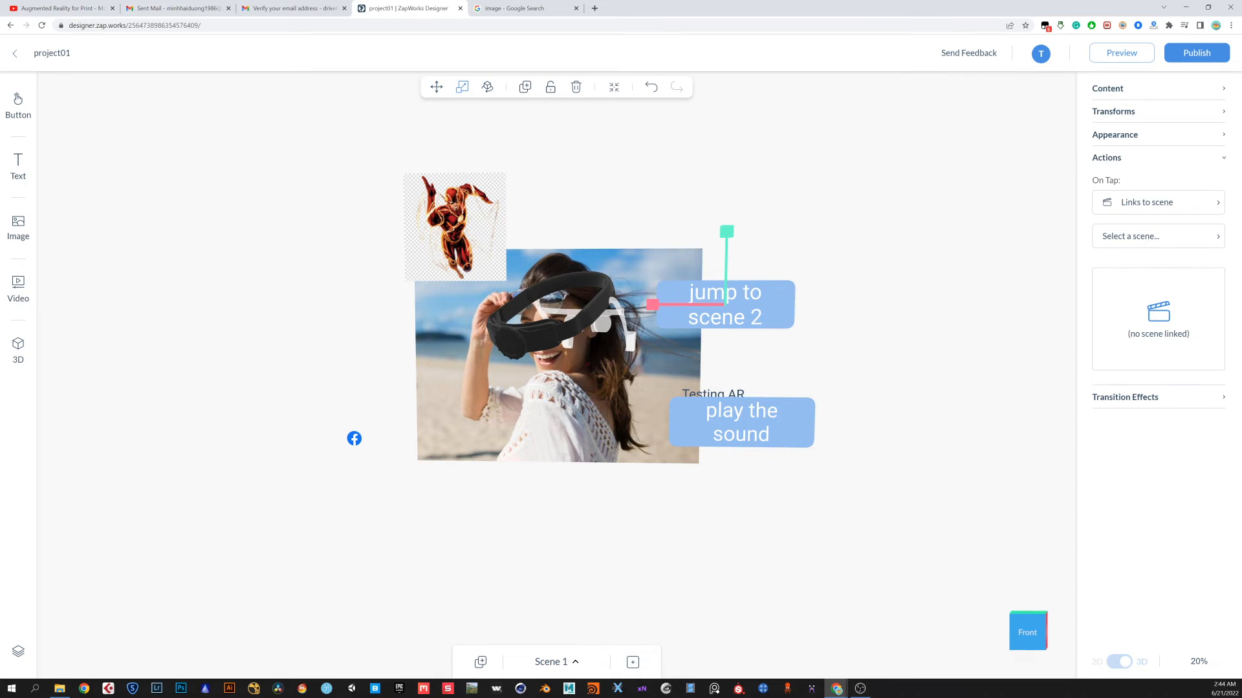
click(1148, 238)
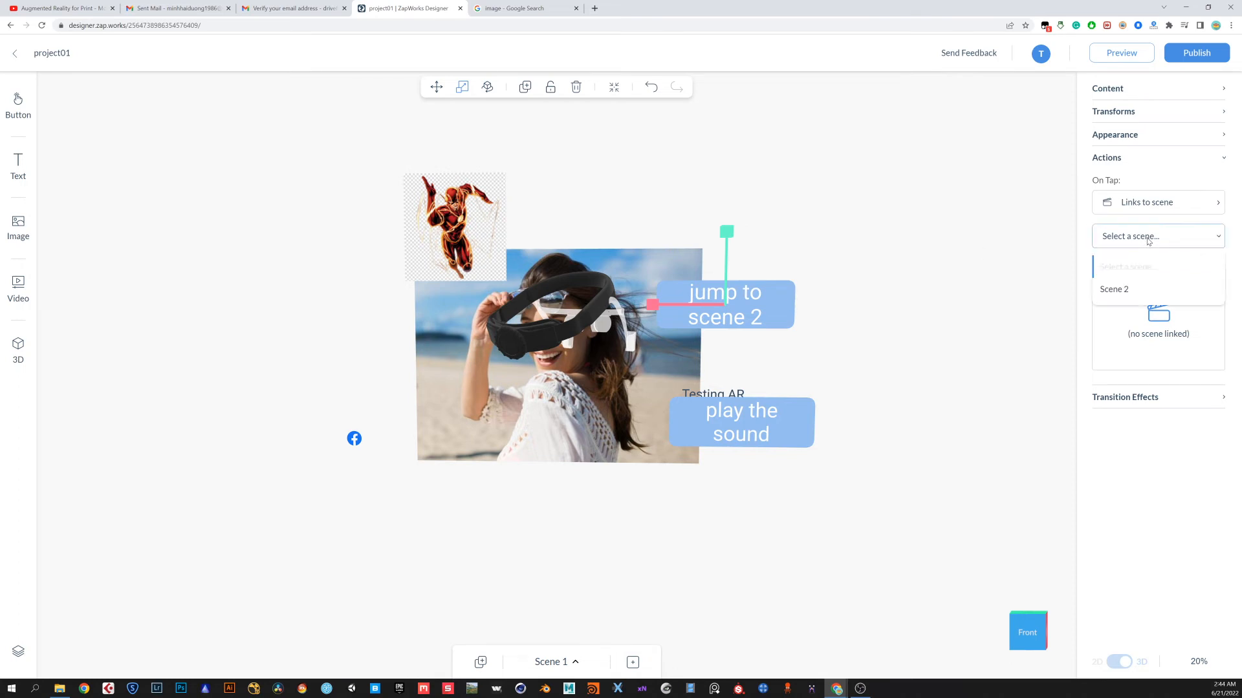
click(1124, 289)
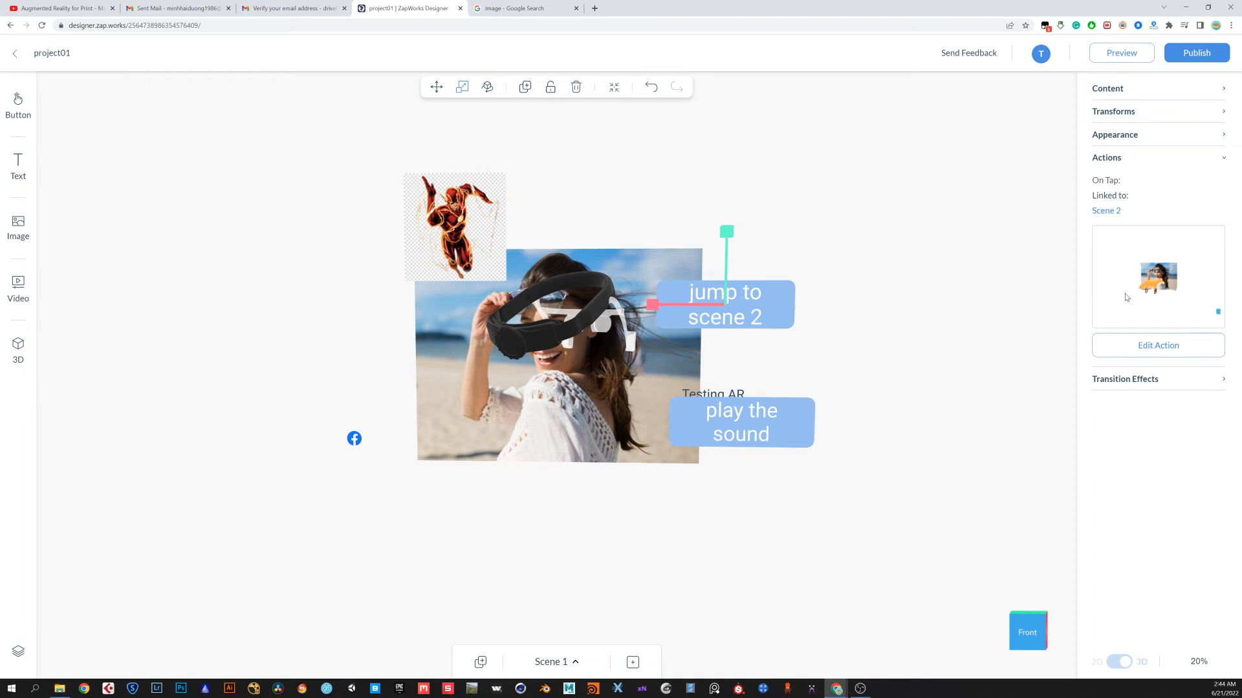
click(1075, 248)
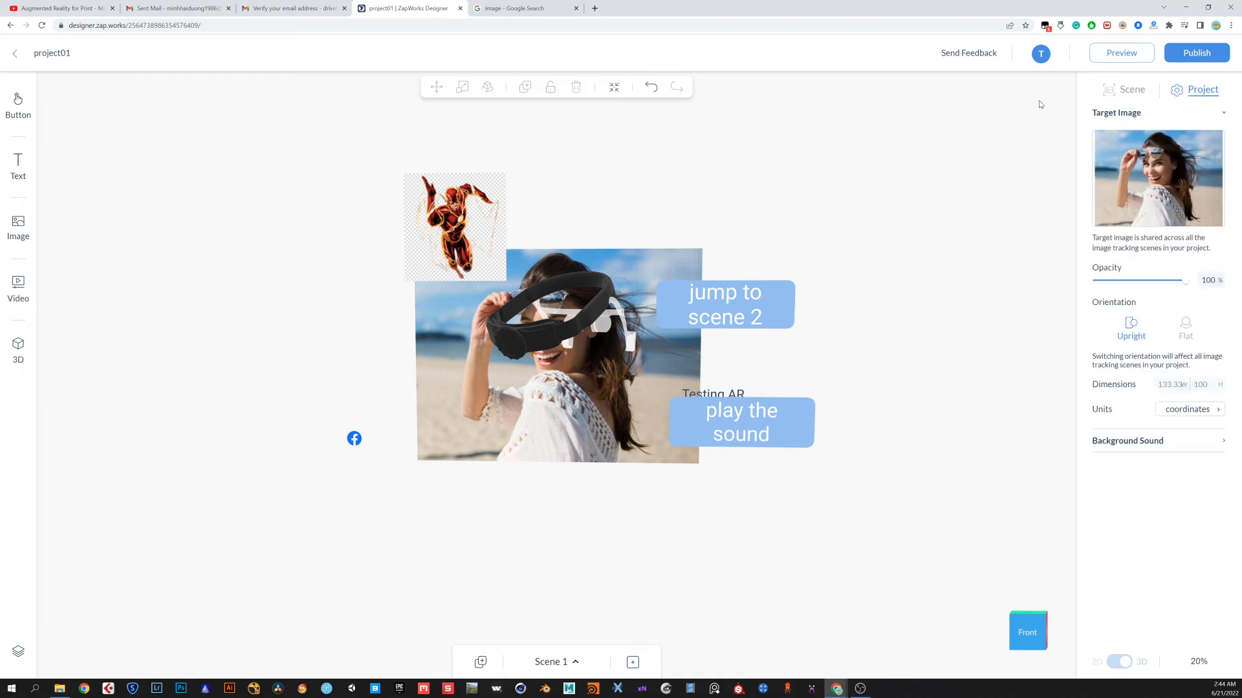
Preview the project, close the preview, and switch the editor to Scene 2
click(1117, 57)
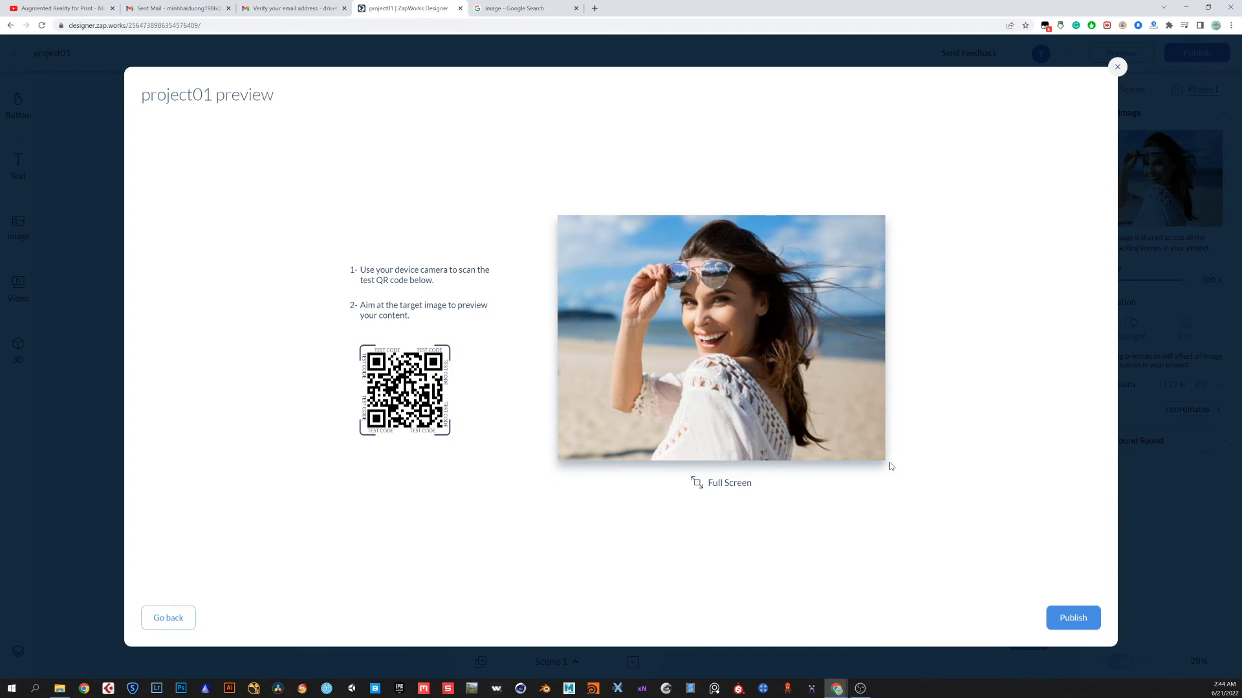
click(1119, 67)
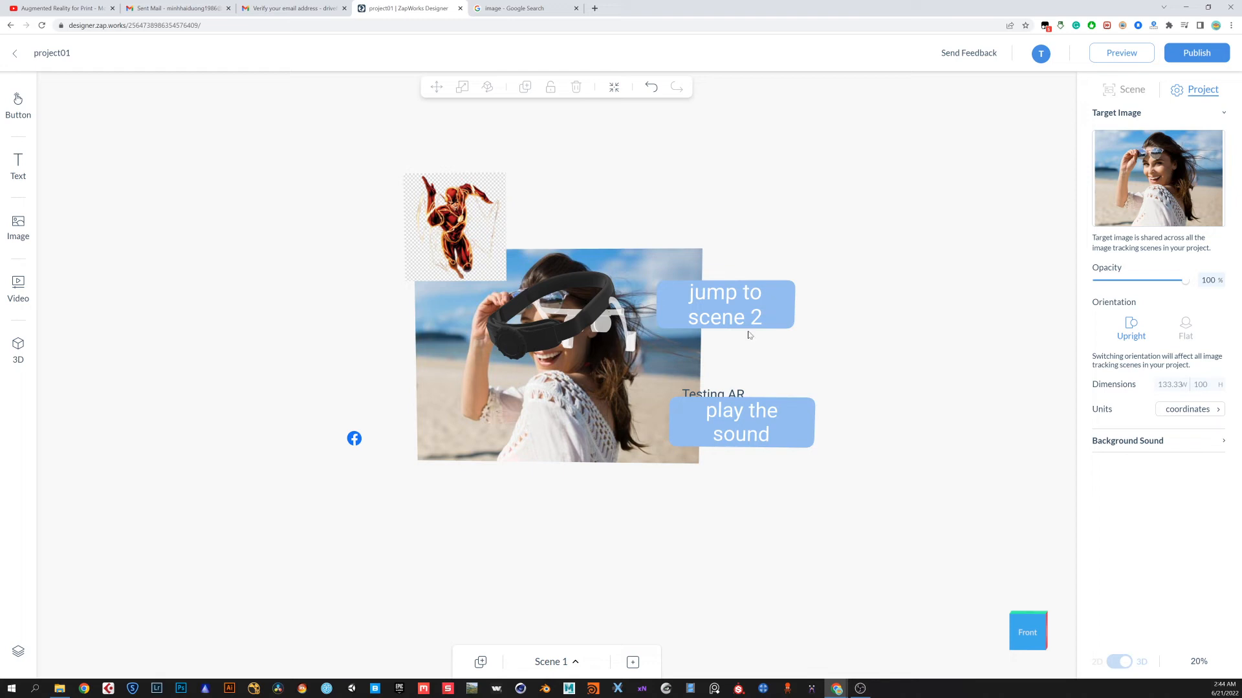
click(569, 663)
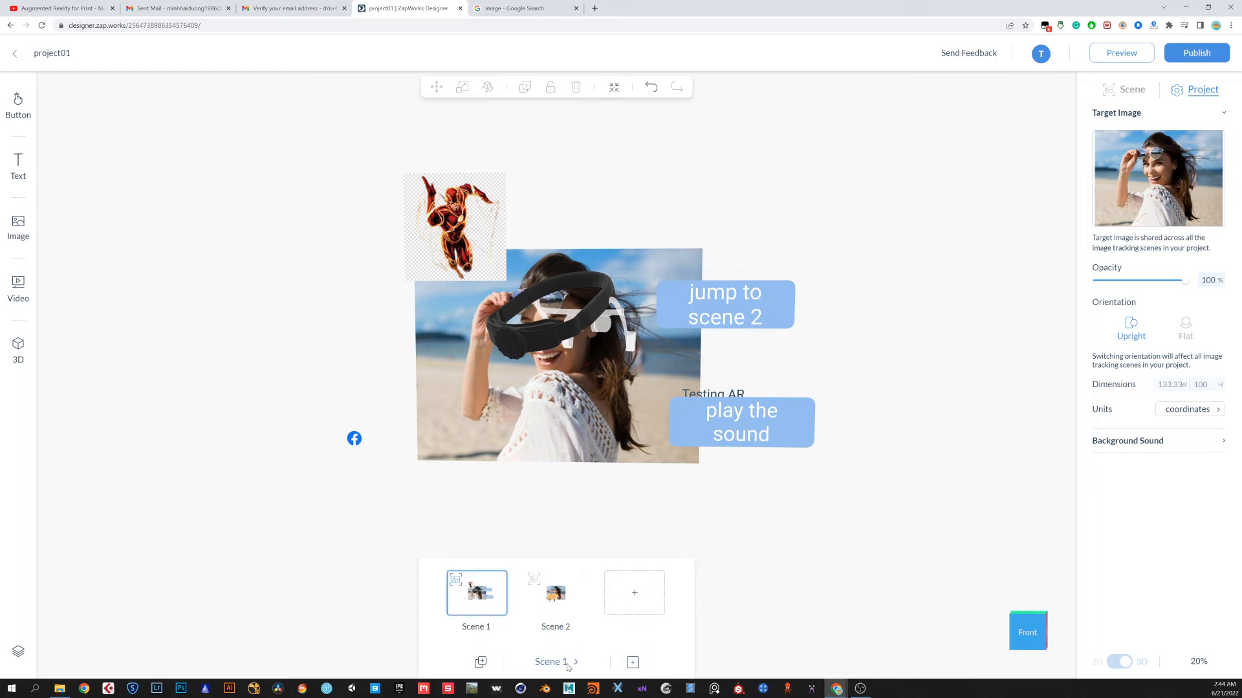
click(556, 591)
drag(780, 505, 794, 505)
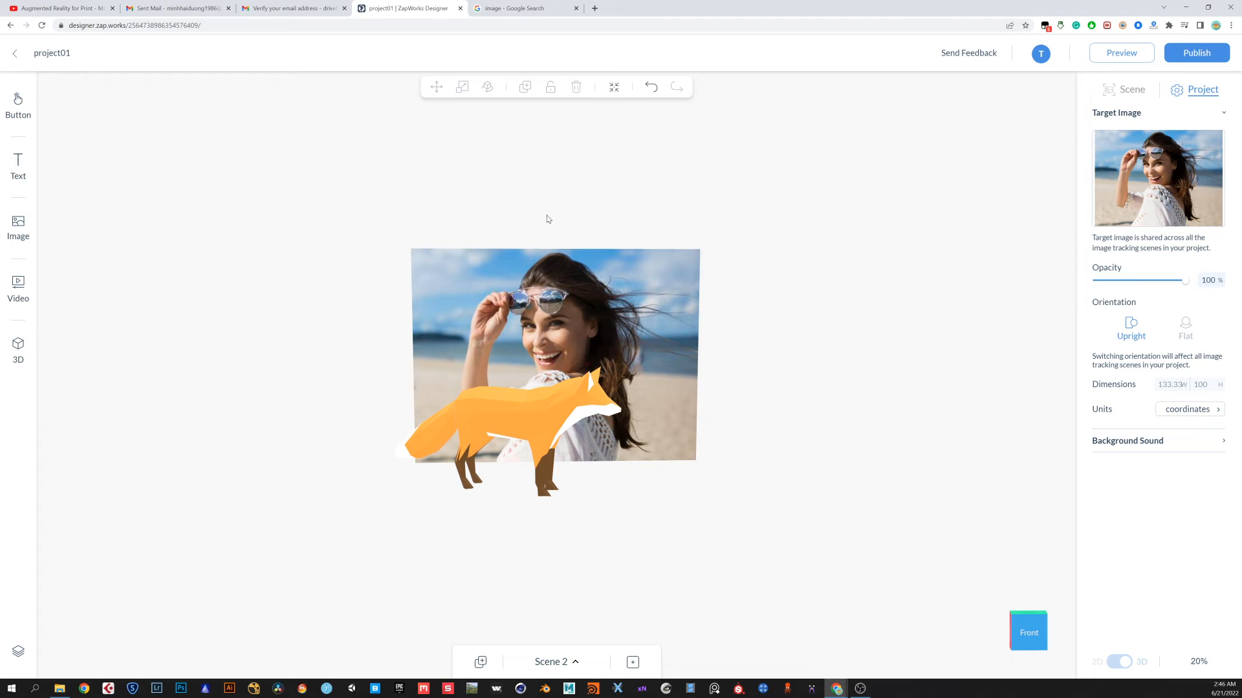
drag(802, 362, 735, 369)
click(456, 437)
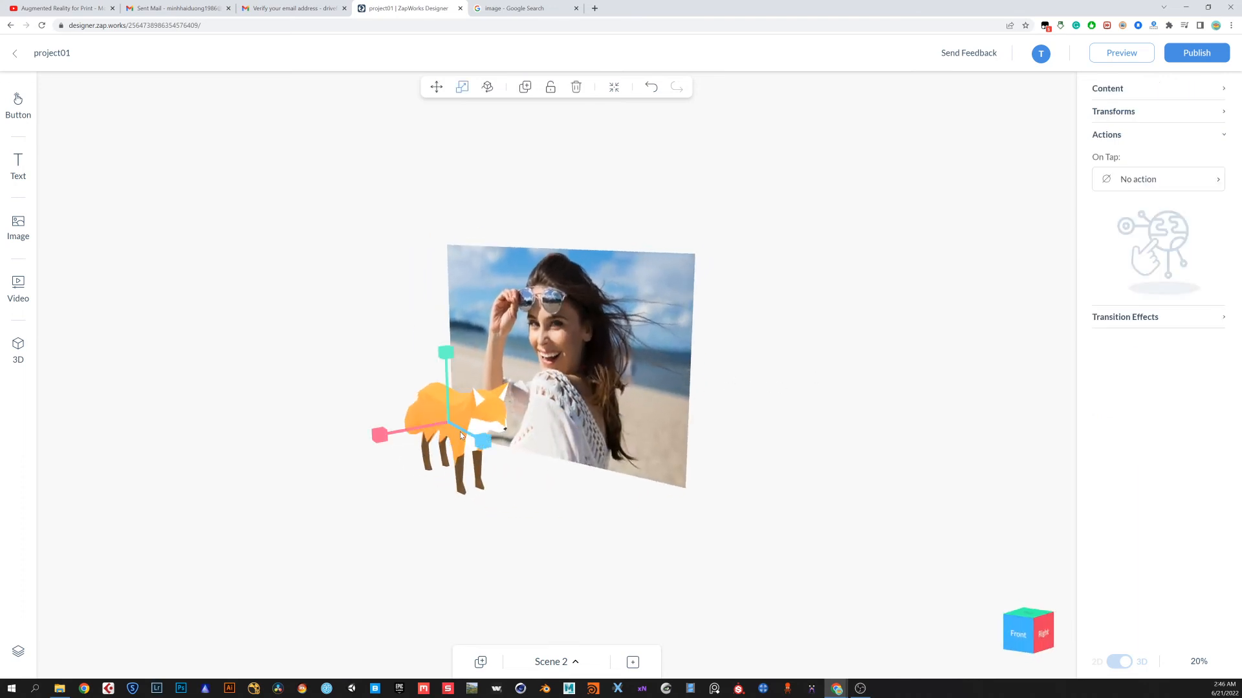
click(344, 446)
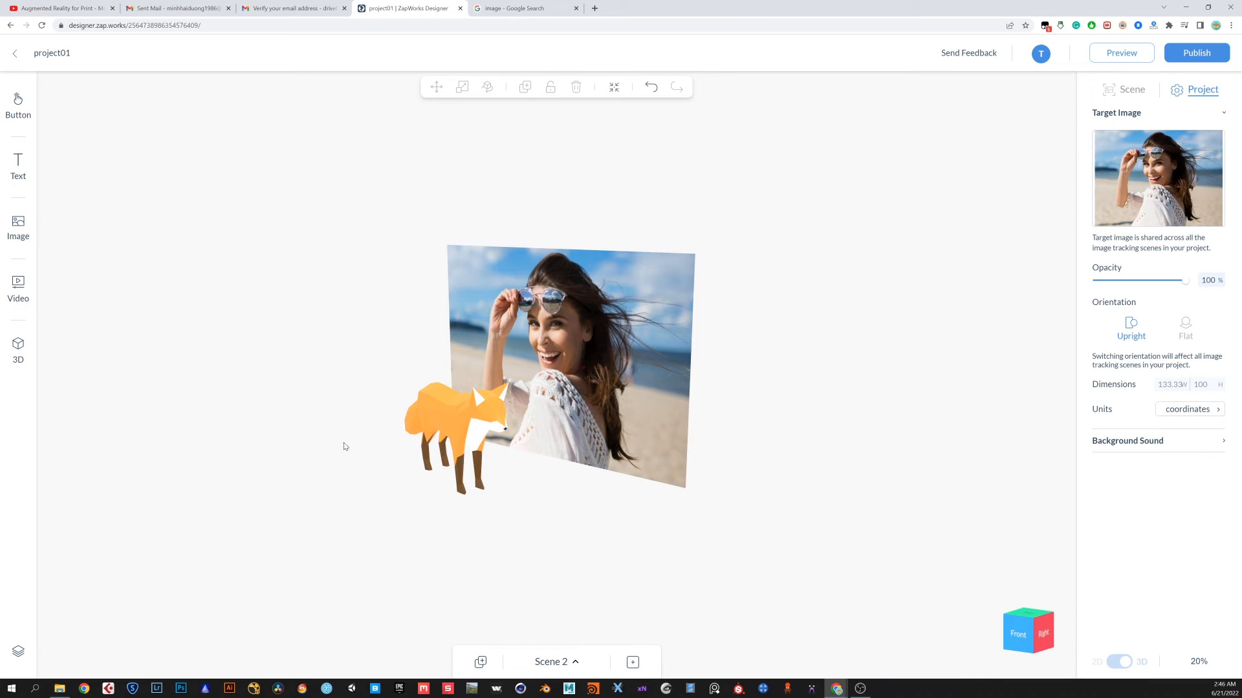
drag(344, 446, 401, 395)
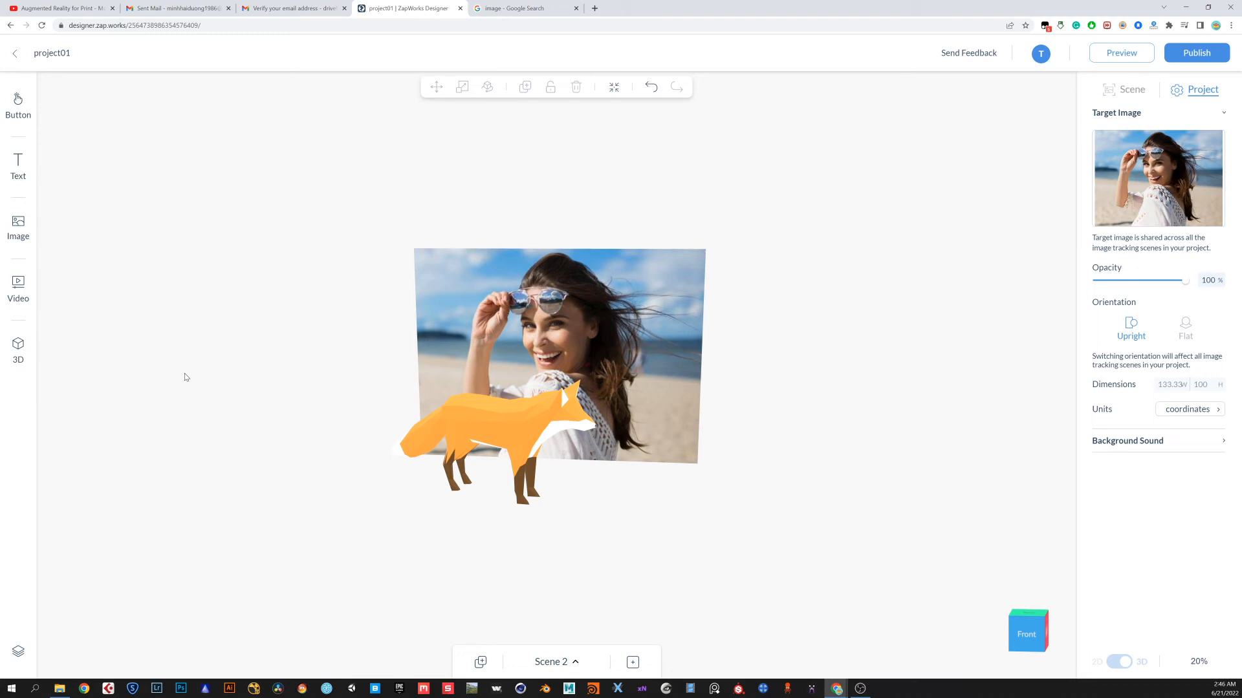
click(18, 350)
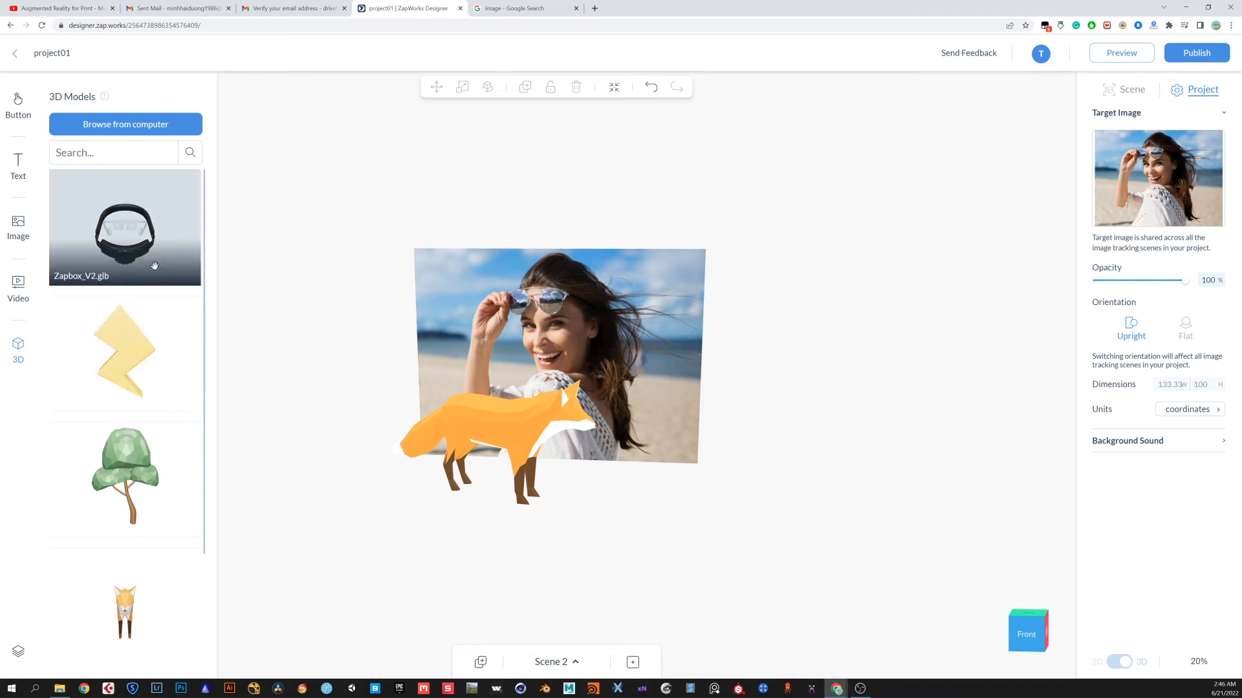
click(144, 125)
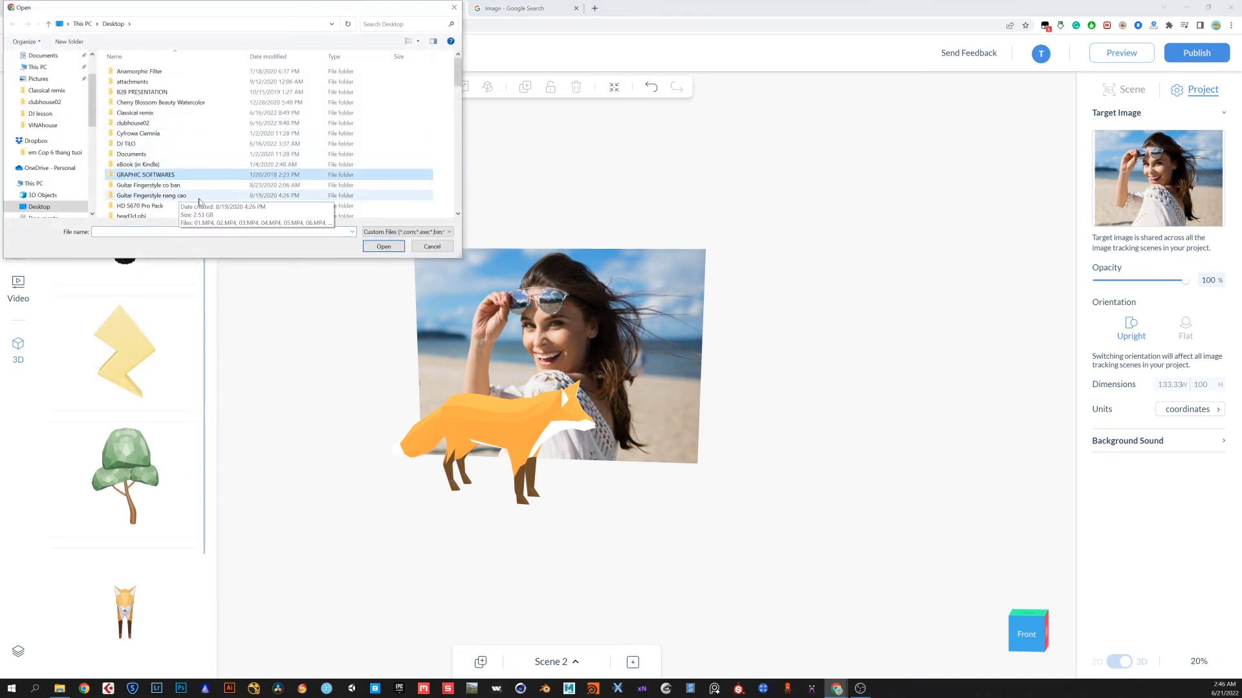
click(451, 232)
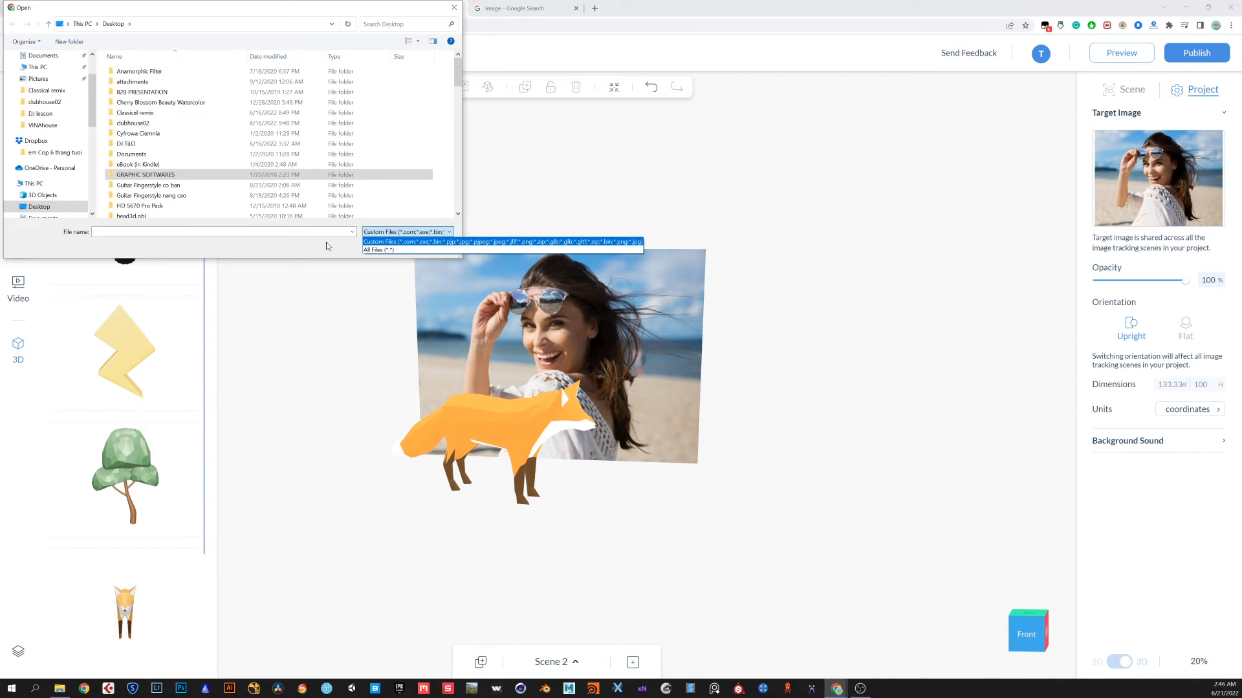
click(306, 251)
drag(152, 7, 431, 73)
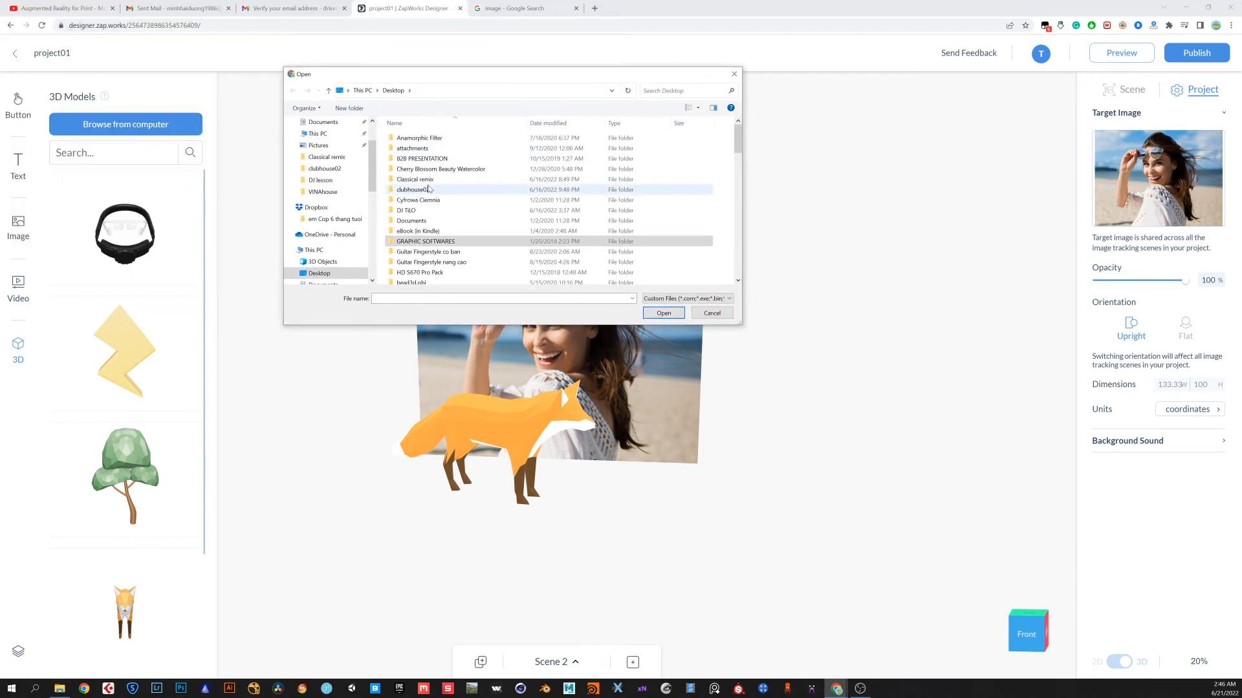
click(711, 314)
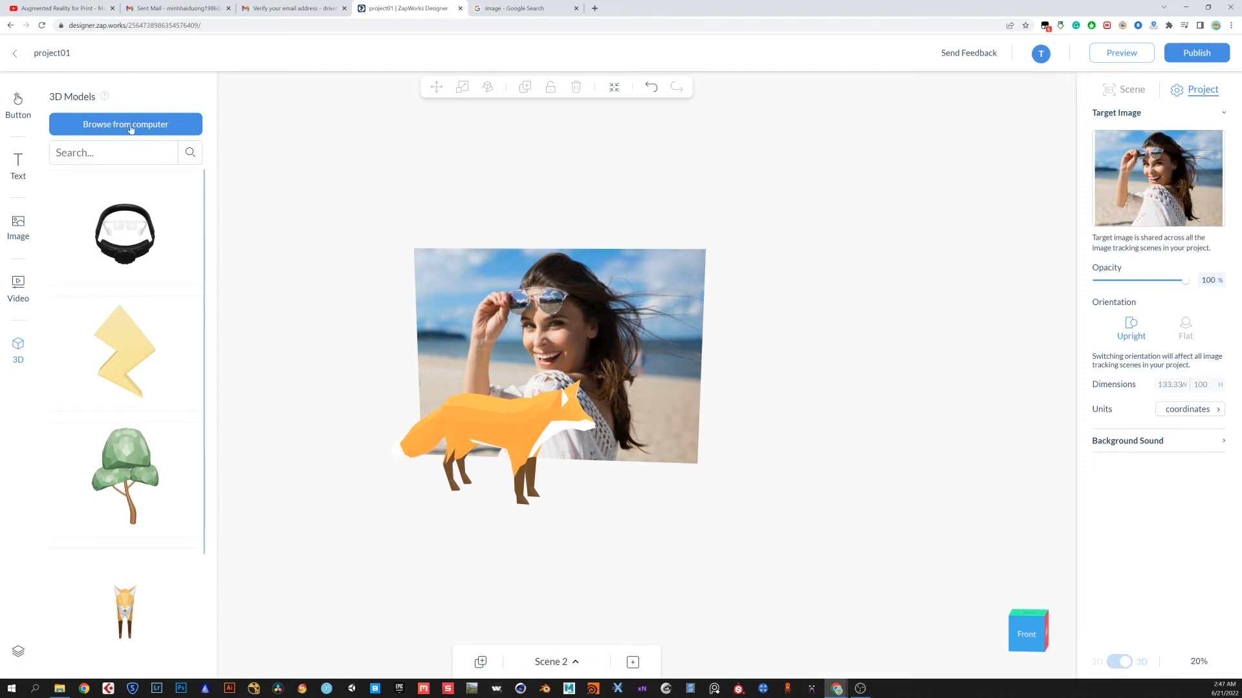
Read the Designer documentation page on supported 3D model formats and file size limits
click(106, 99)
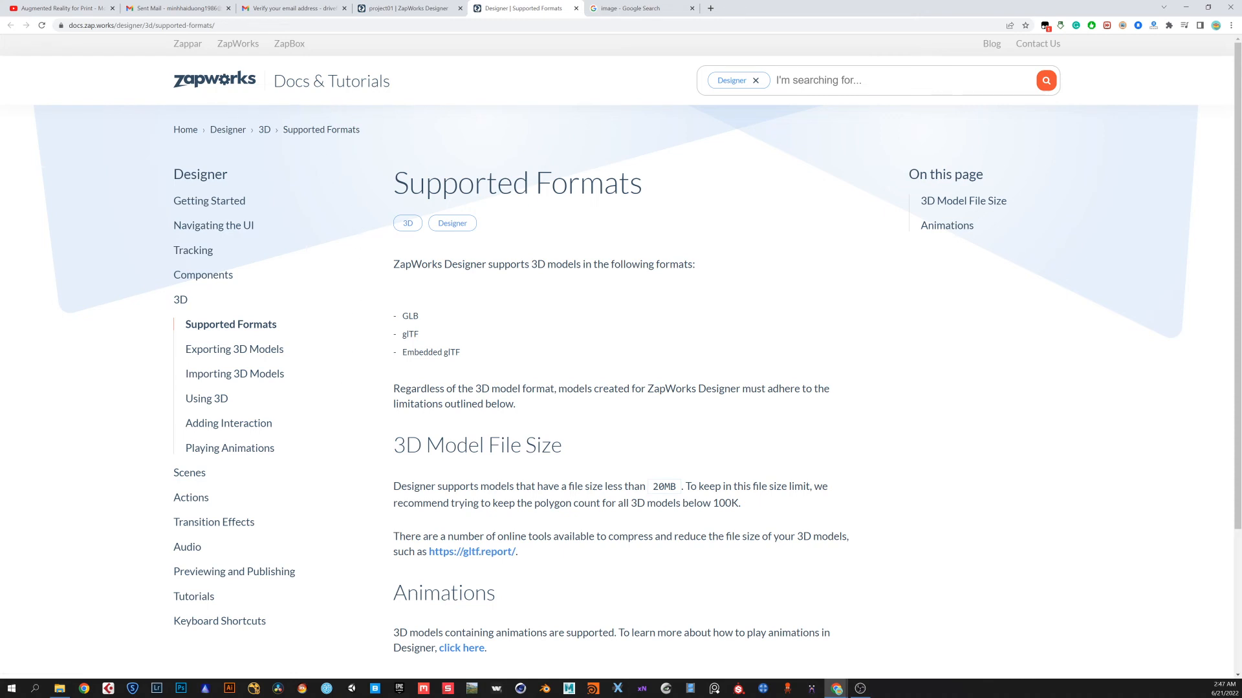
scroll(332, 361, down, 1)
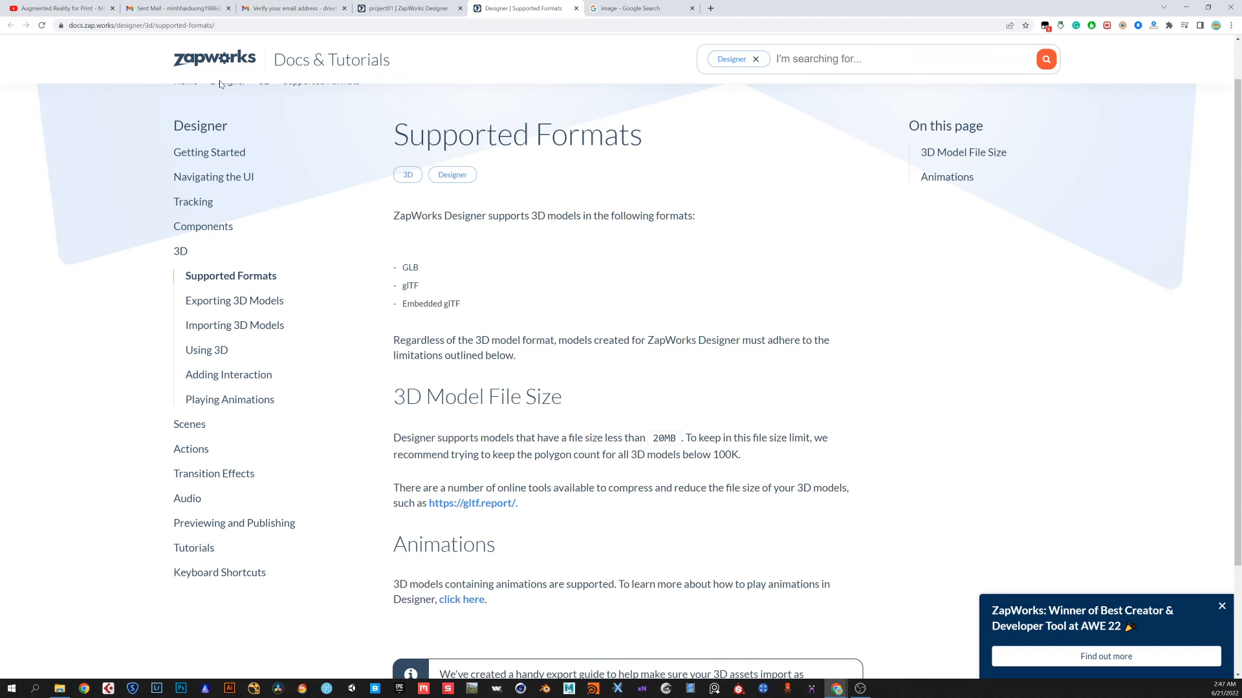
drag(401, 267, 422, 269)
double_click(414, 286)
click(422, 303)
double_click(422, 303)
drag(443, 303, 471, 304)
click(489, 304)
Open sketchfab.com in a new browser tab and search its 3D models for "free"
click(711, 8)
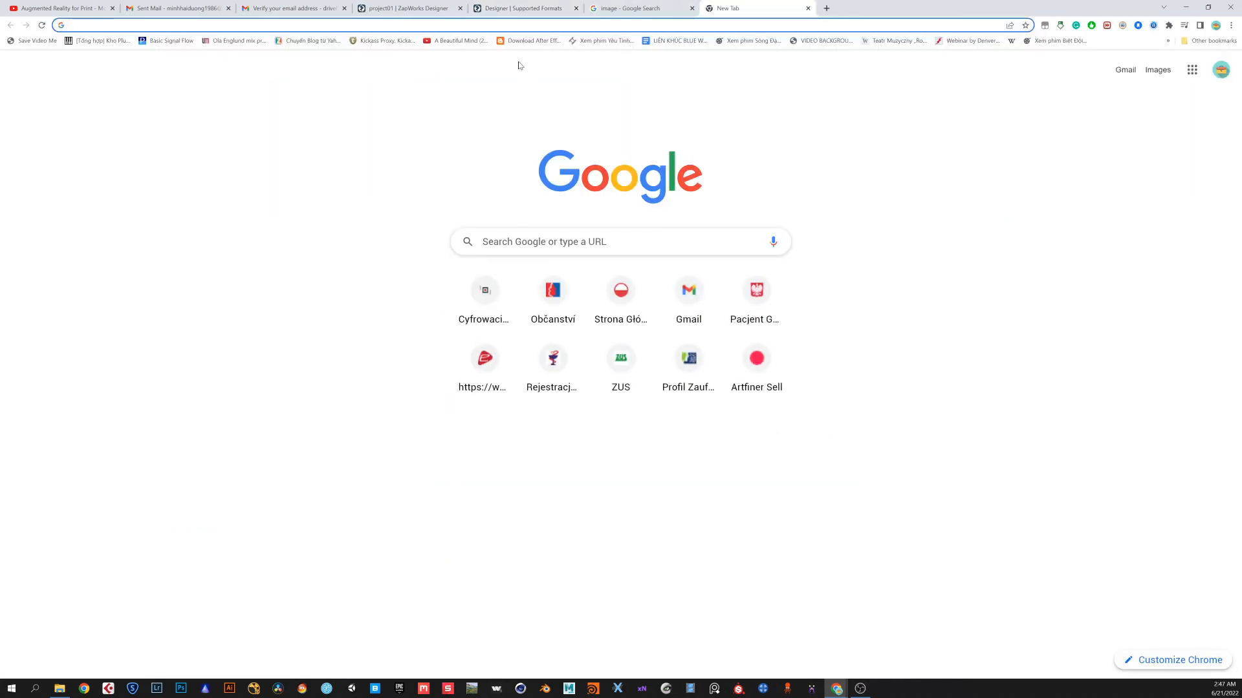
text(sket)
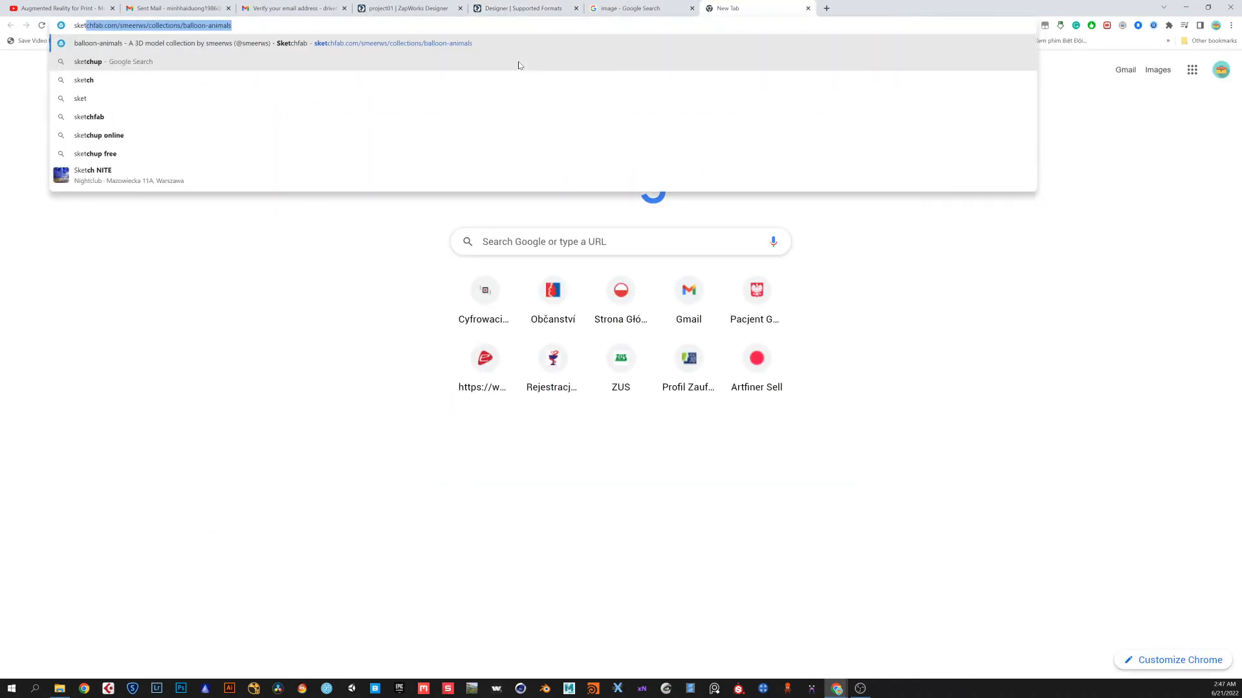
text(chfab)
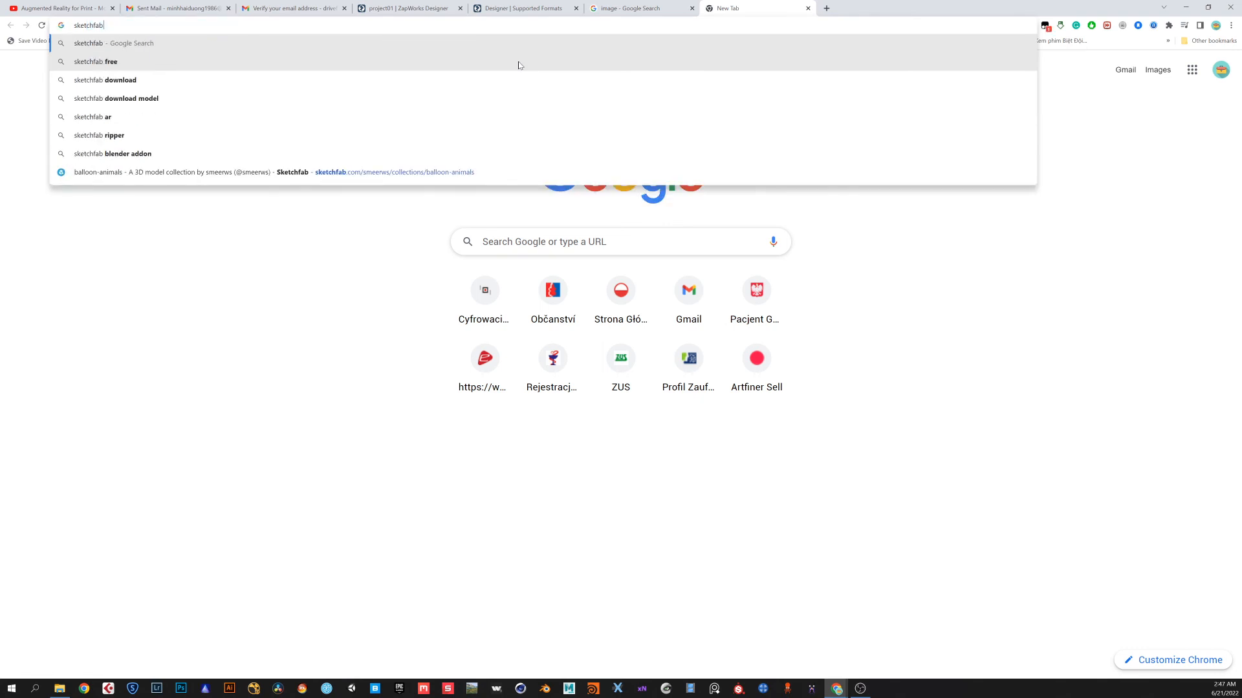
text(.com)
key(Return)
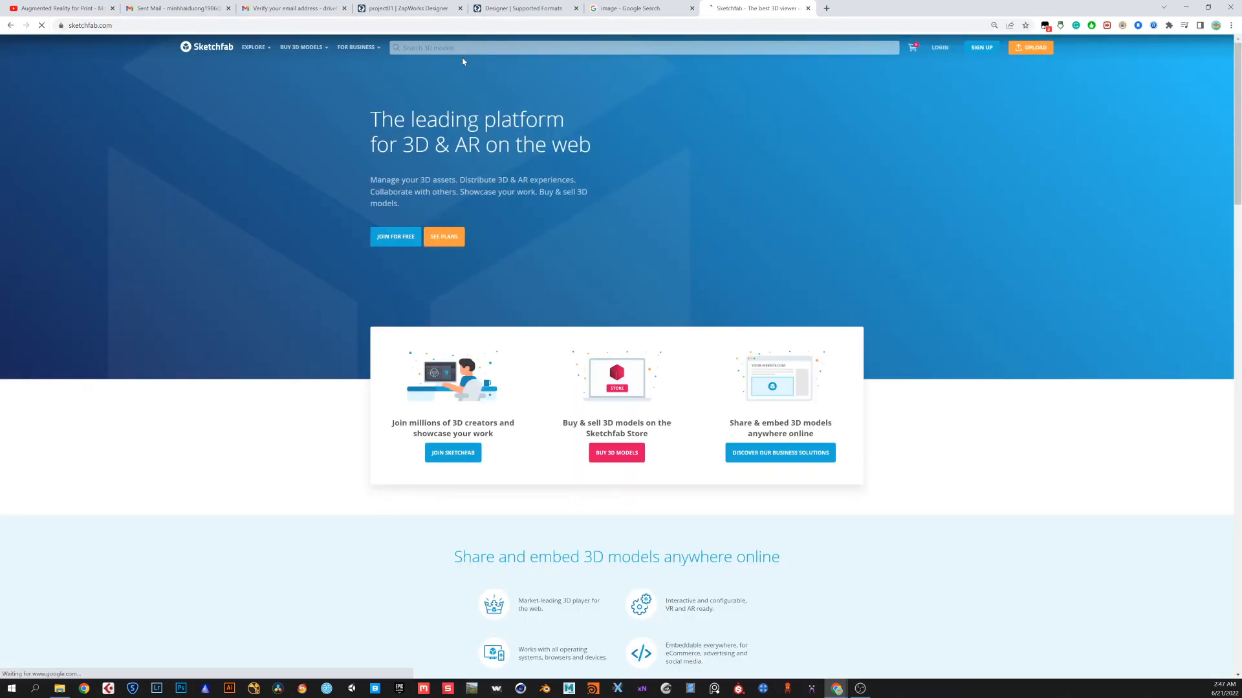
click(643, 48)
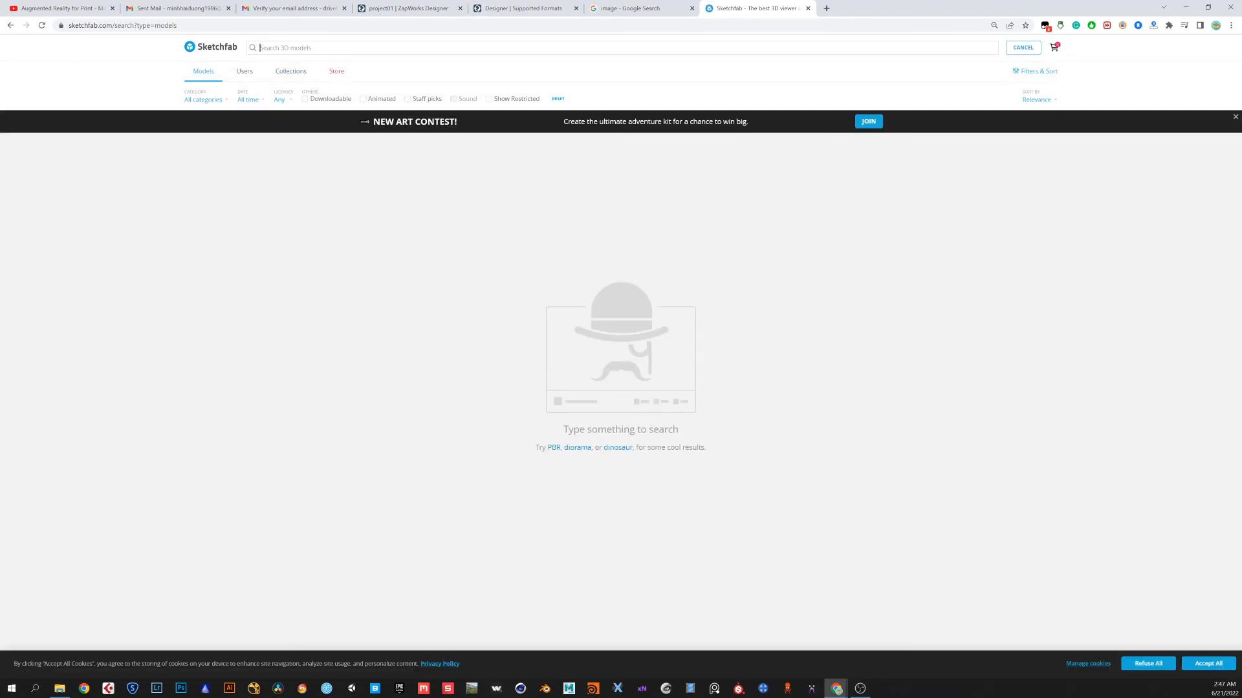
text(free)
key(Return)
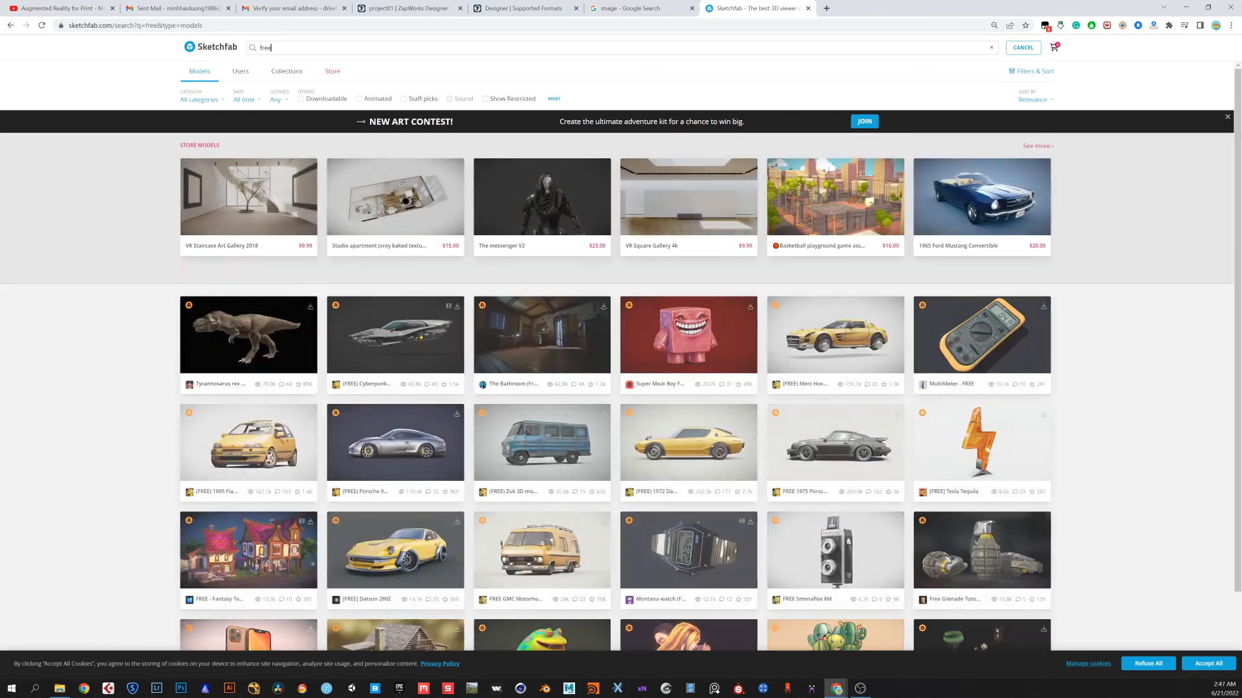
Open the Tyrannosaurus rex (Free model) page and sign in to Sketchfab with a Google account
click(278, 352)
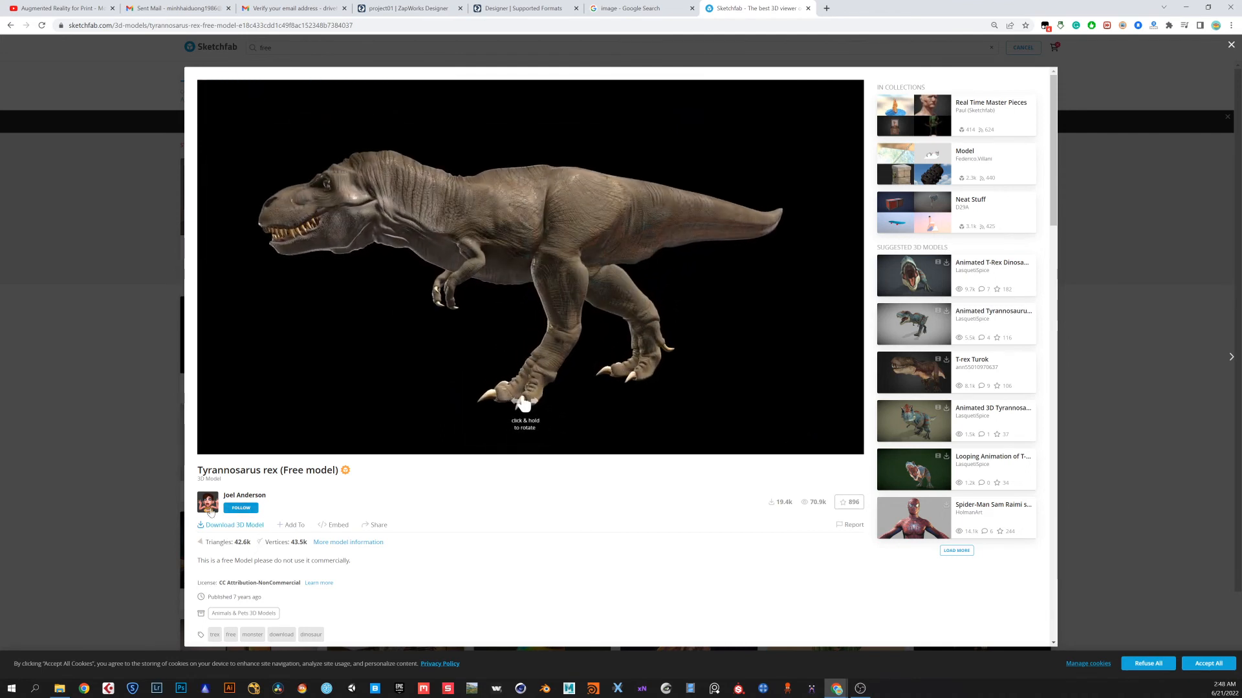
click(250, 527)
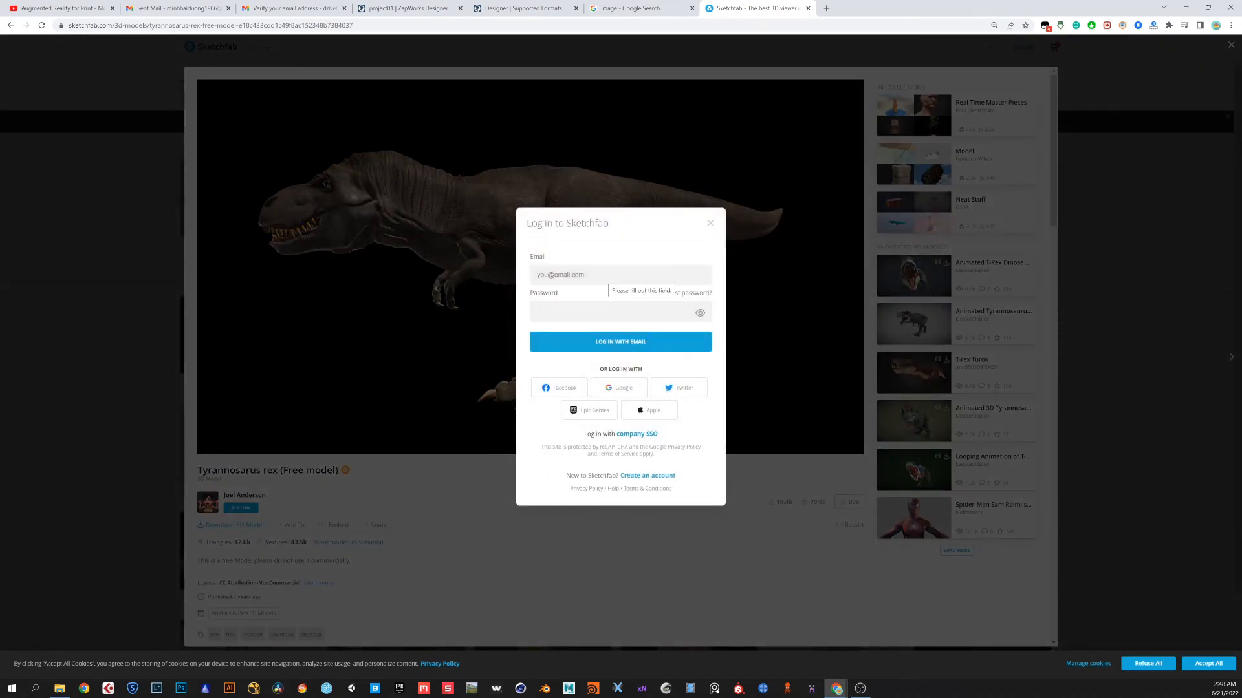
click(637, 276)
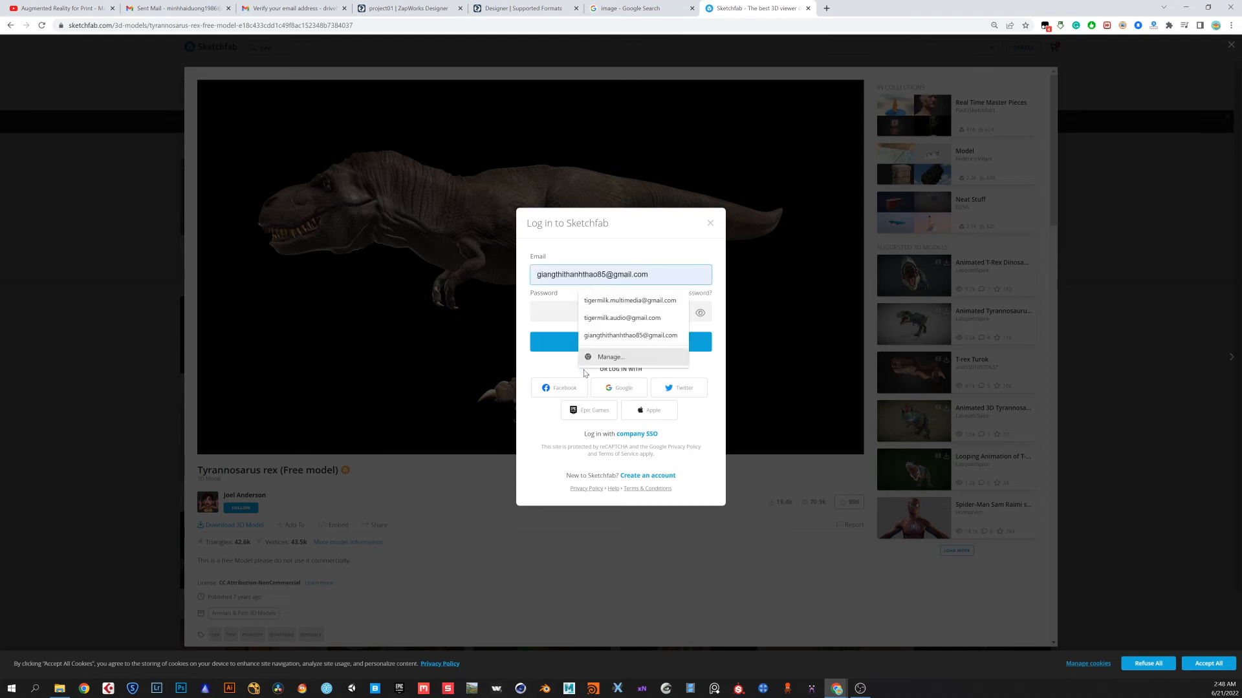
click(618, 388)
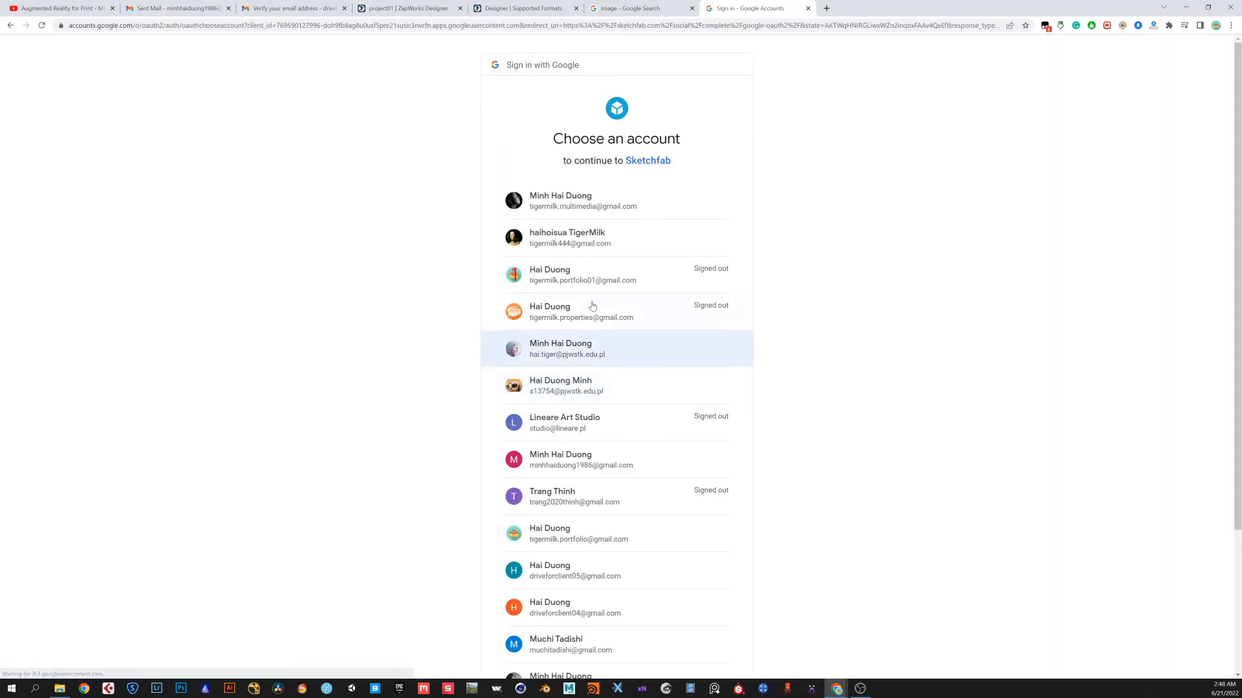
click(583, 206)
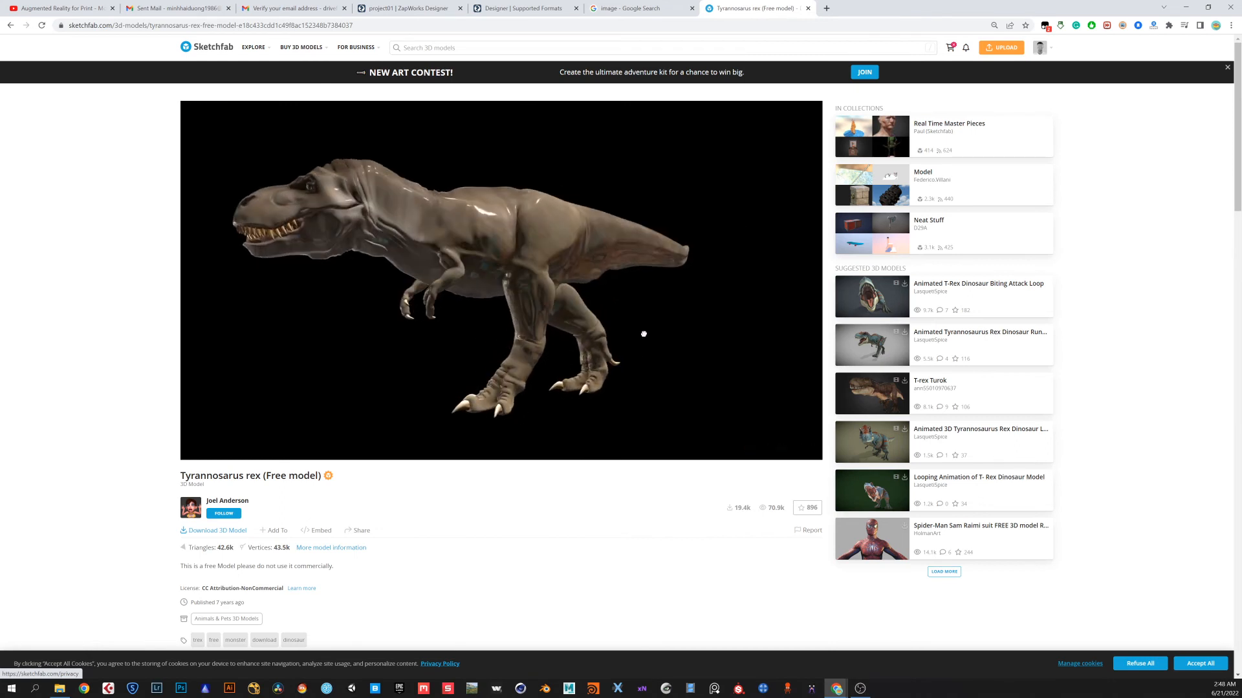
Examine the model's download options, focusing on the autoconverted glTF format, then close the dialog
click(229, 534)
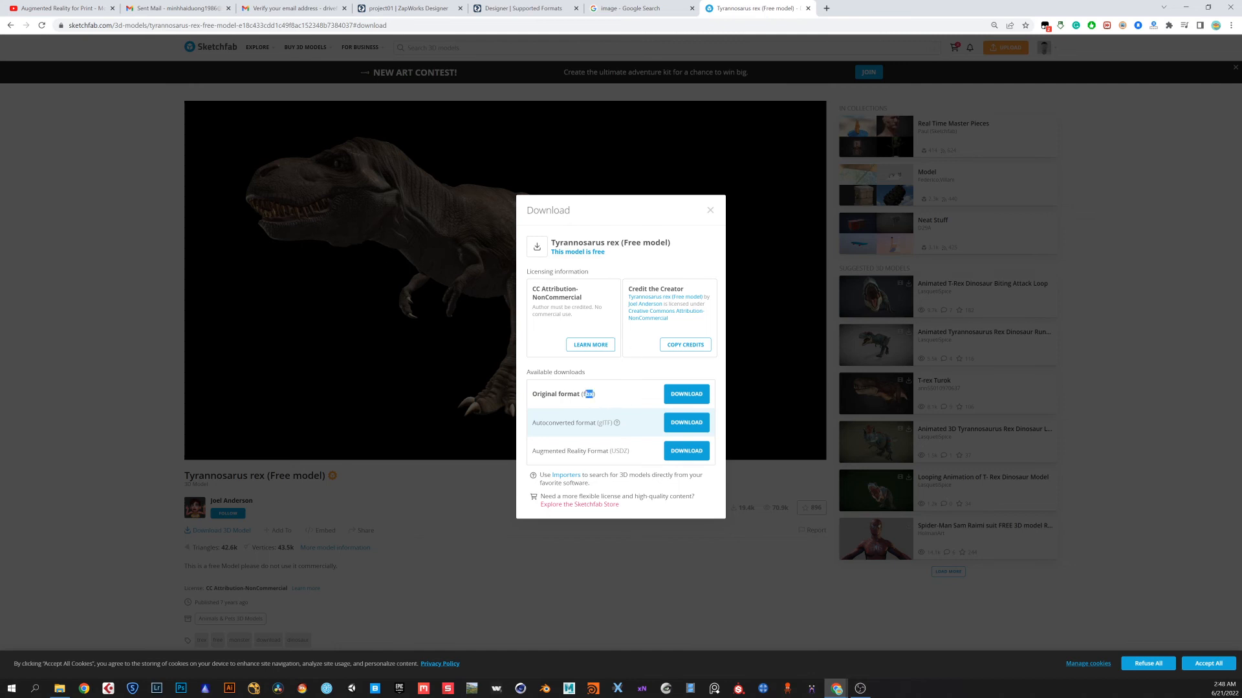
click(602, 397)
drag(598, 422, 611, 423)
click(571, 435)
drag(533, 427, 604, 431)
click(604, 430)
drag(532, 423, 607, 423)
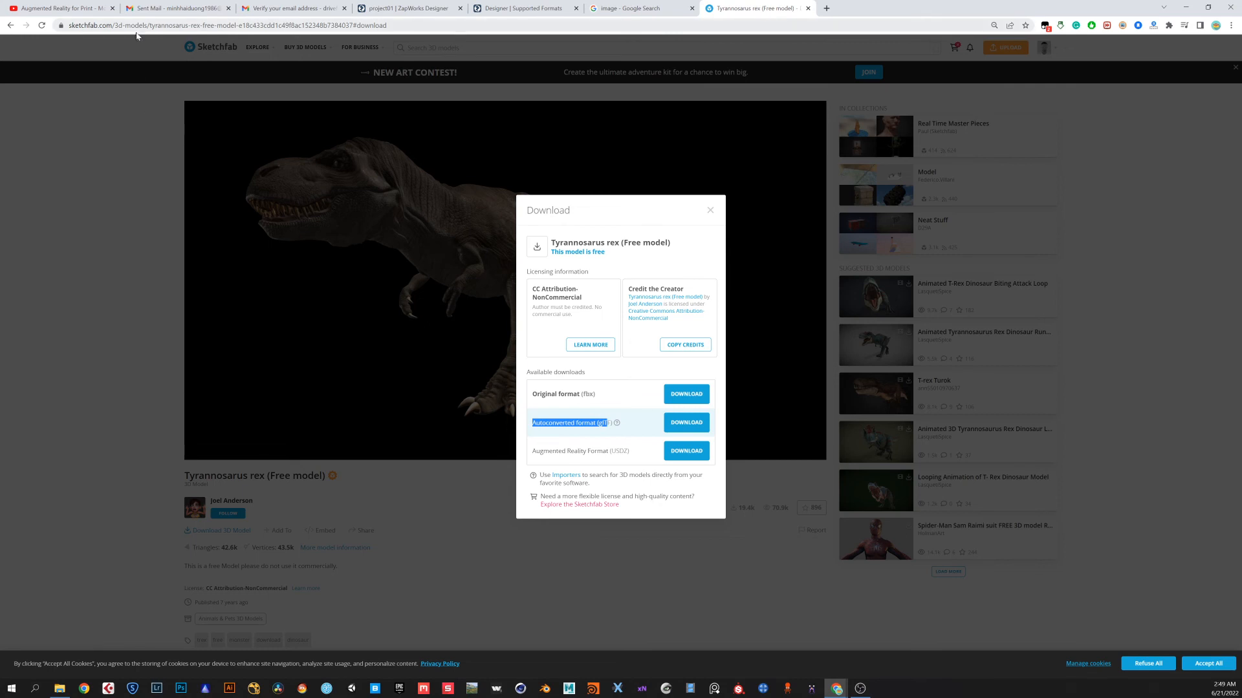
click(586, 430)
drag(599, 422, 613, 423)
click(612, 424)
click(710, 210)
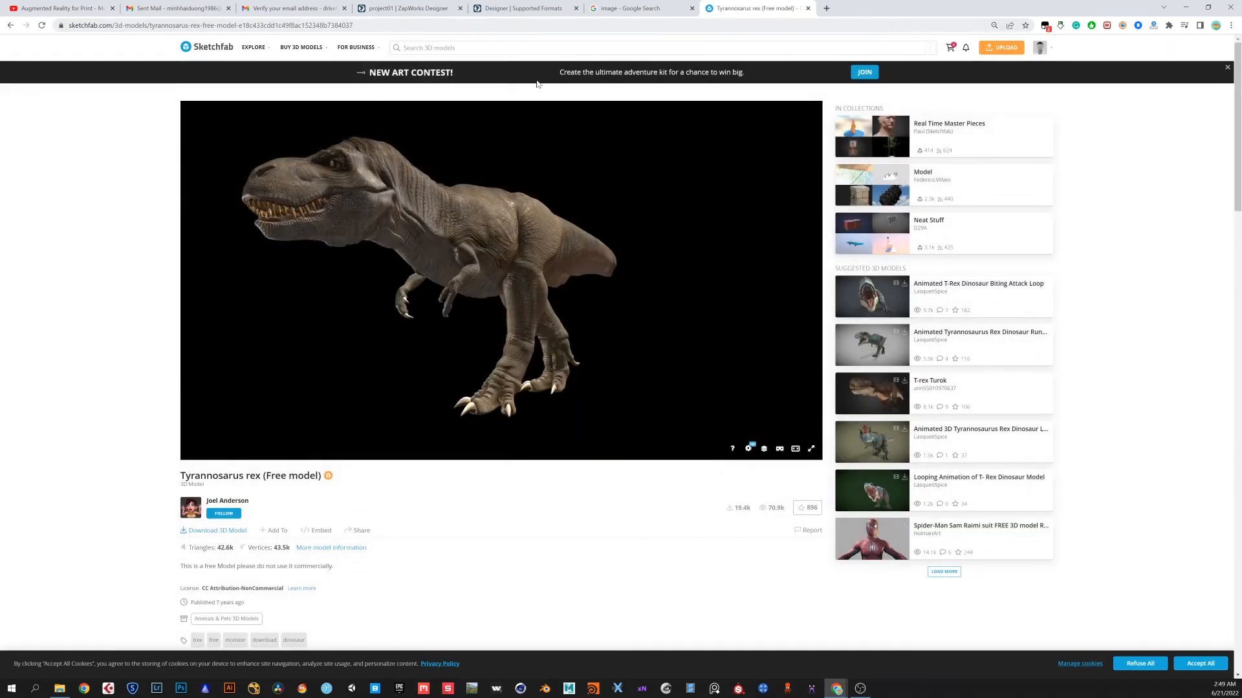
Download the model in autoconverted glTF format and open the downloaded tyrannosaurus_rex_free_model folder
click(238, 536)
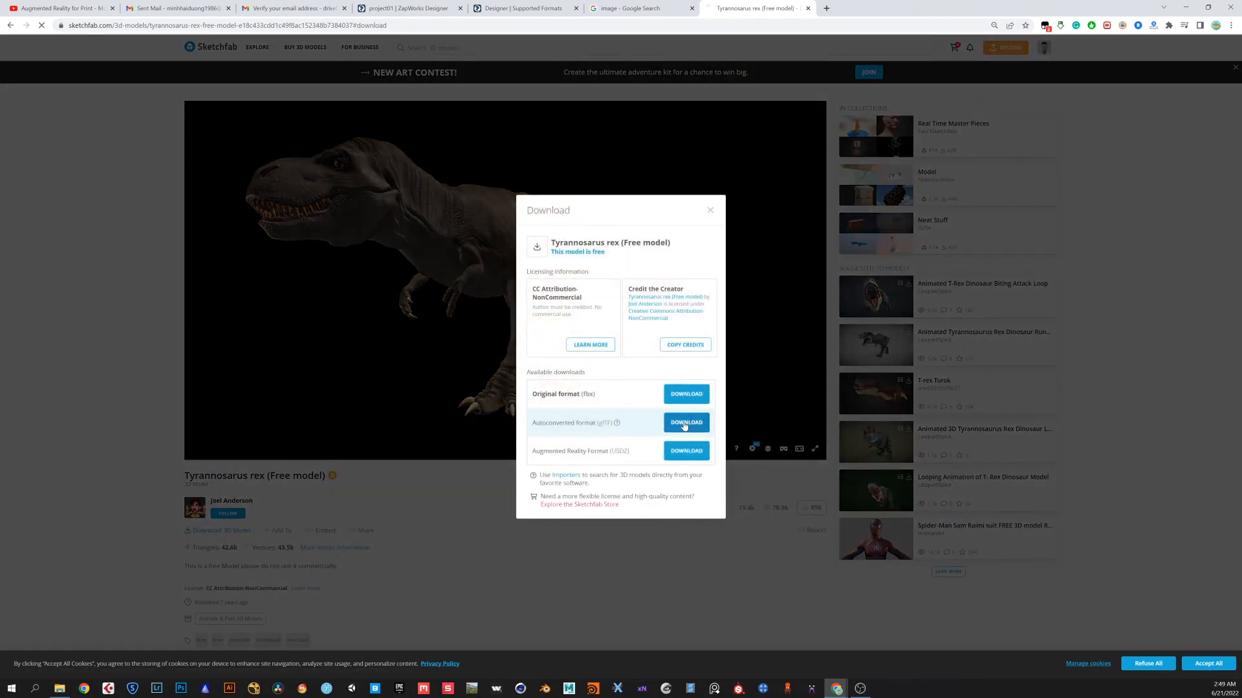
click(684, 424)
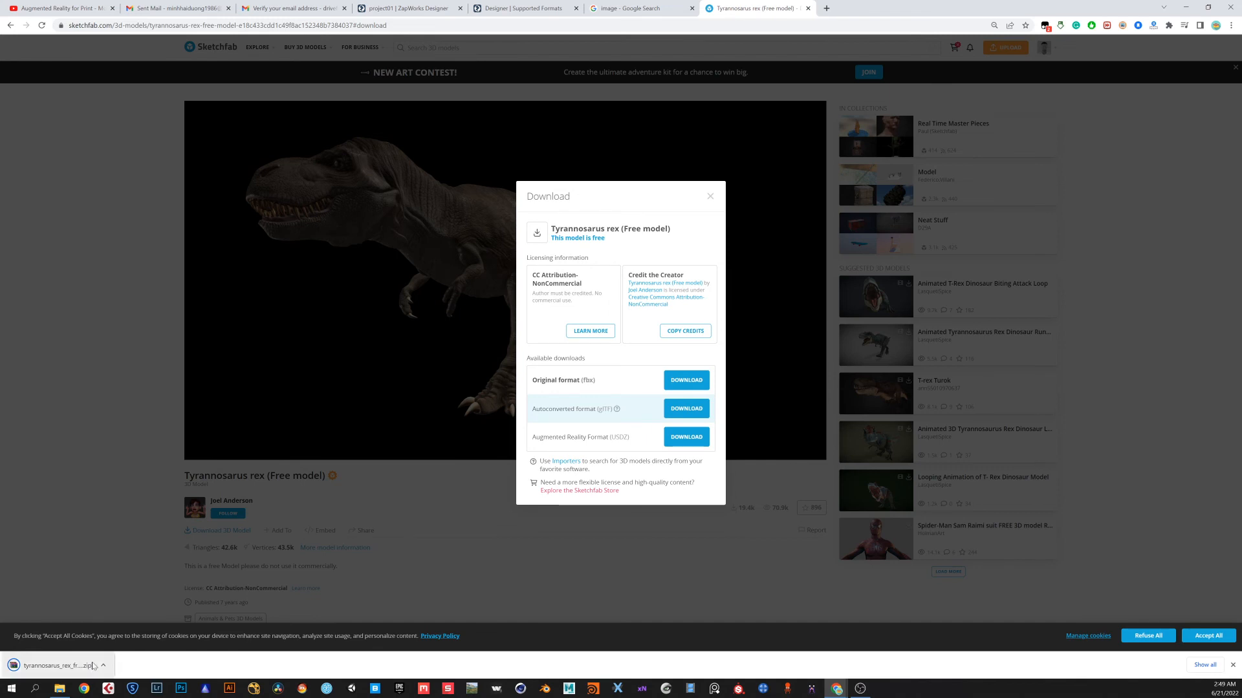
click(103, 665)
click(129, 637)
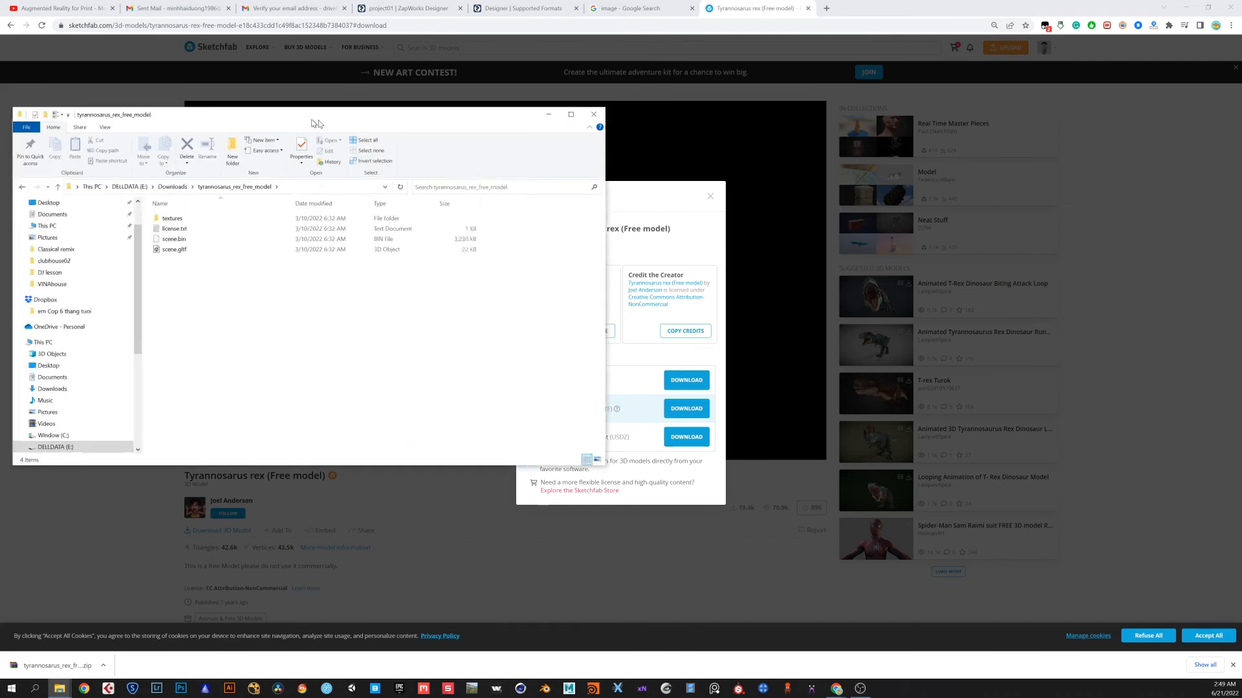
click(296, 239)
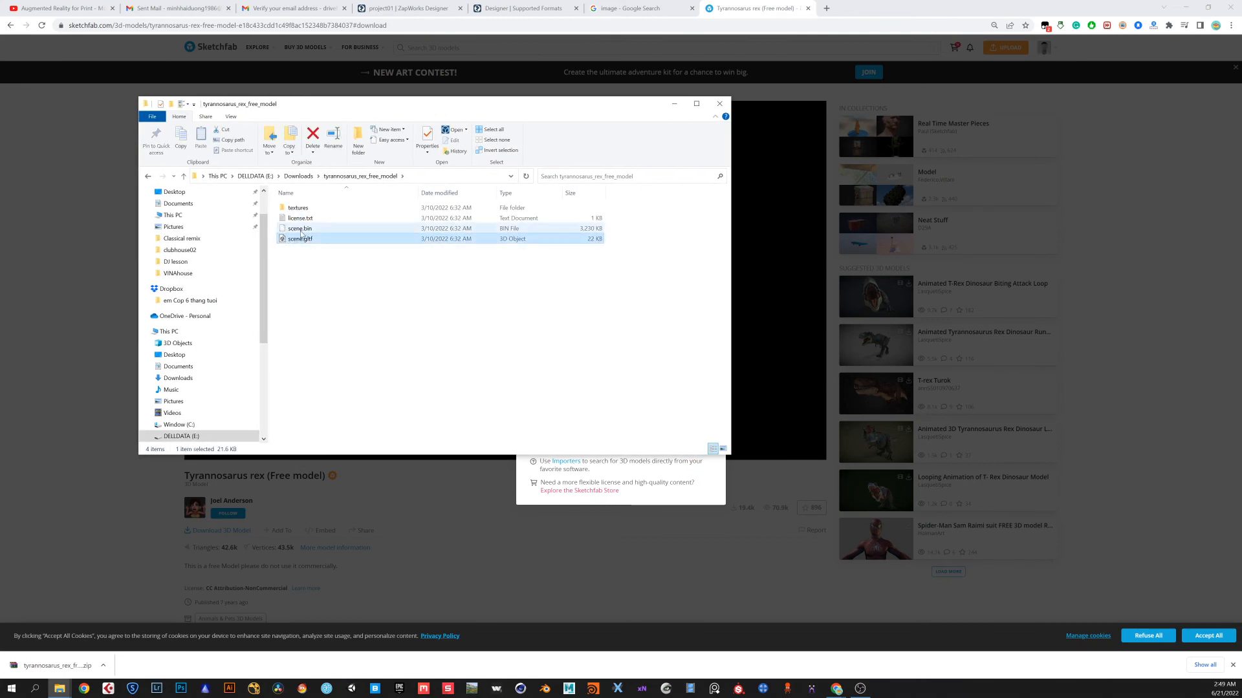
drag(323, 110, 603, 114)
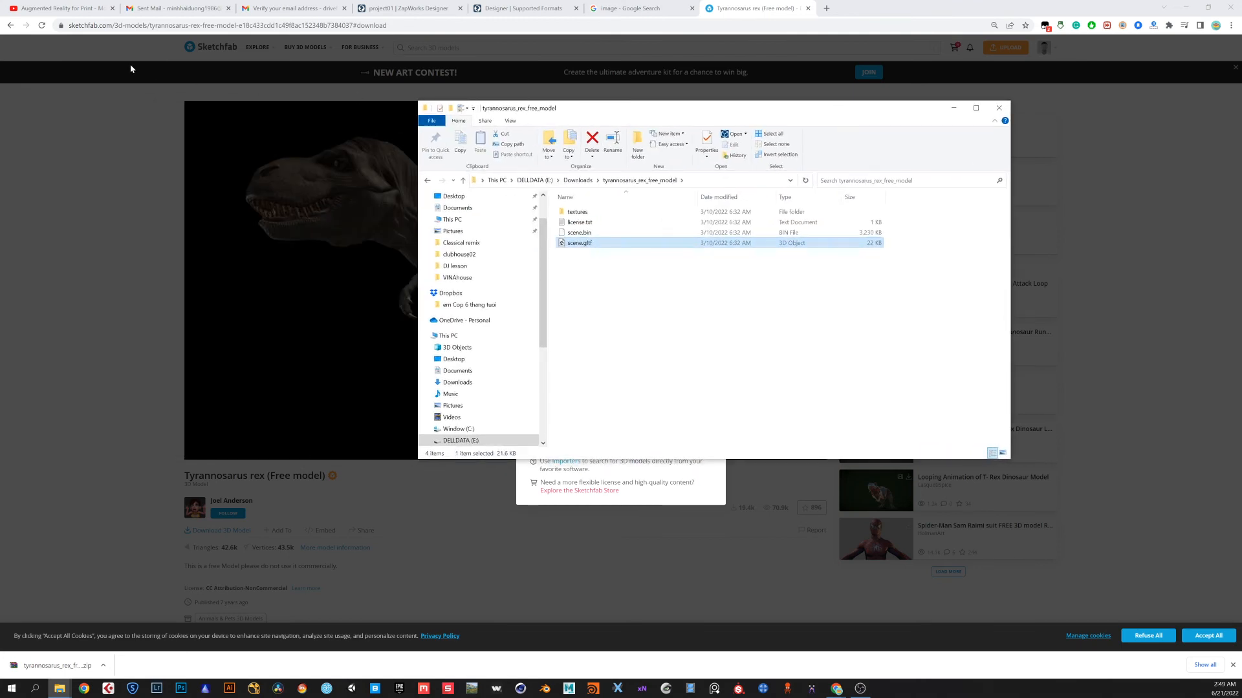
Upload scene.gltf and scene.bin from the downloaded tyrannosaurus_rex_free_model folder as a new 3D model
click(388, 17)
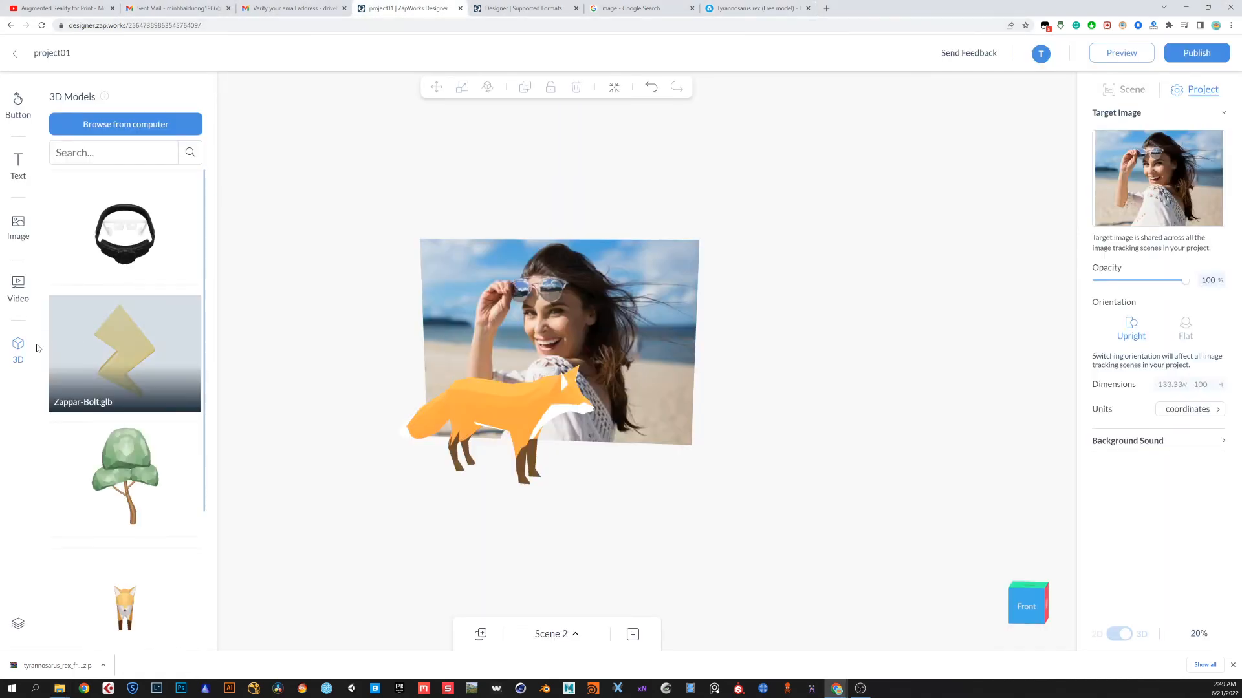
click(130, 137)
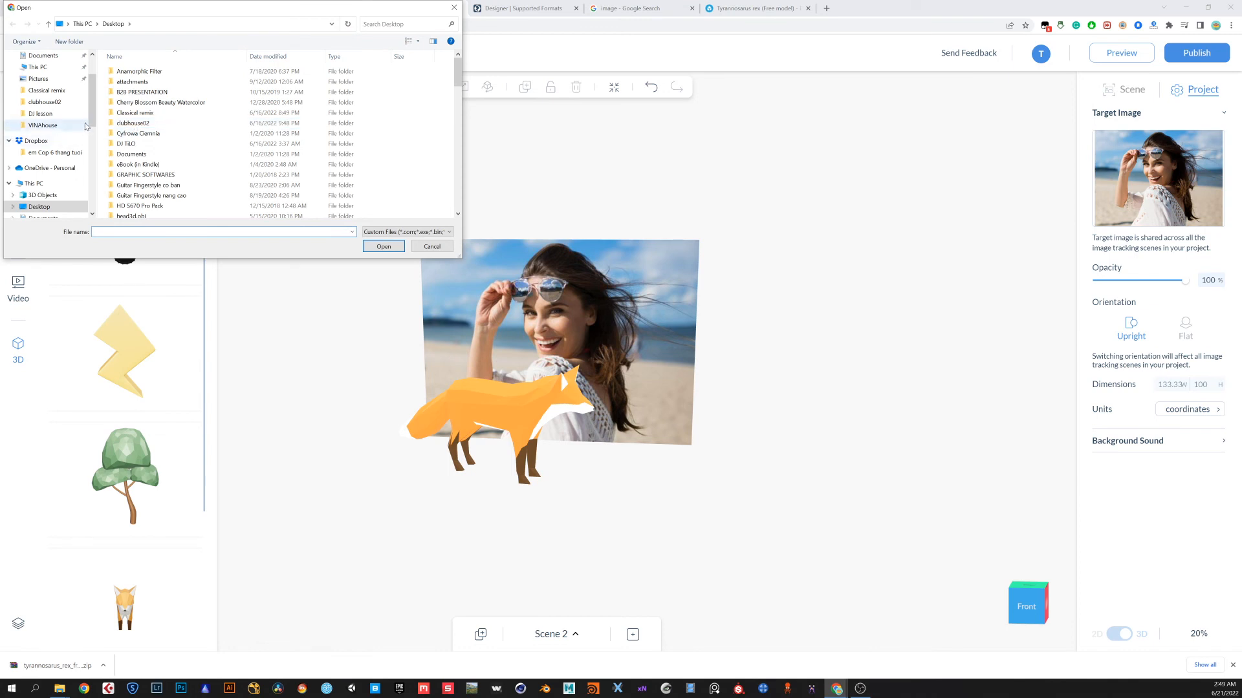
scroll(54, 207, down, 2)
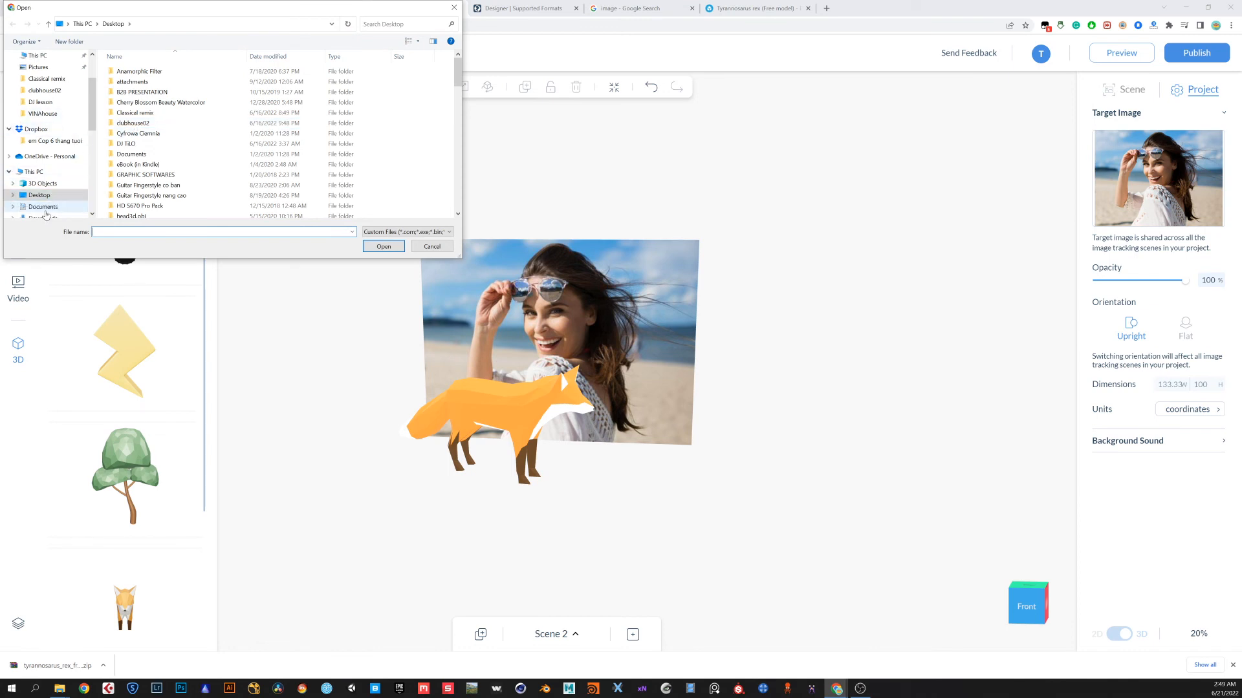
click(52, 204)
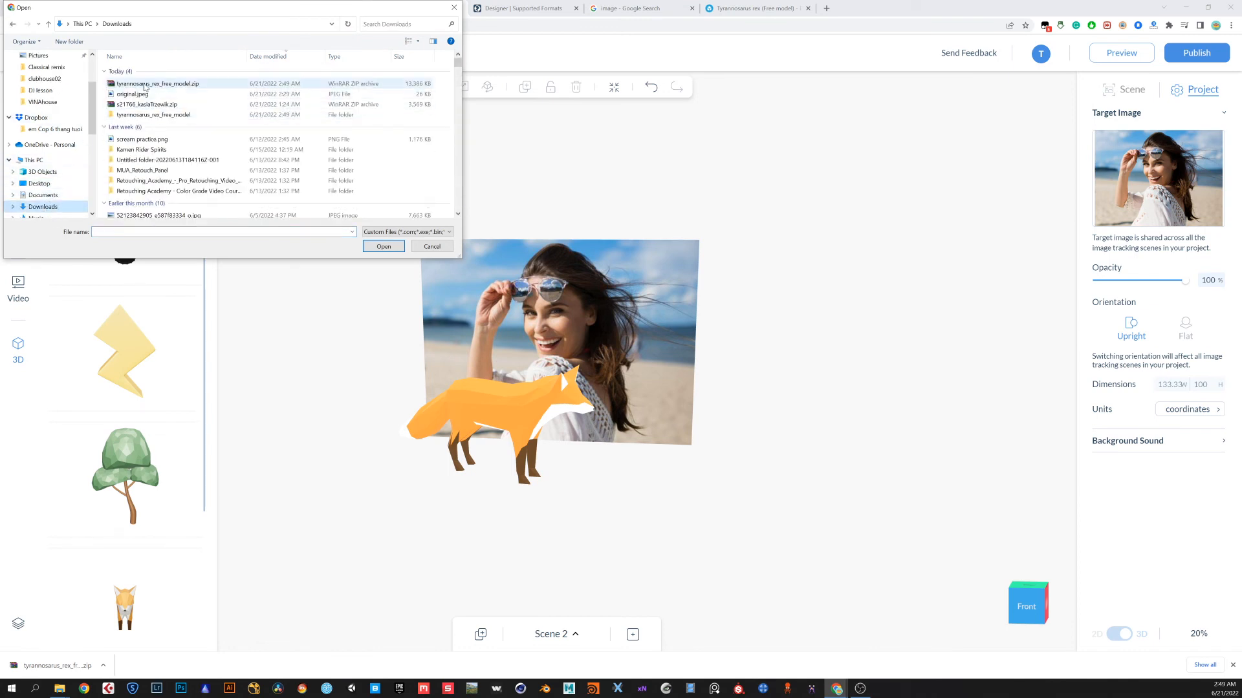
double_click(145, 116)
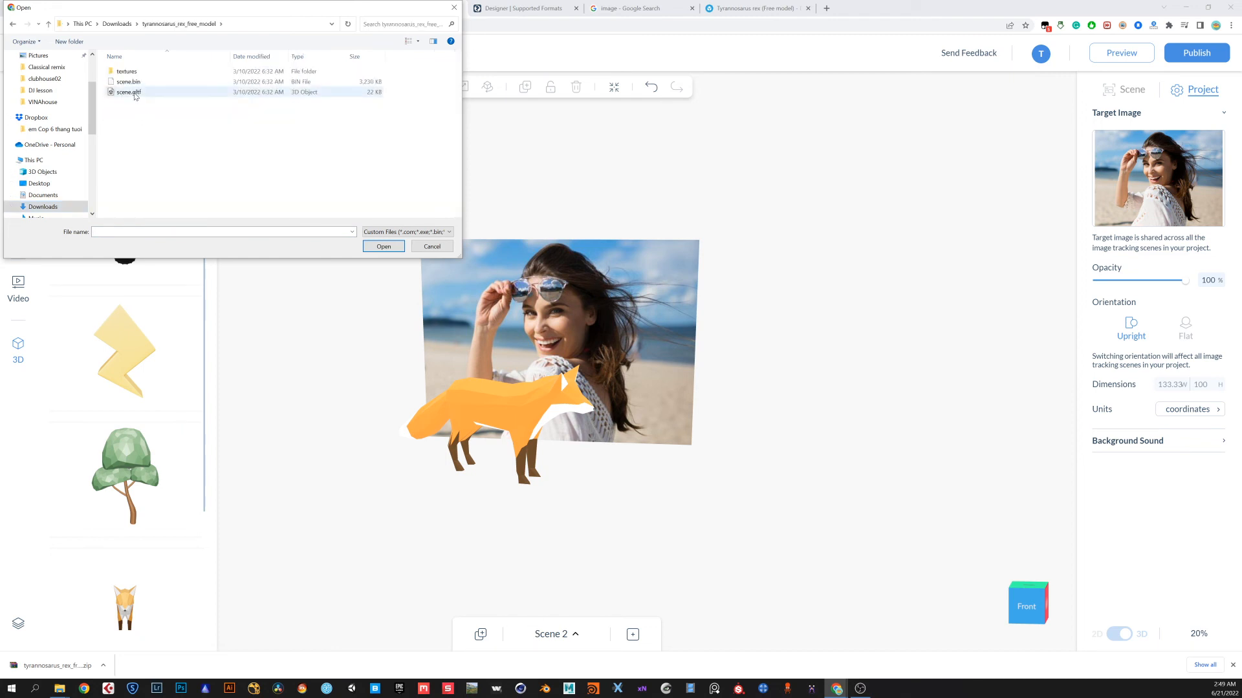
click(135, 95)
ctrl+click(134, 83)
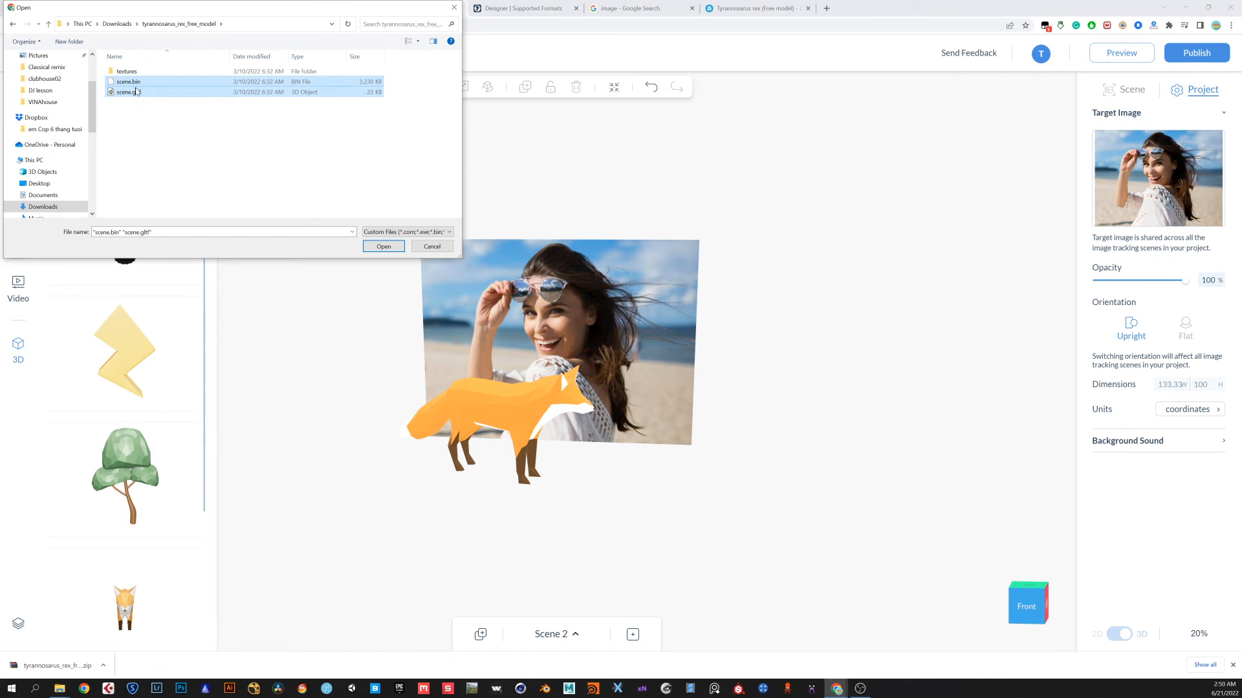
click(389, 250)
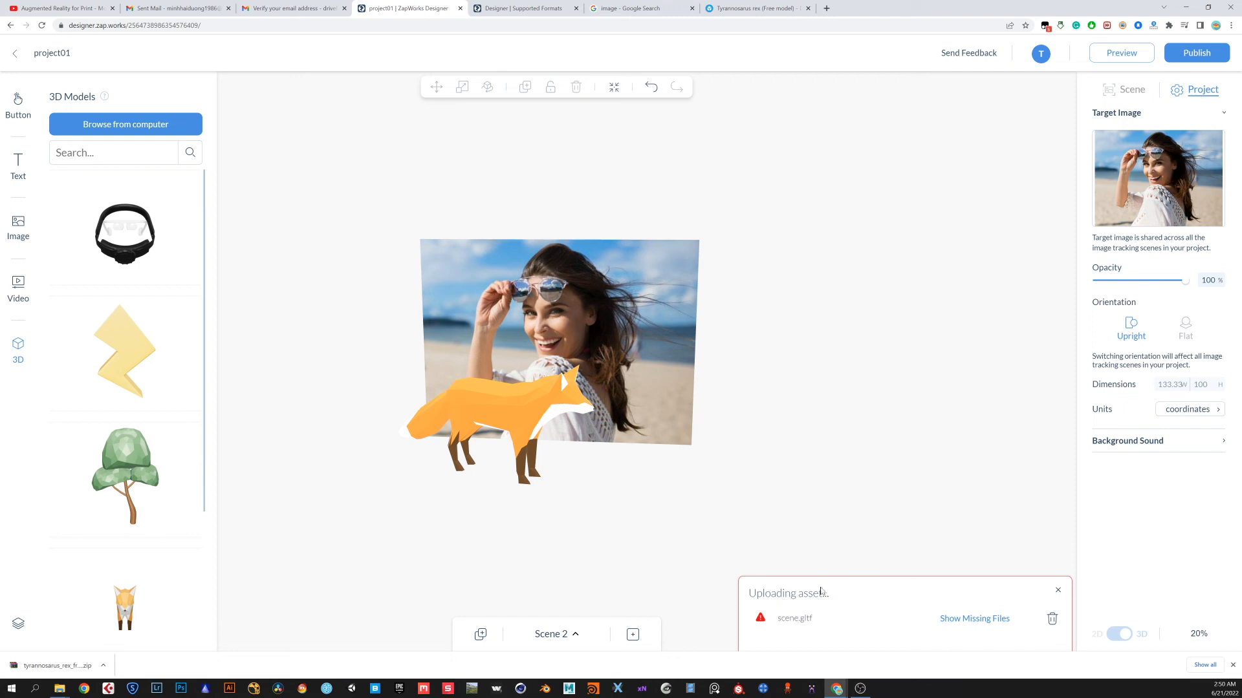
Supply the missing texture files from the model's textures folder to complete the model upload
click(975, 621)
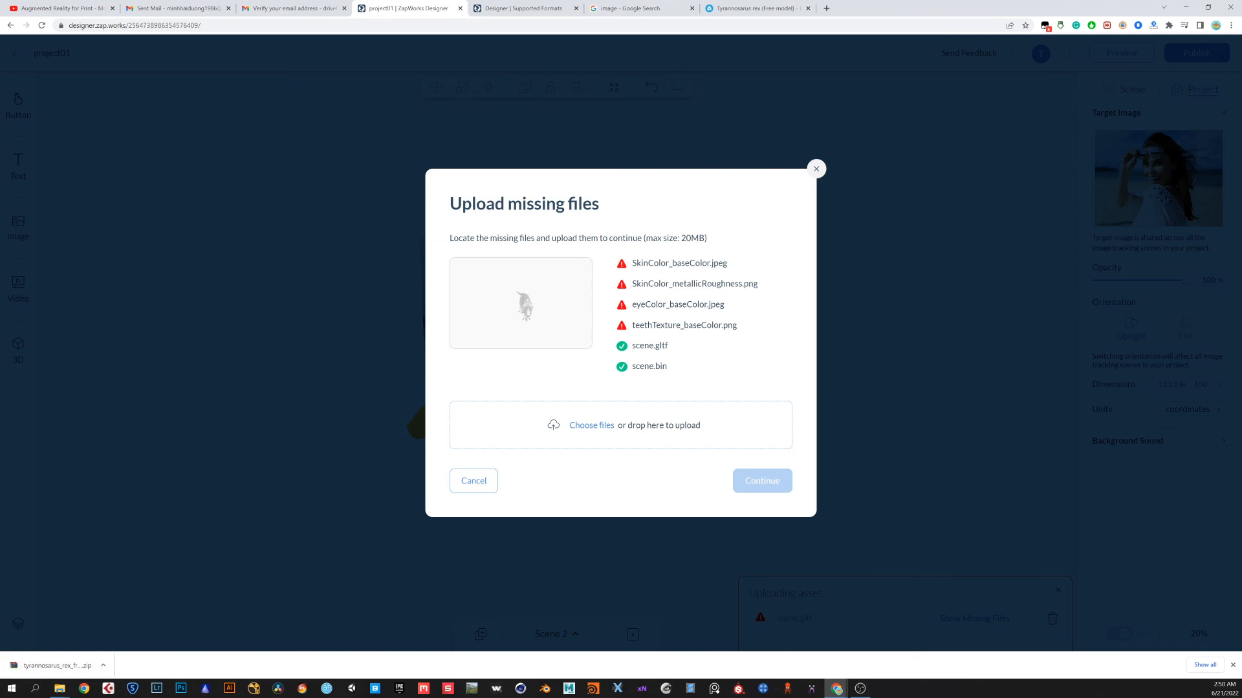
key(alt+Tab)
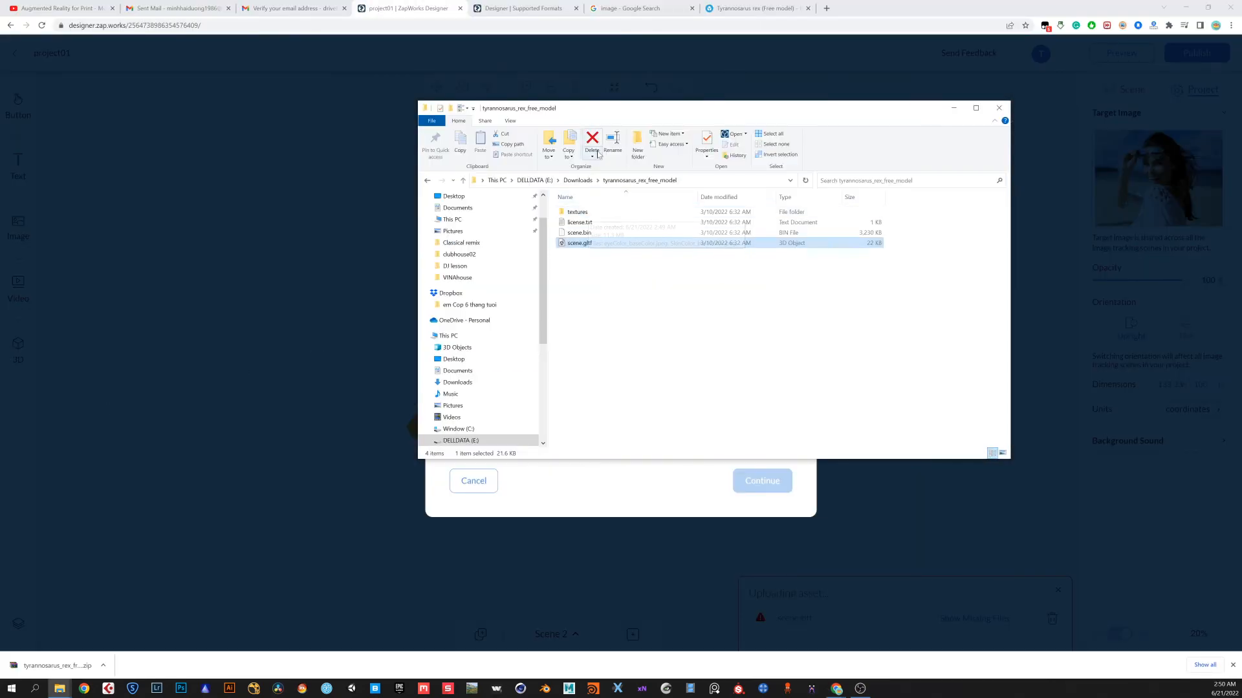
drag(692, 113, 923, 79)
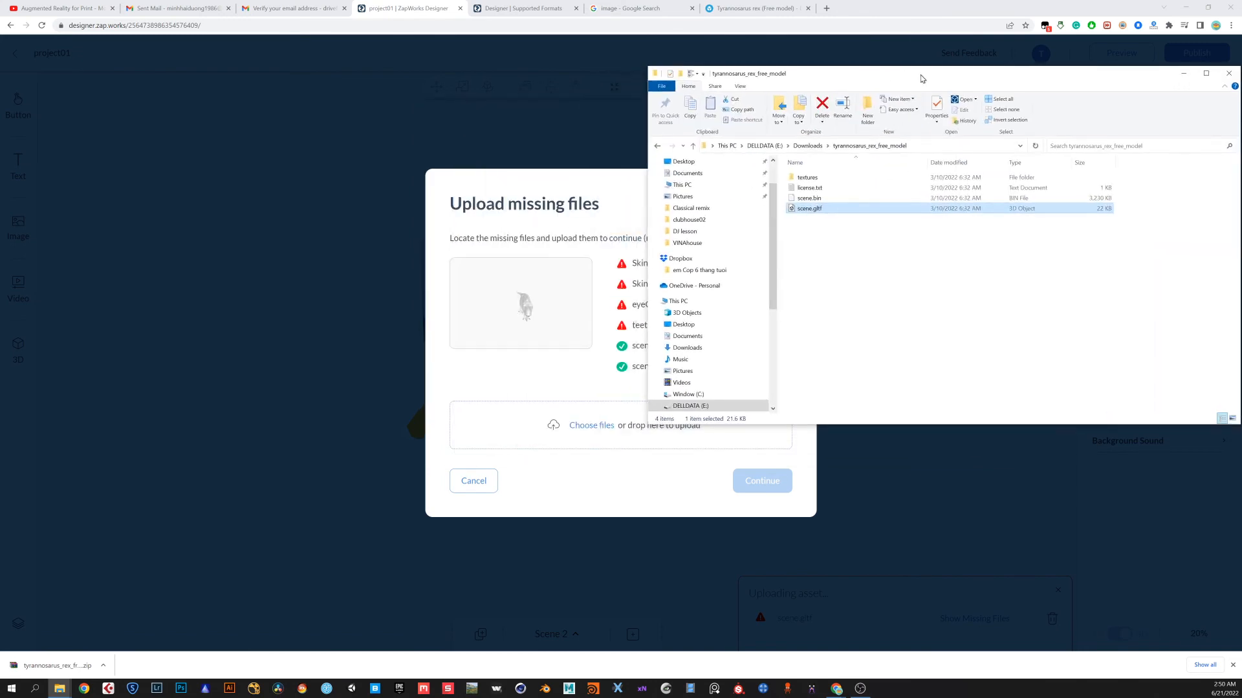
double_click(813, 180)
drag(809, 77, 915, 79)
drag(1121, 267, 605, 432)
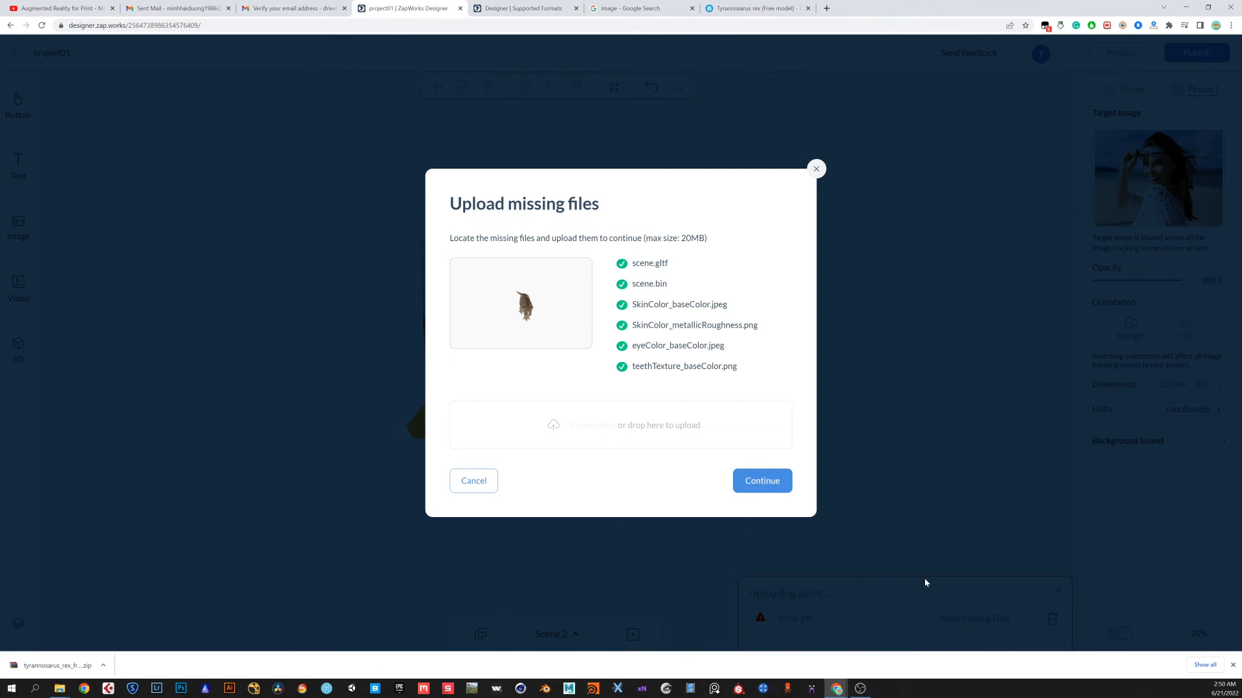
click(816, 169)
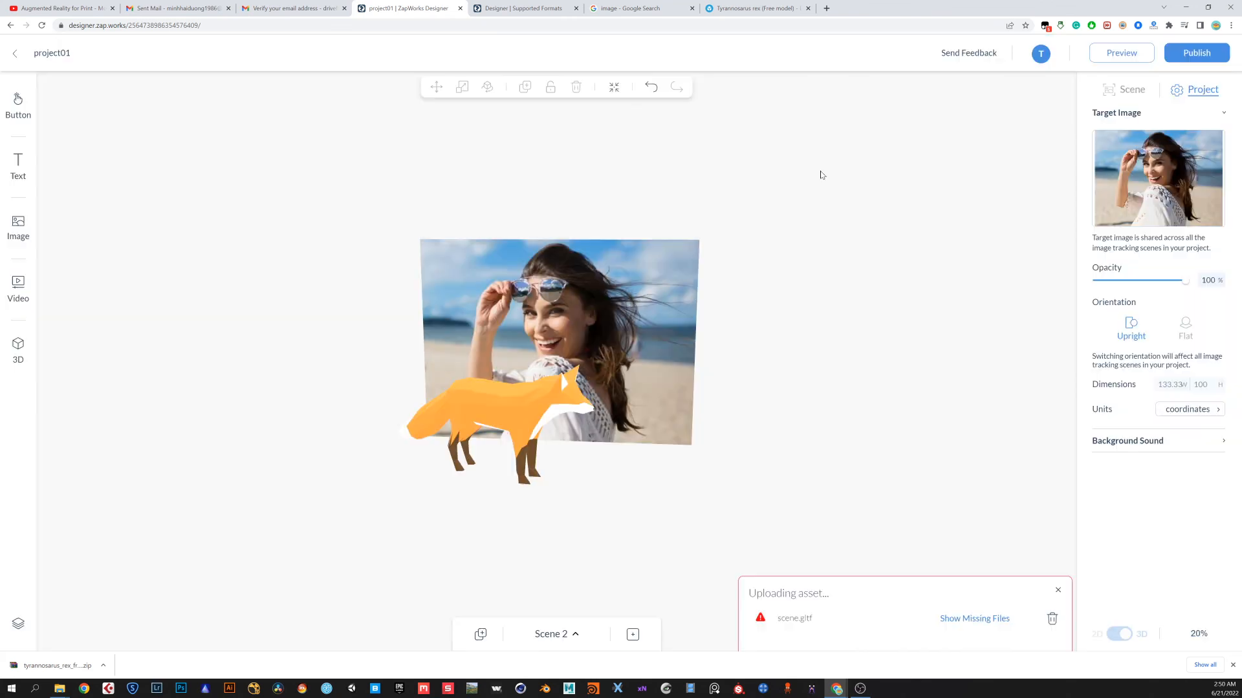
click(988, 621)
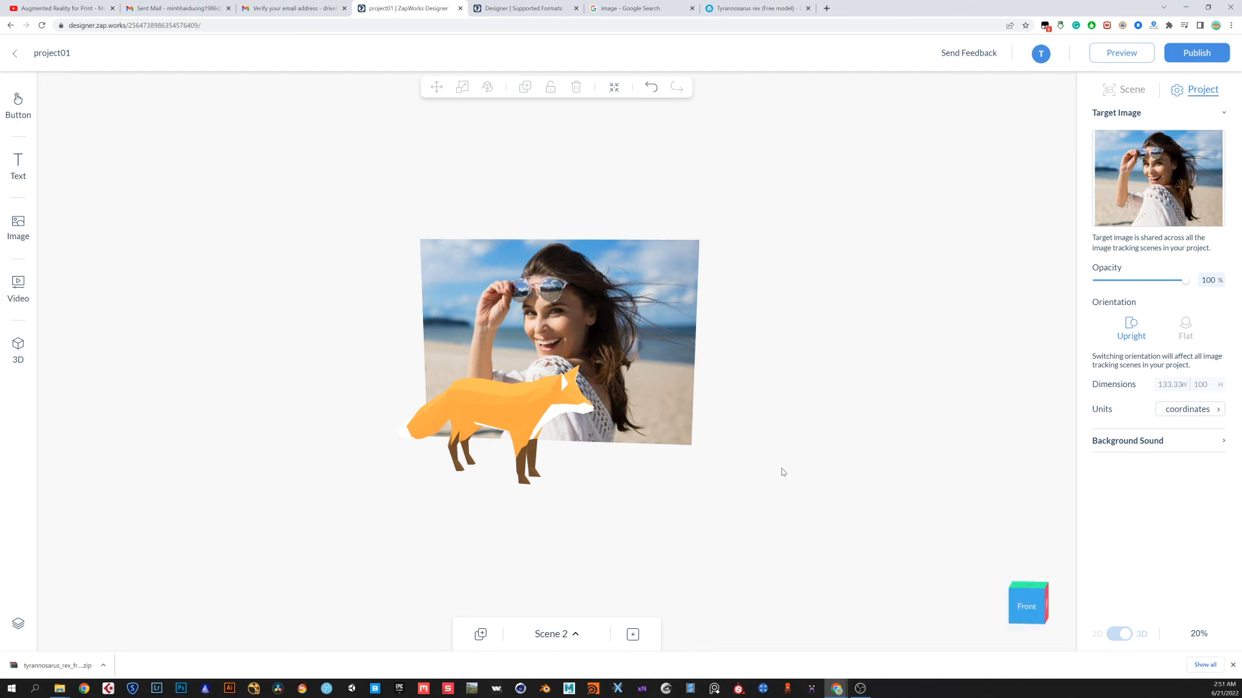
Add the uploaded scene.gltf Tyrannosaurus model from the 3D models library into Scene 2
click(18, 349)
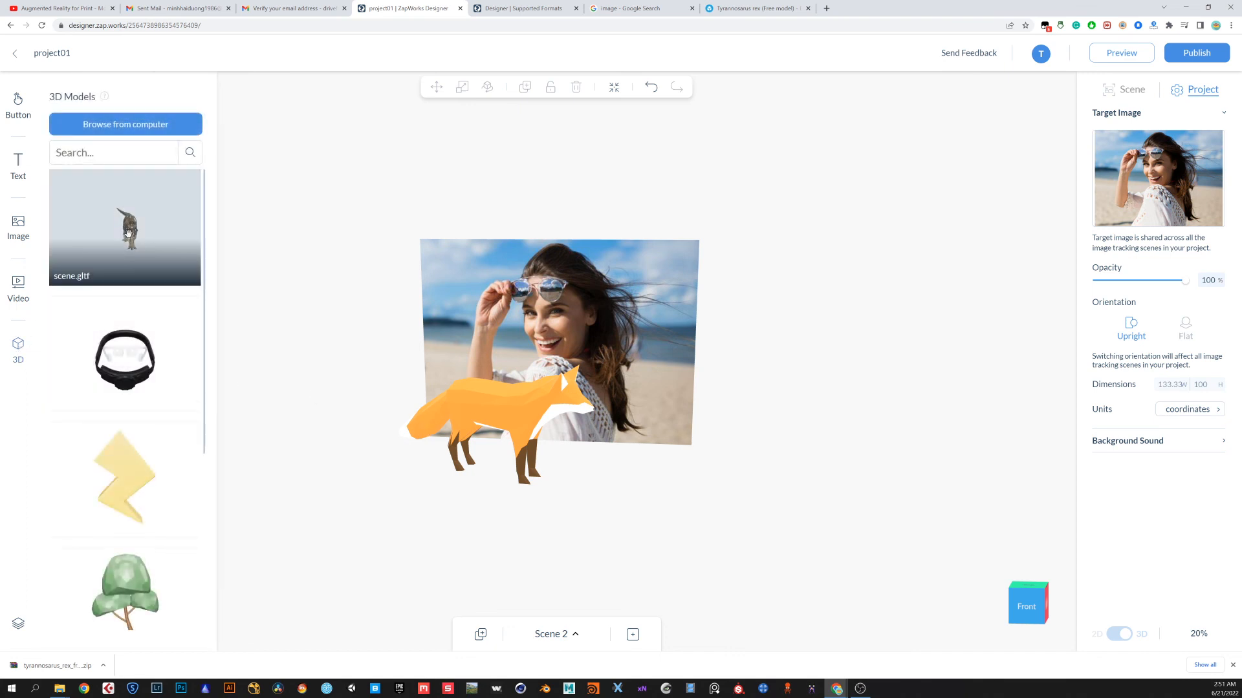
drag(130, 238, 635, 463)
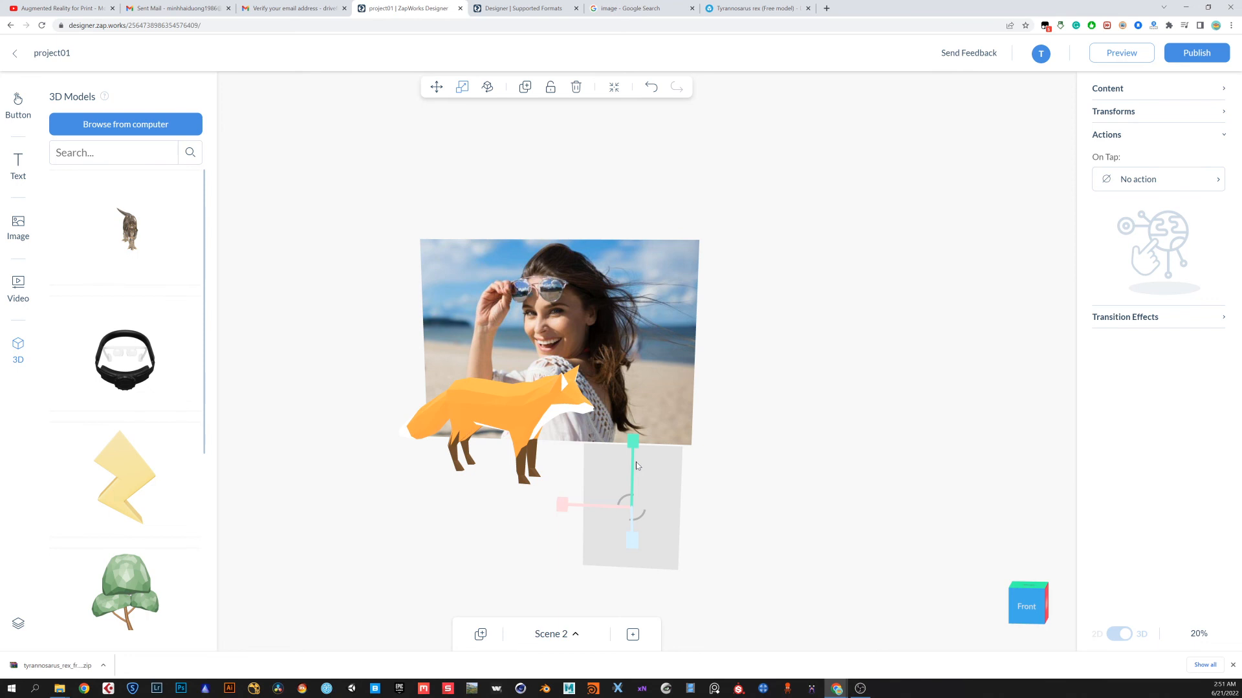
Raise the Tyrannosaurus model upward with the Move tool
drag(745, 494, 673, 474)
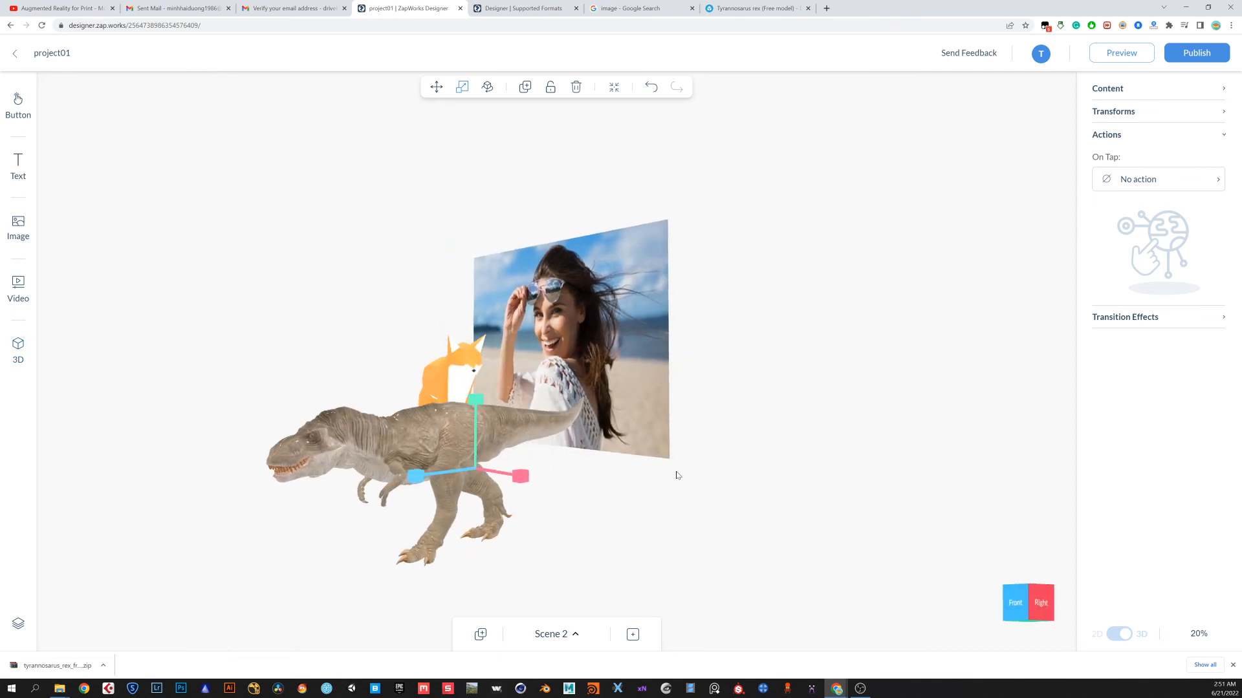
click(436, 86)
drag(475, 409, 472, 318)
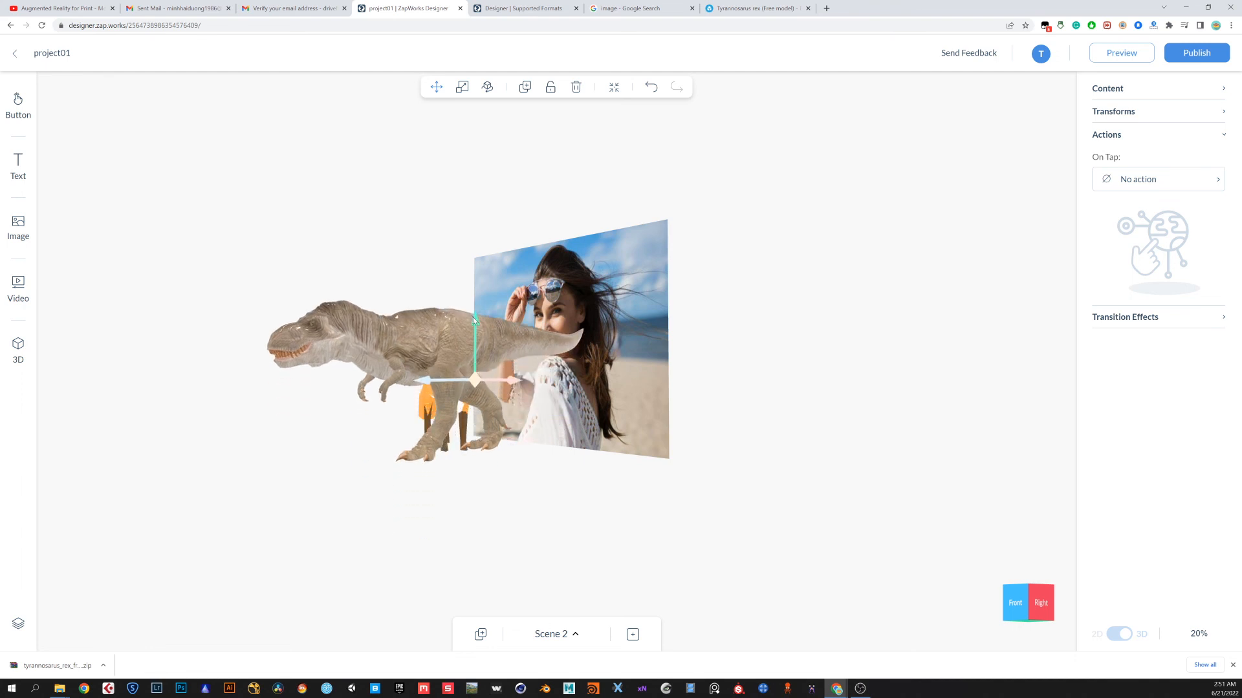
drag(507, 510, 583, 527)
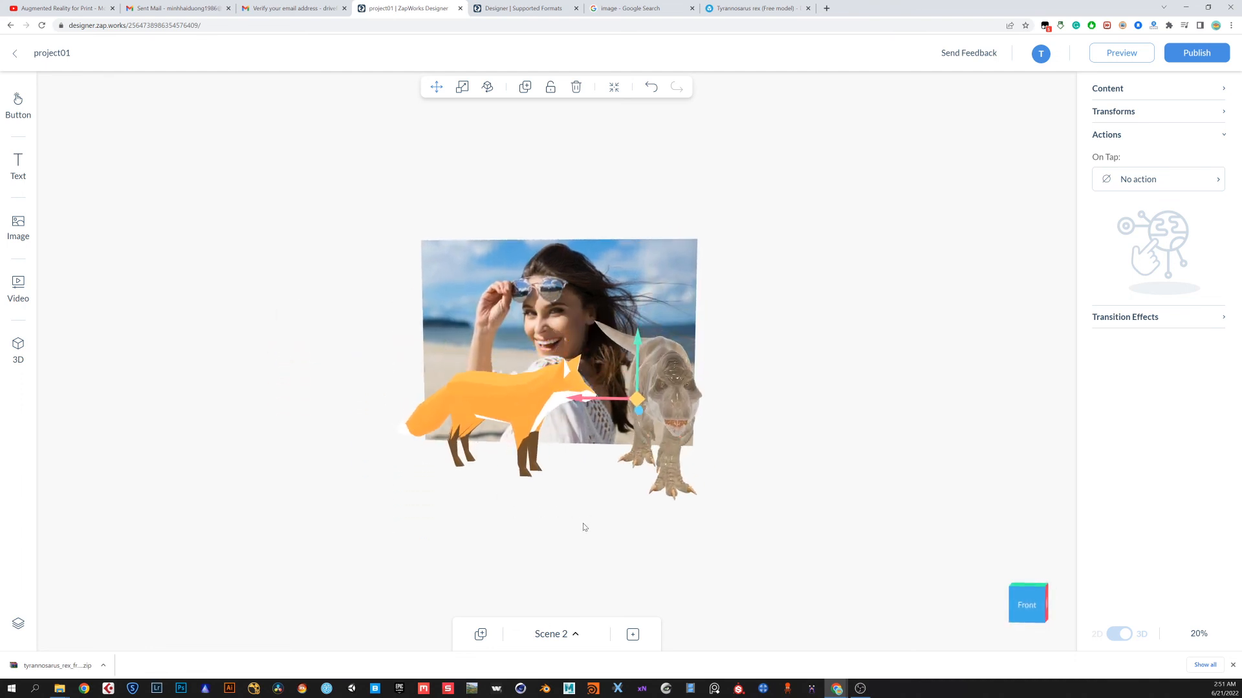
Rotate the Tyrannosaurus model so it faces towards the fox
scroll(630, 461, up, 4)
mouse_move(656, 549)
mouse_down()
mouse_move(609, 541)
mouse_move(644, 546)
mouse_up()
click(487, 87)
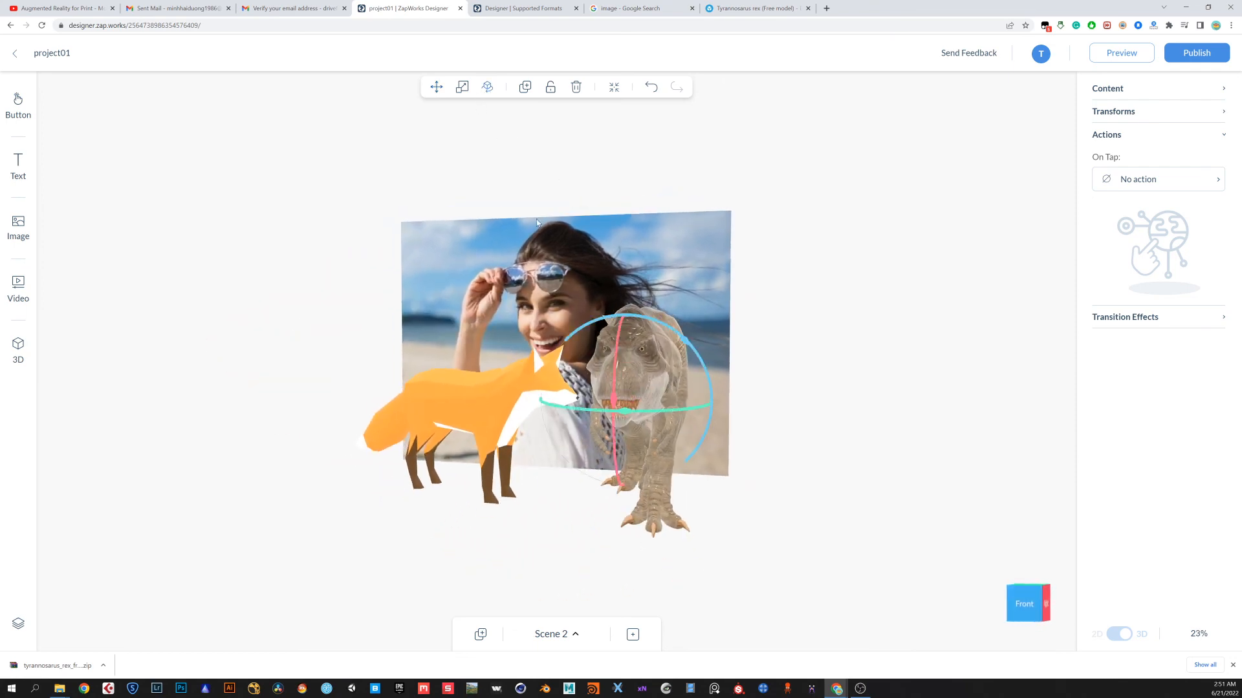
drag(645, 408, 605, 402)
Move the Tyrannosaurus model to the right side of the target image, beside the fox
click(438, 87)
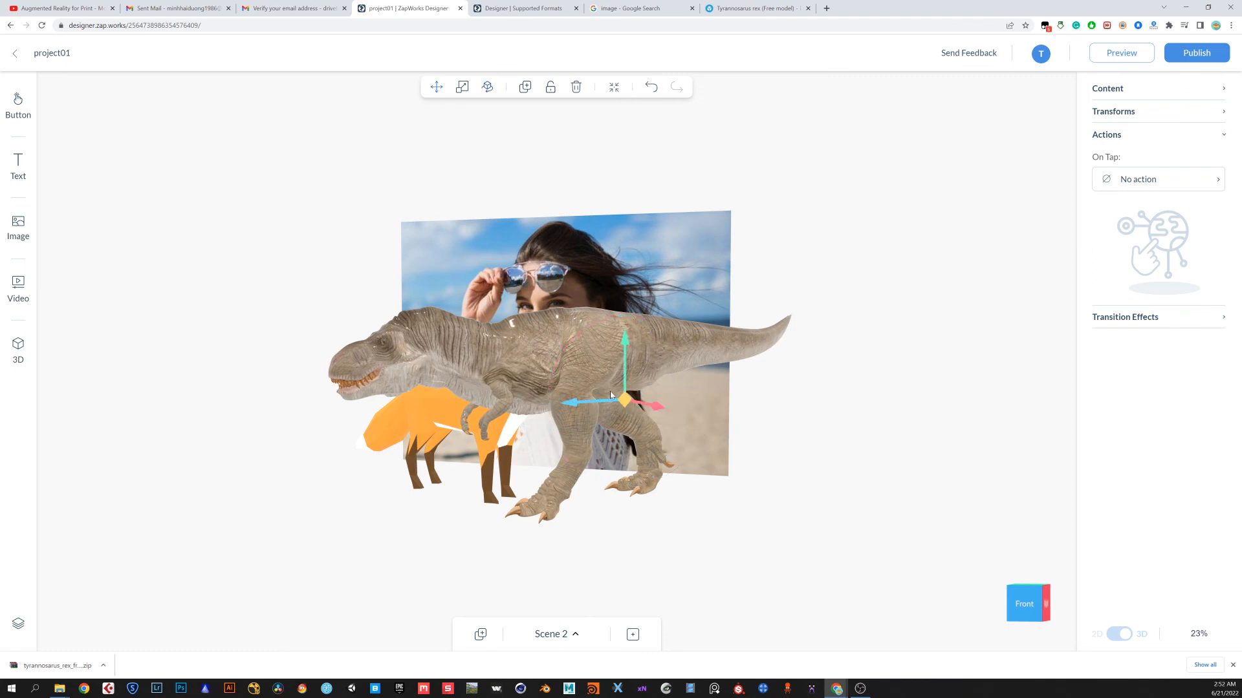
drag(609, 402, 713, 413)
drag(516, 507, 681, 456)
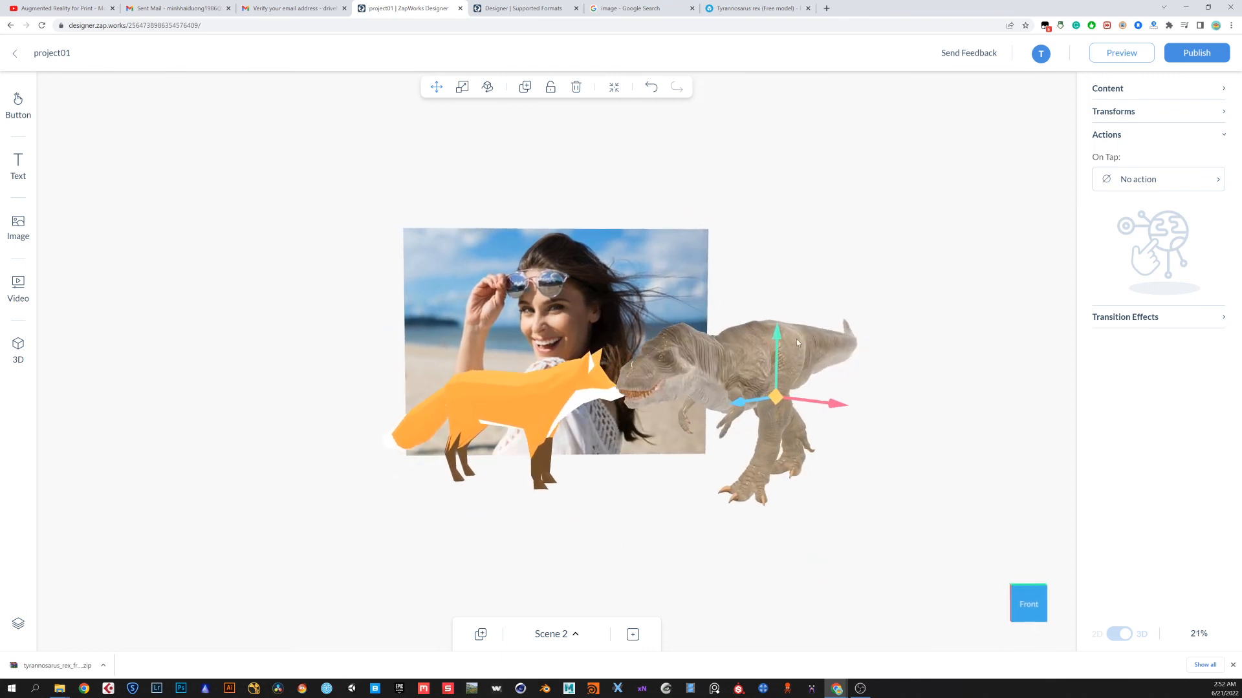
Open the project preview and close it
click(1119, 53)
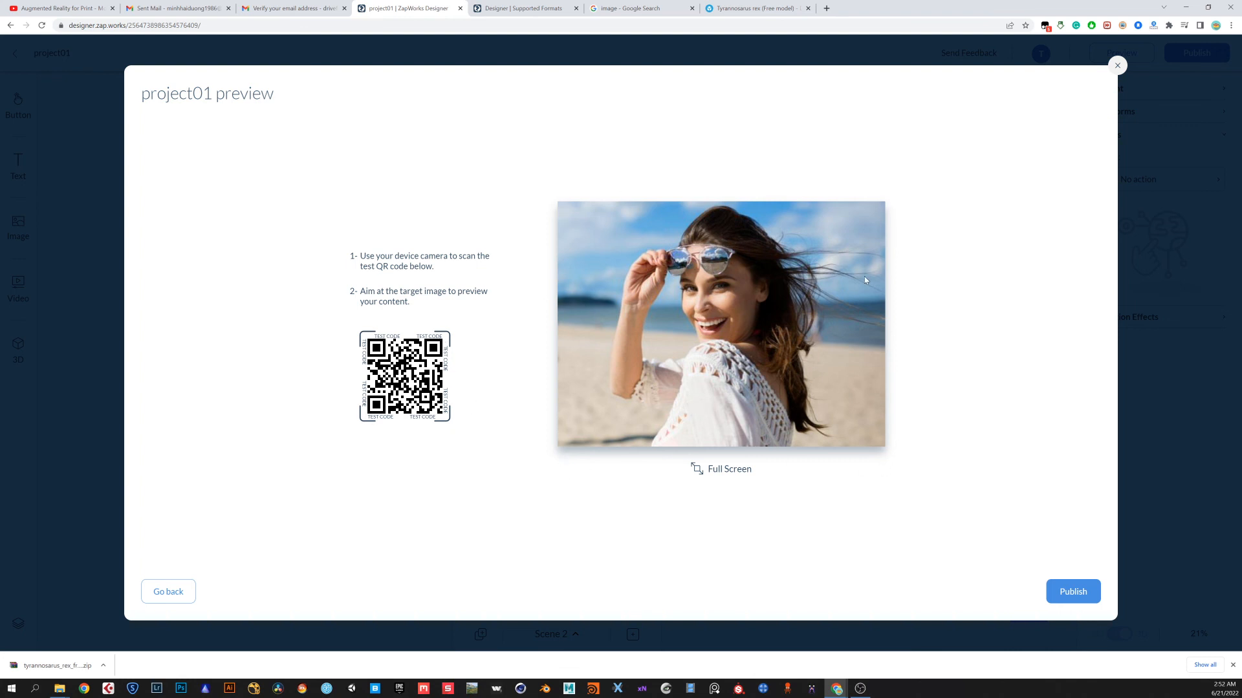
click(1117, 65)
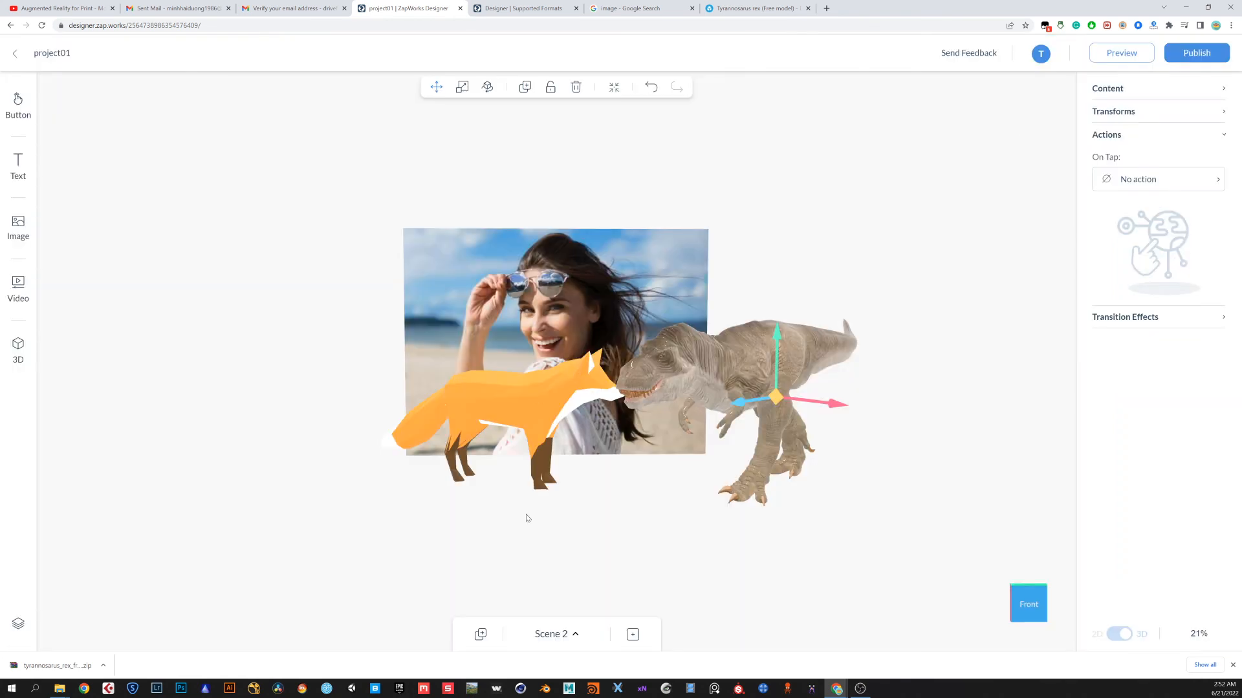
Switch to Scene 1 to review its content, then return to Scene 2
click(552, 403)
click(707, 377)
click(572, 635)
click(498, 586)
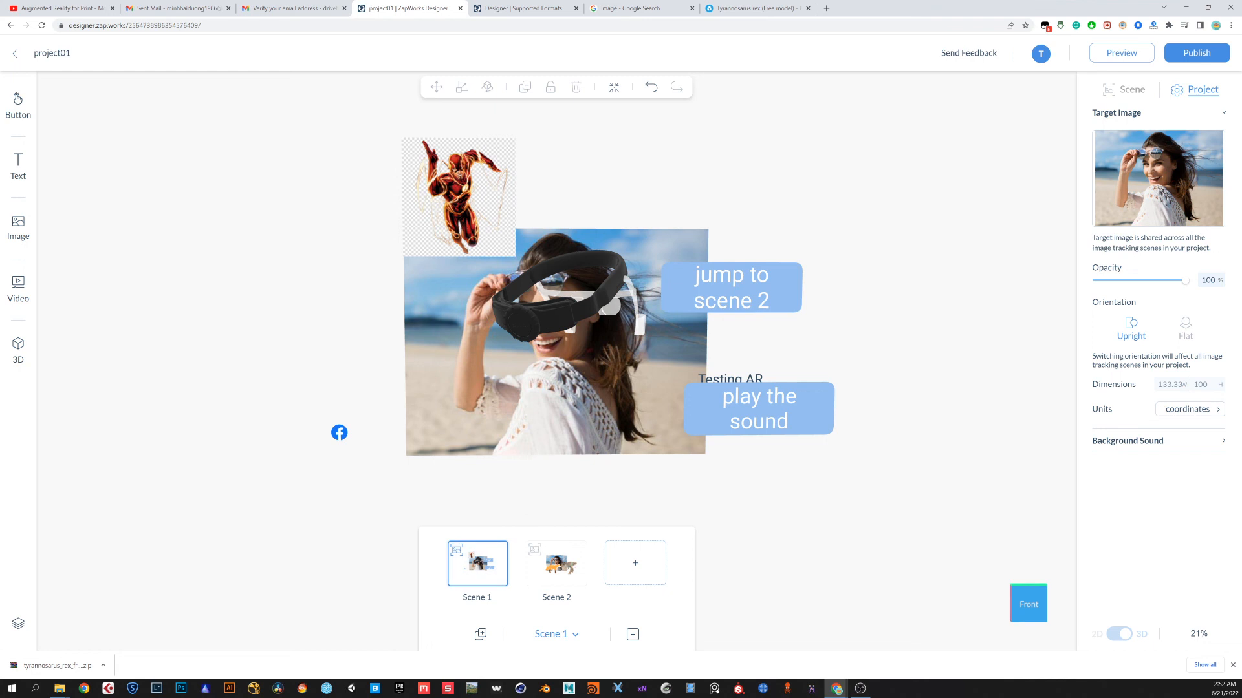
click(556, 563)
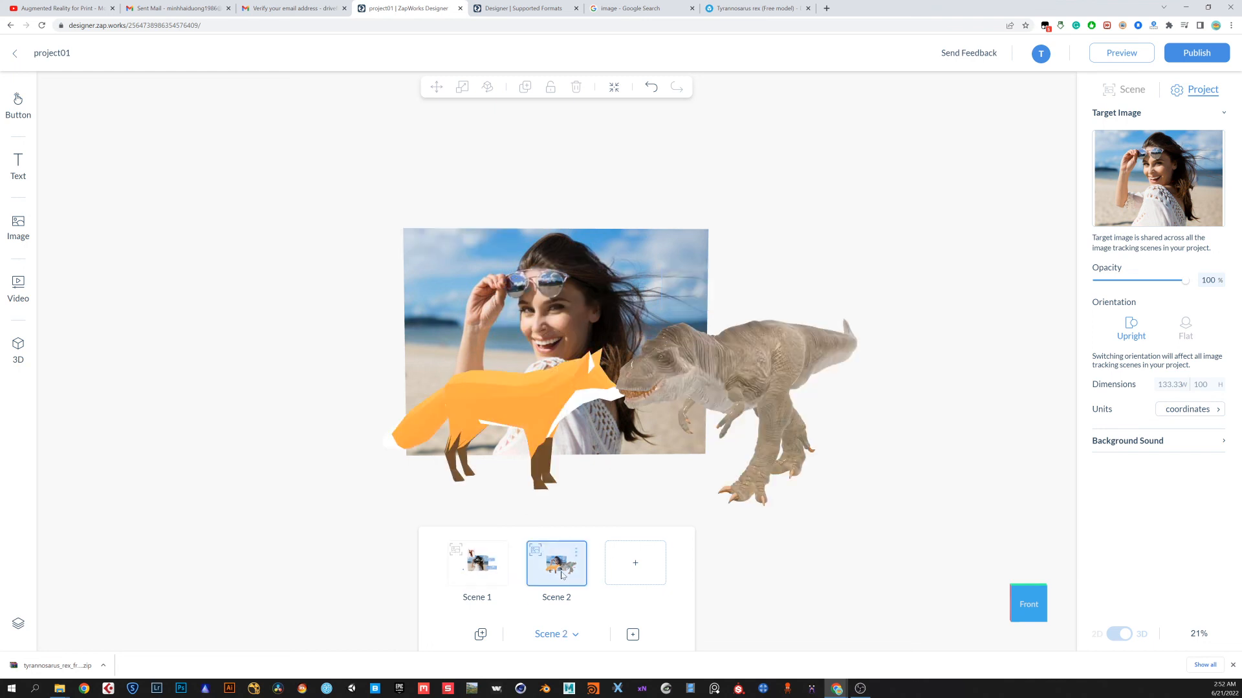
Inspect Scene 2 from different angles and zoom levels, and open the project preview again
drag(820, 522, 904, 543)
scroll(668, 443, up, 5)
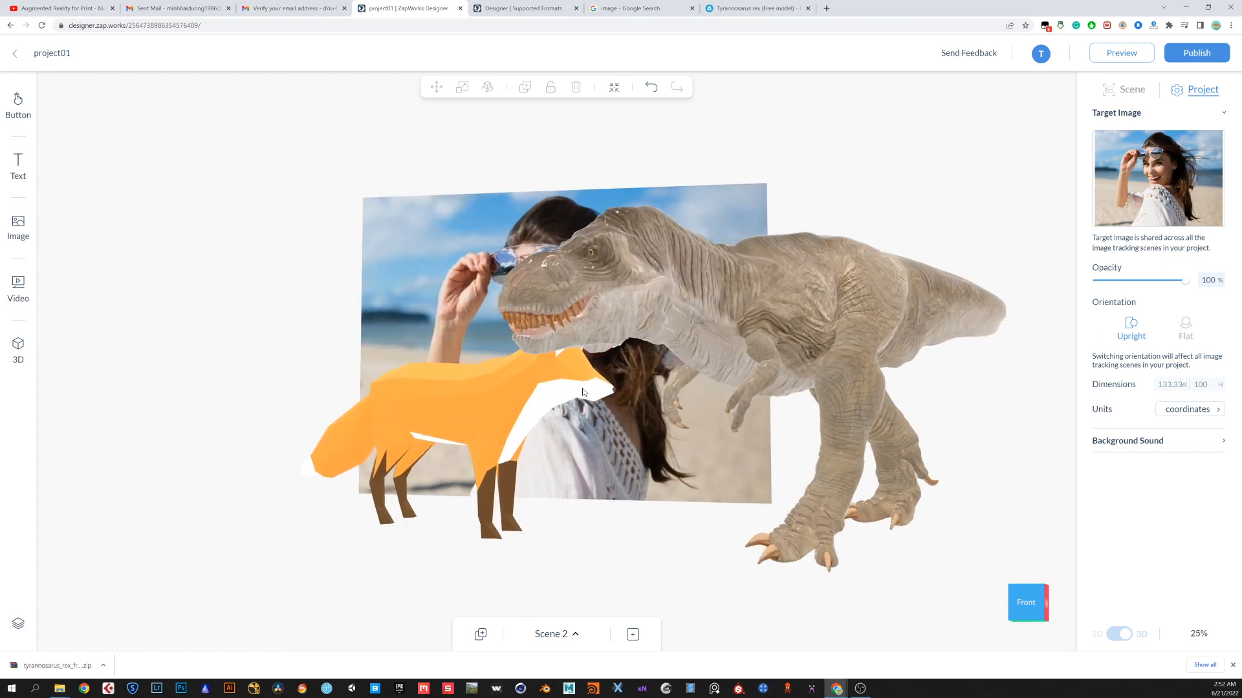
scroll(585, 397, down, 4)
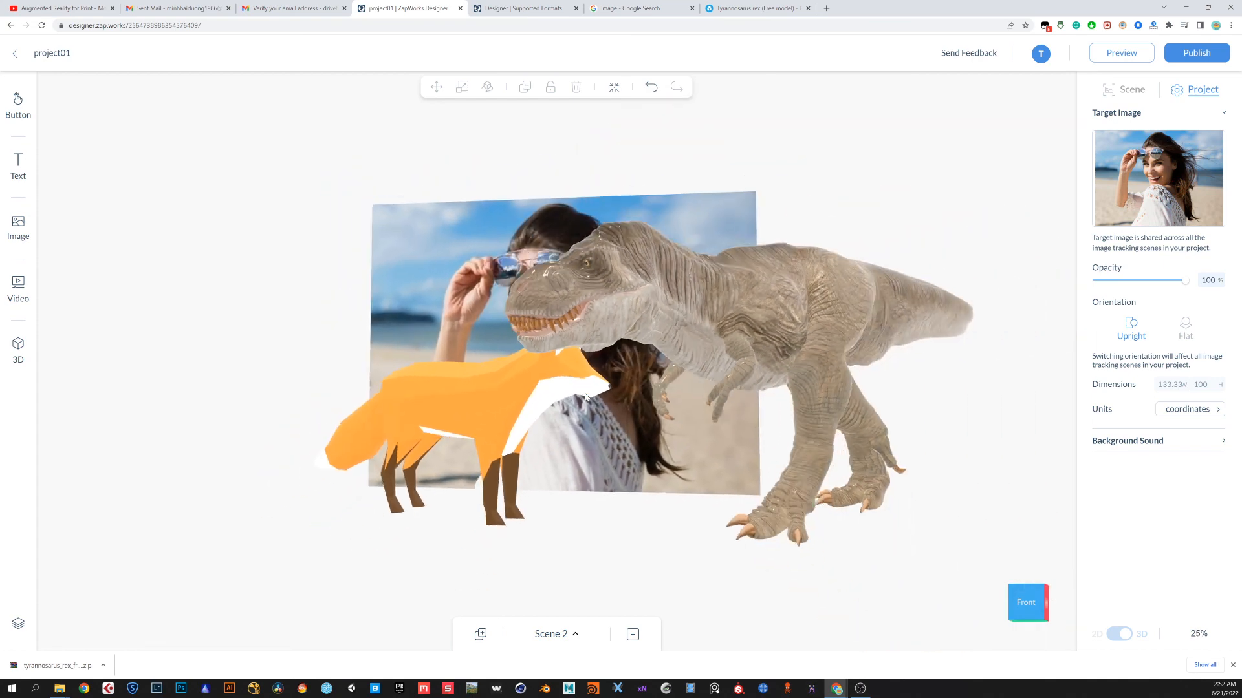
mouse_move(599, 513)
mouse_down()
mouse_move(635, 515)
mouse_move(580, 532)
mouse_move(435, 535)
mouse_move(621, 515)
mouse_move(602, 504)
mouse_up()
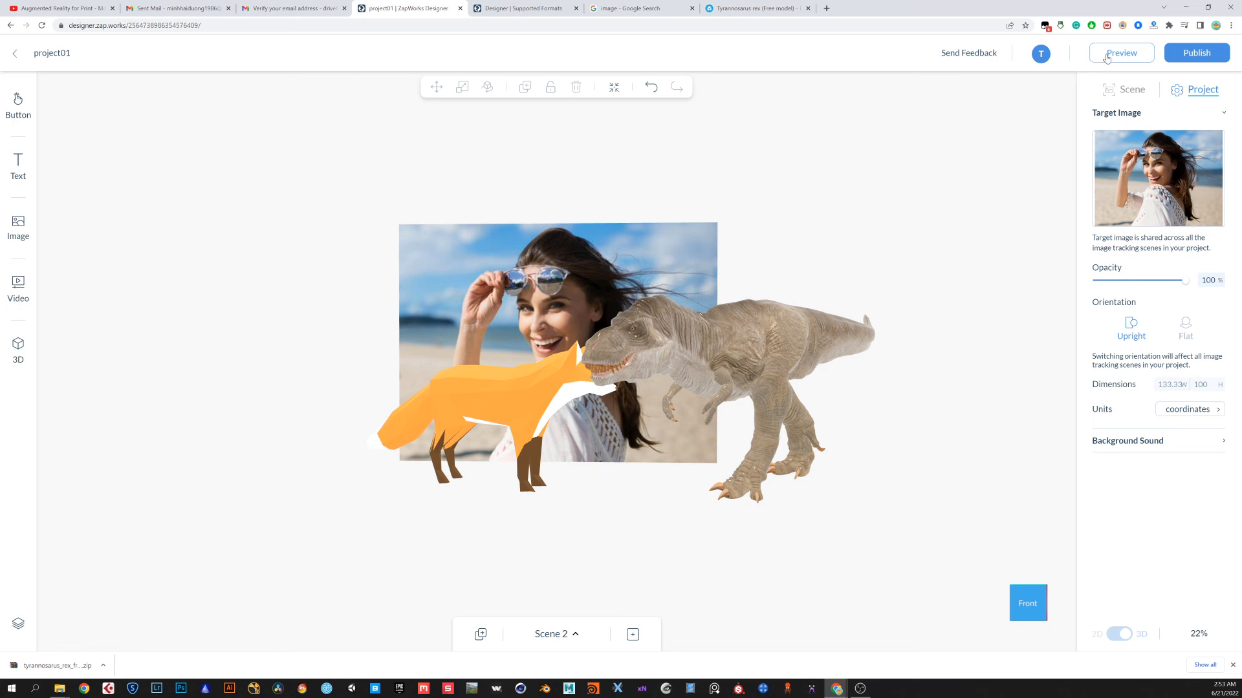
click(1130, 58)
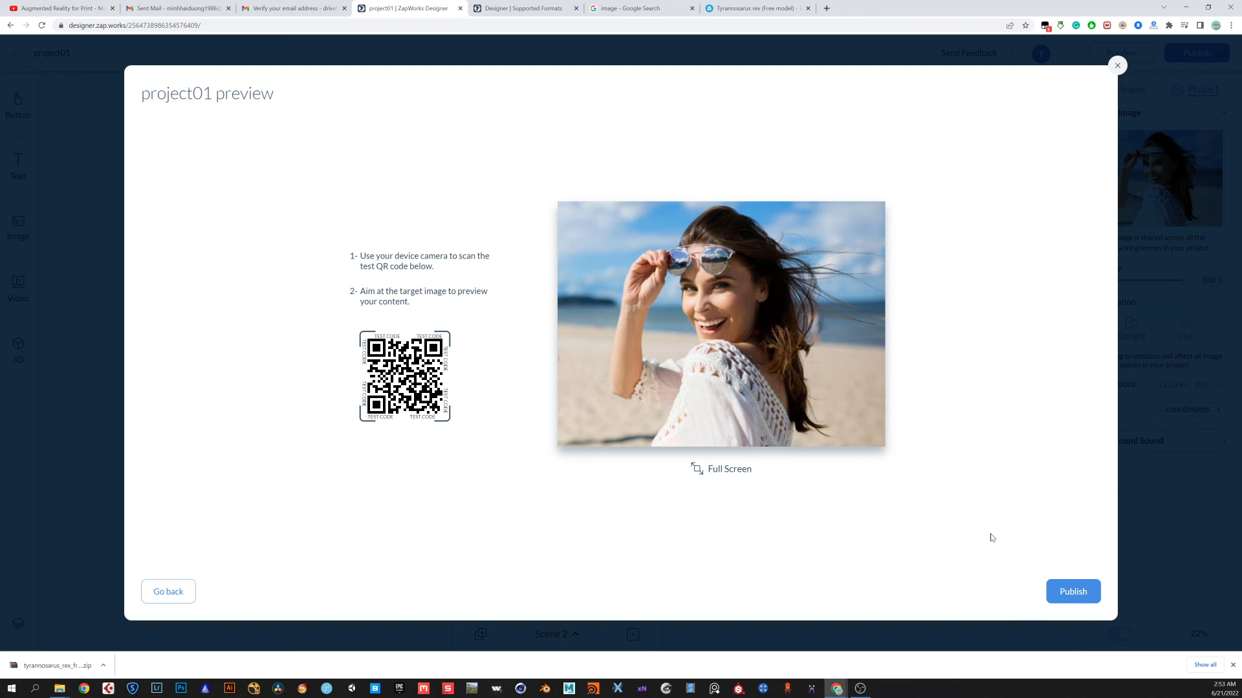
click(1118, 66)
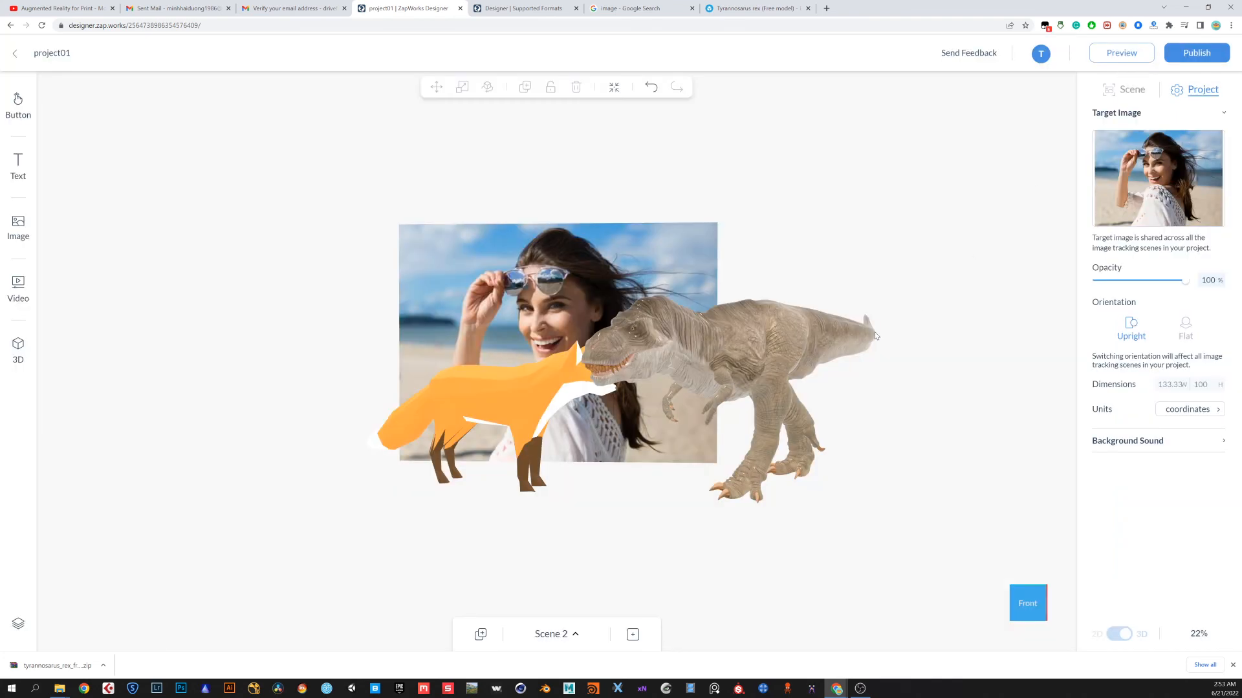
Publish the project
drag(848, 464, 898, 541)
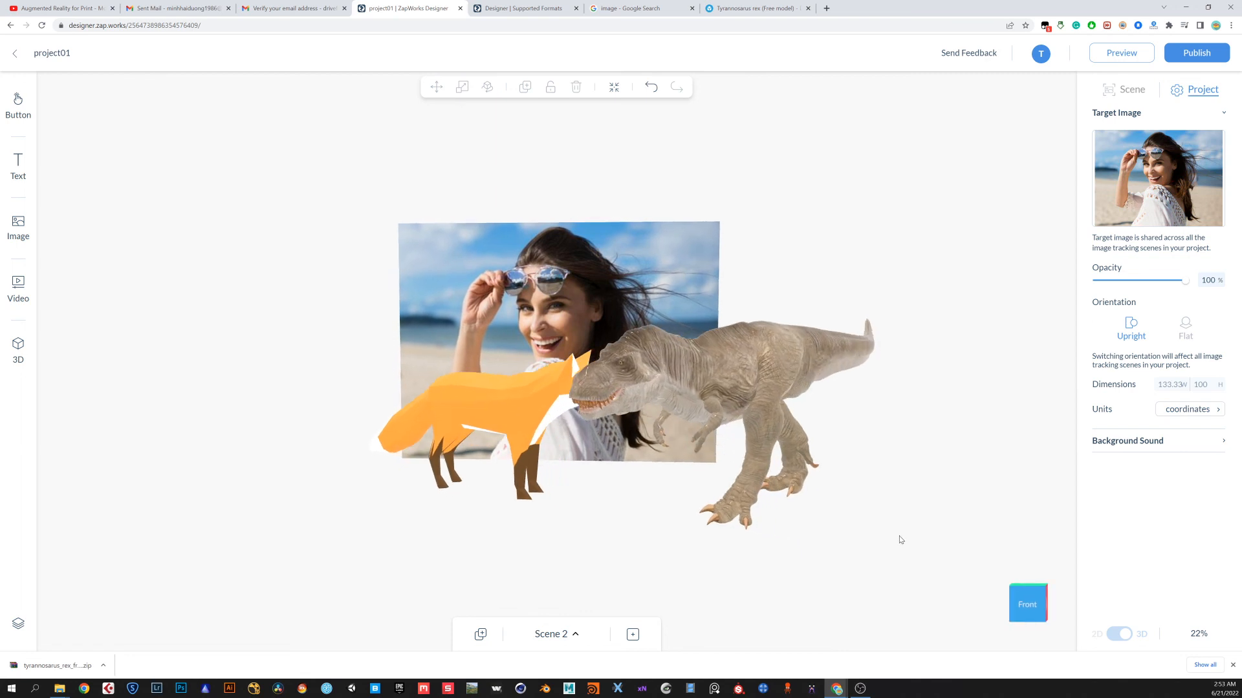
click(1197, 57)
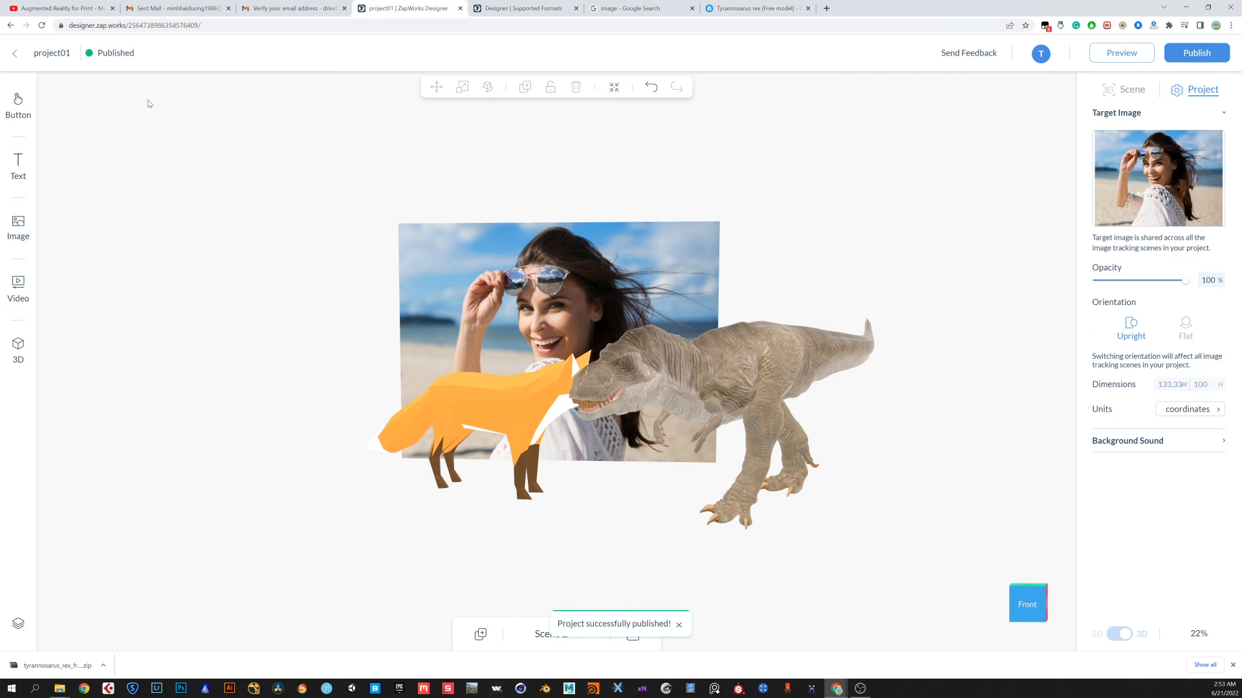
Leave the Designer and return to the ZapWorks projects list
mouse_move(97, 54)
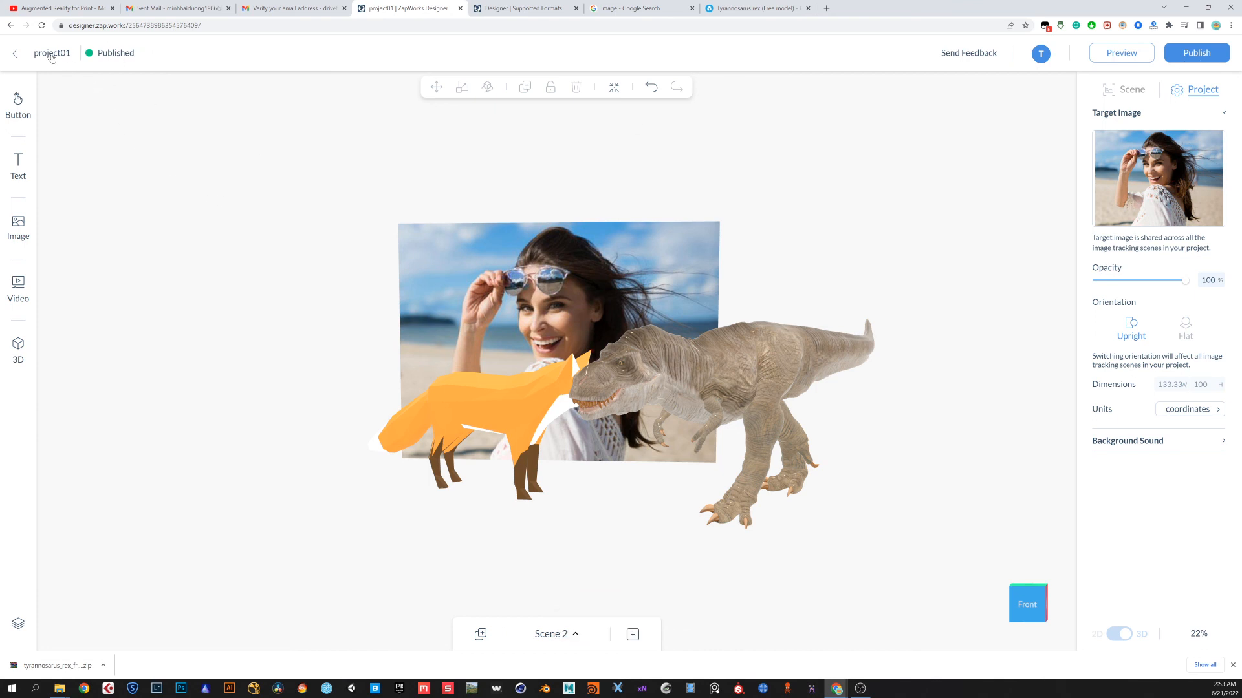
click(16, 57)
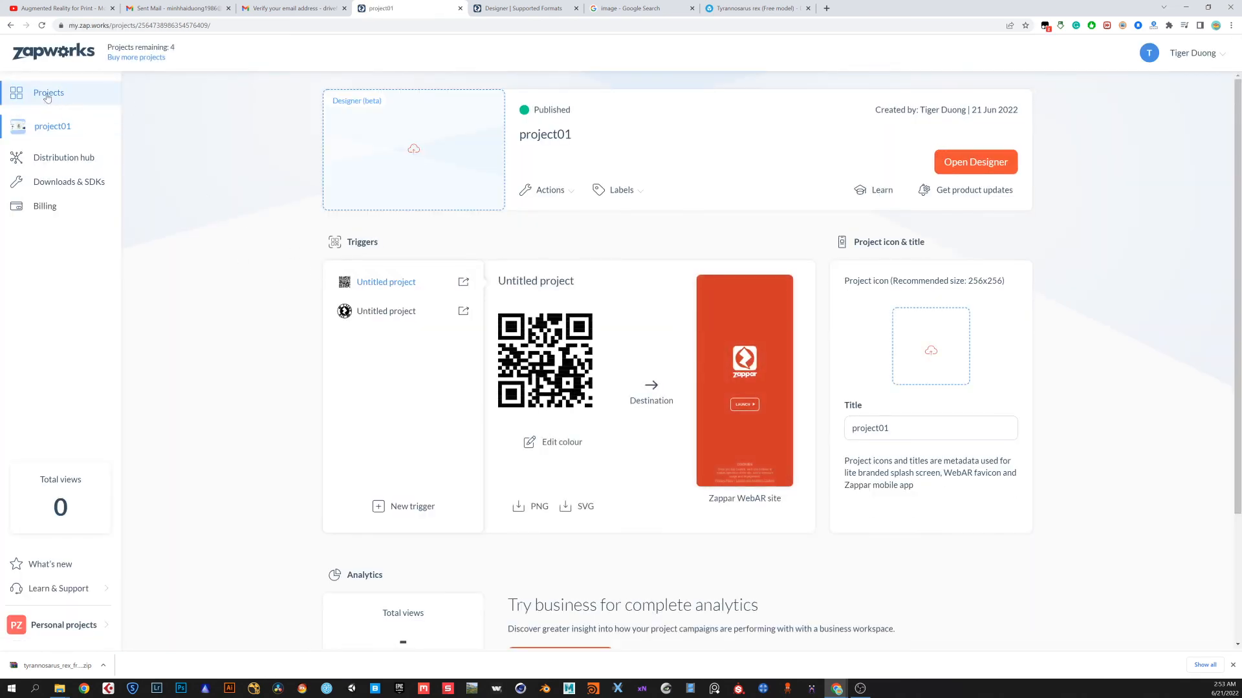
click(47, 97)
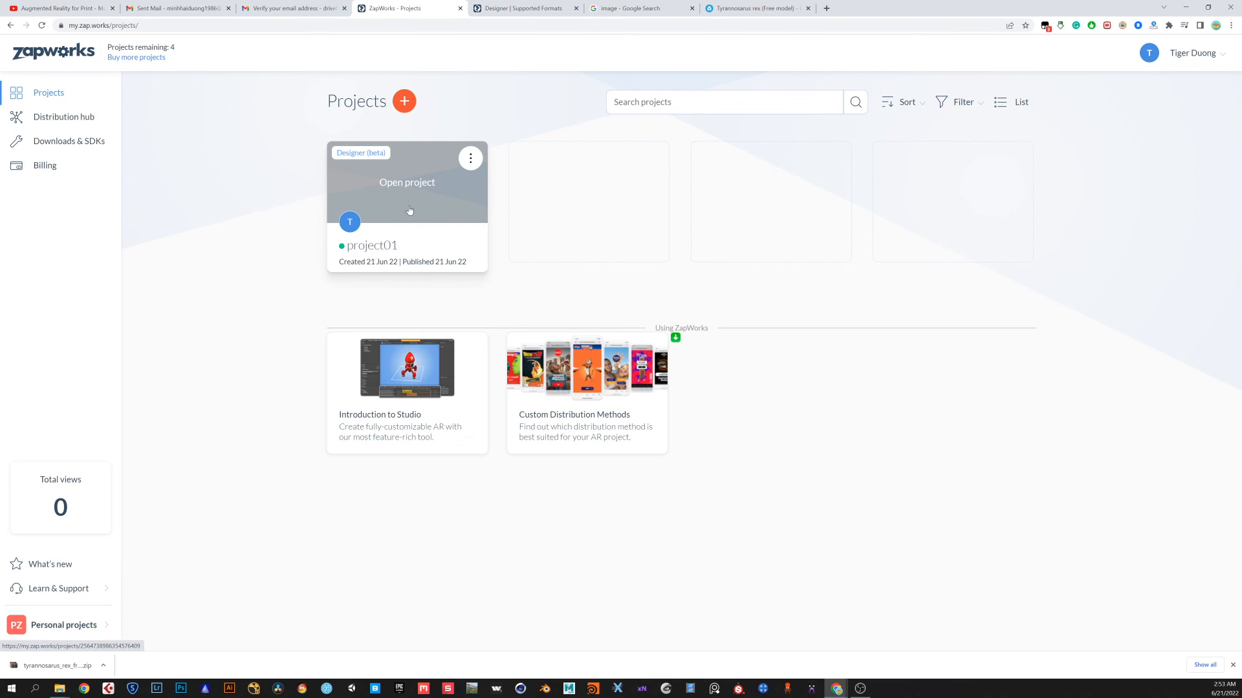
Open the project01 project page from the projects list
click(415, 187)
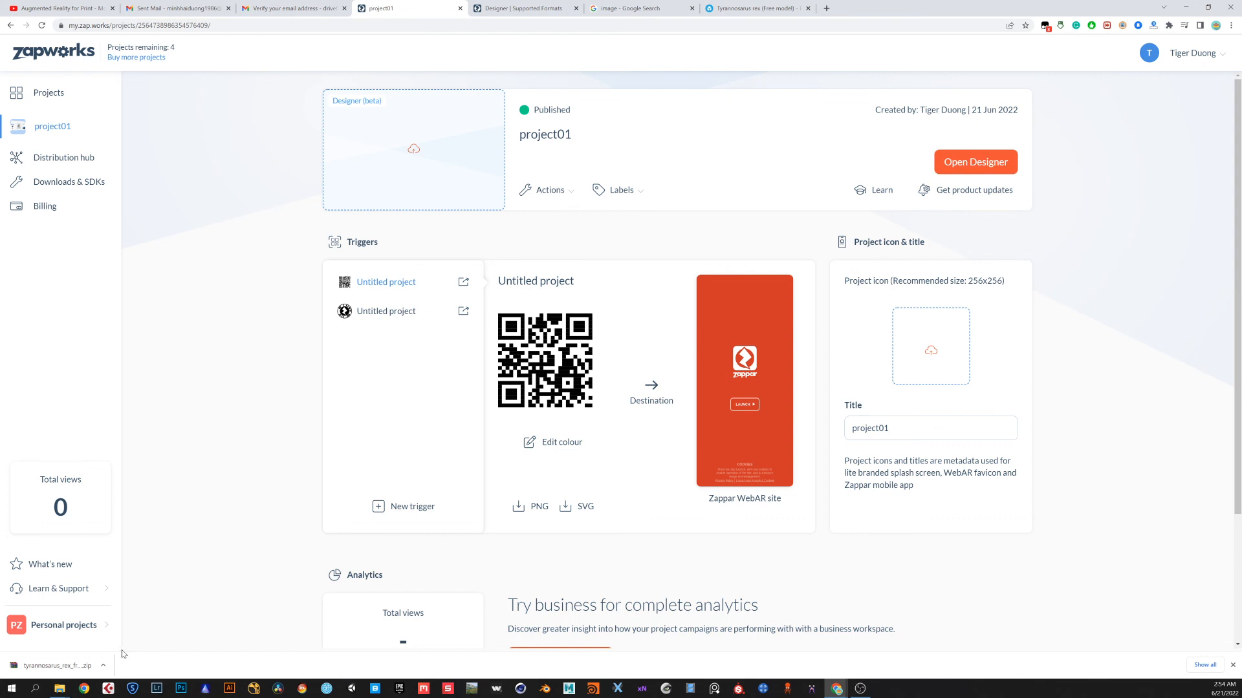
Switch to File Explorer, open original.jpeg from Downloads in the photo viewer, move it beside the project page, and enlarge it
click(103, 665)
click(127, 632)
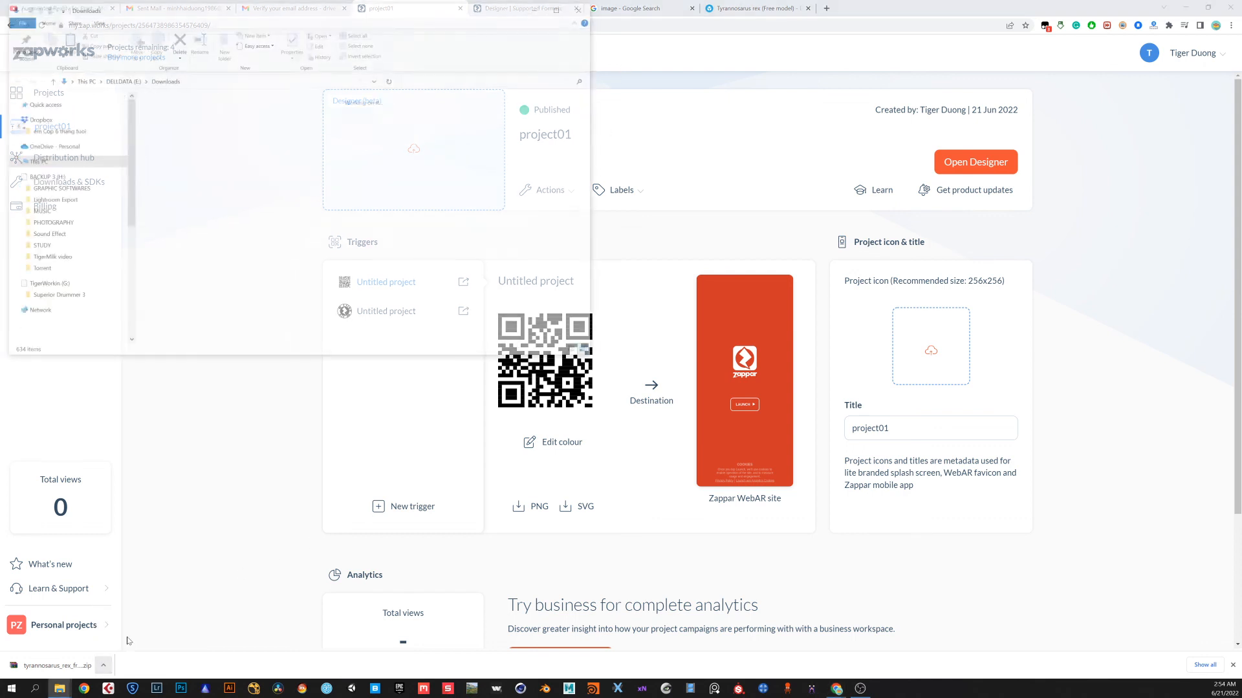
double_click(333, 220)
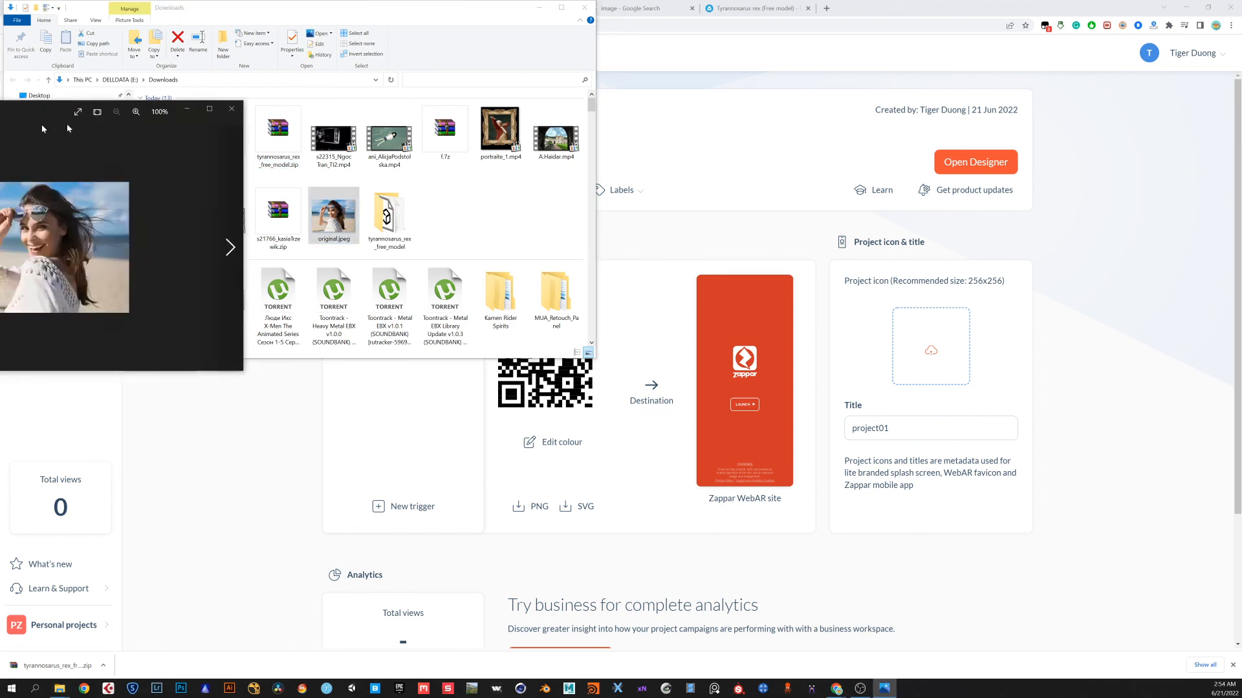
click(519, 138)
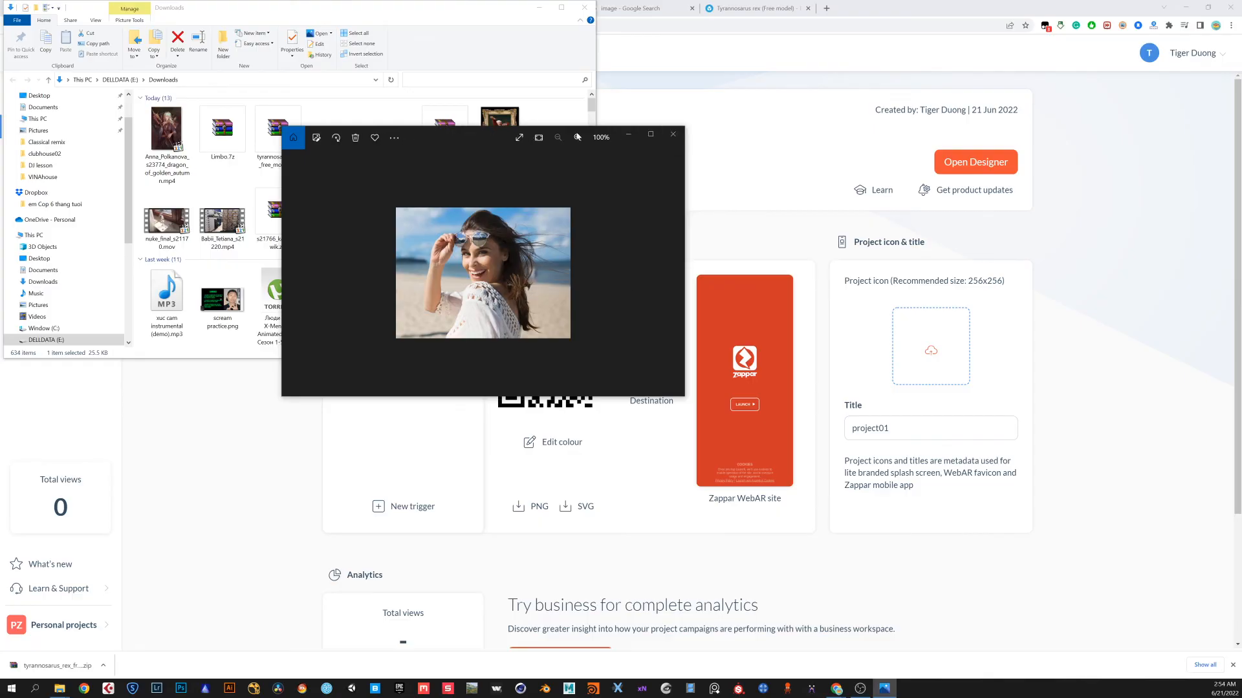
drag(479, 137, 824, 87)
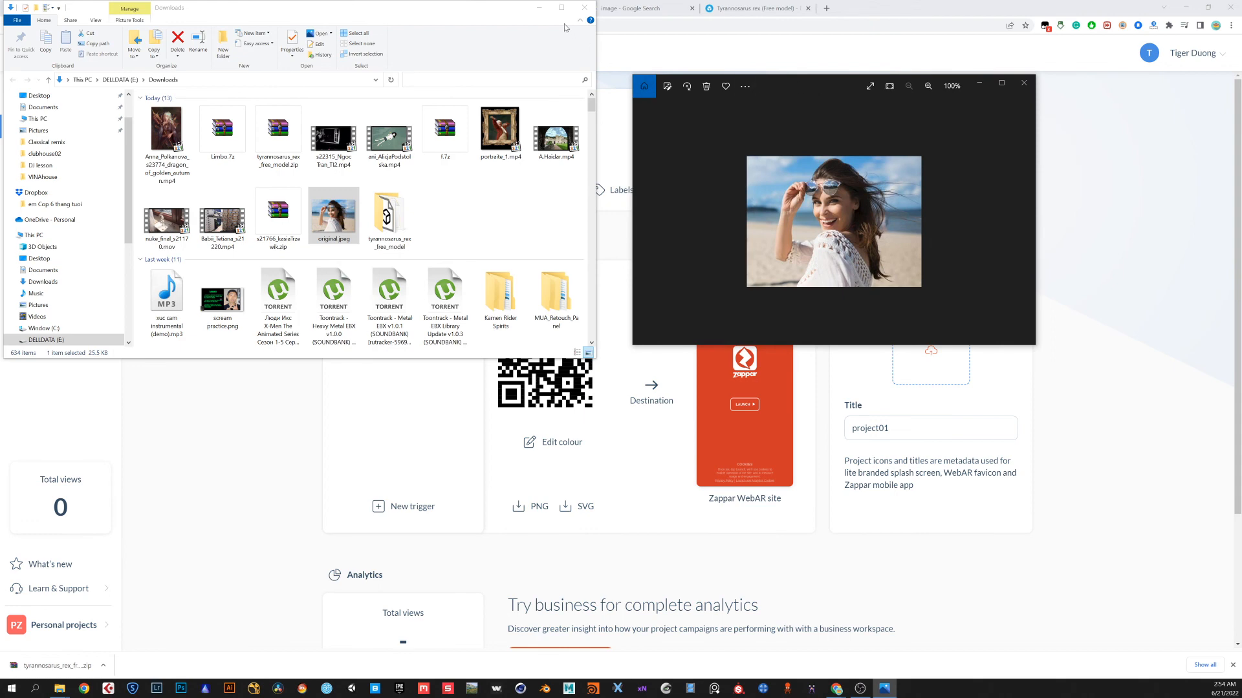
click(584, 7)
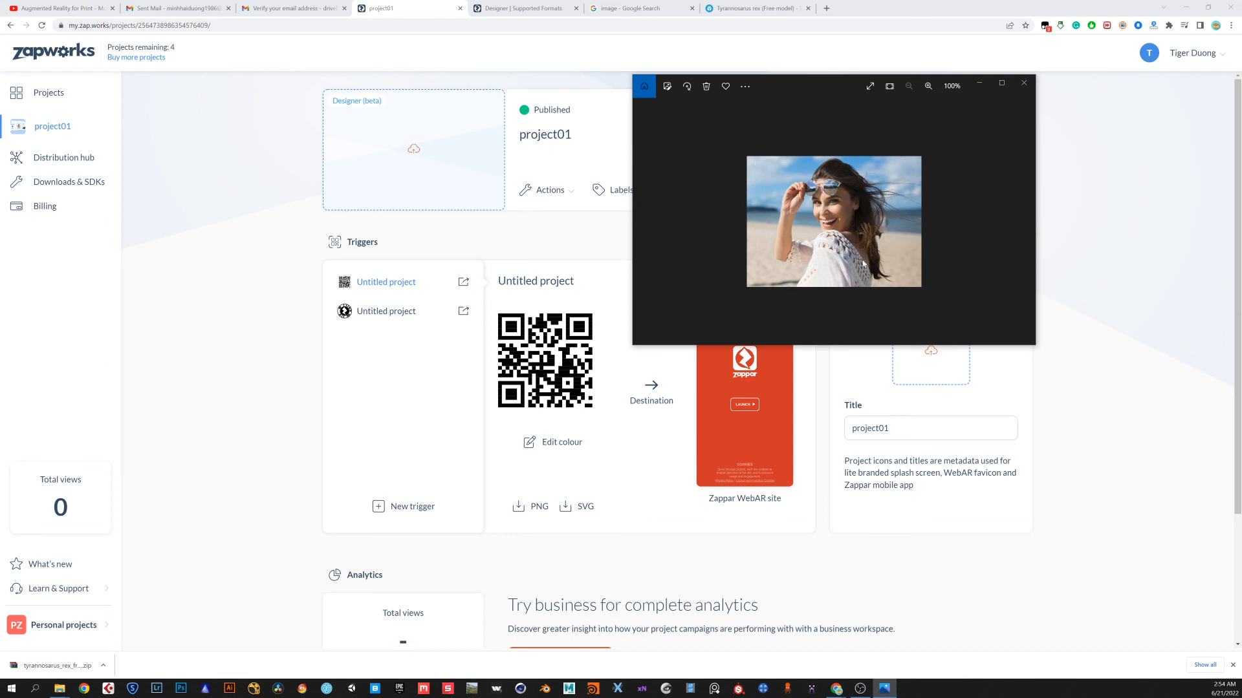
scroll(863, 264, up, 3)
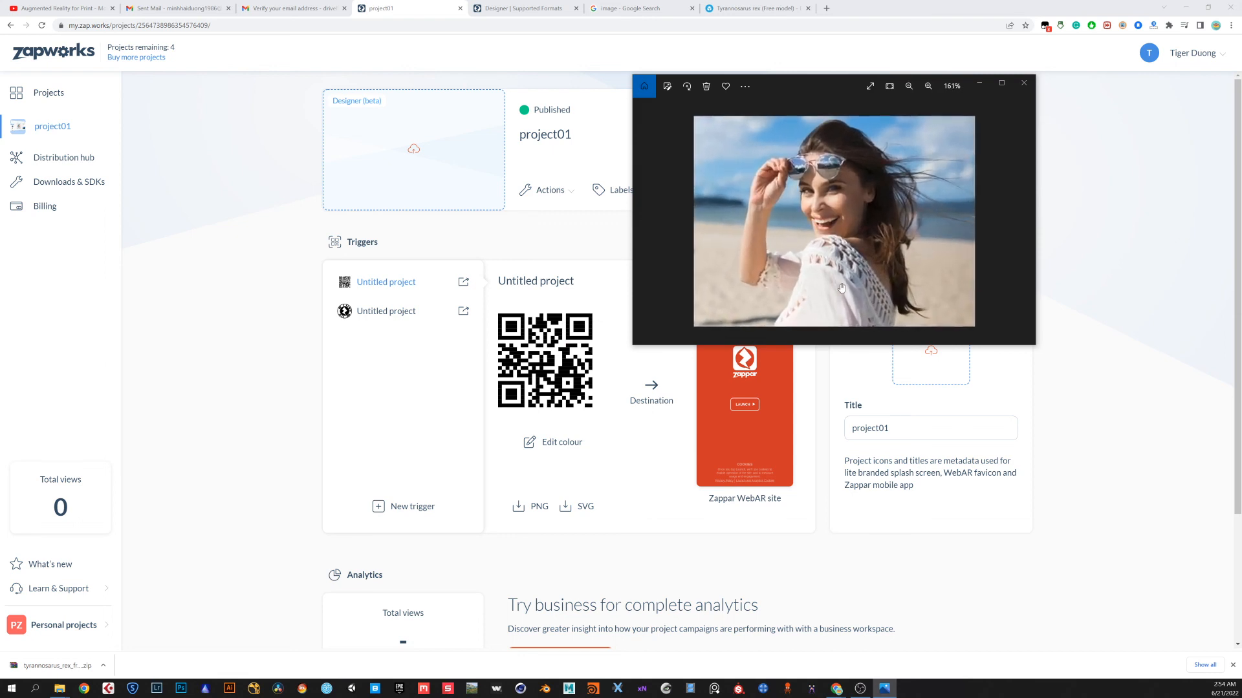